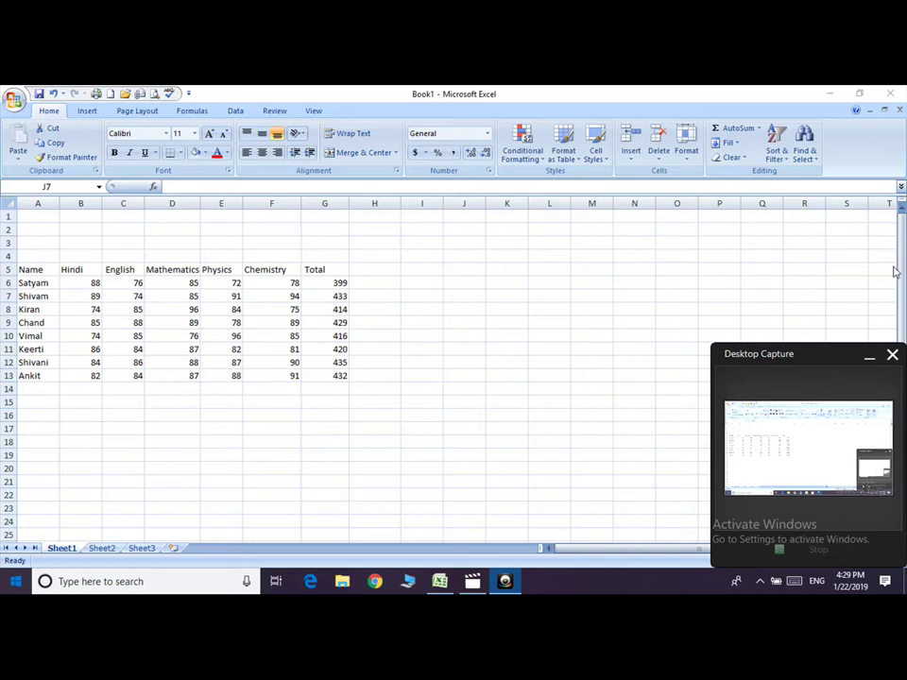
# Enter the value 415 in cell J7.
pyautogui.click(869, 356)
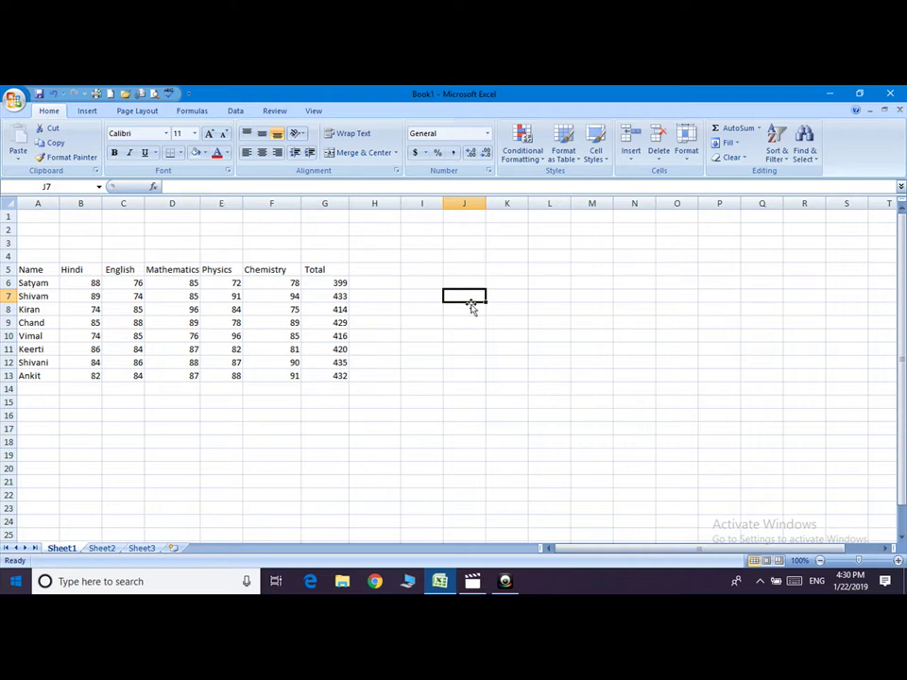
pyautogui.write('df')
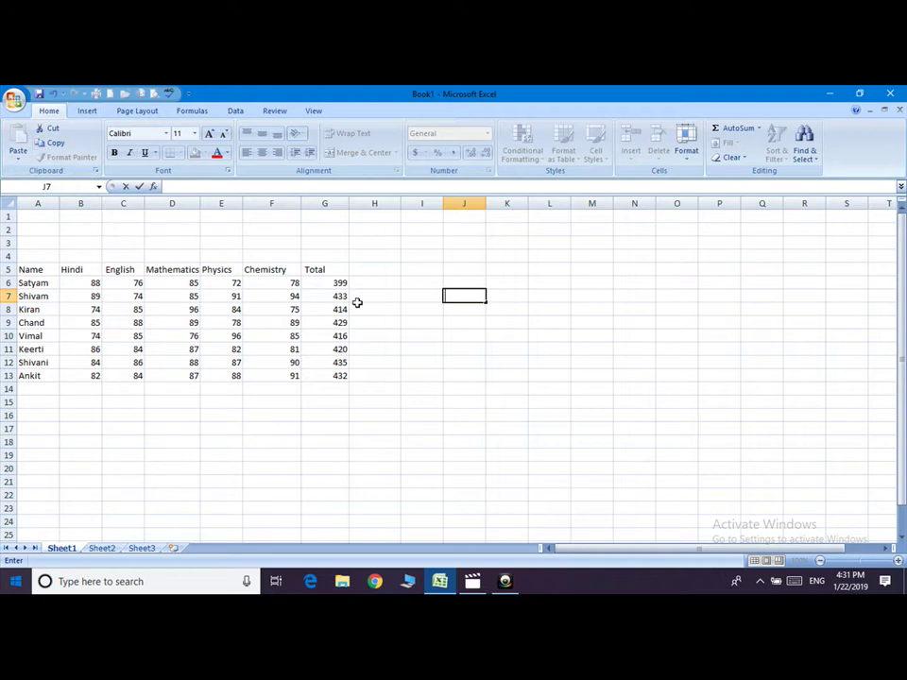
pyautogui.write('415')
pyautogui.press('Return')
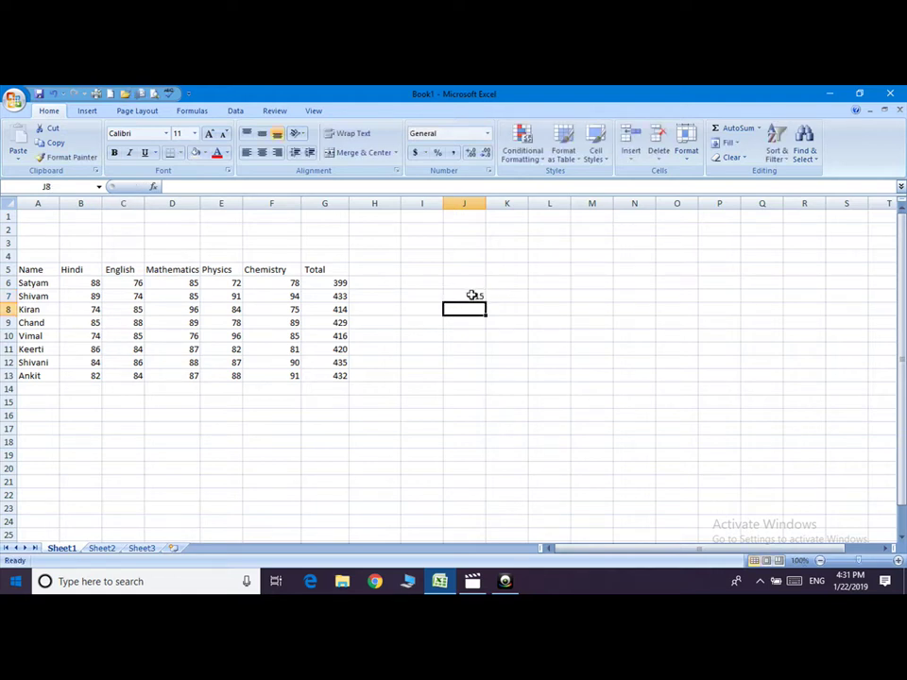
# Cut 415 from J7 and paste it into O5.
pyautogui.click(469, 295)
pyautogui.click(46, 127)
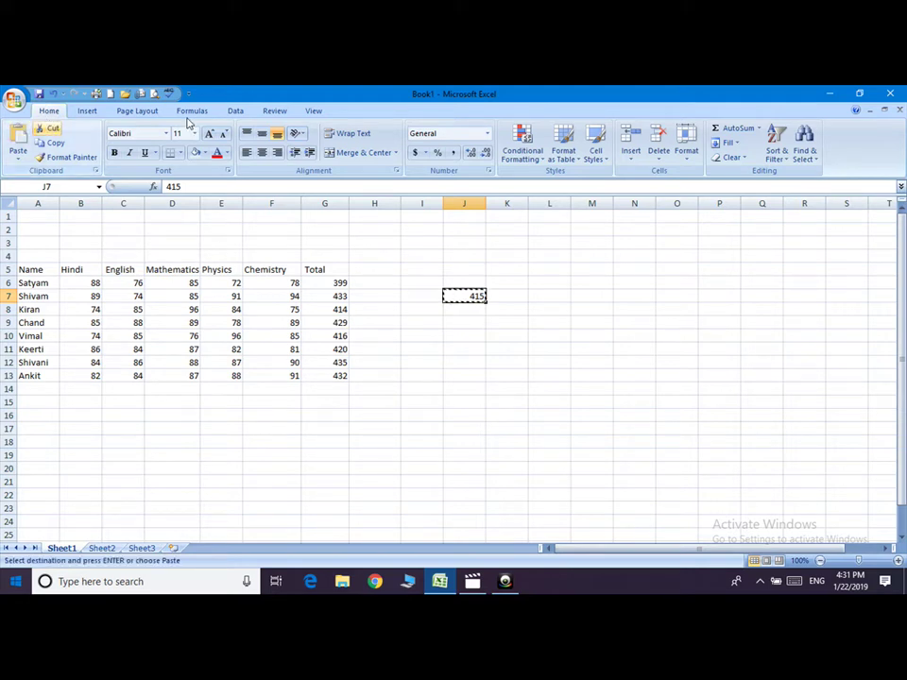
pyautogui.moveTo(613, 282); pyautogui.dragTo(381, 178)
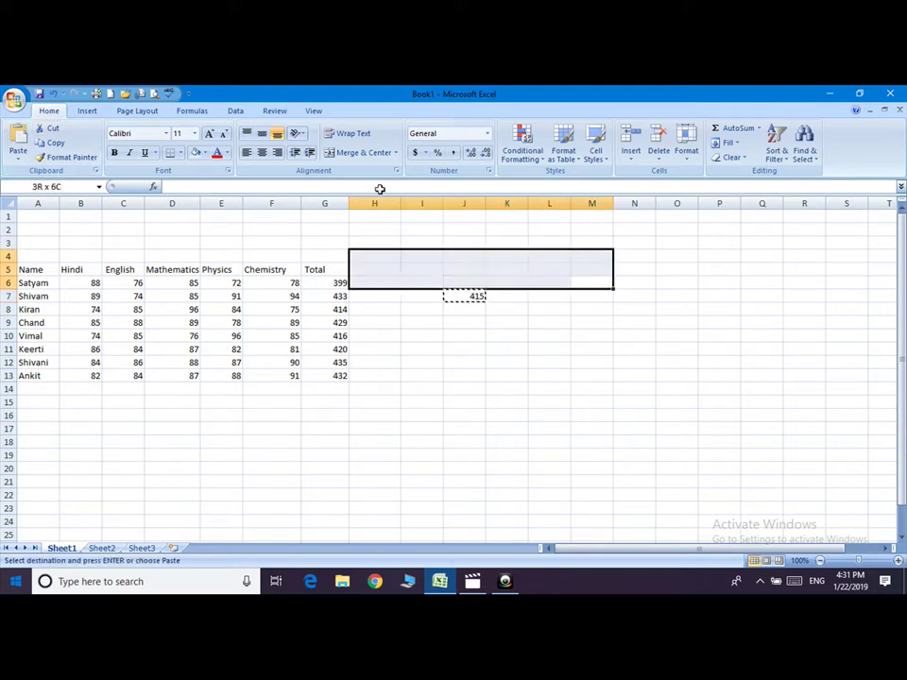
pyautogui.click(687, 268)
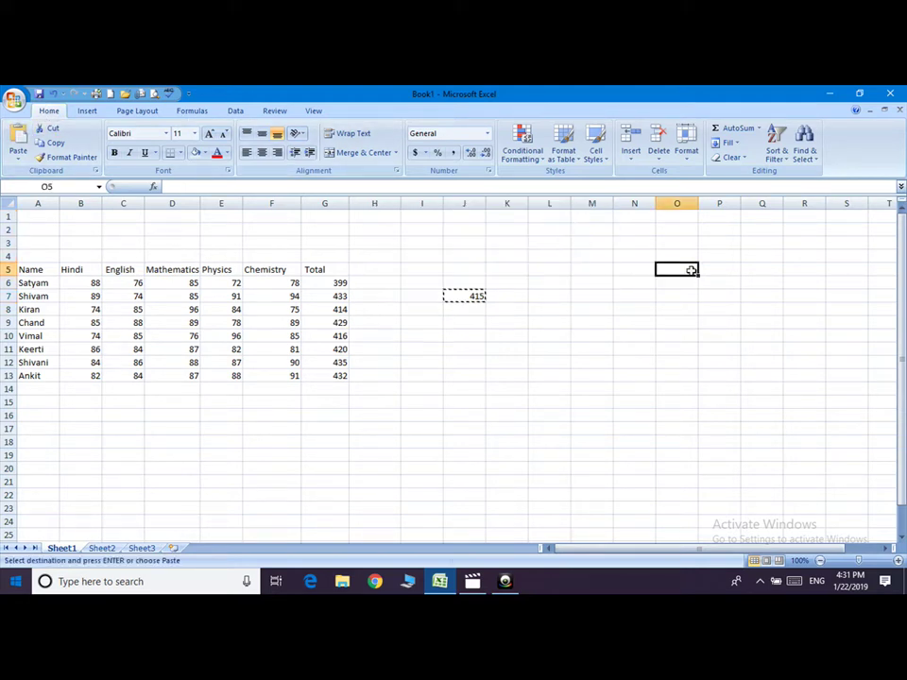
pyautogui.click(18, 139)
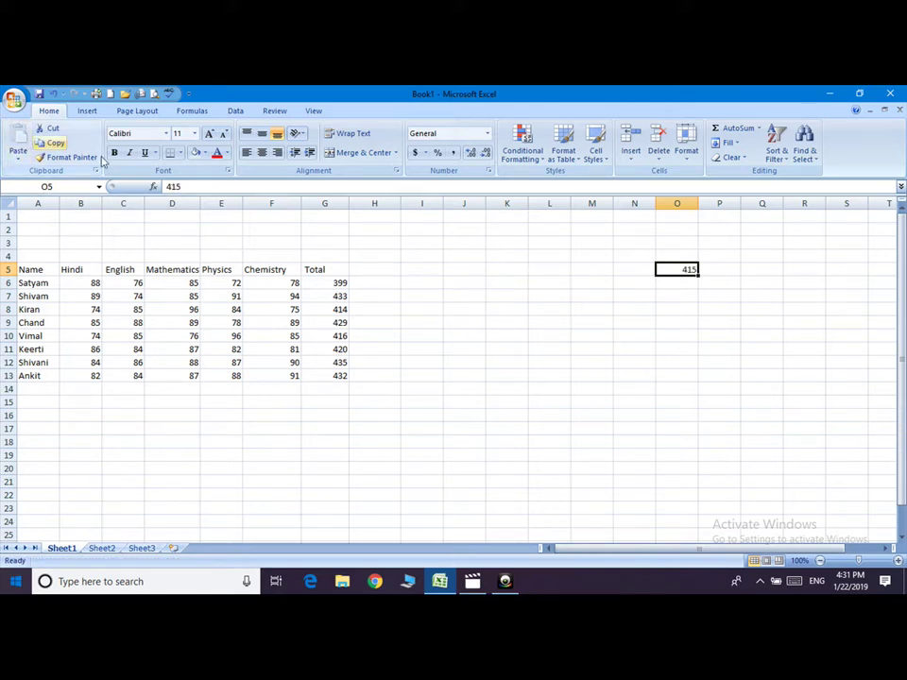
# Copy the 415 from O5 into cell K6.
pyautogui.click(52, 144)
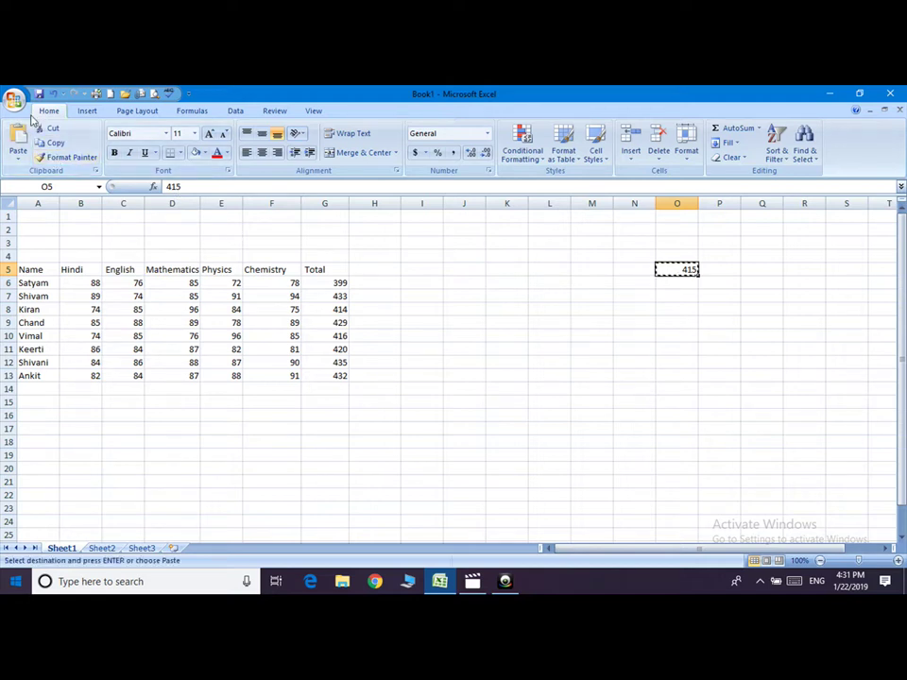
pyautogui.click(518, 284)
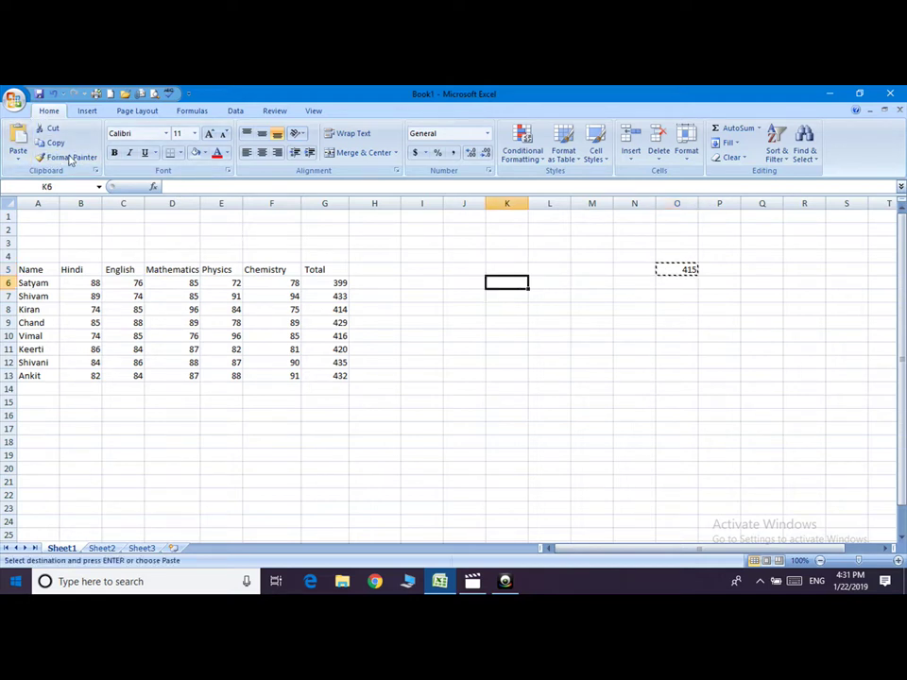
pyautogui.click(18, 139)
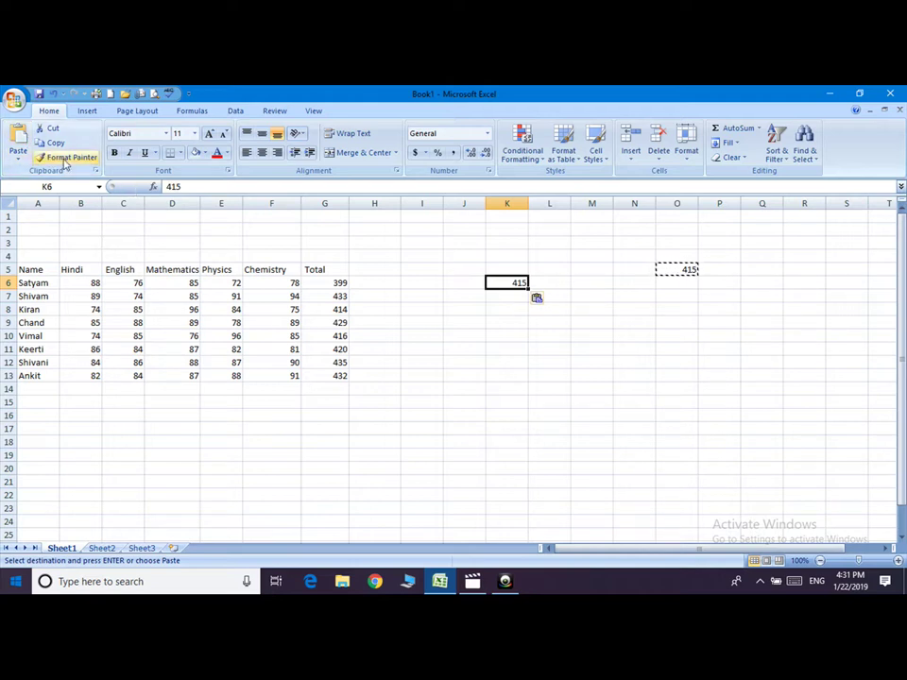
pyautogui.click(32, 310)
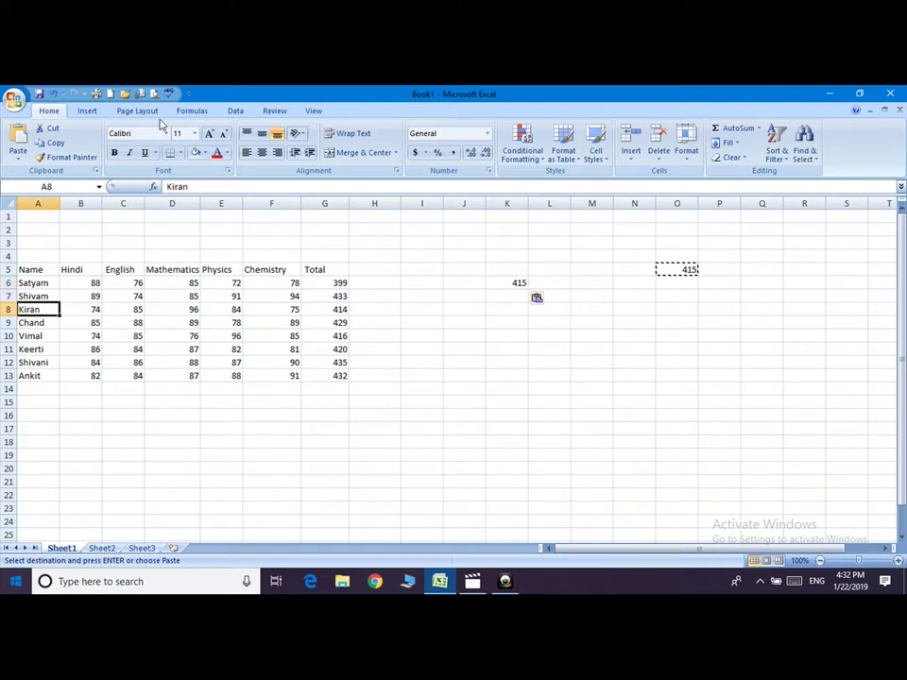
# Make the name in A8 bold, 14-point and red.
pyautogui.click(115, 153)
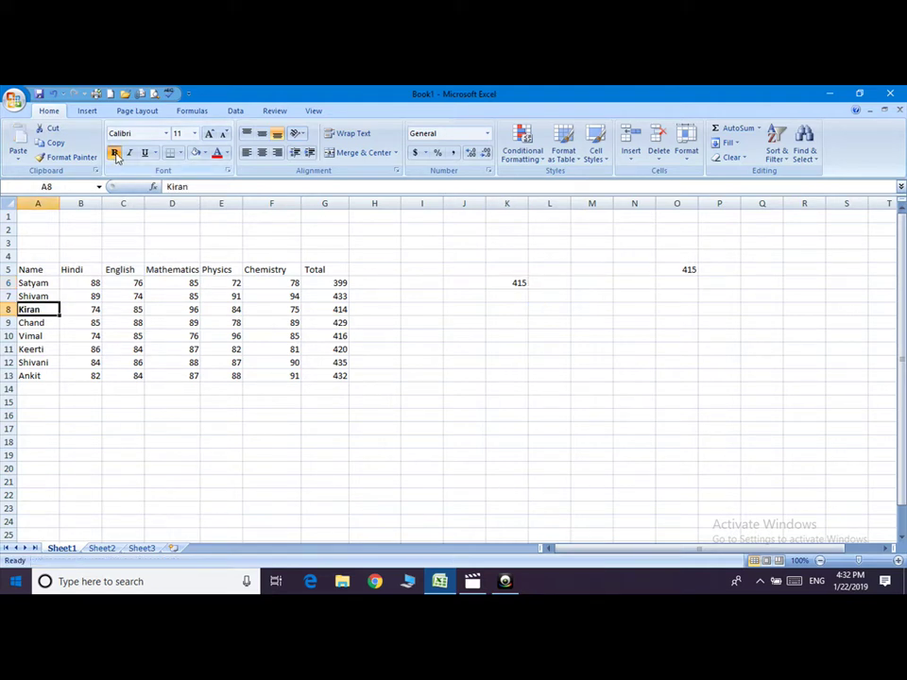
pyautogui.click(210, 134)
pyautogui.click(211, 134)
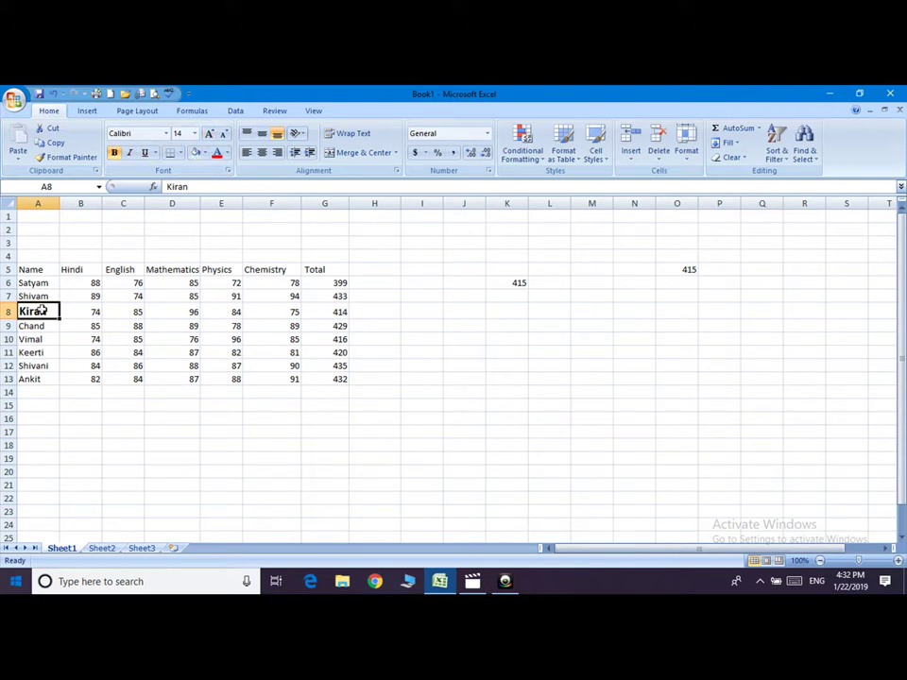
pyautogui.click(217, 154)
# Give the name in A10 the same bold red 14-point style as A8 with Format Painter.
pyautogui.click(54, 144)
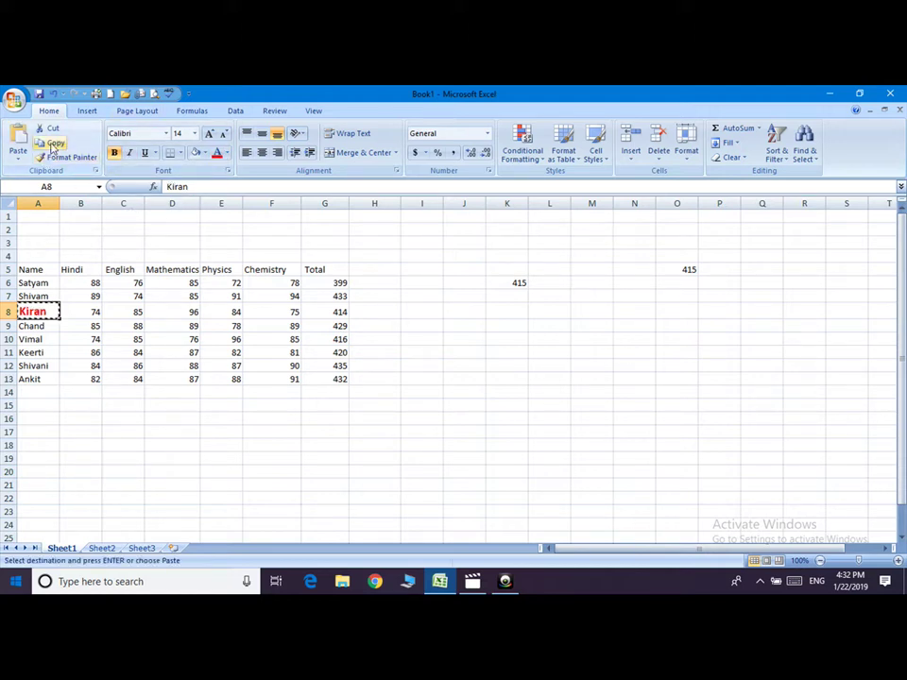
pyautogui.click(36, 296)
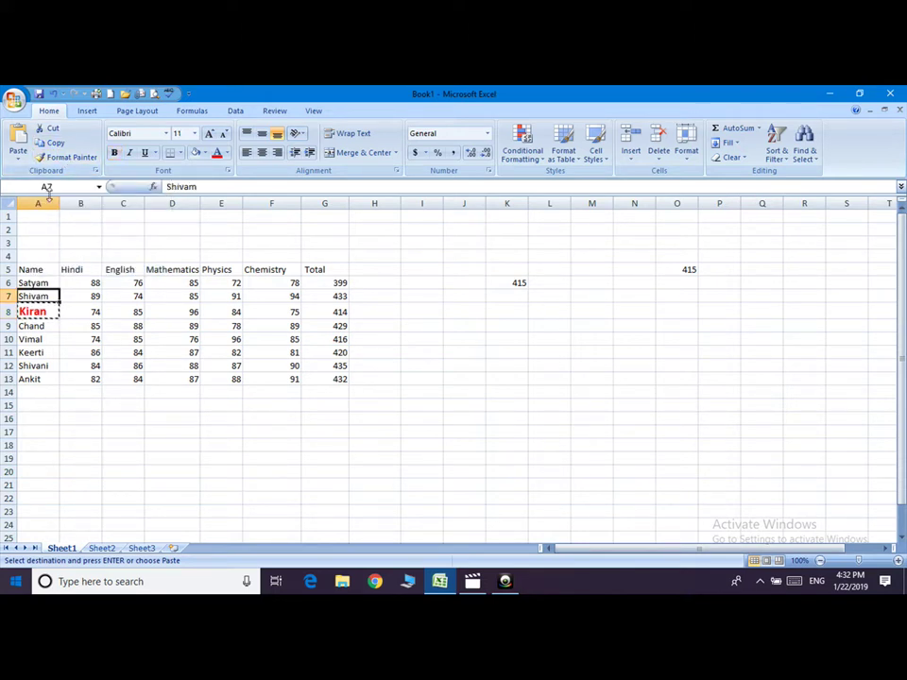
pyautogui.click(33, 311)
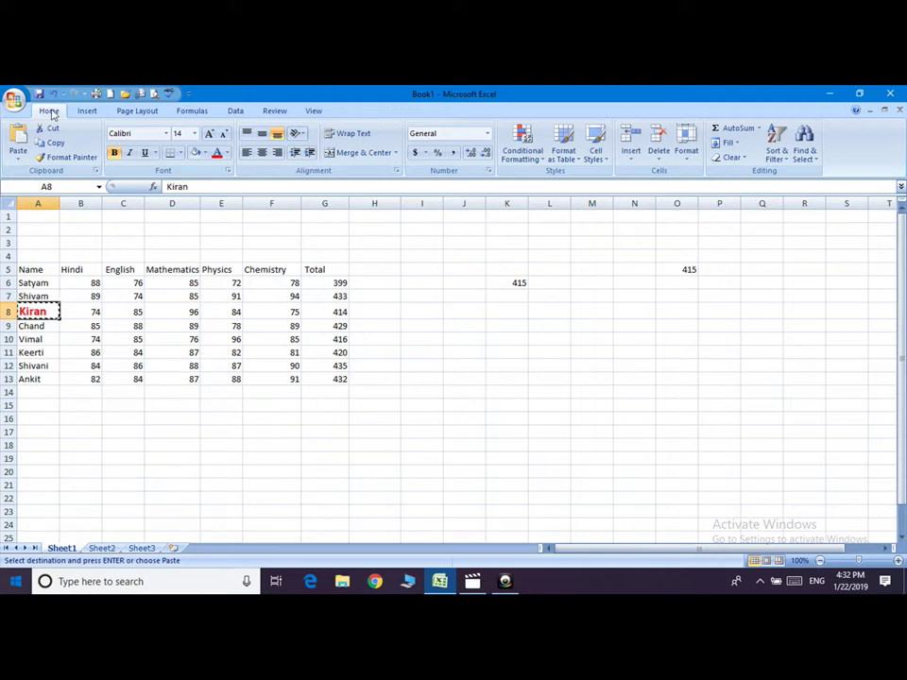
pyautogui.click(69, 157)
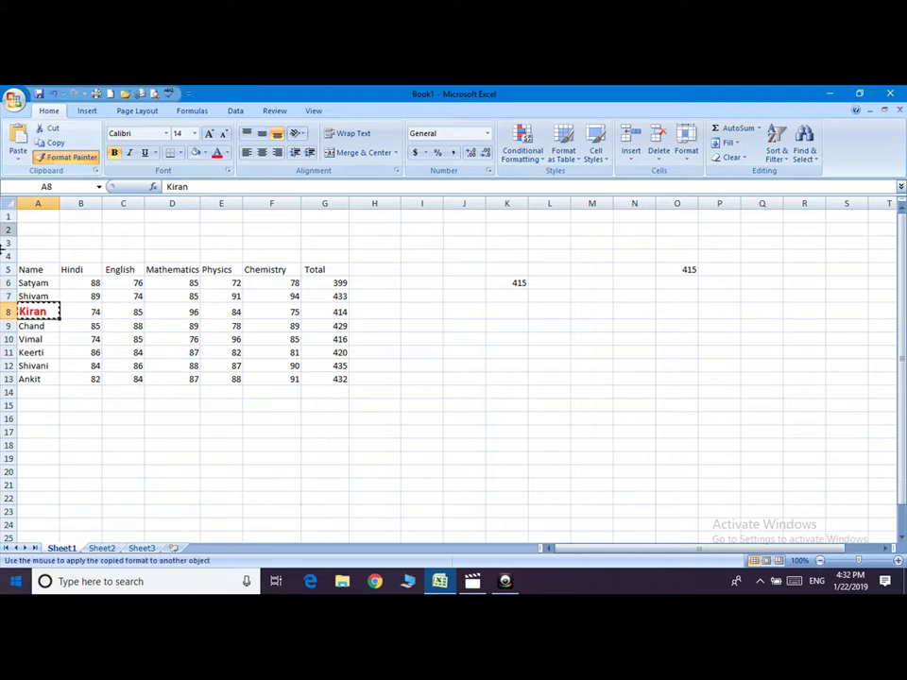
pyautogui.click(31, 339)
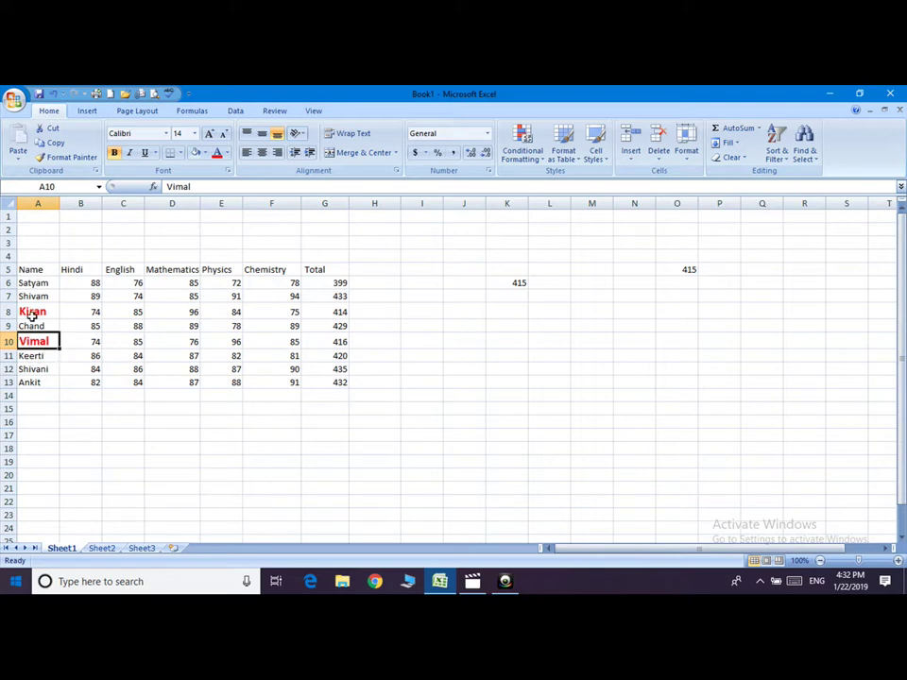
# Apply the same bold red 14-point style to the name in A7.
pyautogui.click(73, 156)
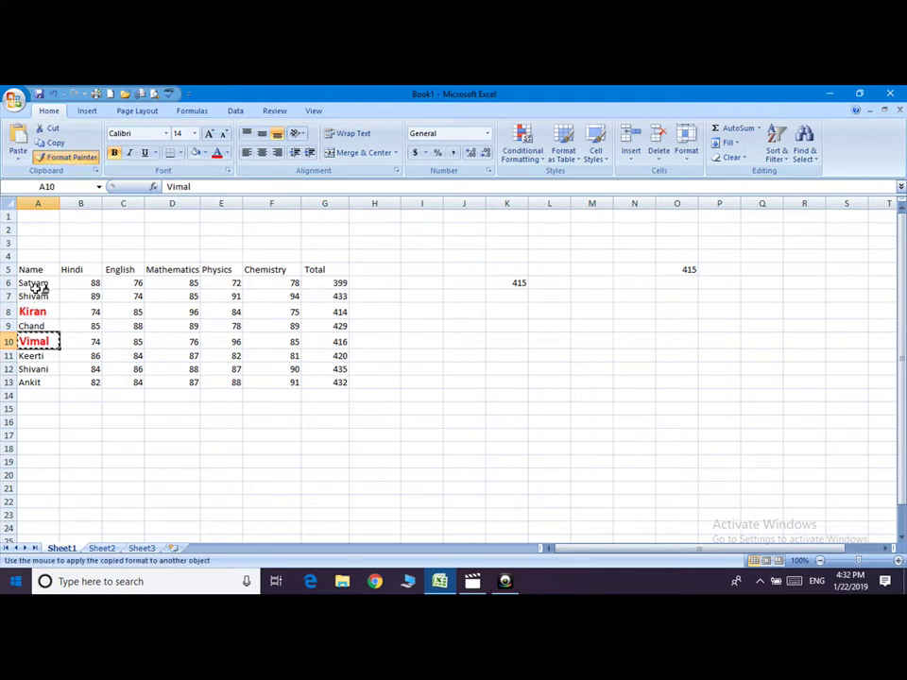
pyautogui.click(35, 298)
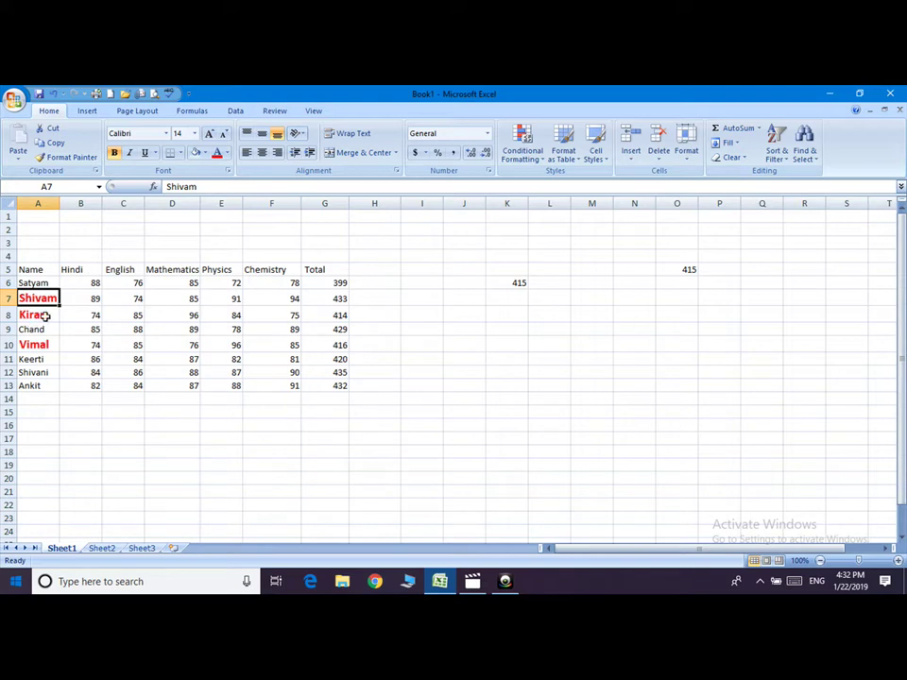
pyautogui.click(20, 161)
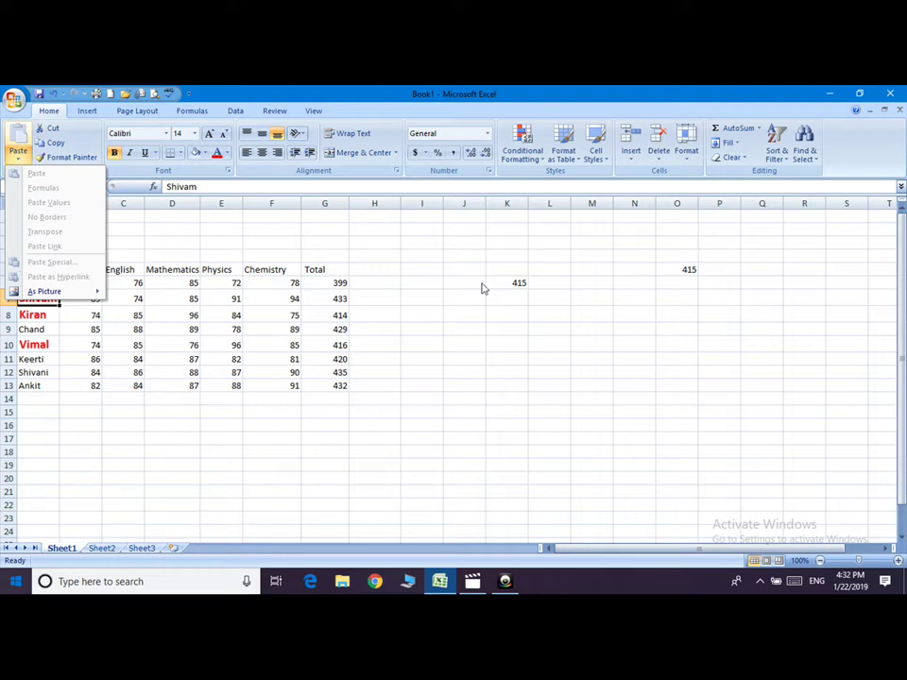
pyautogui.click(478, 321)
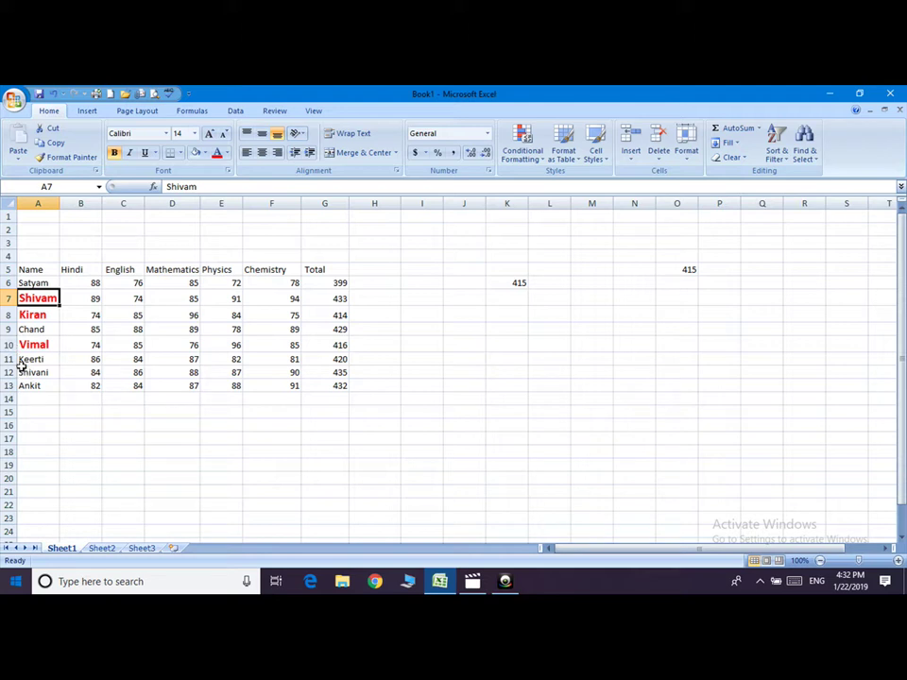
pyautogui.moveTo(20, 371); pyautogui.dragTo(312, 389)
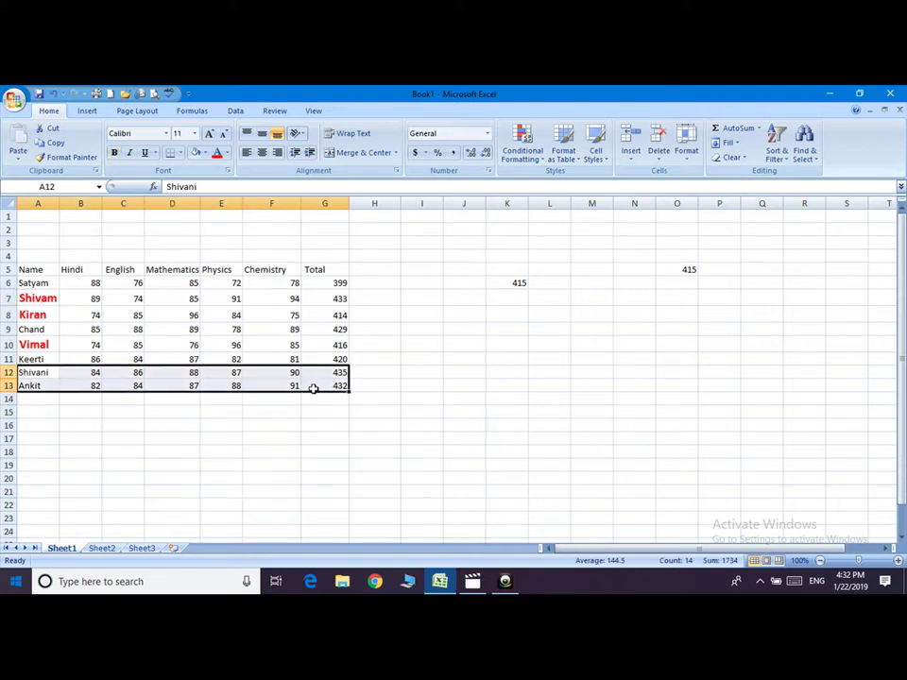
# Paste the Shivani and Ankit rows transposed as two columns starting at M10.
pyautogui.click(56, 144)
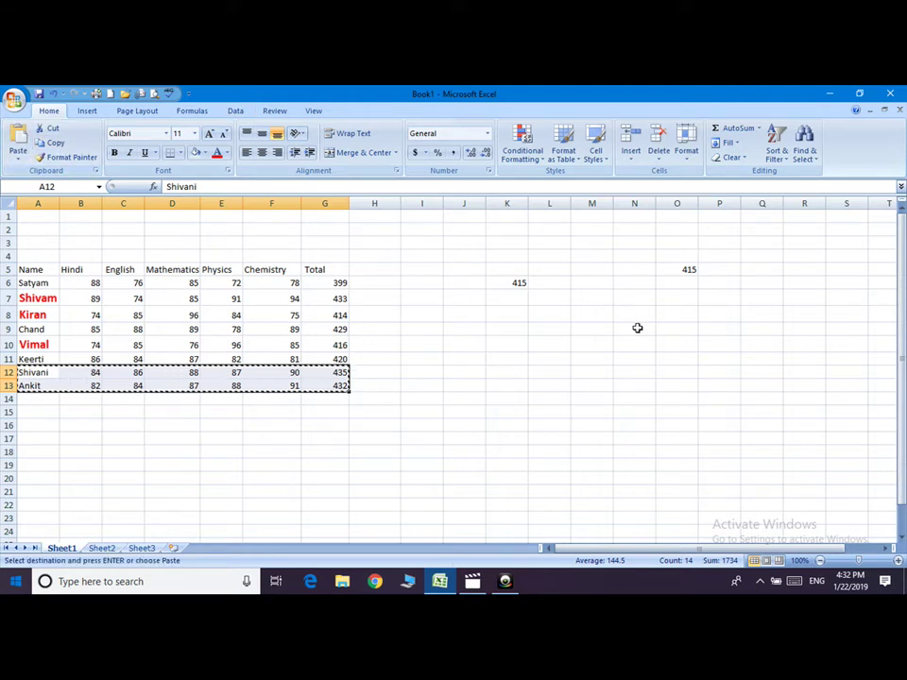
pyautogui.click(587, 341)
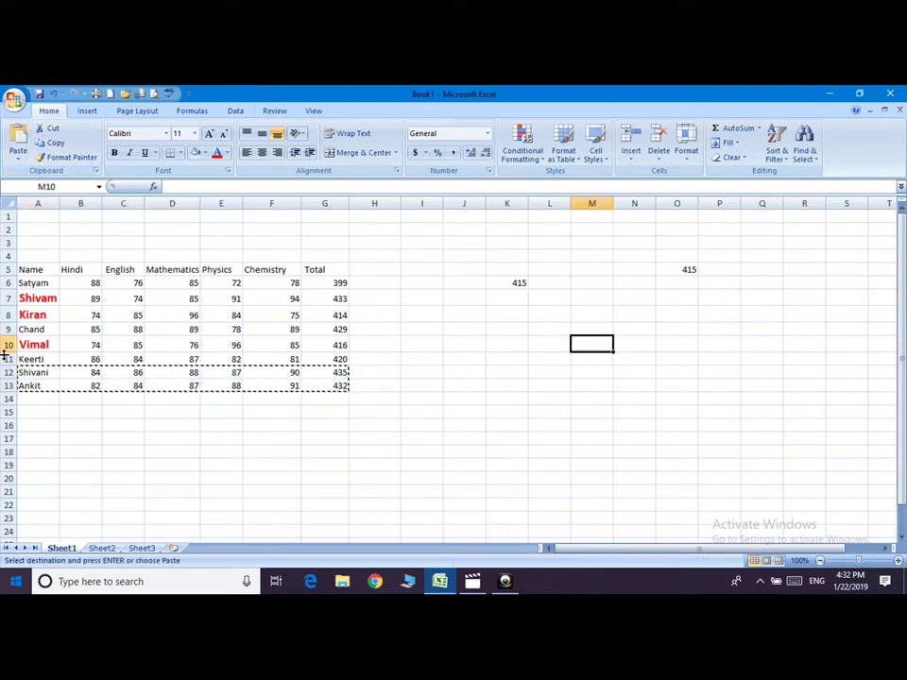
pyautogui.click(18, 154)
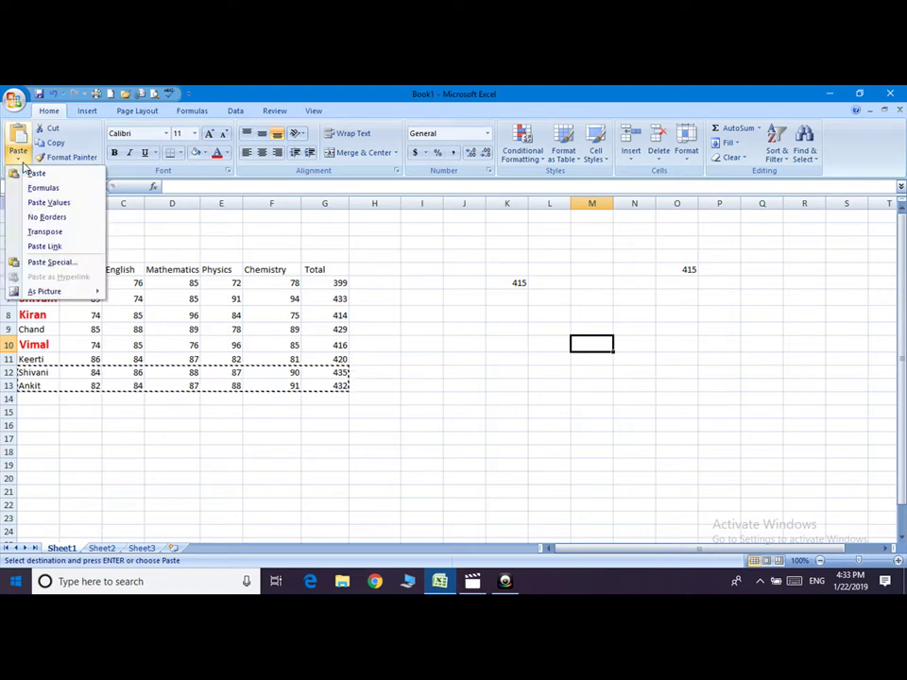
pyautogui.click(52, 261)
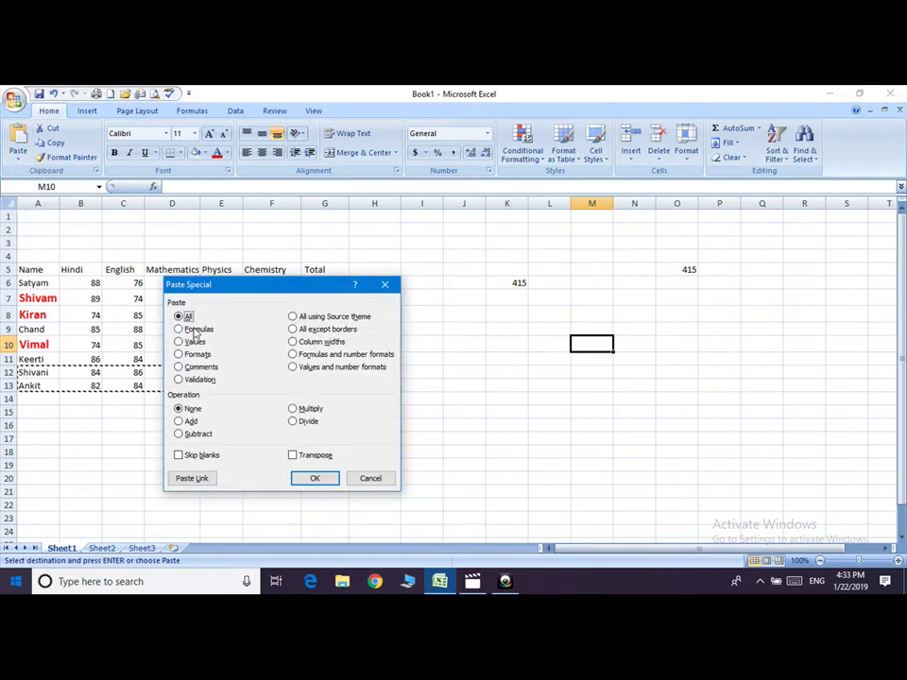
pyautogui.click(294, 456)
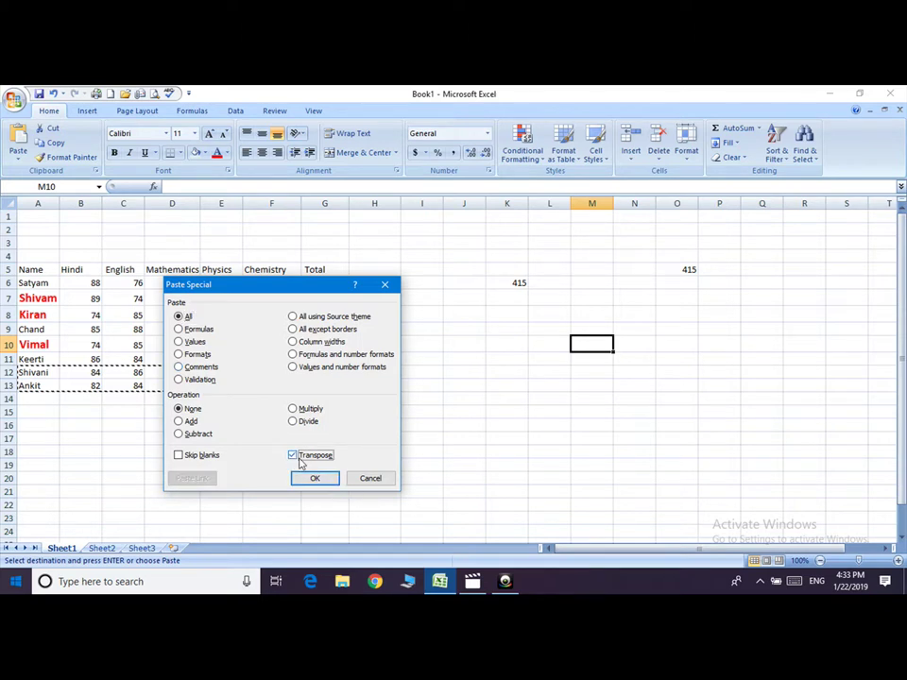
pyautogui.click(316, 479)
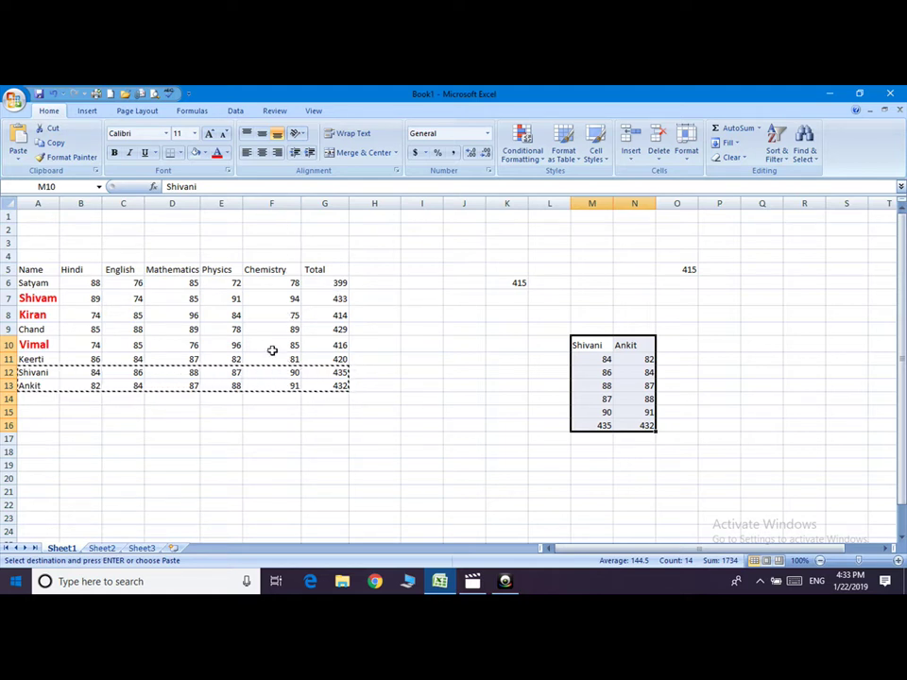
pyautogui.click(390, 298)
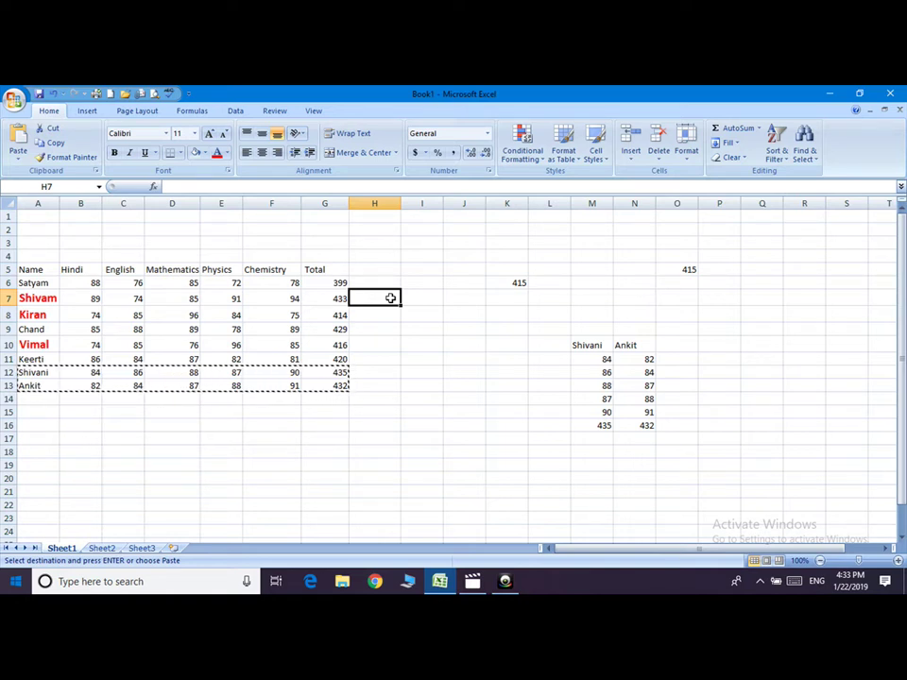
# Enter 2 in H7 and use Paste Special Add to raise Chemistry marks F6:F13 by 2.
pyautogui.write('2')
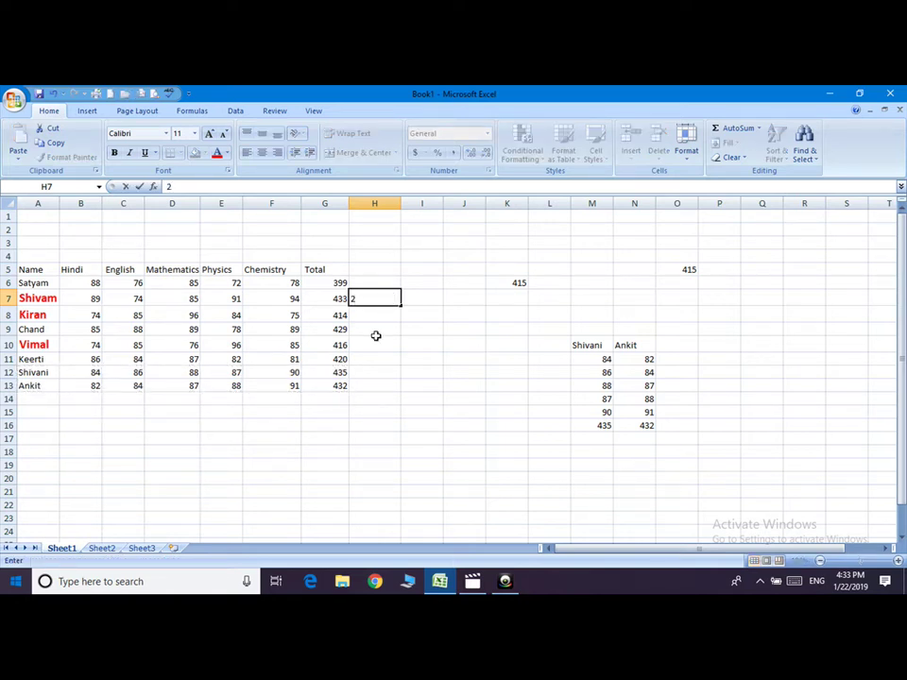
pyautogui.click(384, 298)
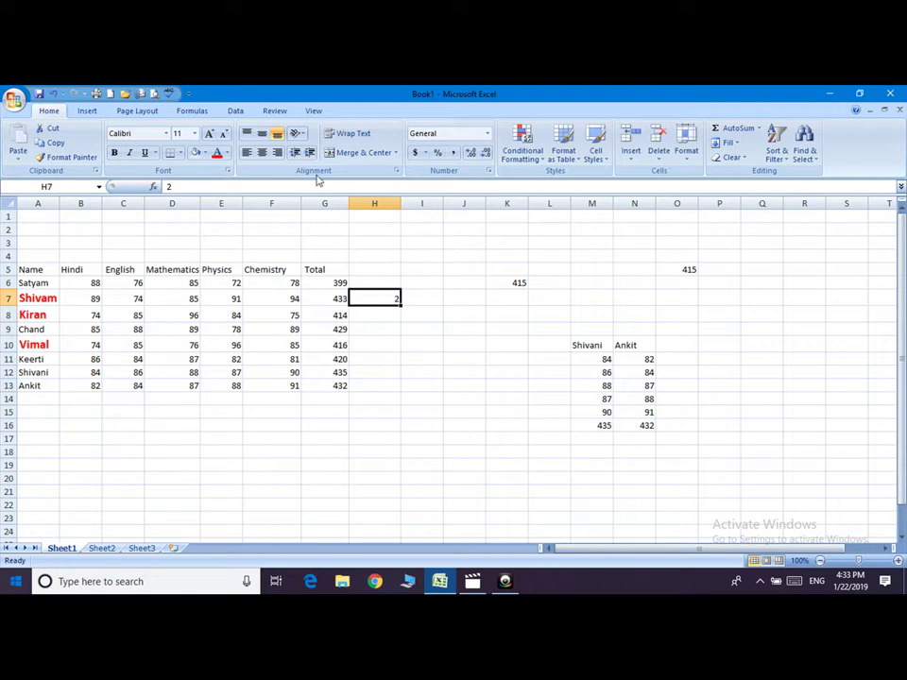
pyautogui.click(53, 142)
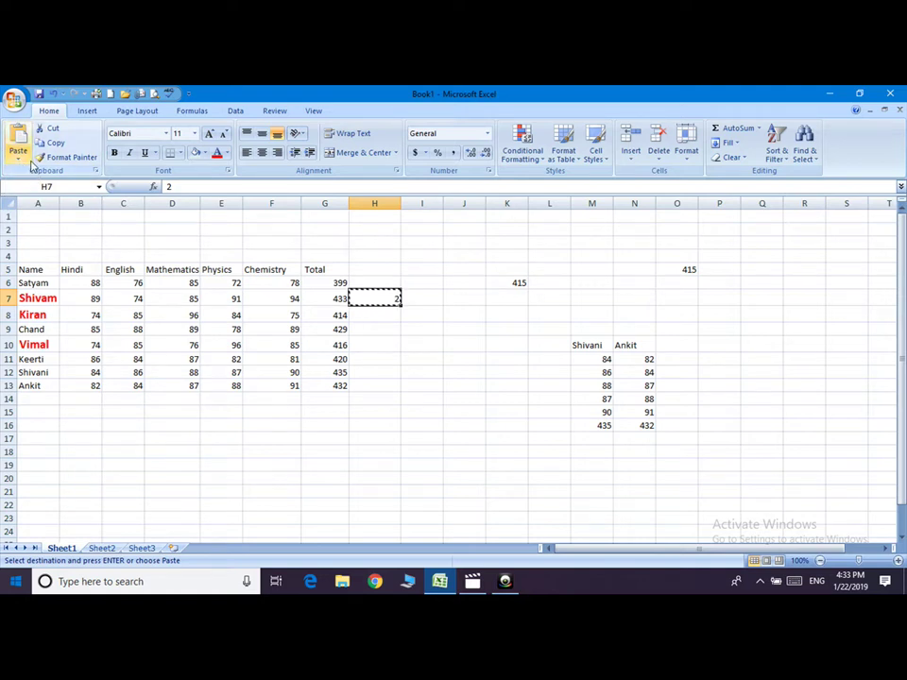
pyautogui.moveTo(262, 283); pyautogui.dragTo(280, 380)
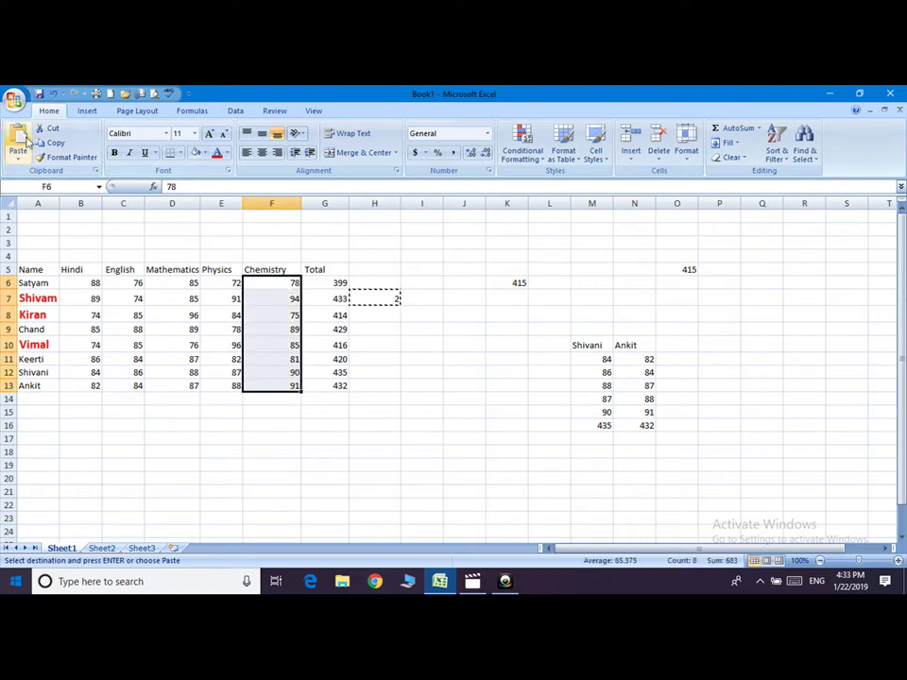
pyautogui.click(19, 158)
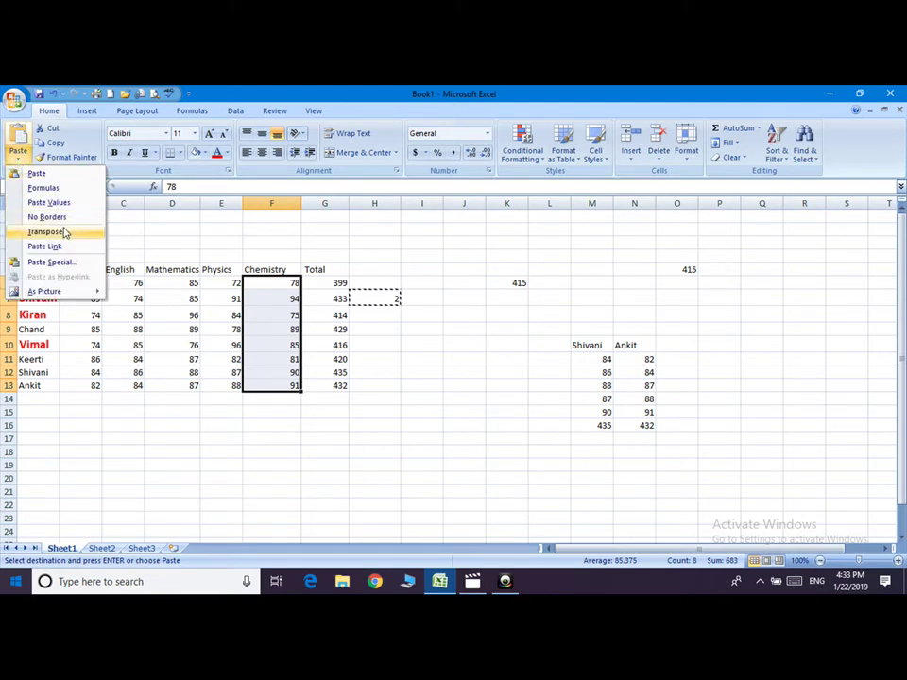
pyautogui.click(60, 264)
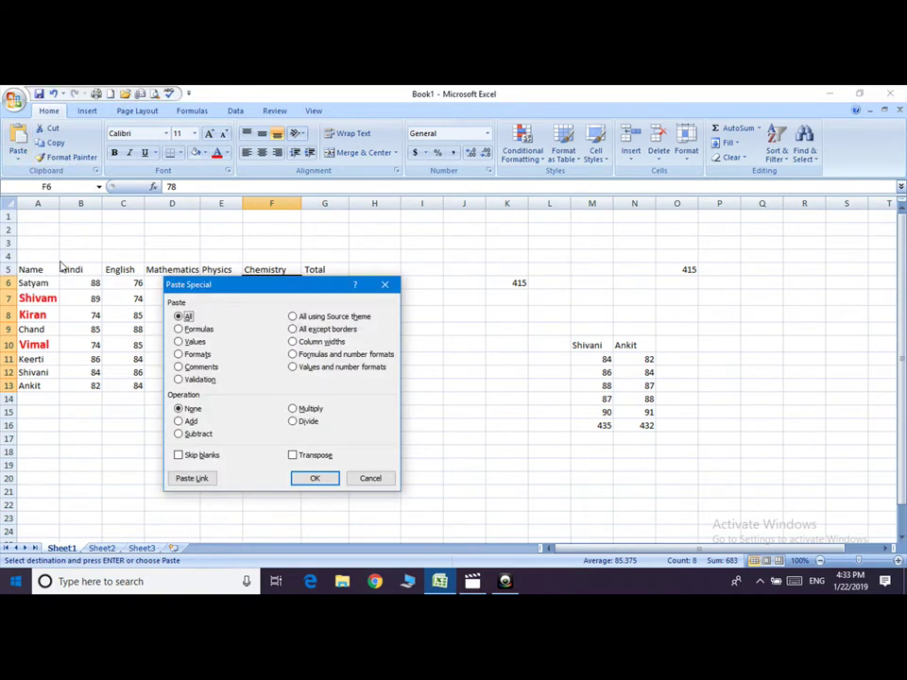
pyautogui.click(179, 423)
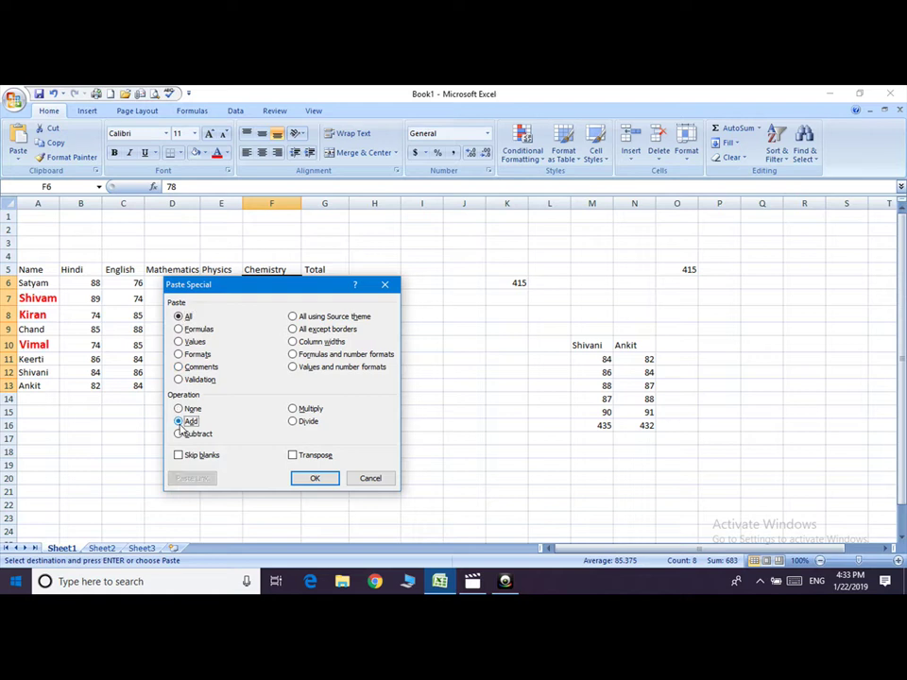
pyautogui.click(328, 480)
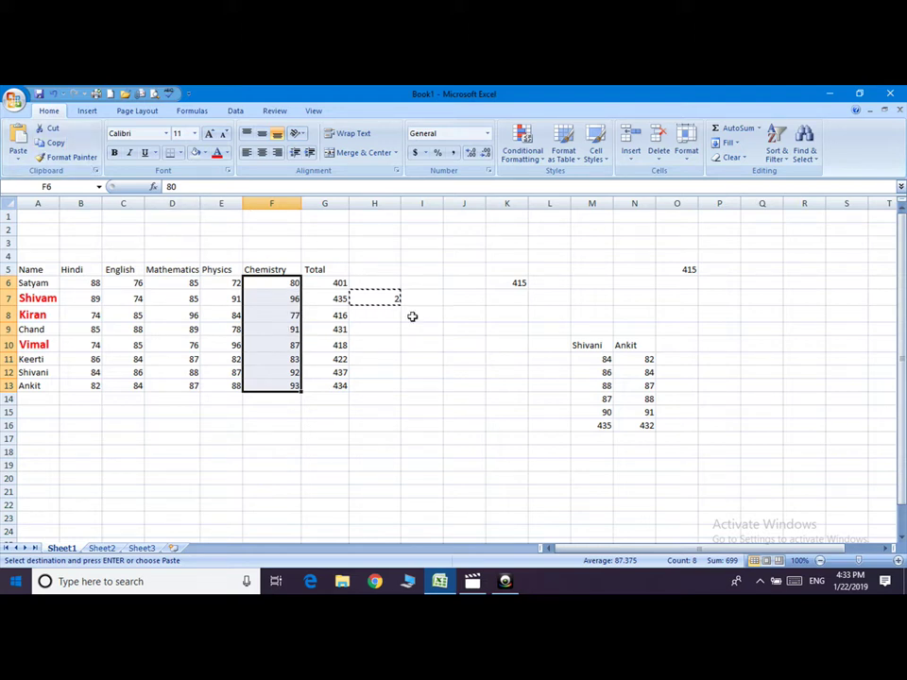
pyautogui.moveTo(328, 283); pyautogui.dragTo(339, 378)
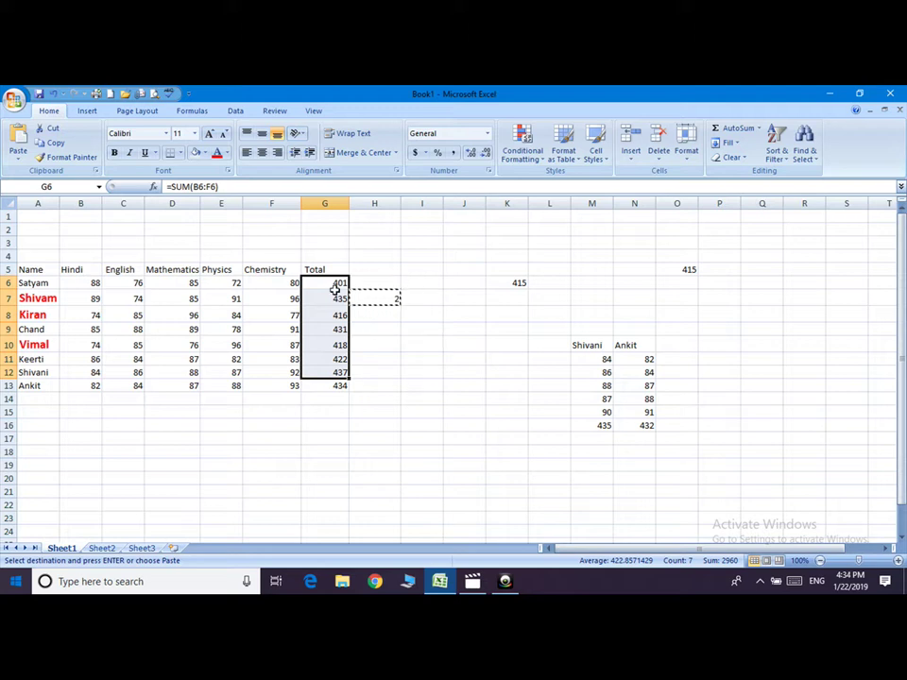
# Enter 500 in cell I6 and copy it.
pyautogui.click(416, 280)
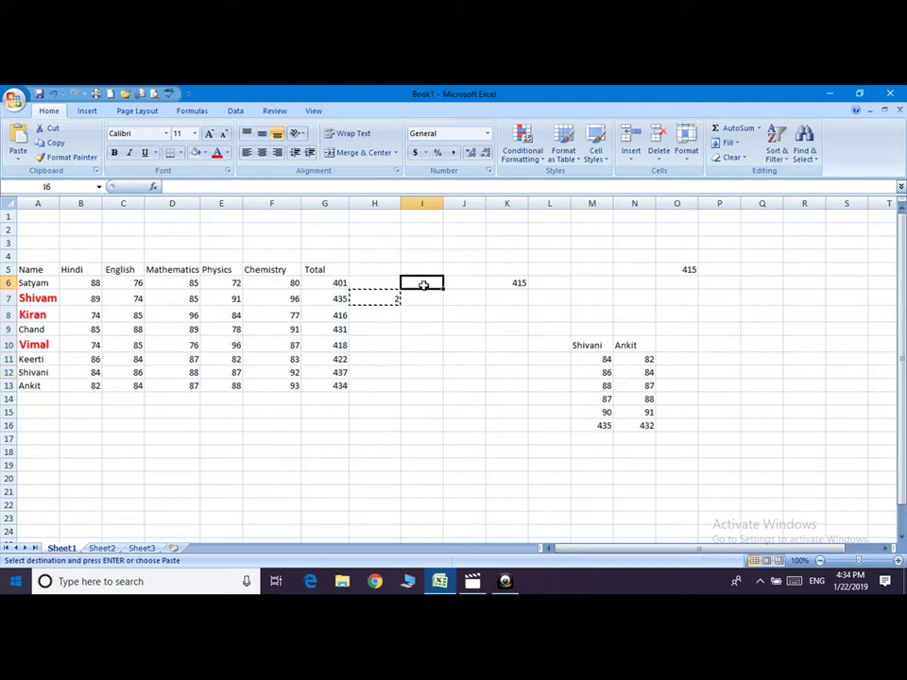
pyautogui.write('500')
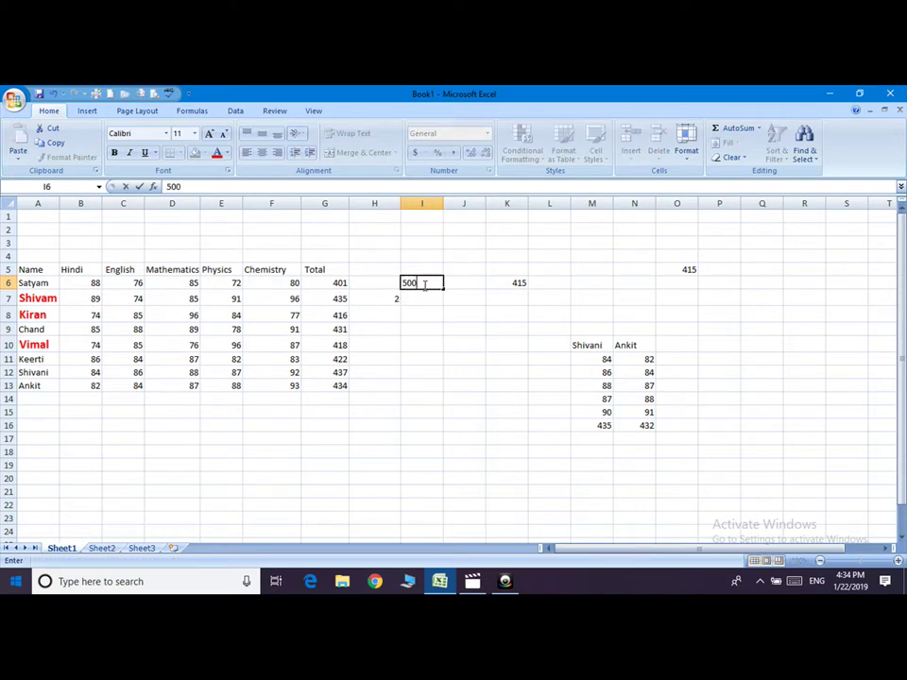
pyautogui.press('Return')
pyautogui.click(432, 282)
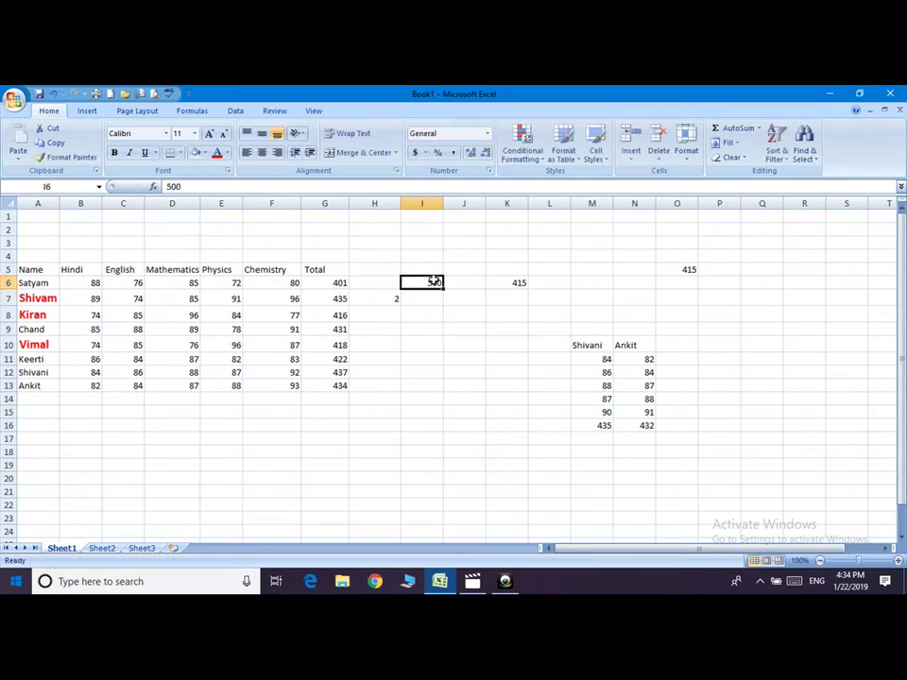
pyautogui.click(55, 143)
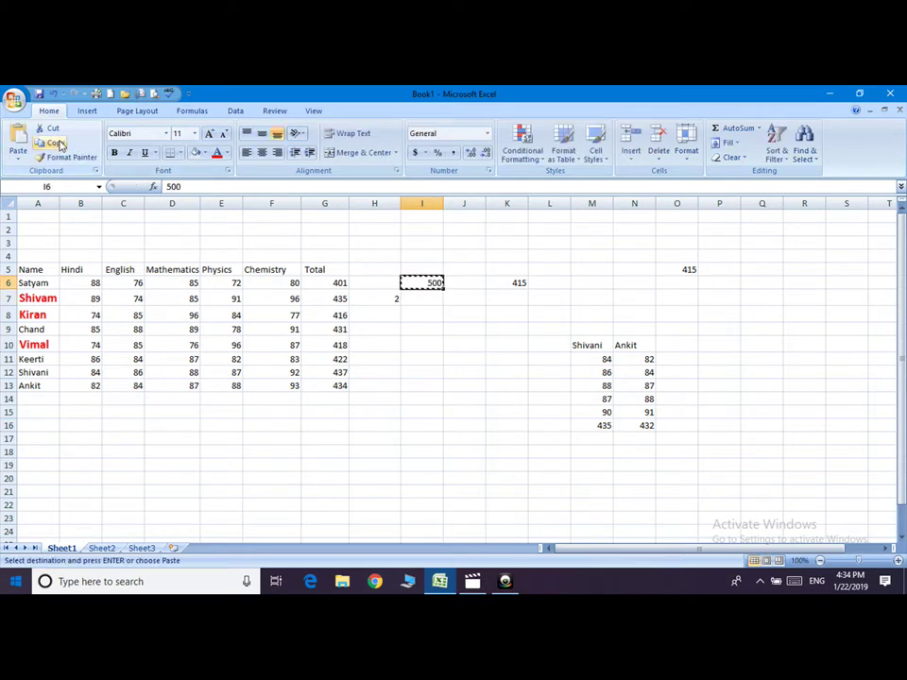
# Divide the Totals in G6:G13 by the copied 500 using Paste Special Divide.
pyautogui.moveTo(333, 284); pyautogui.dragTo(338, 384)
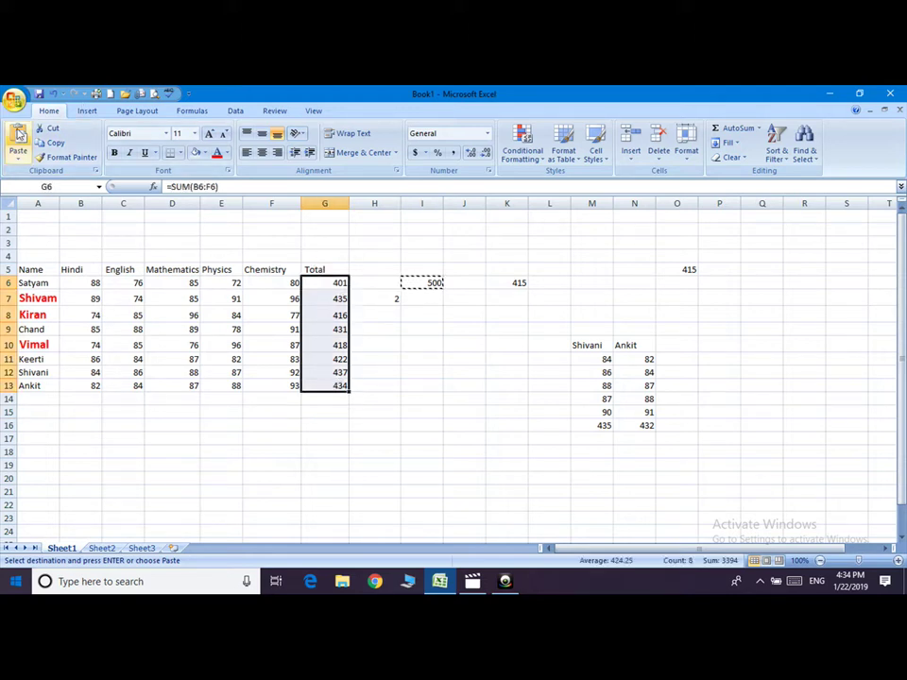
pyautogui.click(21, 160)
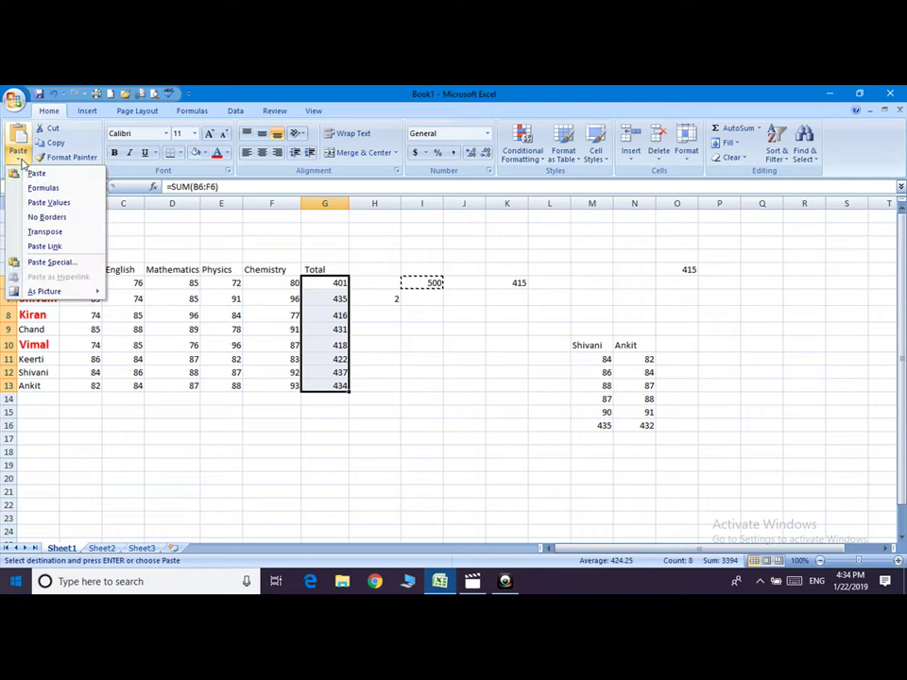
pyautogui.click(56, 261)
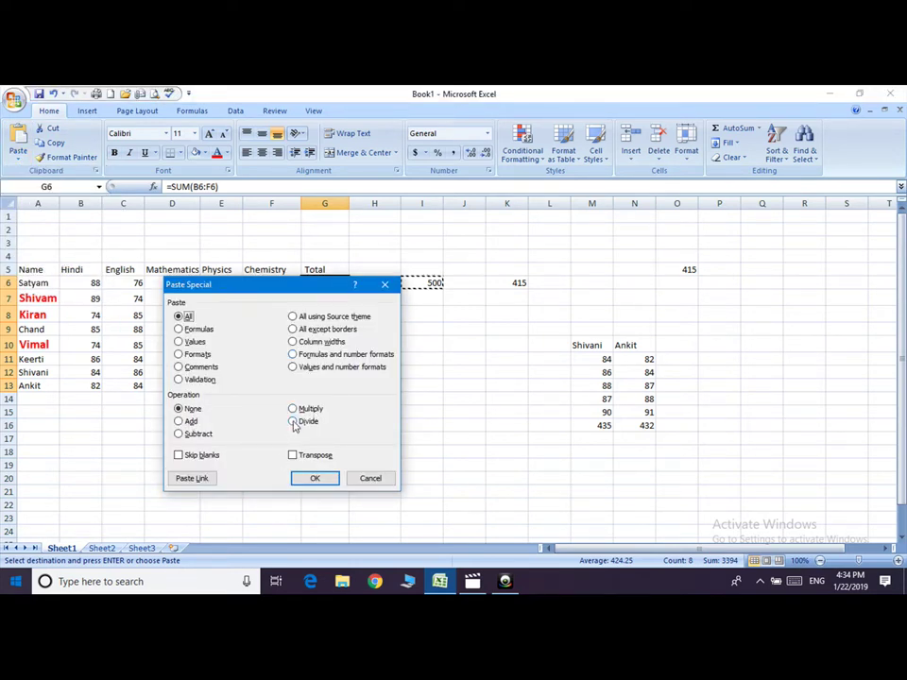
pyautogui.click(293, 421)
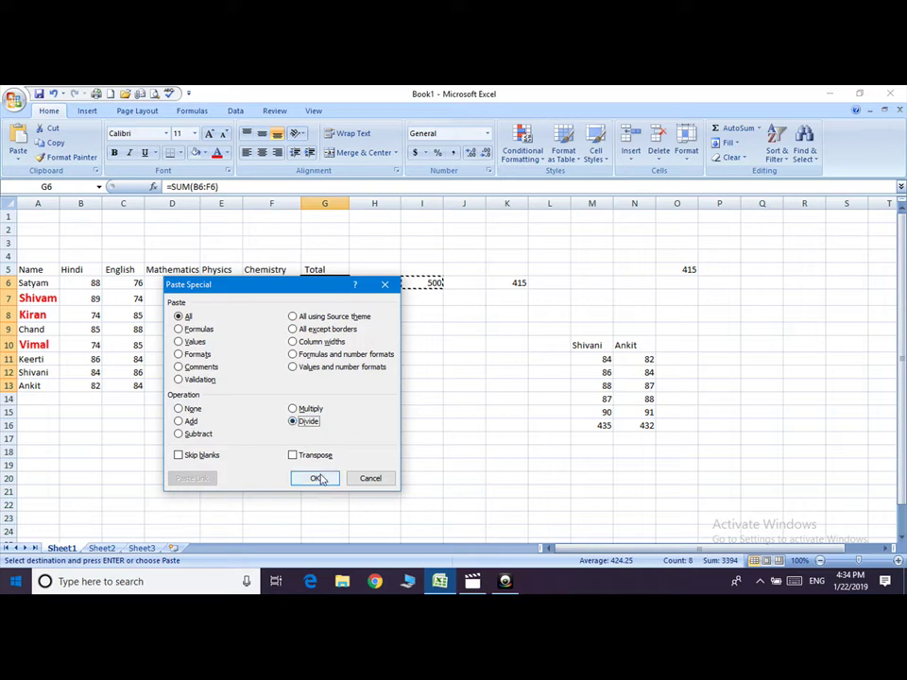
pyautogui.click(318, 478)
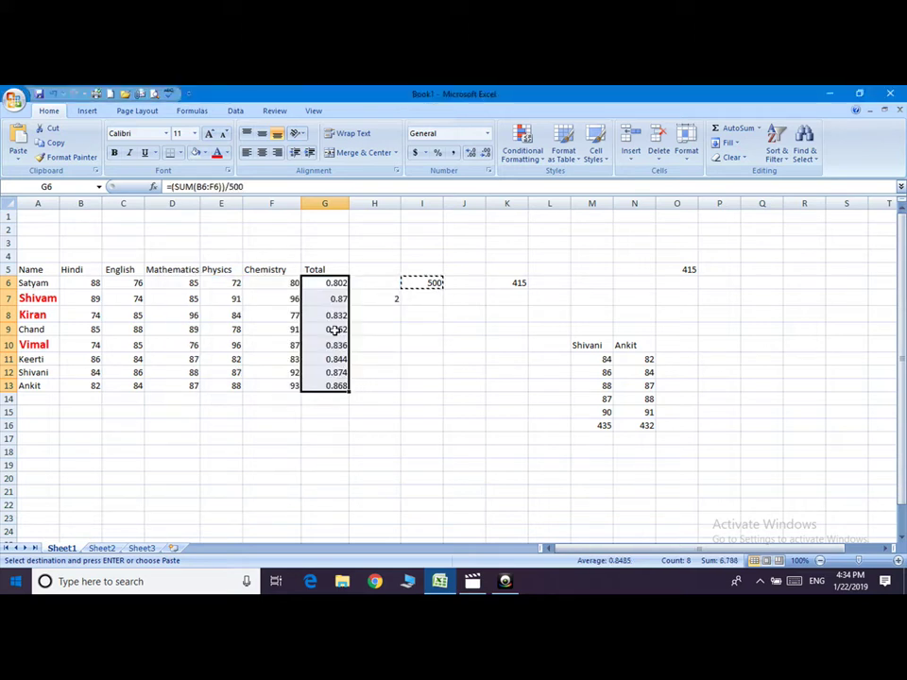
# Format G6:G13 as Percentage with no decimals, briefly trying General before restoring it.
pyautogui.click(488, 135)
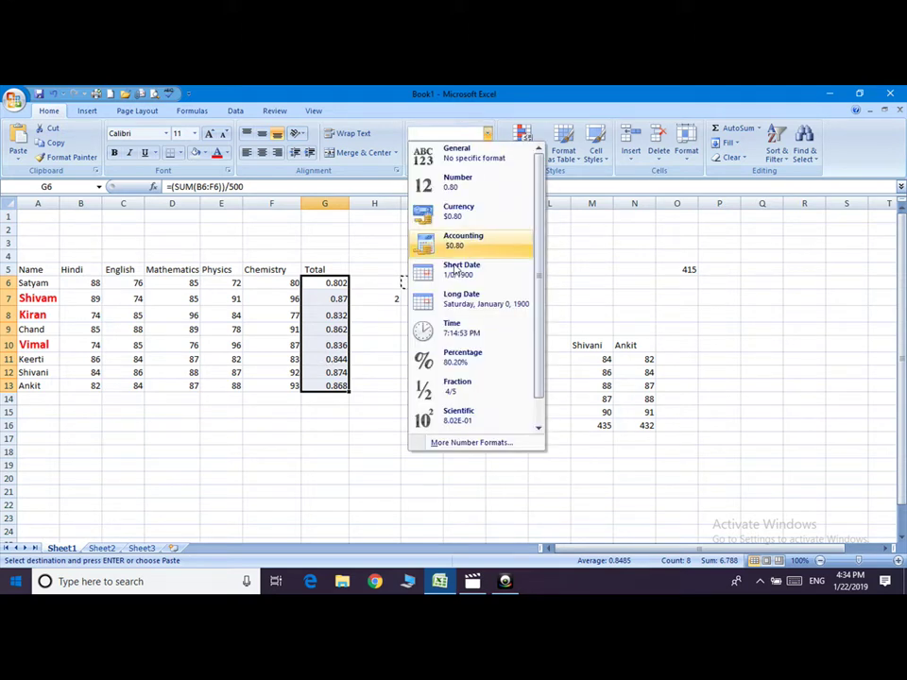
pyautogui.click(459, 358)
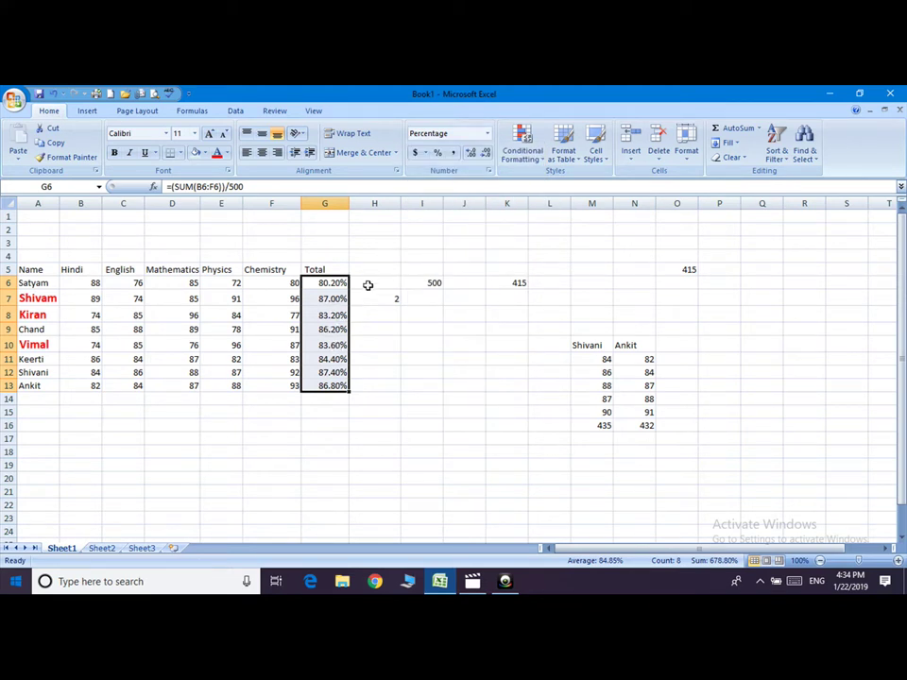
pyautogui.click(486, 154)
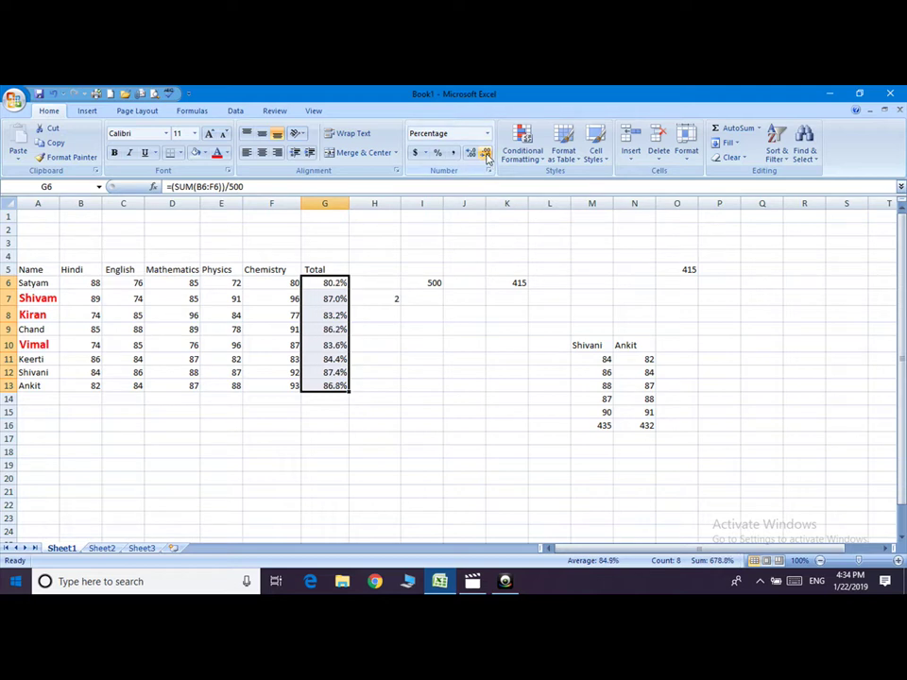
pyautogui.click(487, 155)
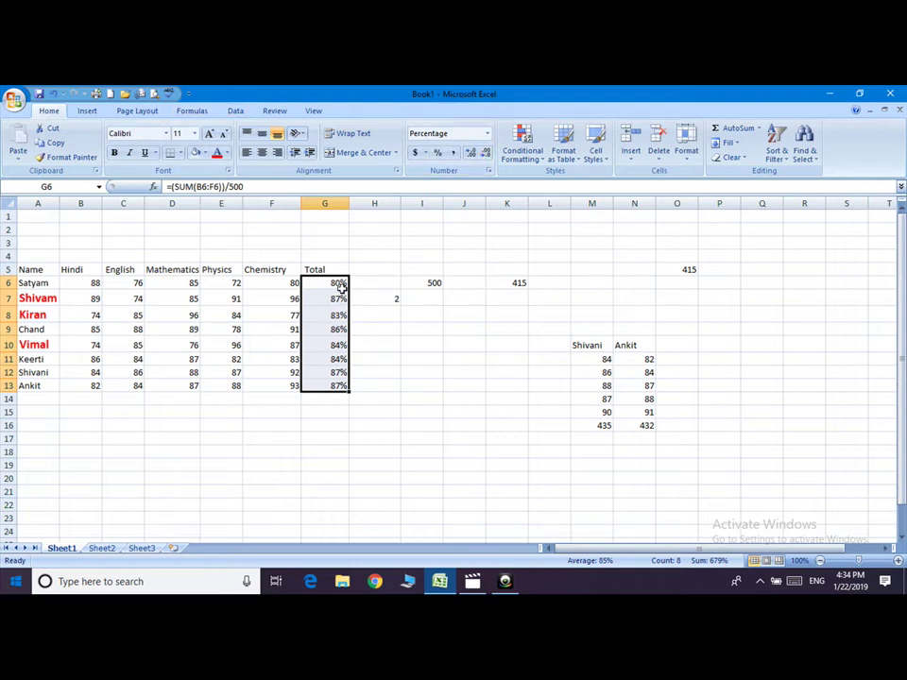
pyautogui.click(487, 135)
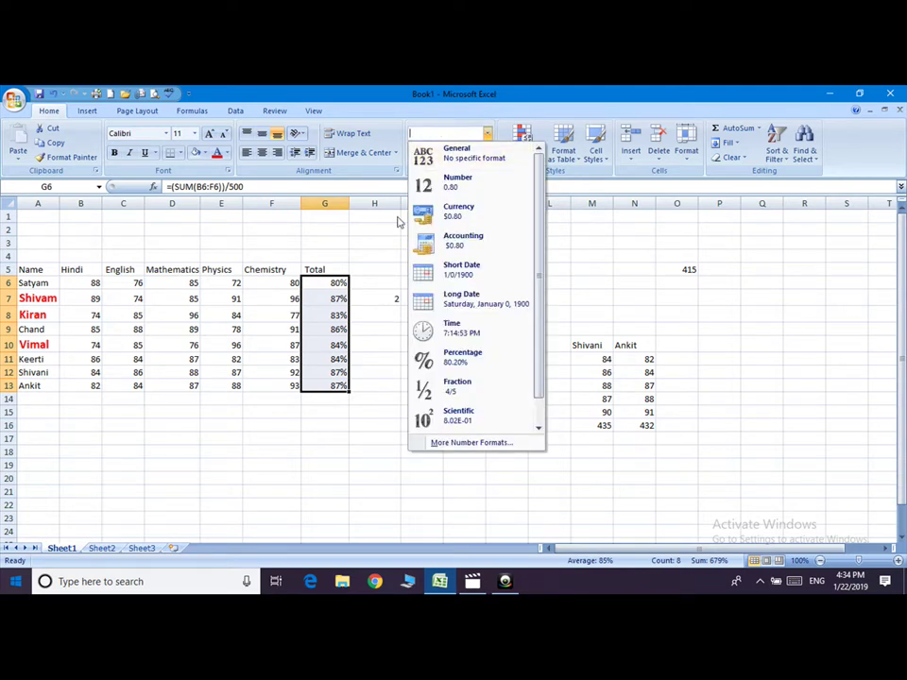
pyautogui.click(467, 156)
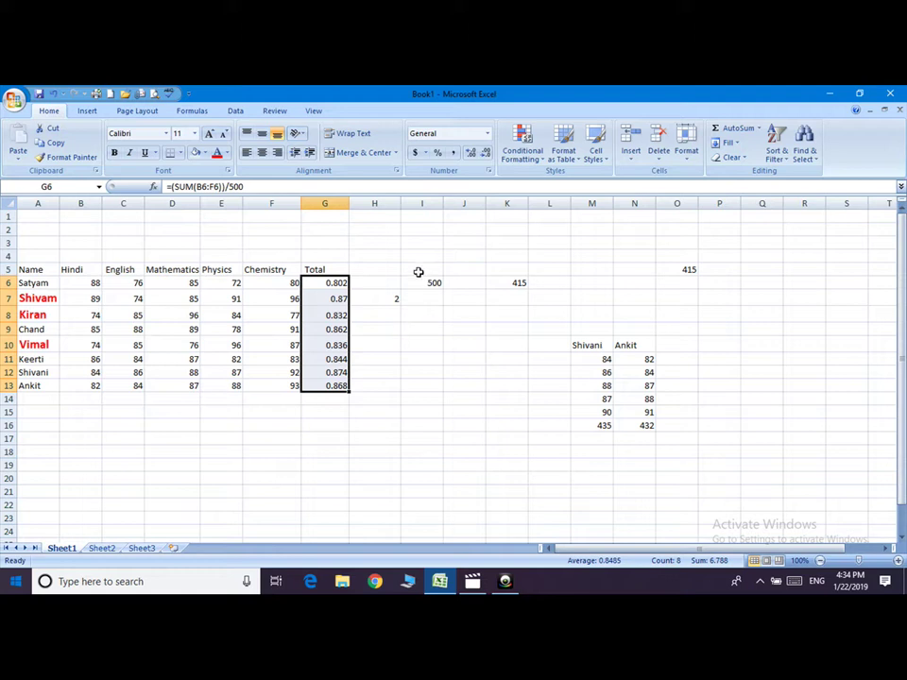
pyautogui.hotkey('ctrl', 'shift', '5')
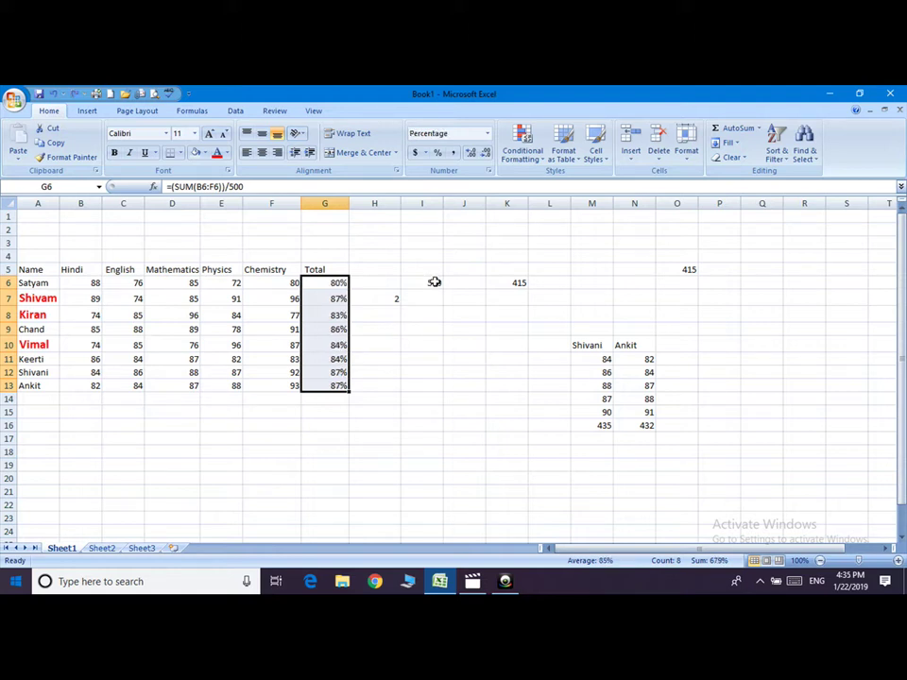
# Multiply the Totals in G6:G13 by 500 via Paste Special and set them to General format.
pyautogui.click(434, 281)
pyautogui.click(54, 142)
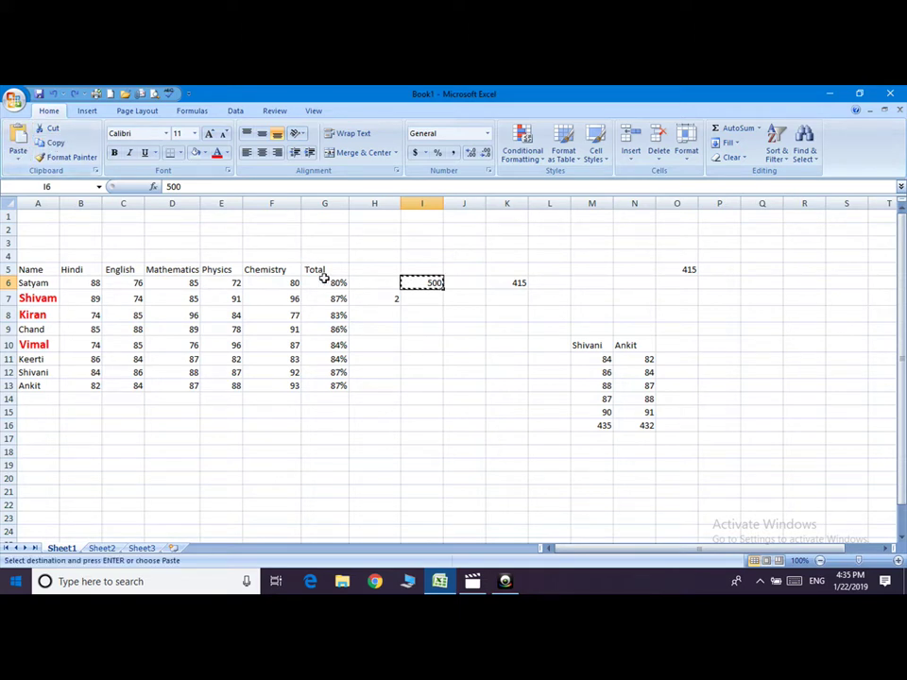
pyautogui.moveTo(326, 284)
pyautogui.mouseDown()
pyautogui.moveTo(331, 397)
pyautogui.moveTo(330, 381)
pyautogui.mouseUp()
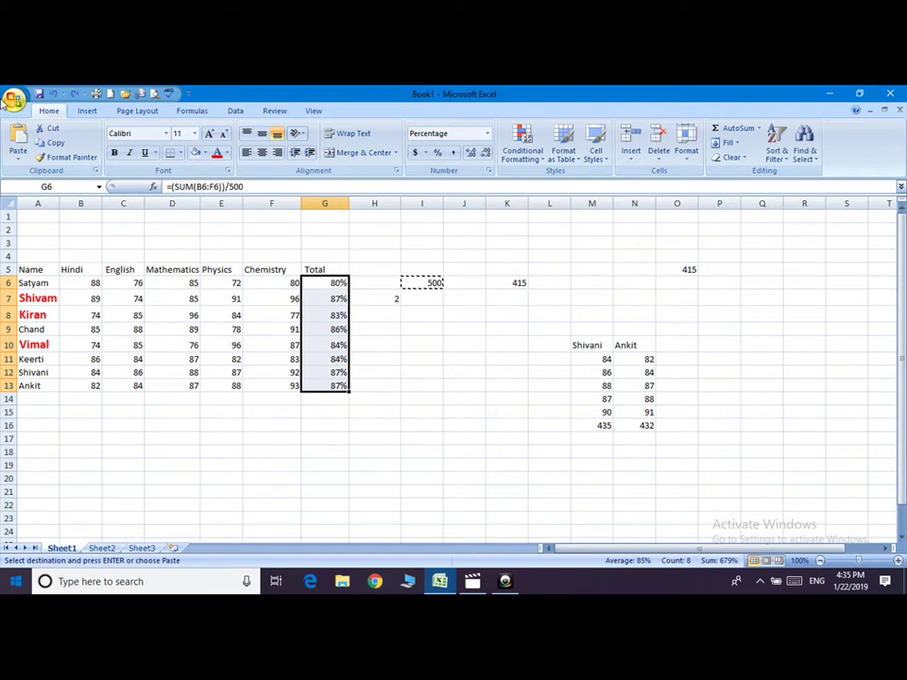
pyautogui.click(18, 155)
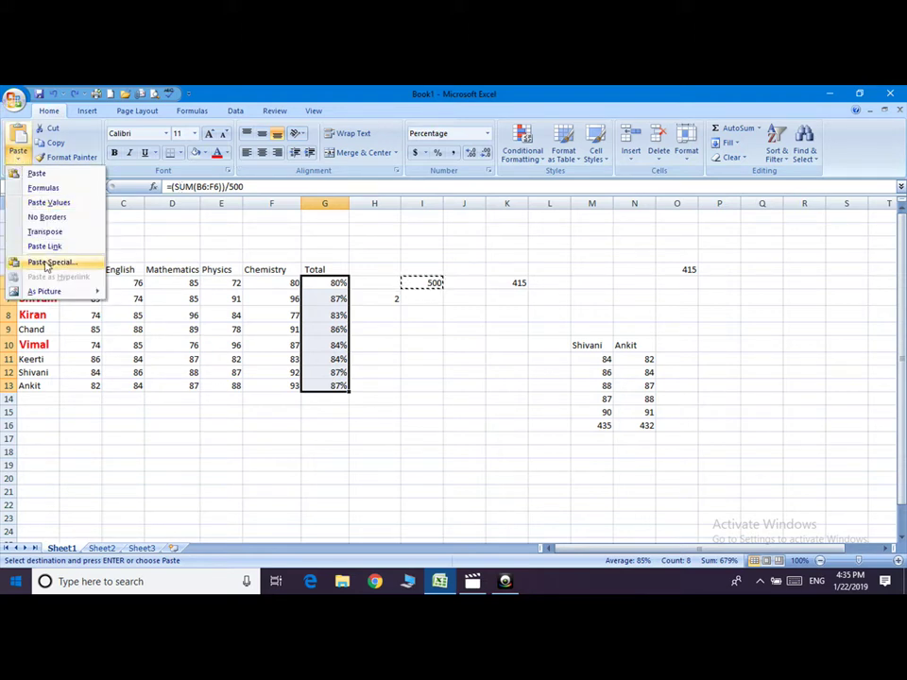
pyautogui.click(49, 263)
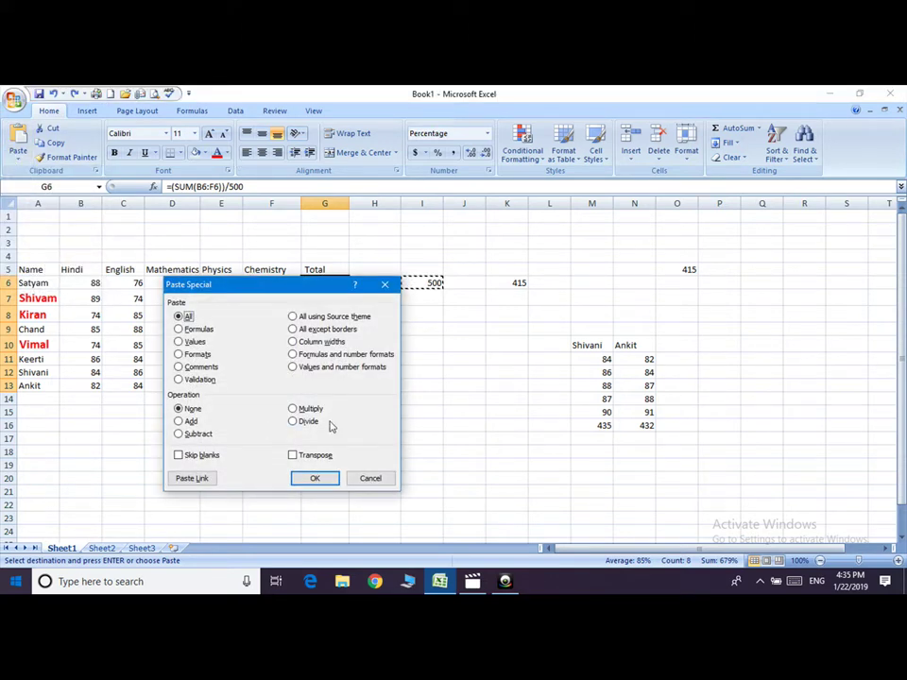
pyautogui.click(292, 409)
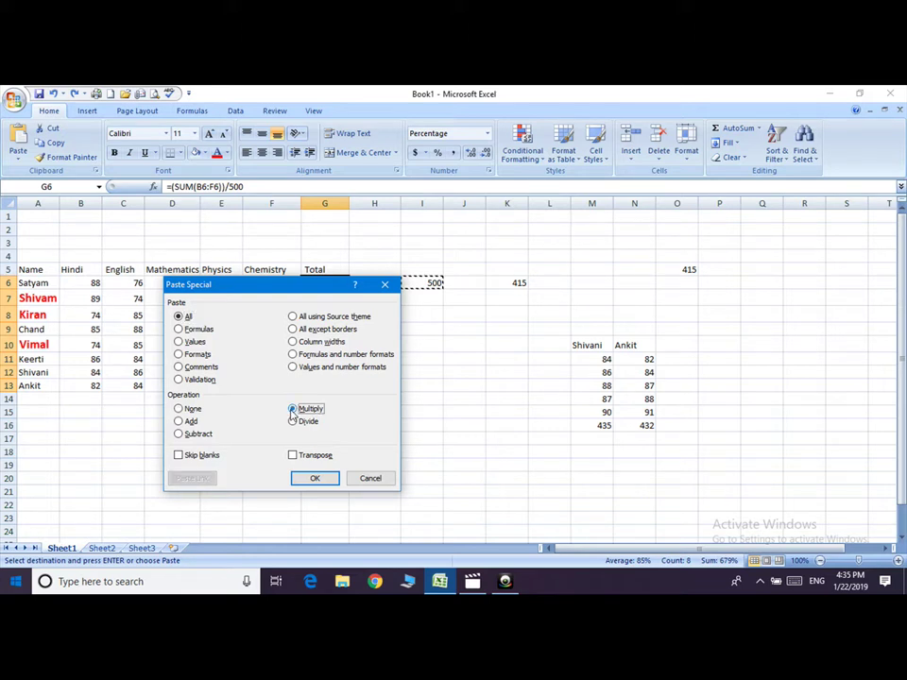
pyautogui.click(316, 479)
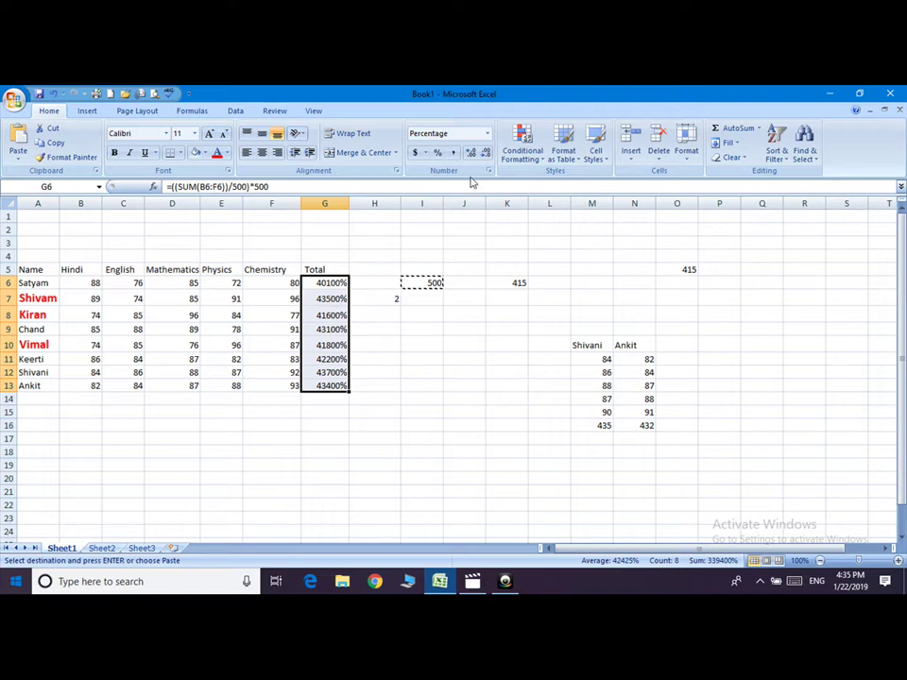
pyautogui.click(488, 133)
pyautogui.click(430, 161)
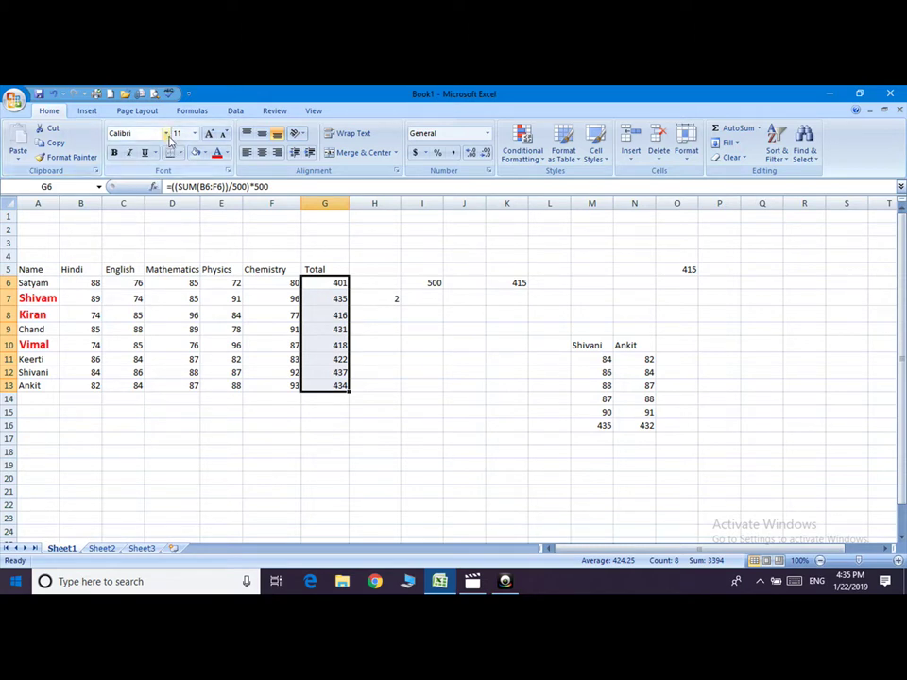
# Set the student names in A6:A10 to 14-point font size.
pyautogui.moveTo(28, 282); pyautogui.dragTo(35, 346)
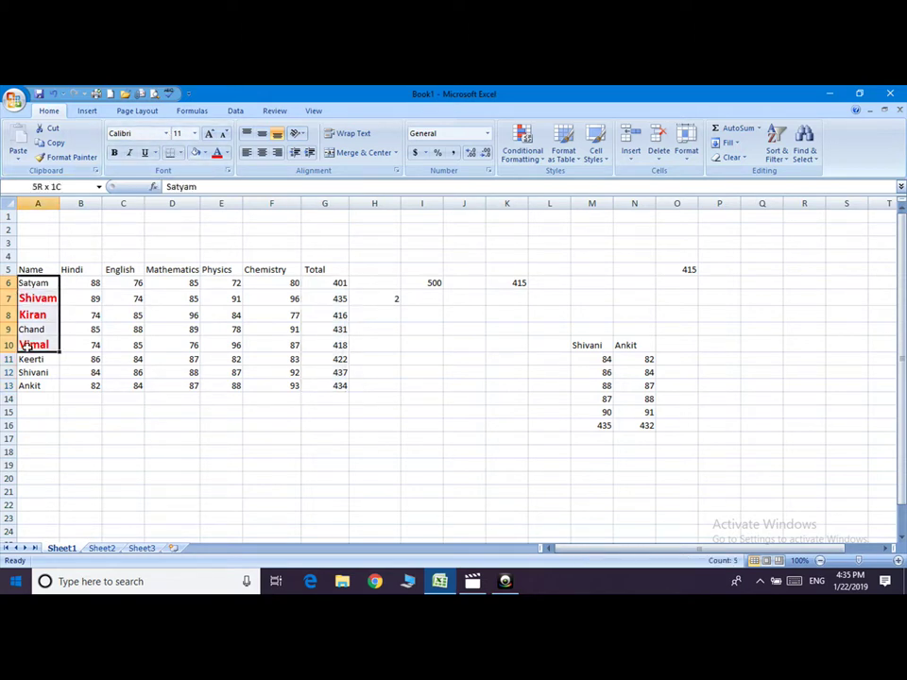
pyautogui.click(168, 134)
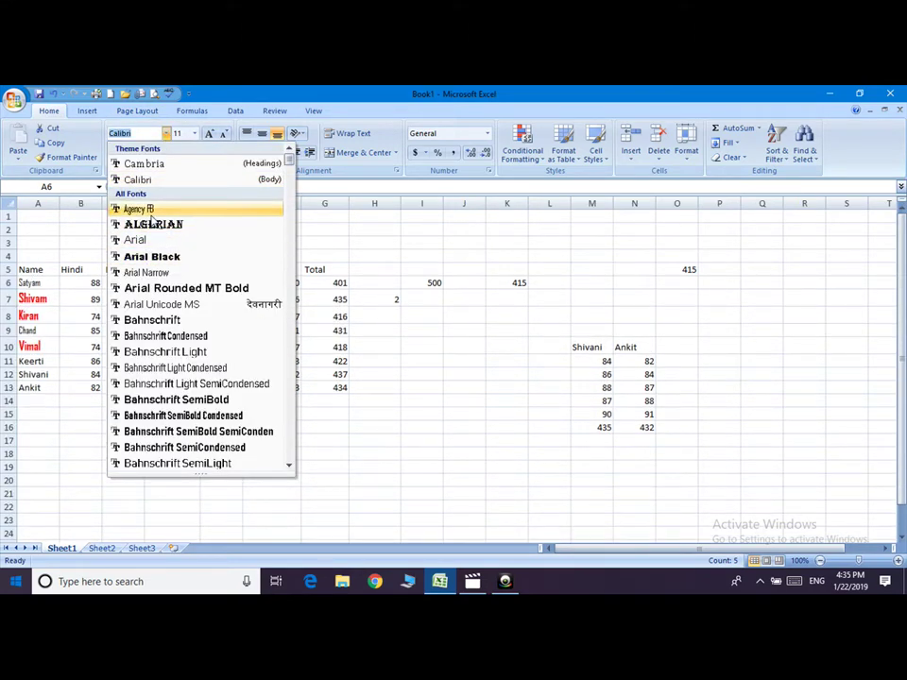
pyautogui.click(73, 230)
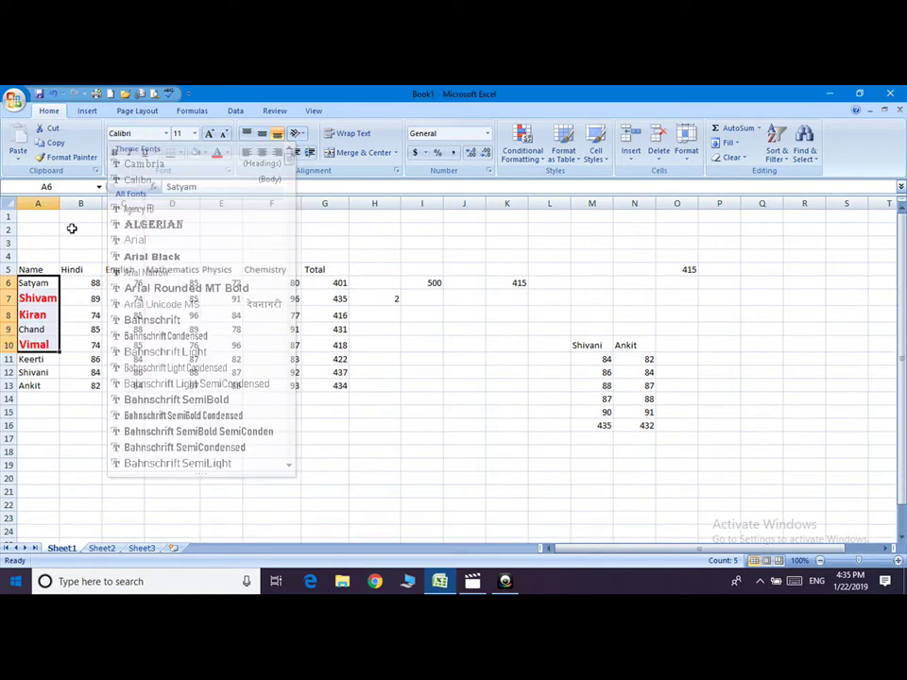
pyautogui.click(194, 135)
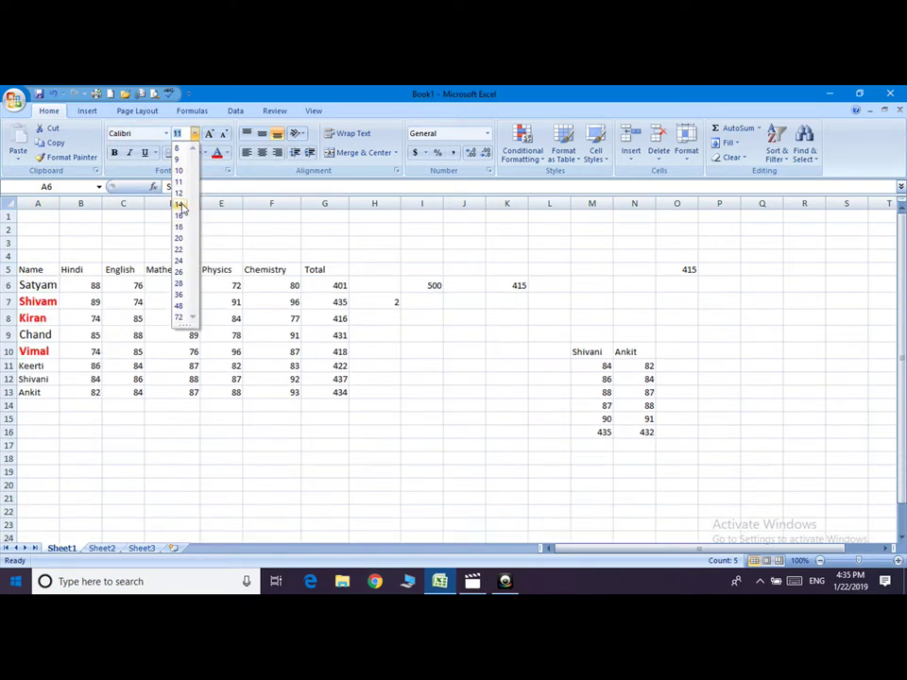
pyautogui.click(209, 135)
pyautogui.click(208, 136)
pyautogui.click(209, 135)
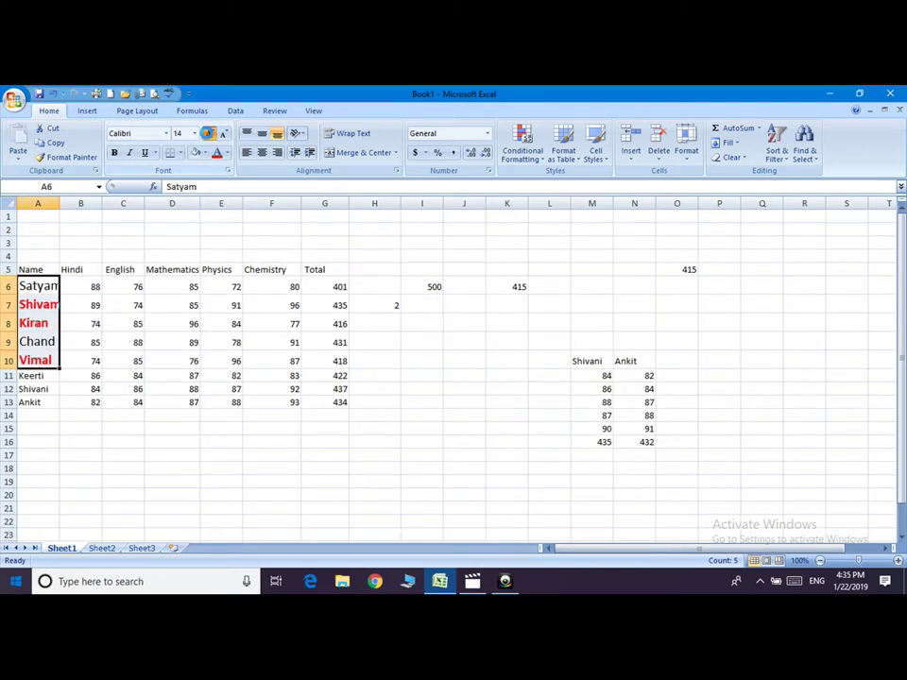
pyautogui.click(209, 135)
pyautogui.click(224, 134)
pyautogui.click(224, 135)
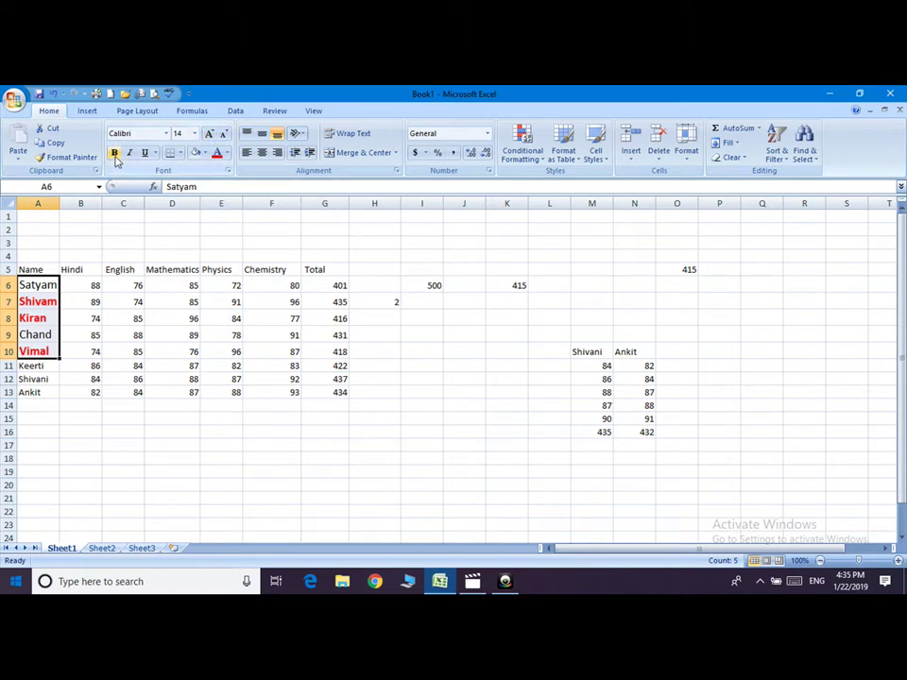
# Make the names in A6:A10 bold, italic and underlined.
pyautogui.click(114, 154)
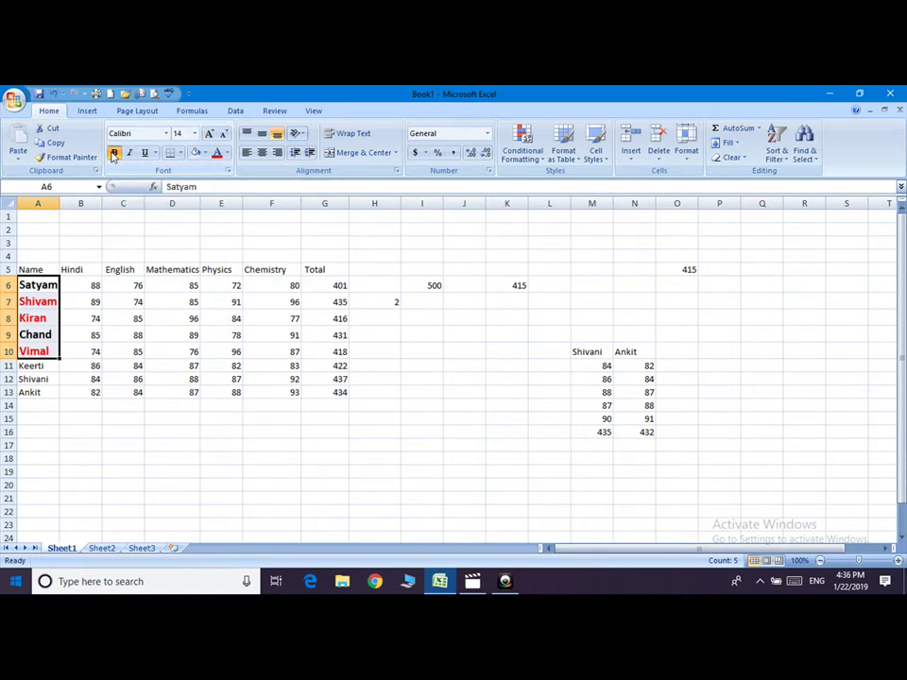
pyautogui.click(130, 153)
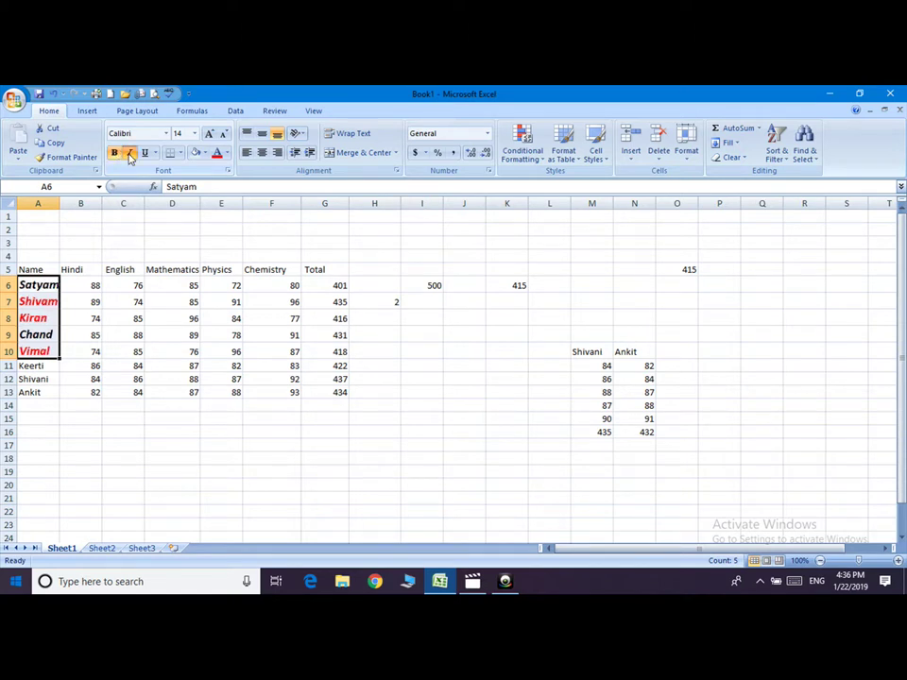
pyautogui.click(145, 154)
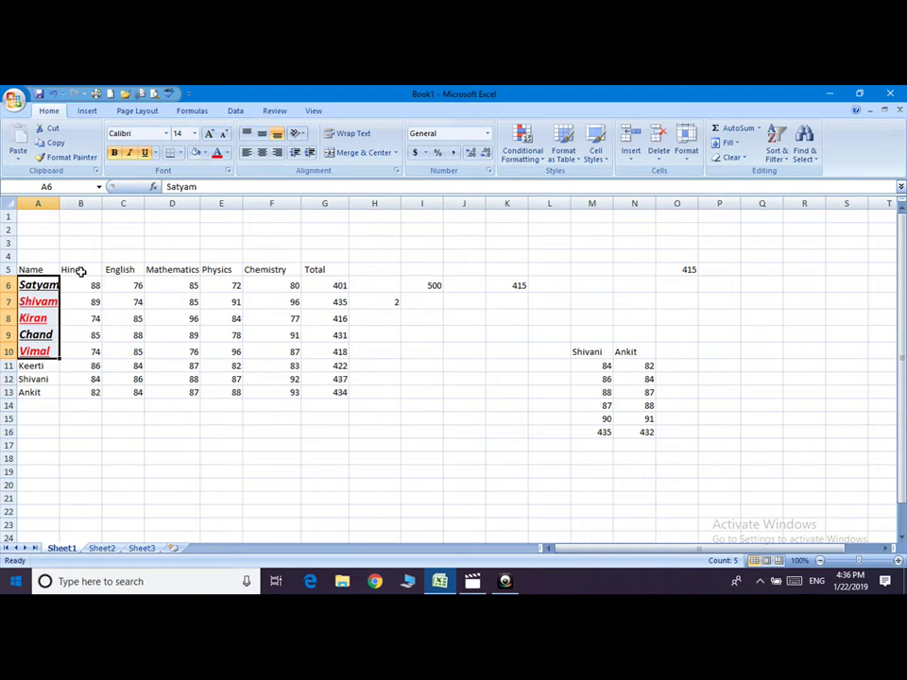
pyautogui.moveTo(33, 270)
pyautogui.mouseDown()
pyautogui.moveTo(263, 394)
pyautogui.moveTo(329, 393)
pyautogui.mouseUp()
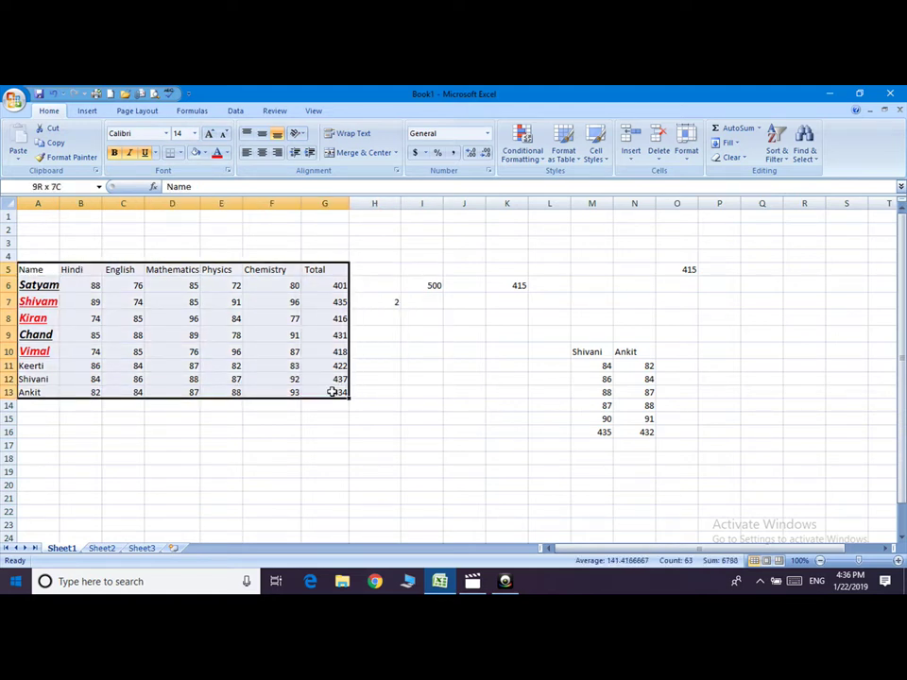
# Apply All Borders to the marks table A5:G13.
pyautogui.click(180, 154)
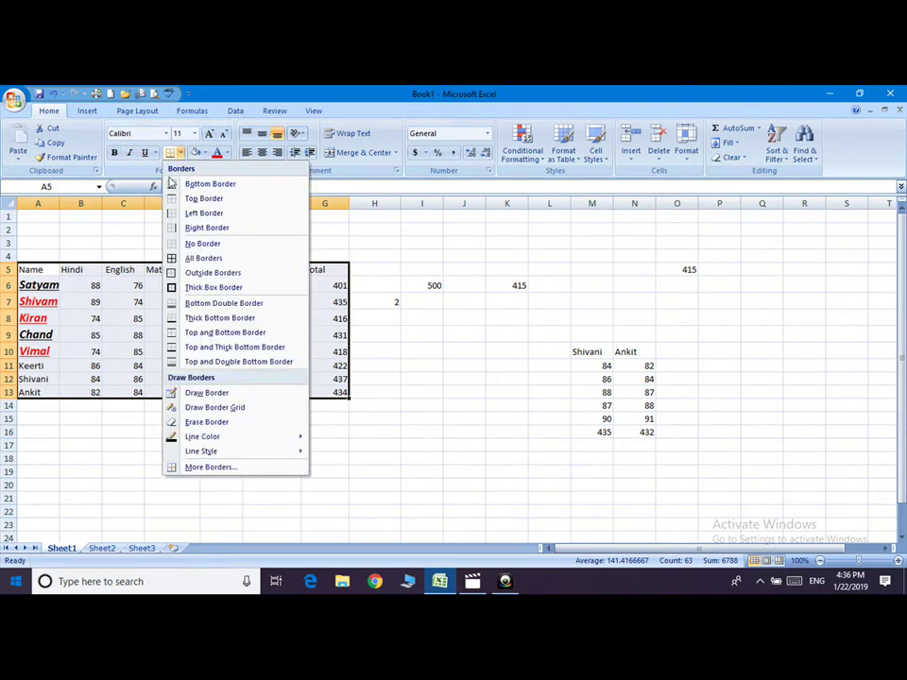
pyautogui.click(196, 259)
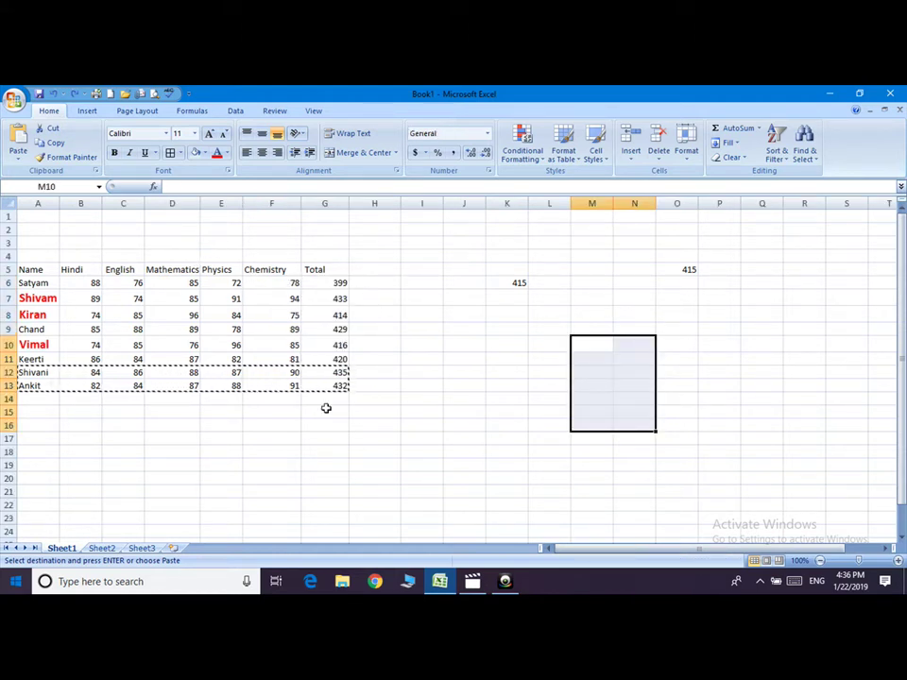
pyautogui.click(442, 313)
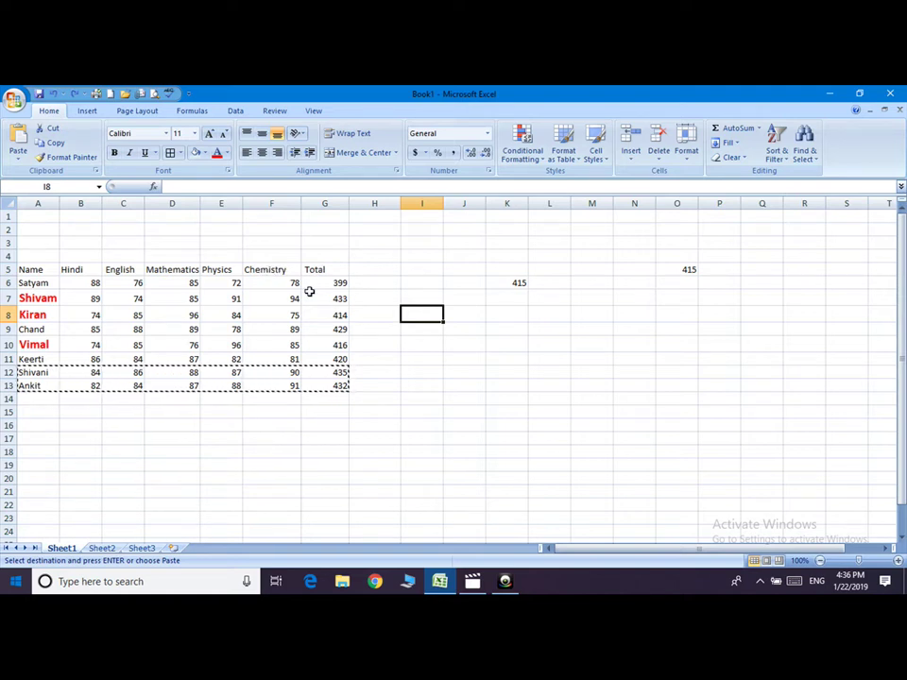
# Try top, middle and bottom vertical alignment on A5:G13, leaving the values bottom-aligned.
pyautogui.moveTo(28, 269); pyautogui.dragTo(348, 385)
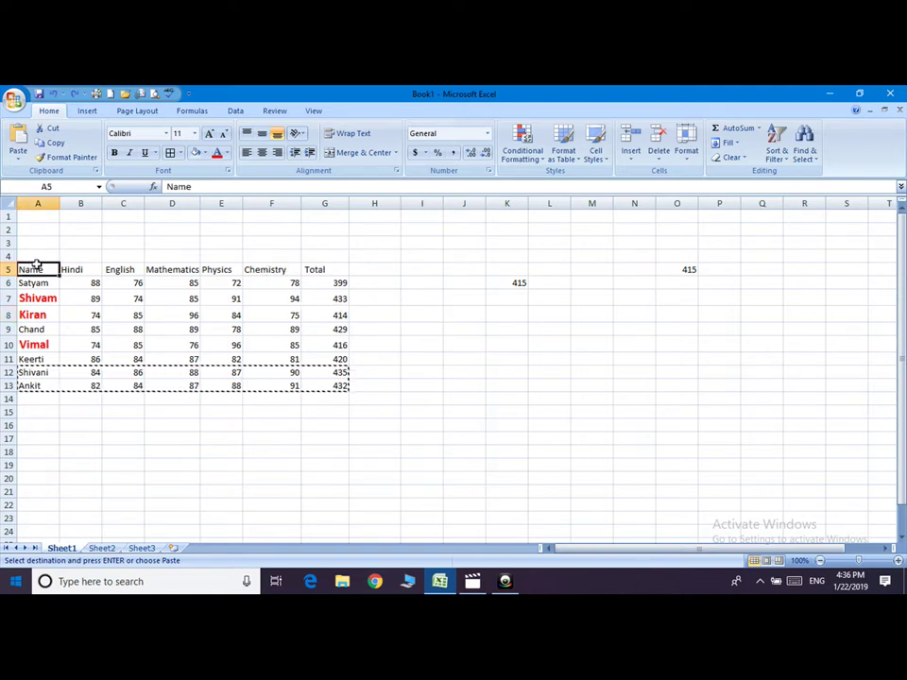
pyautogui.moveTo(339, 387); pyautogui.dragTo(339, 387)
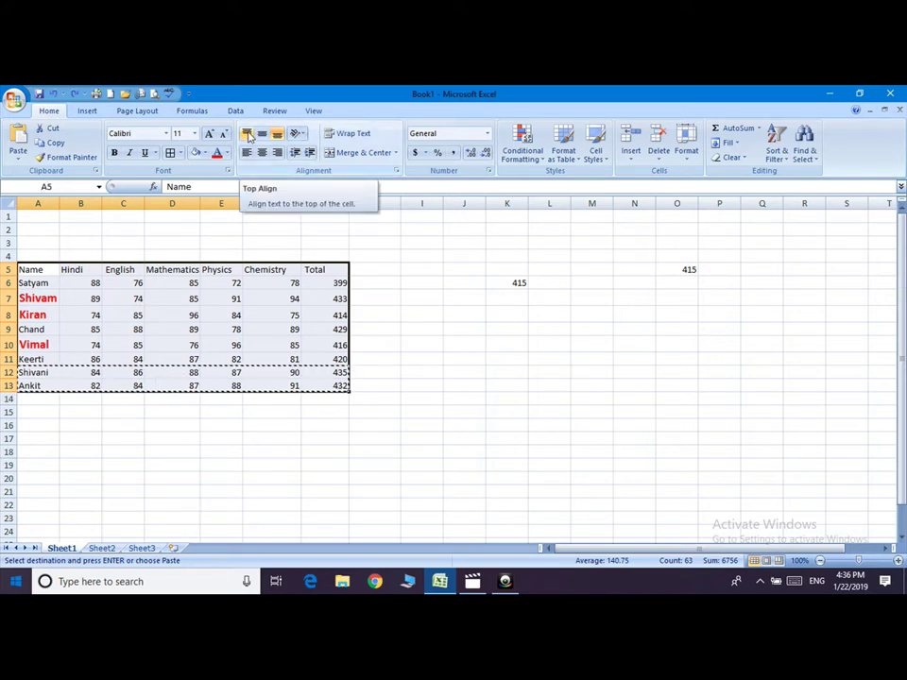
pyautogui.click(248, 135)
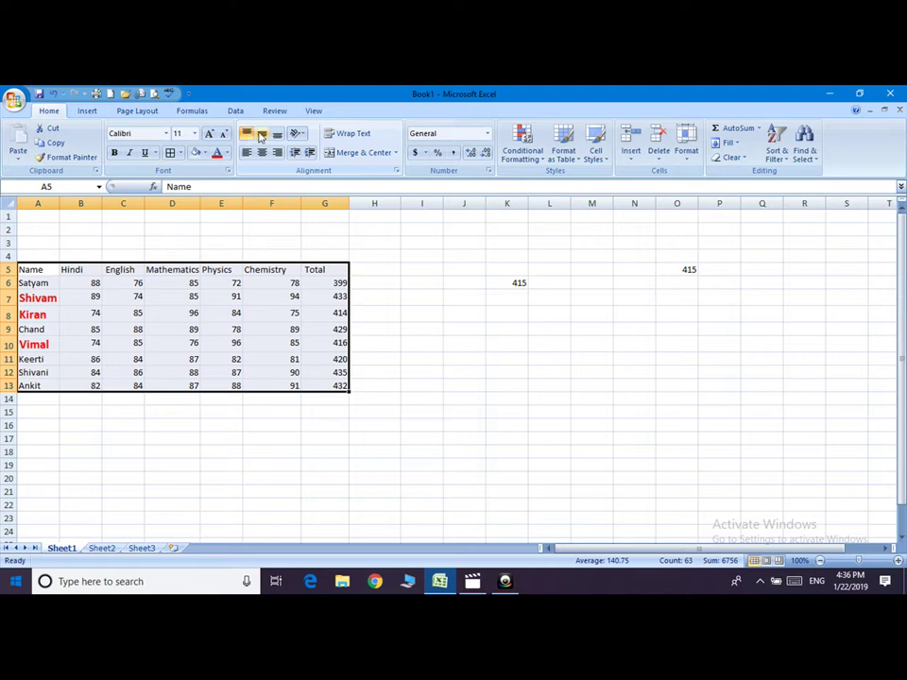
pyautogui.click(262, 135)
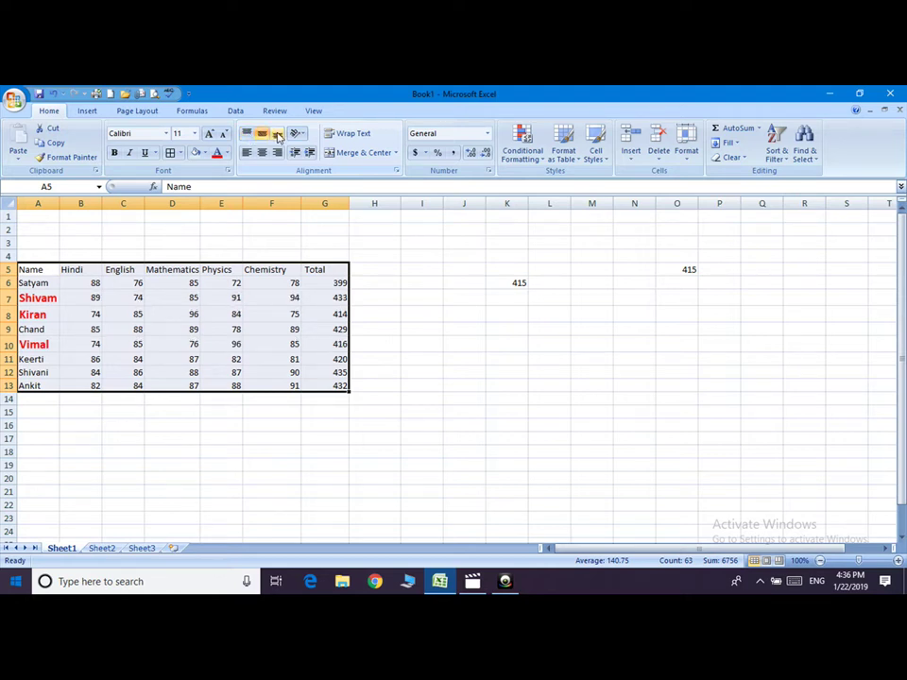
pyautogui.click(277, 135)
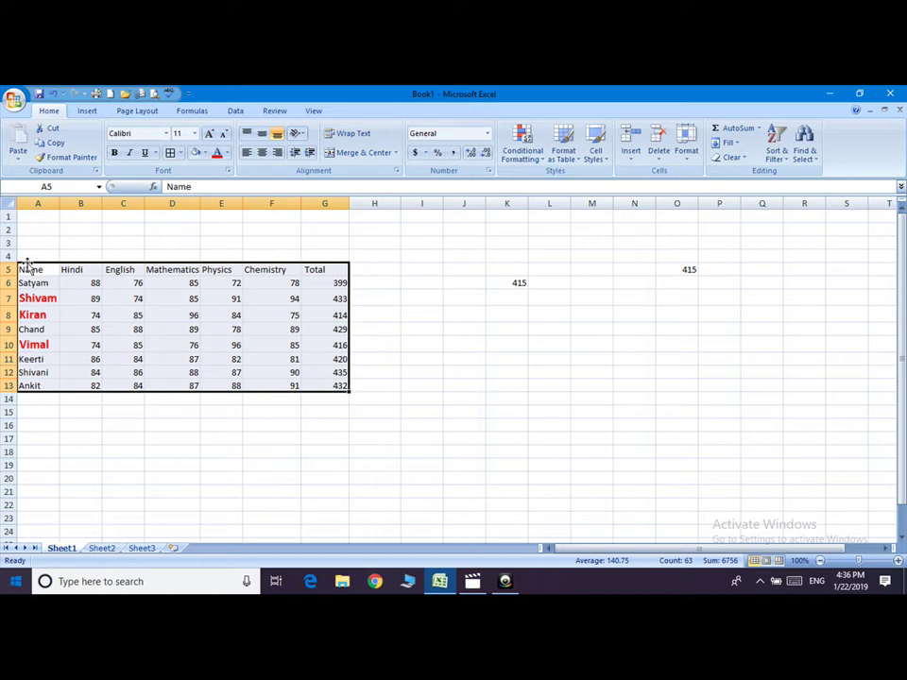
pyautogui.click(223, 245)
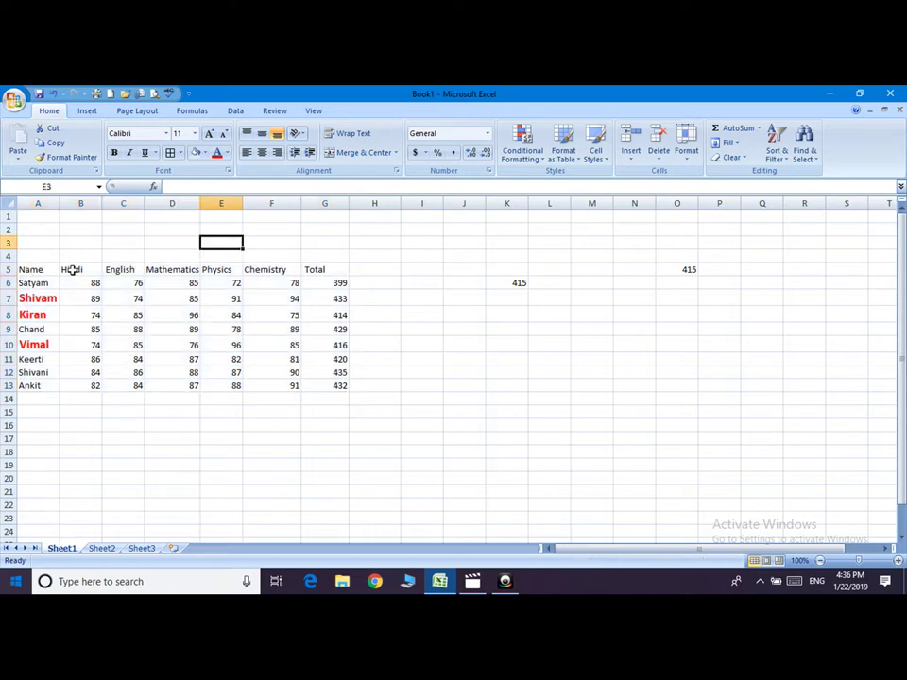
pyautogui.moveTo(23, 268); pyautogui.dragTo(329, 271)
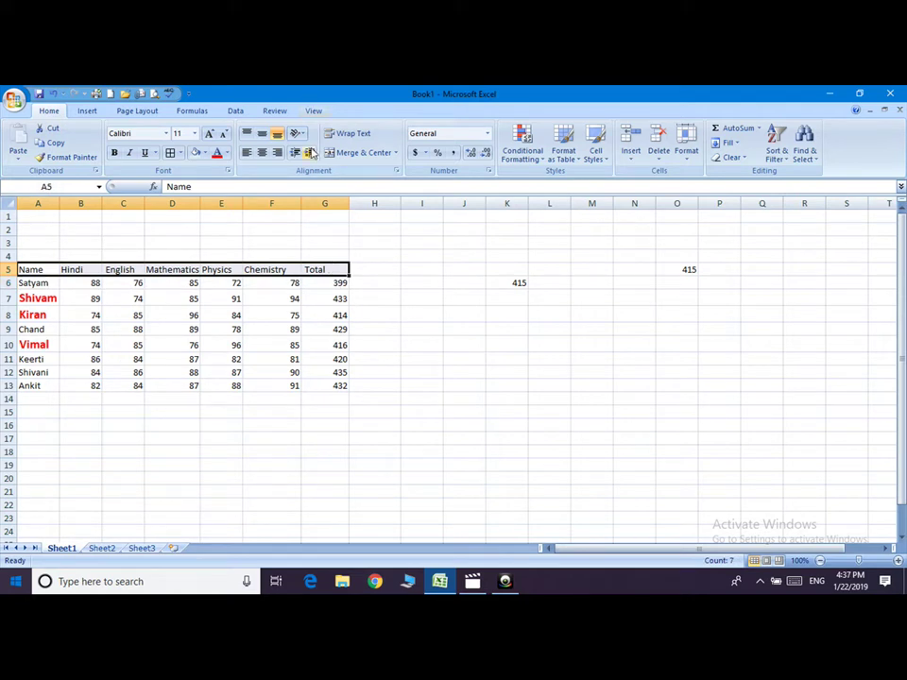
pyautogui.click(297, 133)
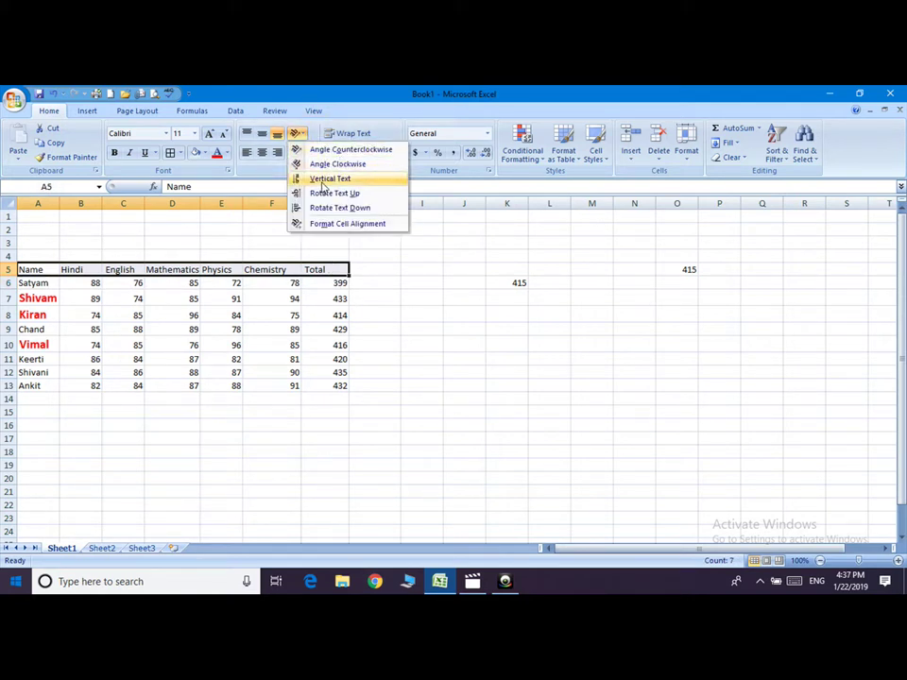
pyautogui.click(328, 178)
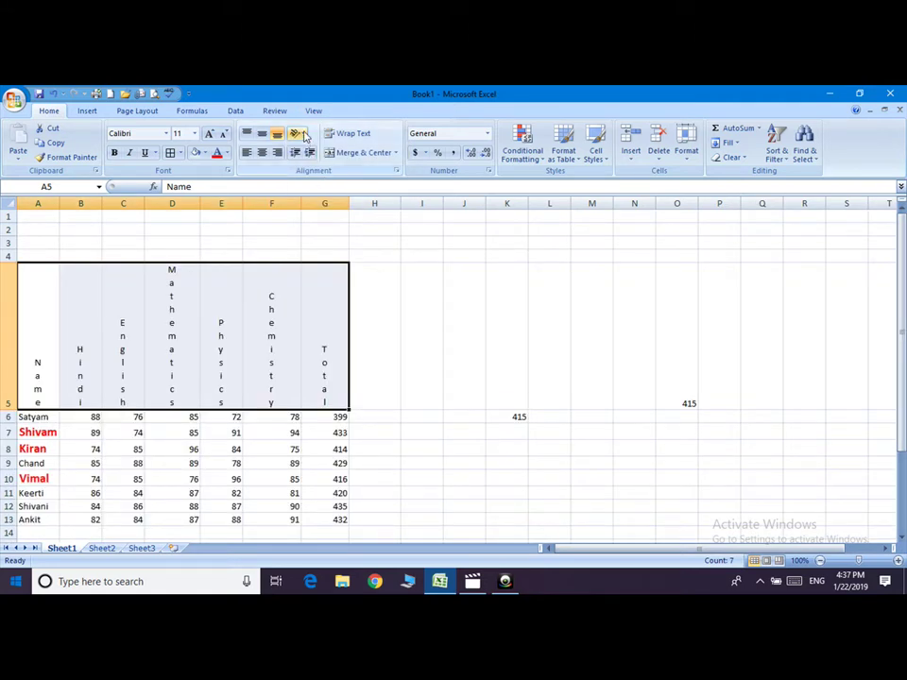
pyautogui.click(297, 133)
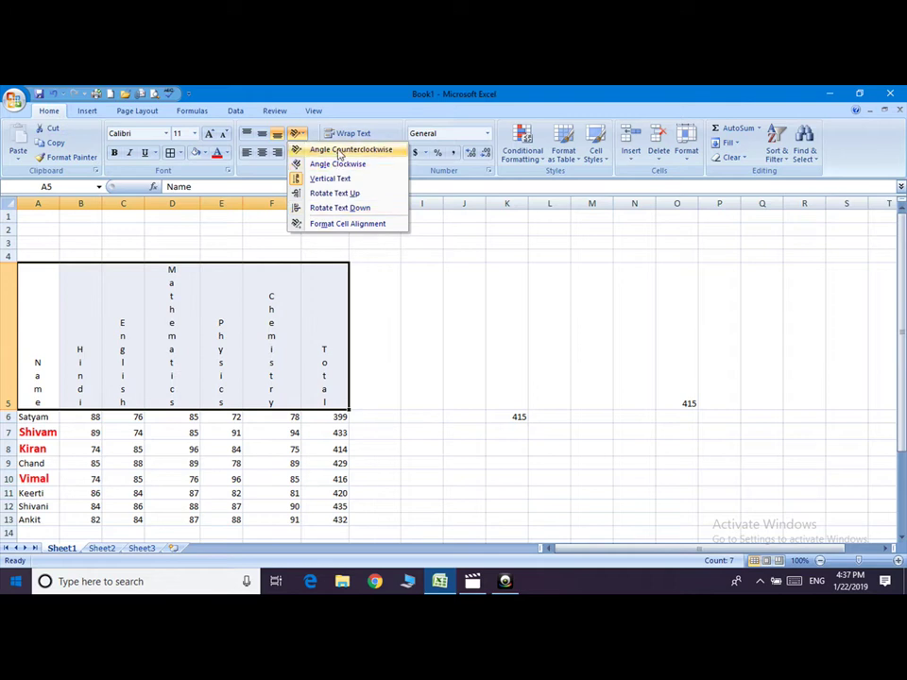
pyautogui.click(342, 151)
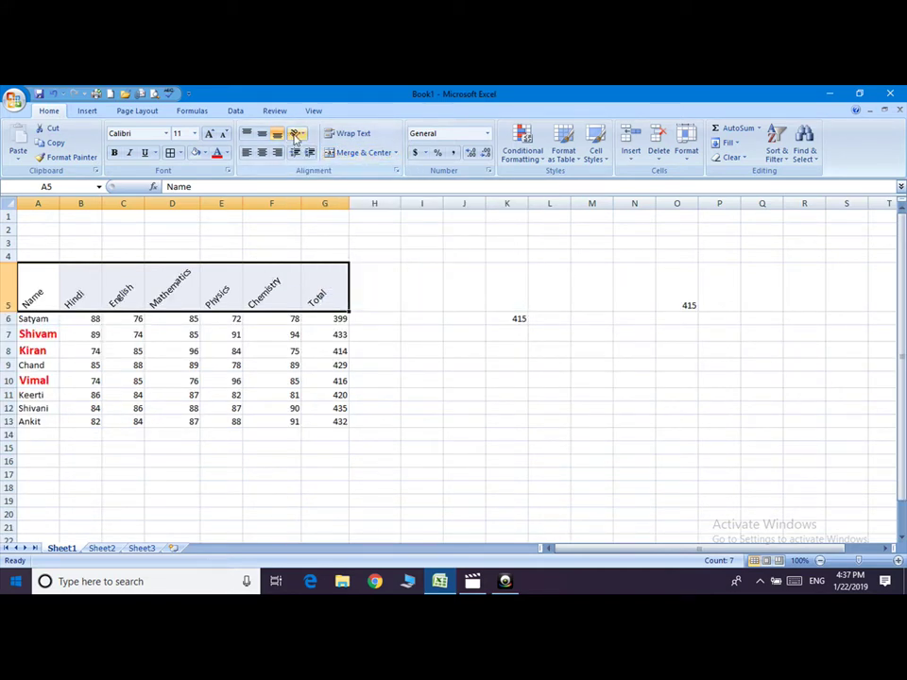
pyautogui.click(304, 138)
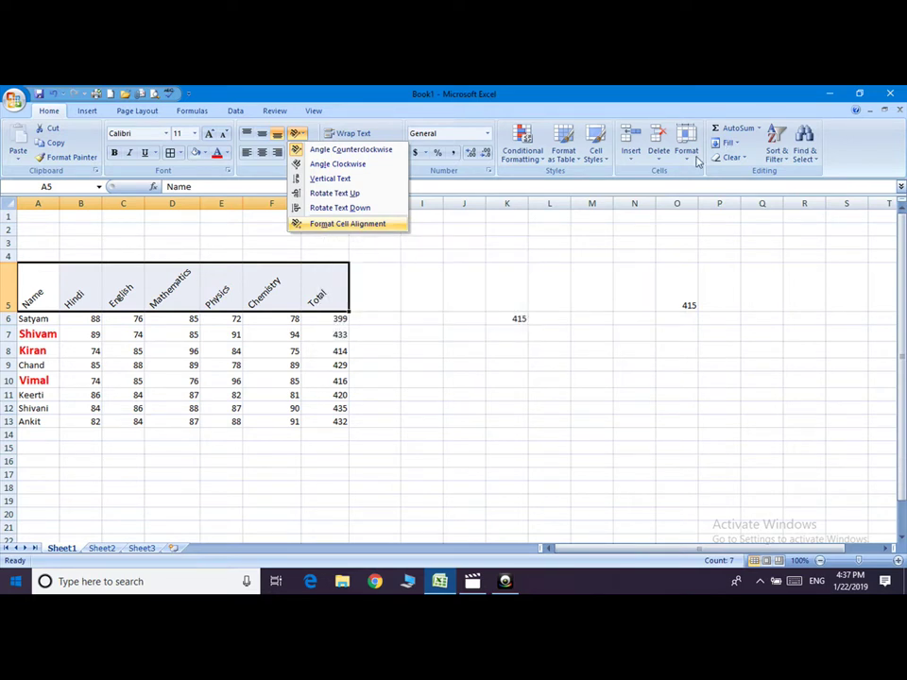
pyautogui.click(734, 158)
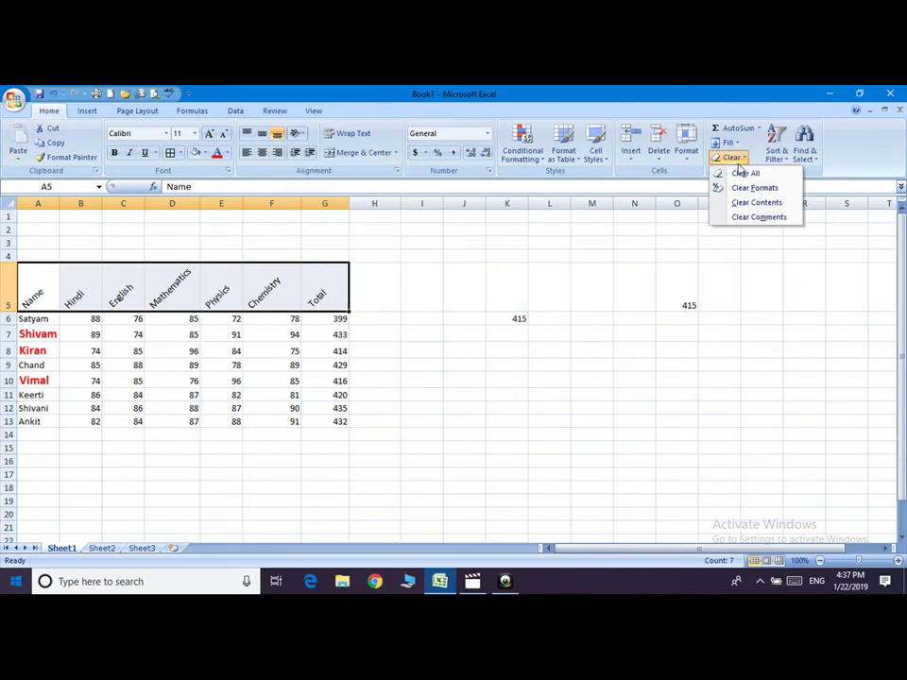
pyautogui.click(747, 187)
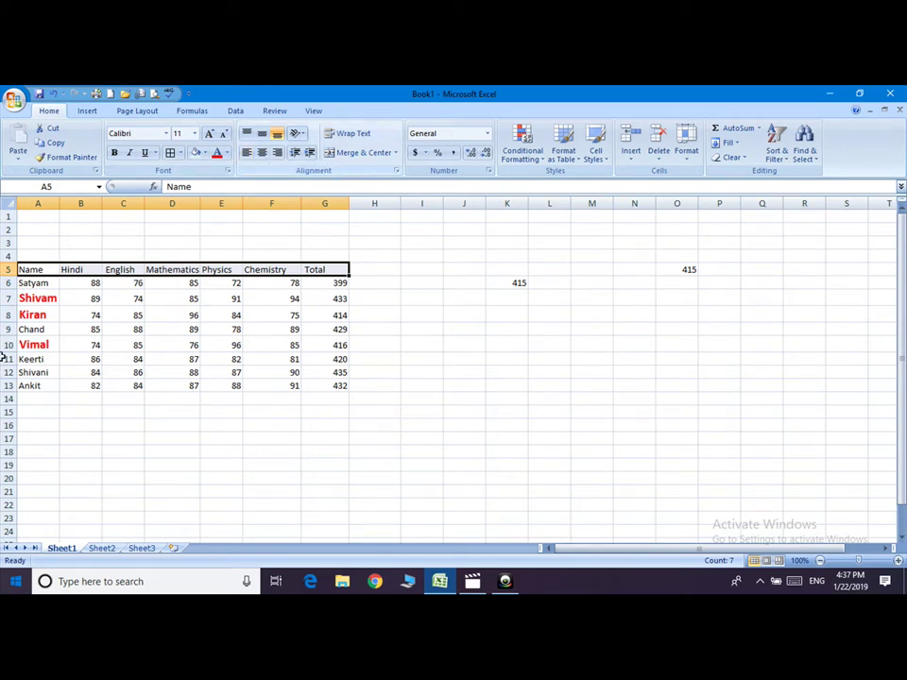
# Try left, centre and right alignment on A5:G13, then indent the contents twice to the right.
pyautogui.moveTo(28, 281); pyautogui.dragTo(312, 386)
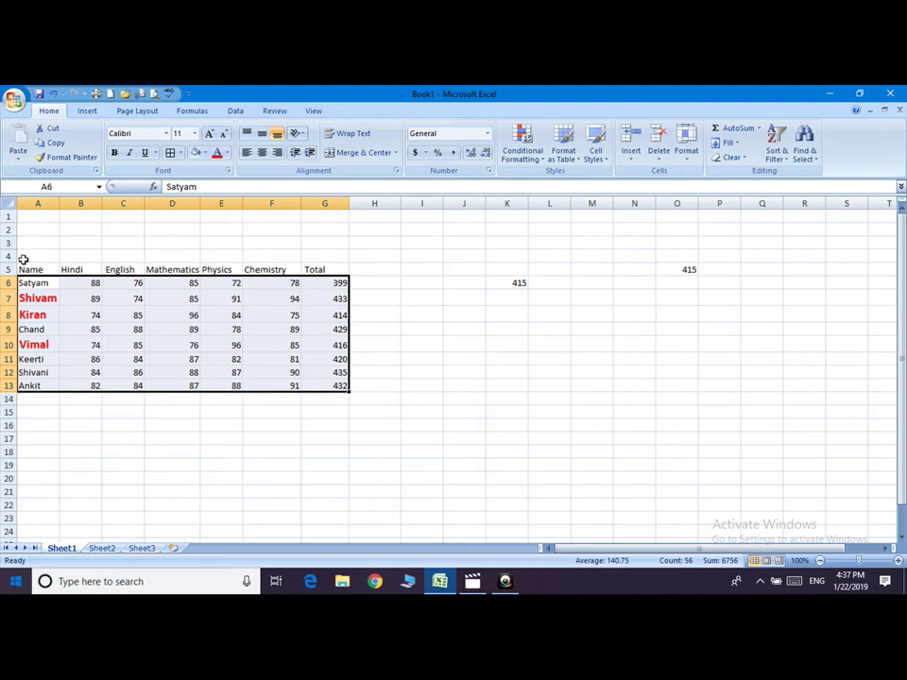
pyautogui.moveTo(28, 269)
pyautogui.mouseDown()
pyautogui.moveTo(324, 372)
pyautogui.moveTo(326, 385)
pyautogui.mouseUp()
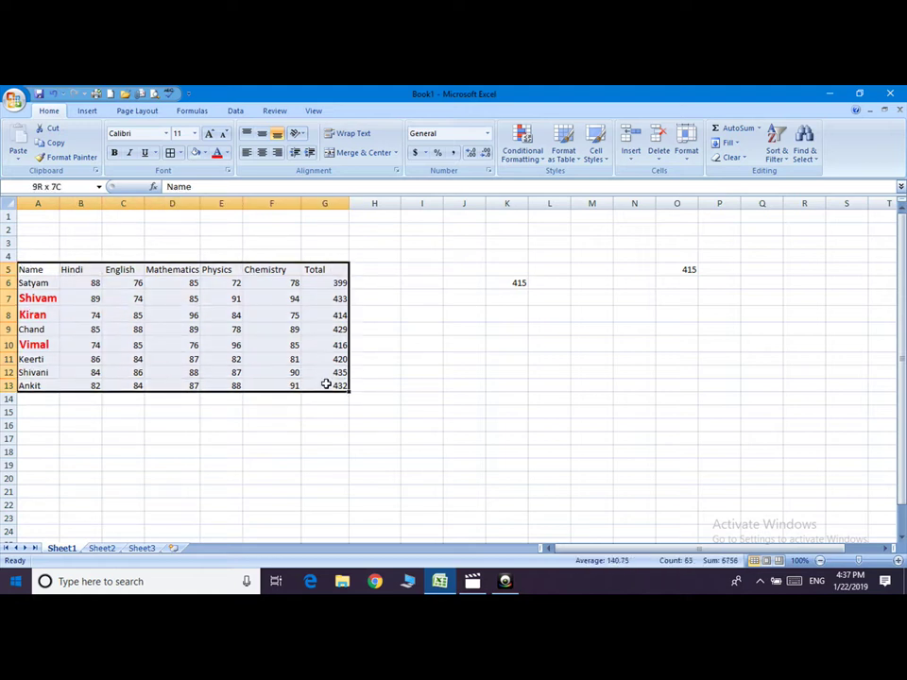
pyautogui.click(248, 154)
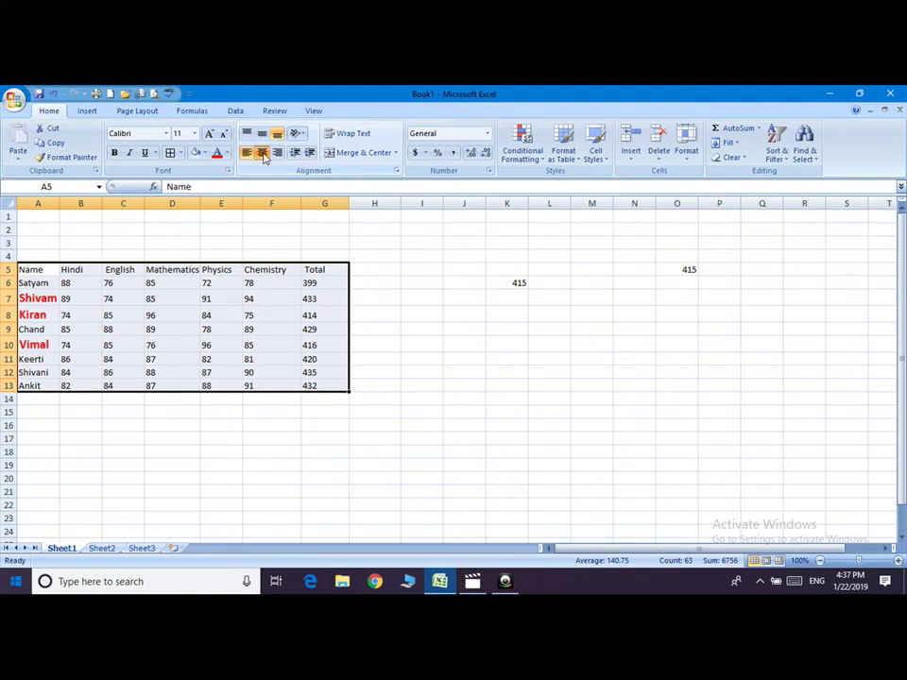
pyautogui.click(262, 154)
pyautogui.click(277, 154)
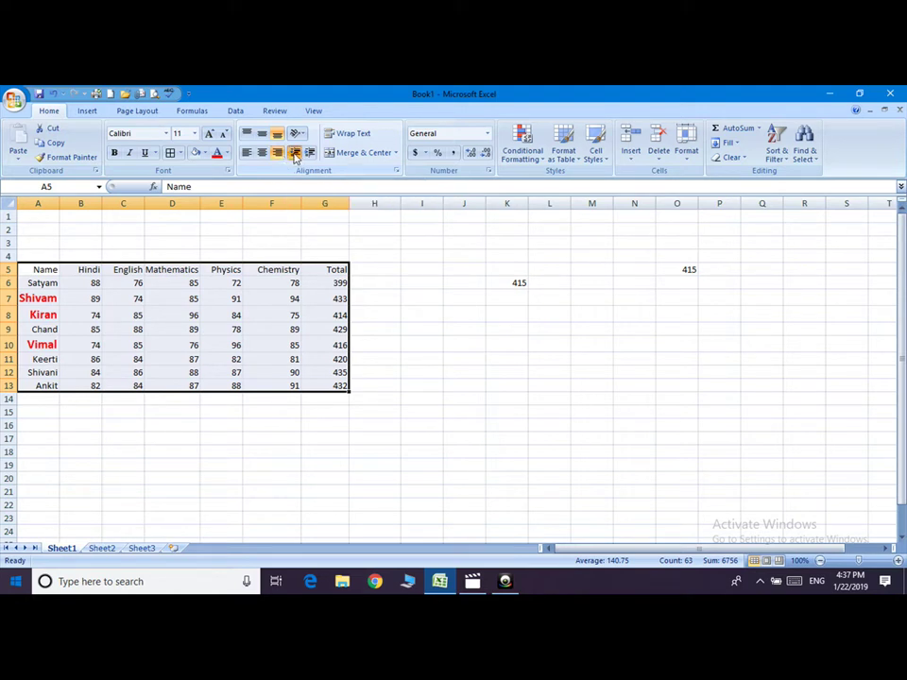
pyautogui.click(312, 155)
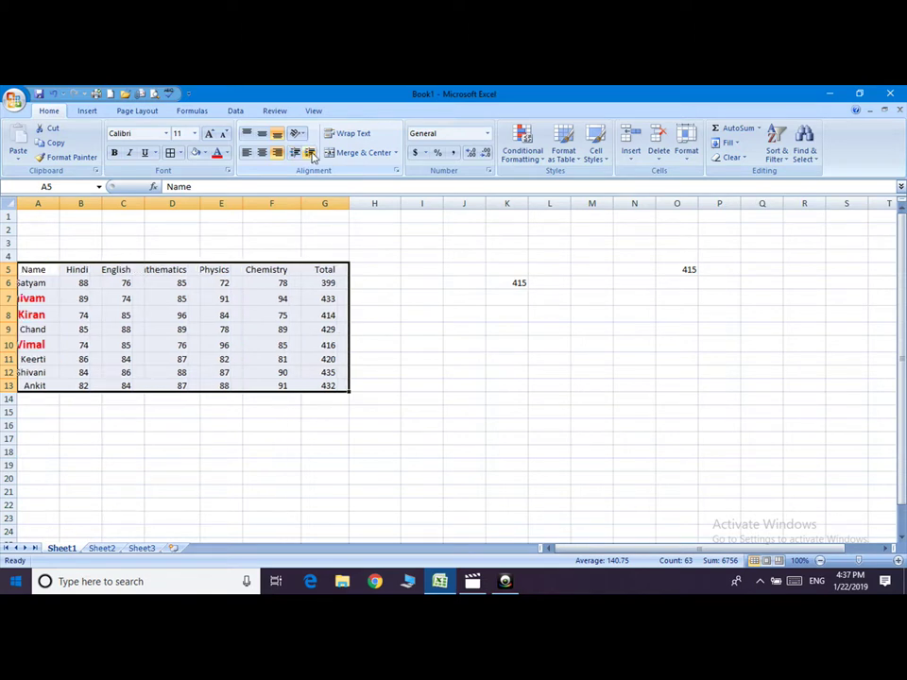
pyautogui.click(294, 154)
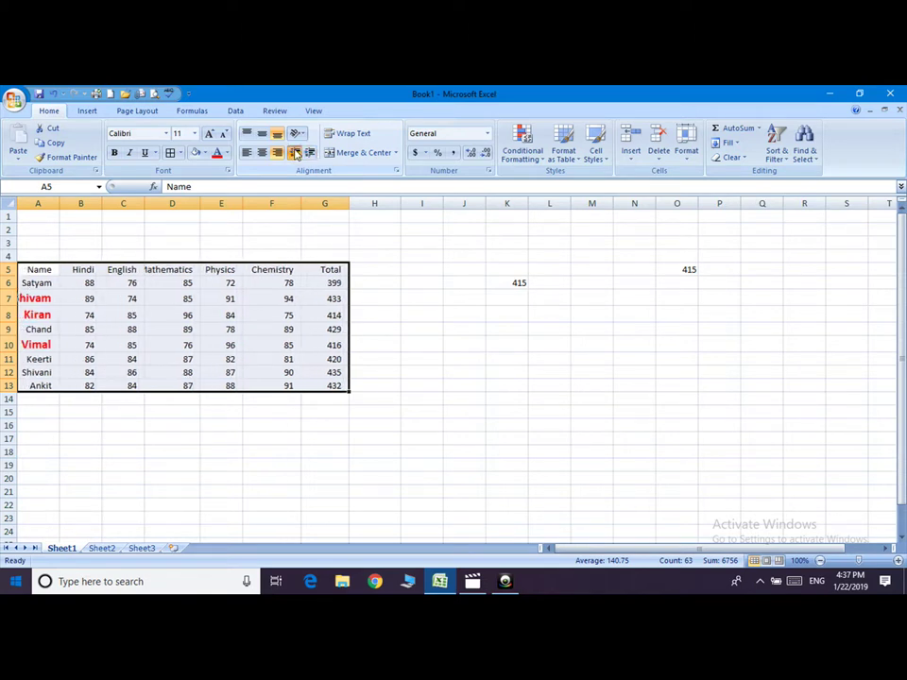
pyautogui.click(294, 154)
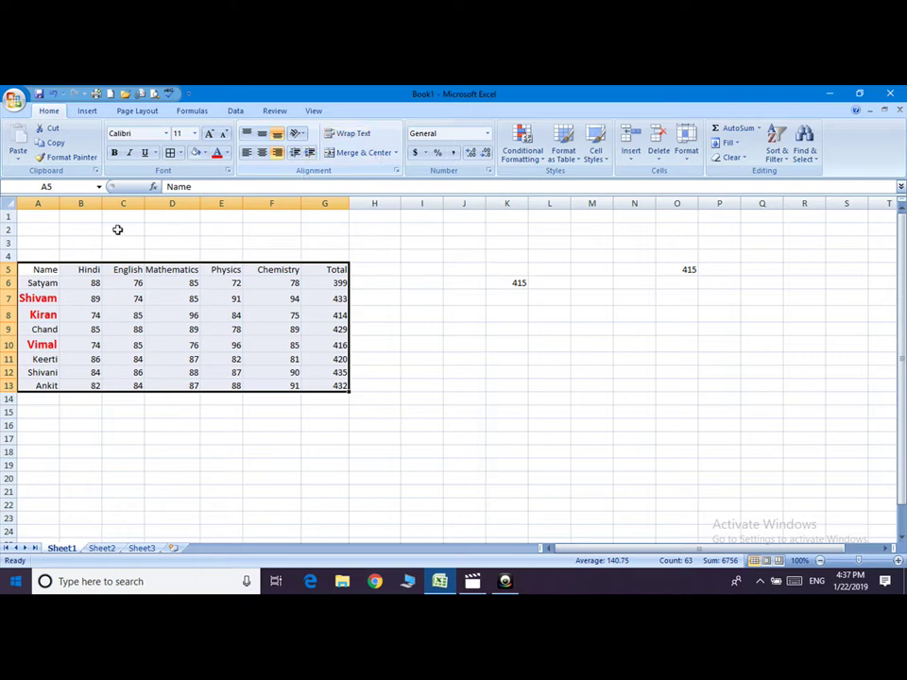
# Change the A5 header to 'Student Name' and turn on Wrap Text for that cell.
pyautogui.click(47, 270)
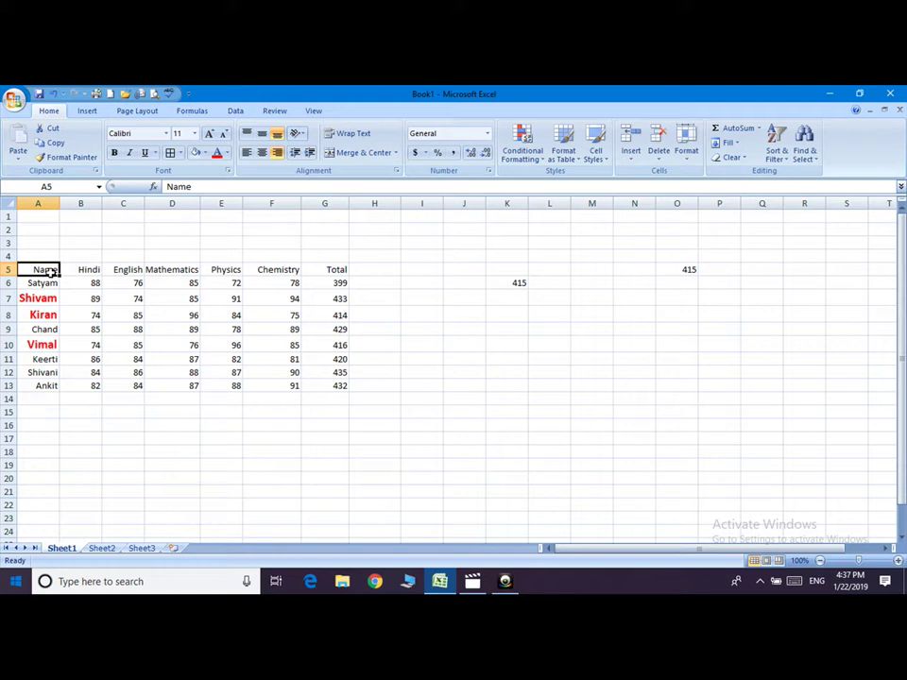
pyautogui.doubleClick(26, 271)
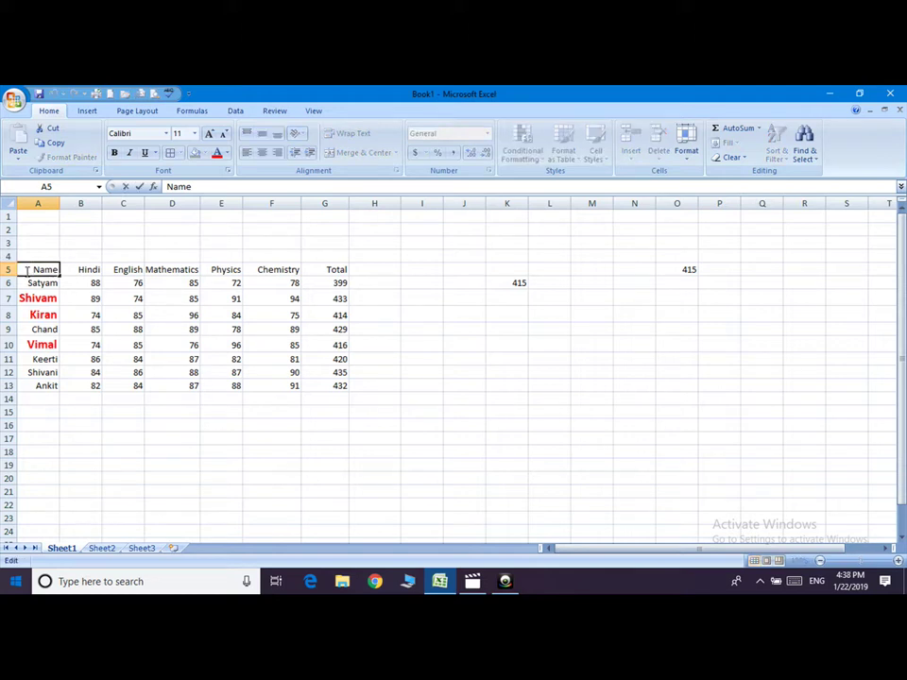
pyautogui.write('St')
pyautogui.write('udent ')
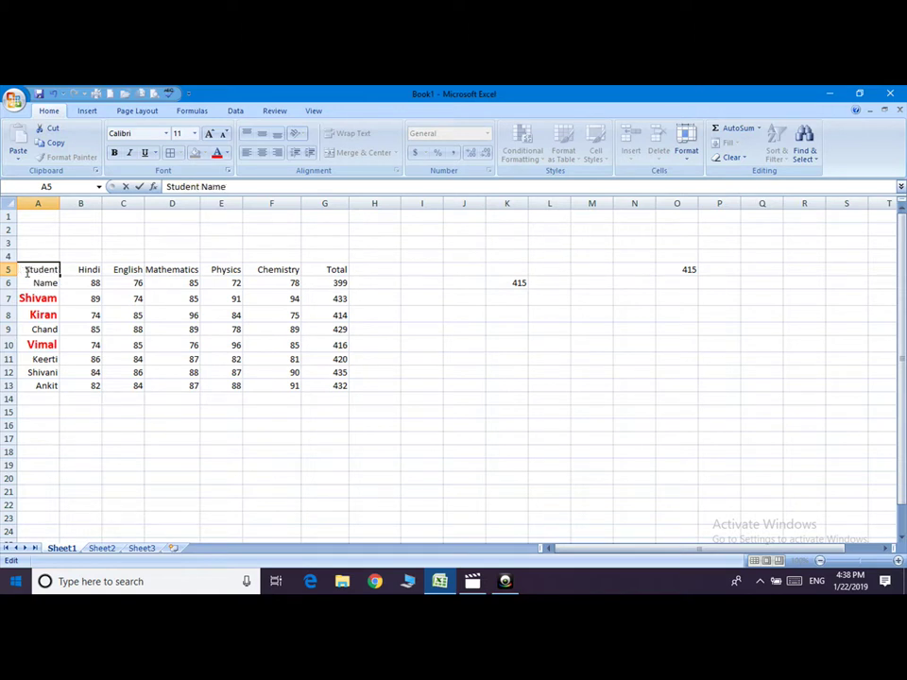
pyautogui.write('na')
pyautogui.press('BackSpace')
pyautogui.press('BackSpace')
pyautogui.moveTo(25, 270); pyautogui.dragTo(45, 283)
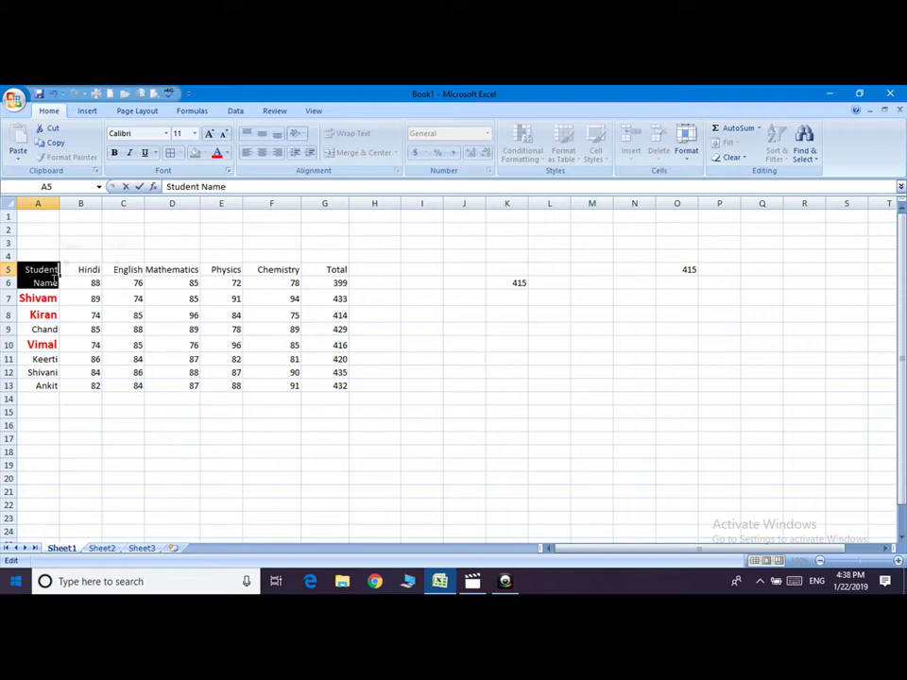
pyautogui.click(39, 288)
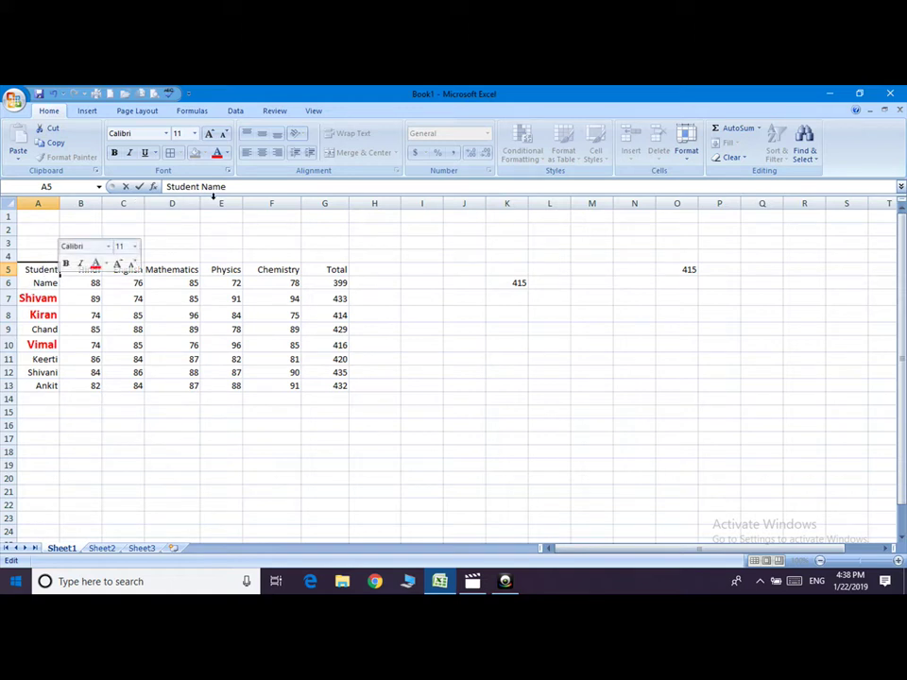
pyautogui.click(146, 238)
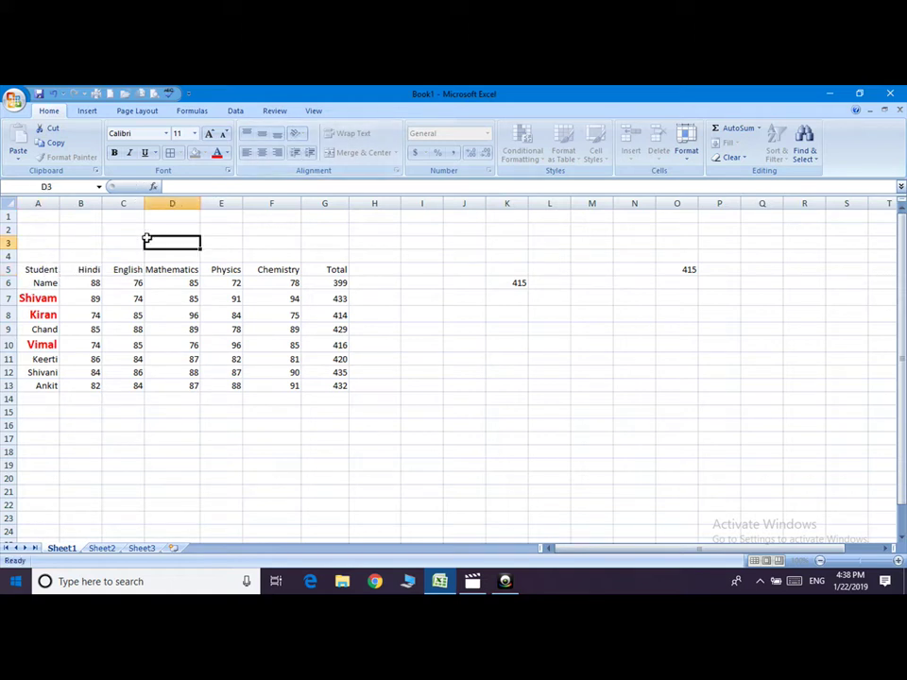
pyautogui.click(40, 268)
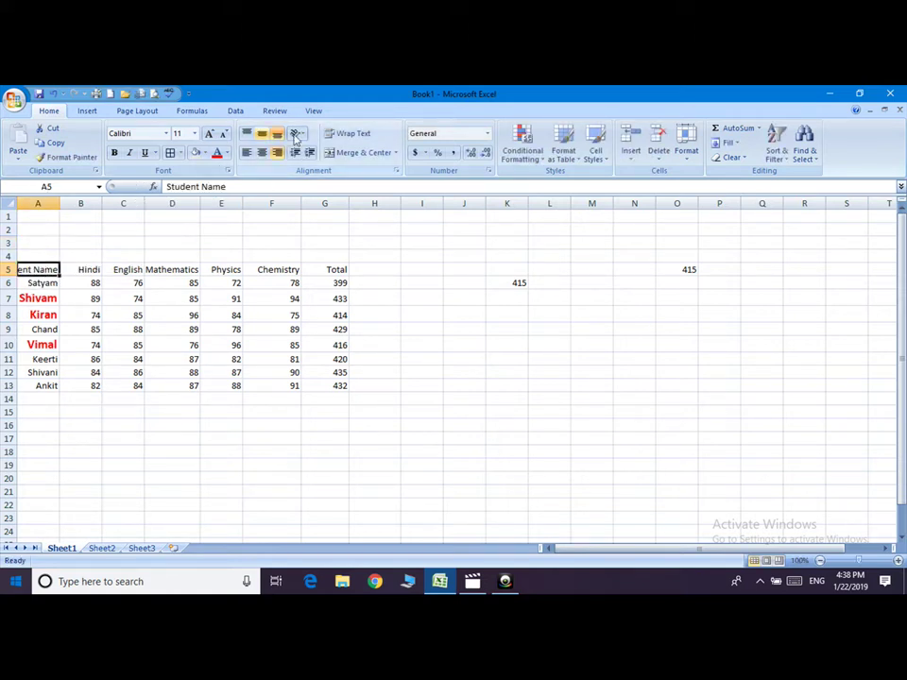
pyautogui.click(353, 133)
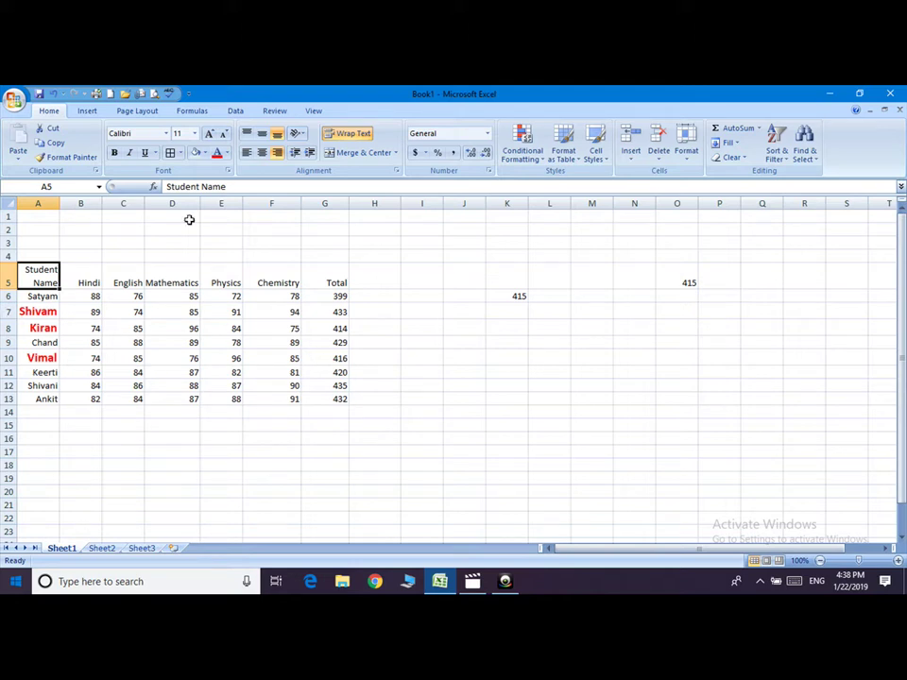
# Enter 'report card' in D3, then capitalise it to 'Report card'.
pyautogui.click(161, 242)
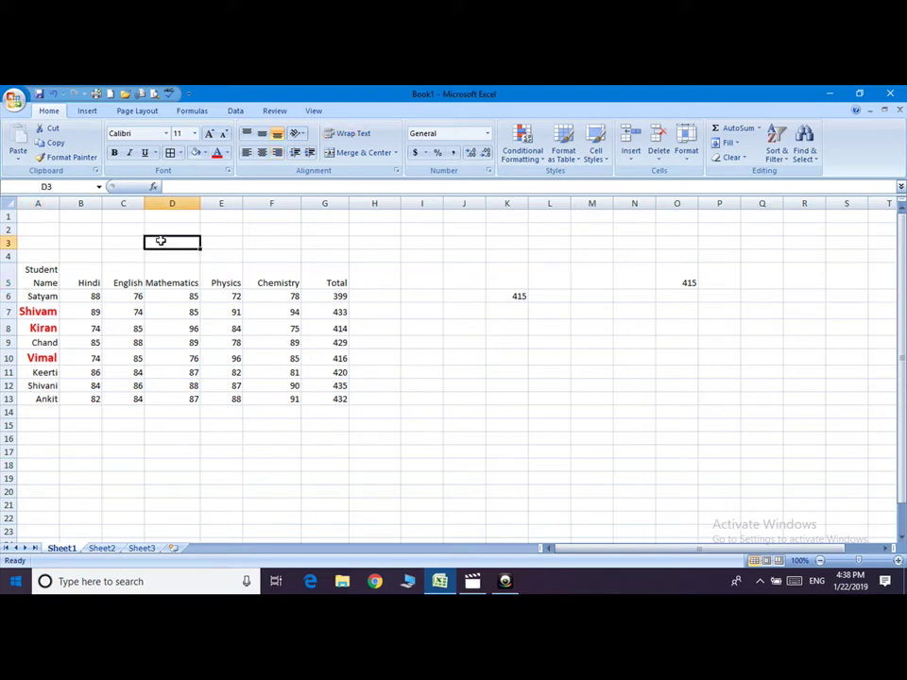
pyautogui.write('report card')
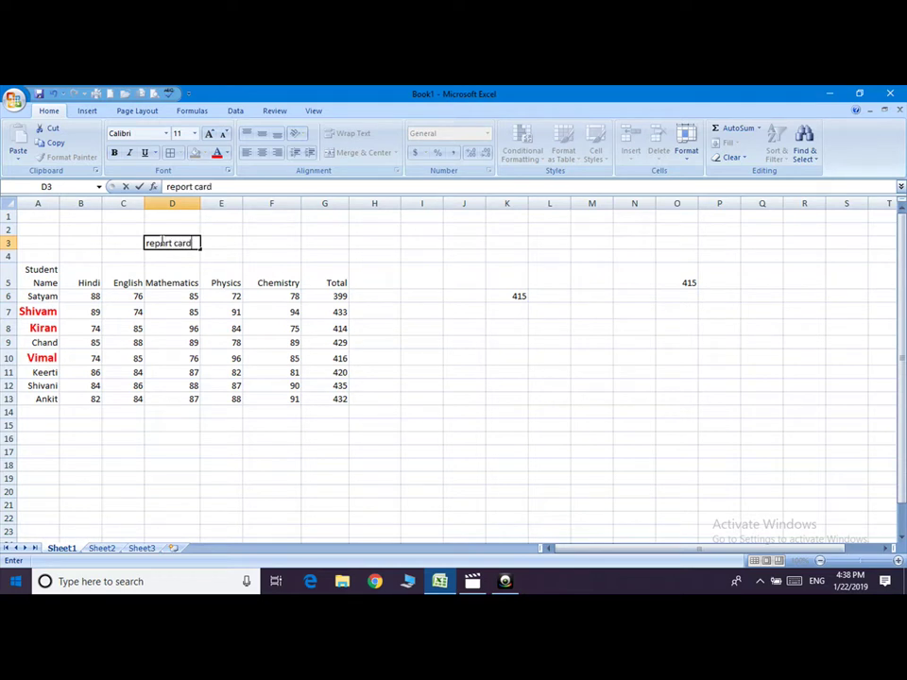
pyautogui.press('Left')
pyautogui.press('Left')
pyautogui.press('Left')
pyautogui.click(160, 242)
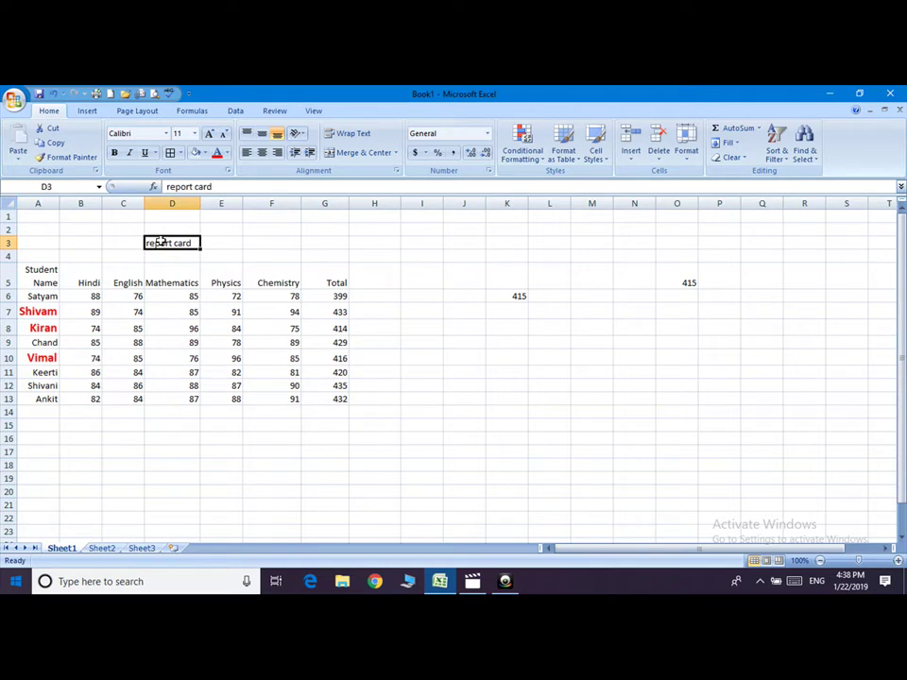
pyautogui.doubleClick(149, 242)
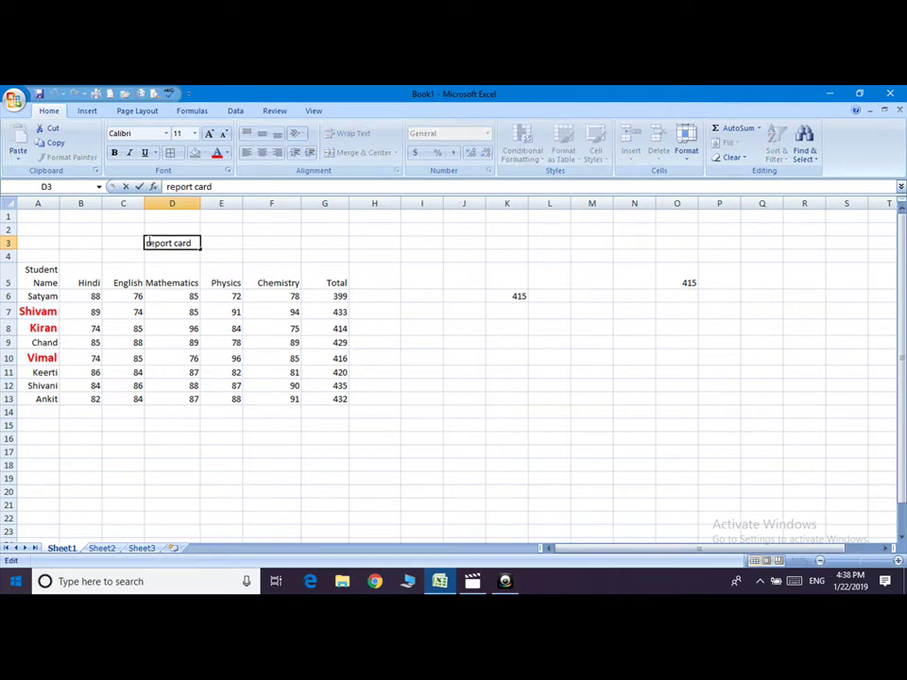
pyautogui.press('BackSpace')
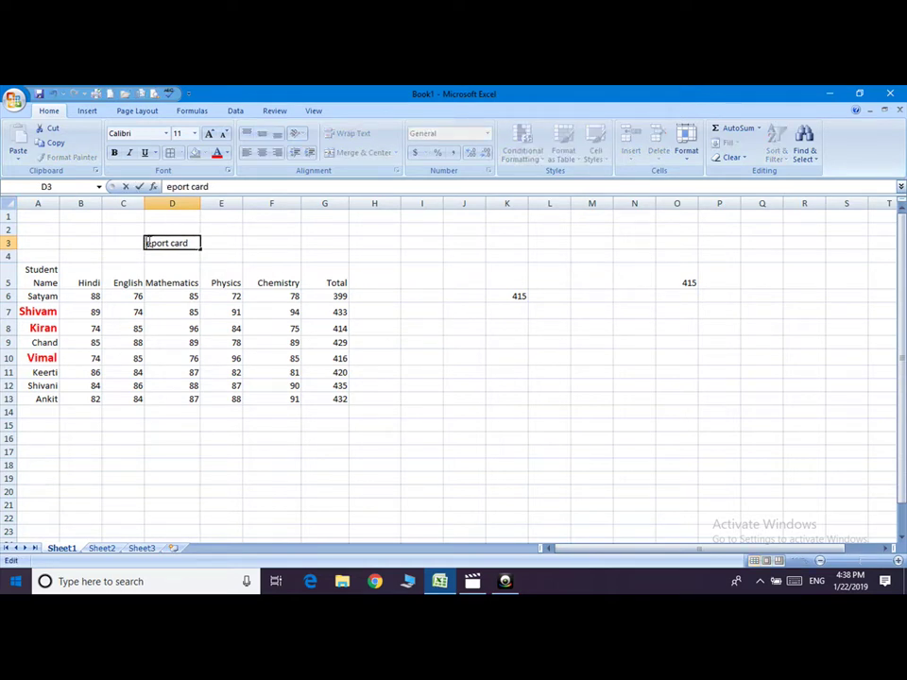
pyautogui.write('R')
pyautogui.click(203, 274)
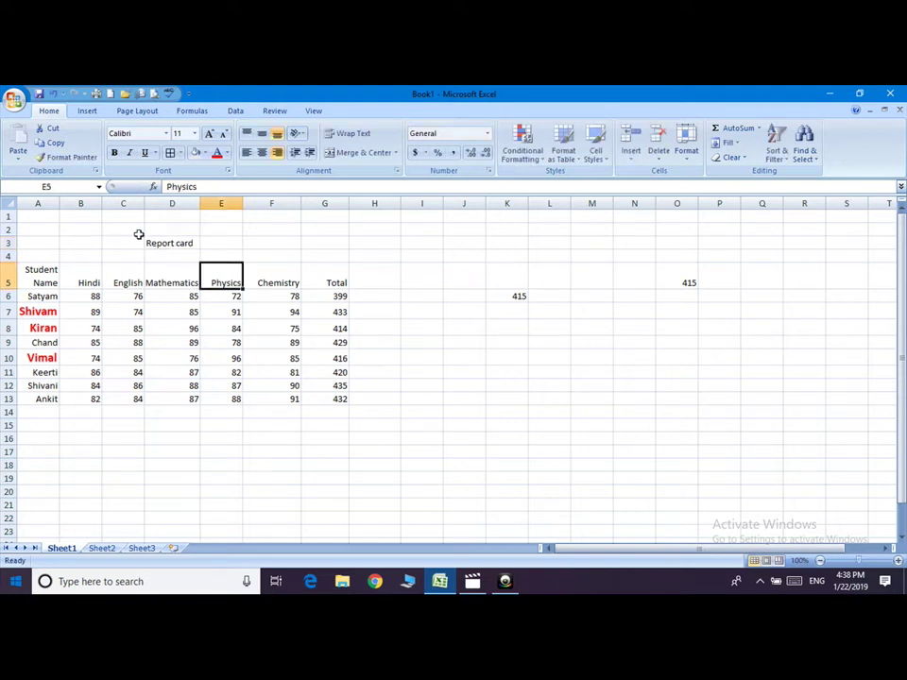
# Merge and centre A1:G4 for the title, set it to 48 pt, and colour it red.
pyautogui.moveTo(30, 219)
pyautogui.mouseDown()
pyautogui.moveTo(343, 289)
pyautogui.moveTo(318, 253)
pyautogui.mouseUp()
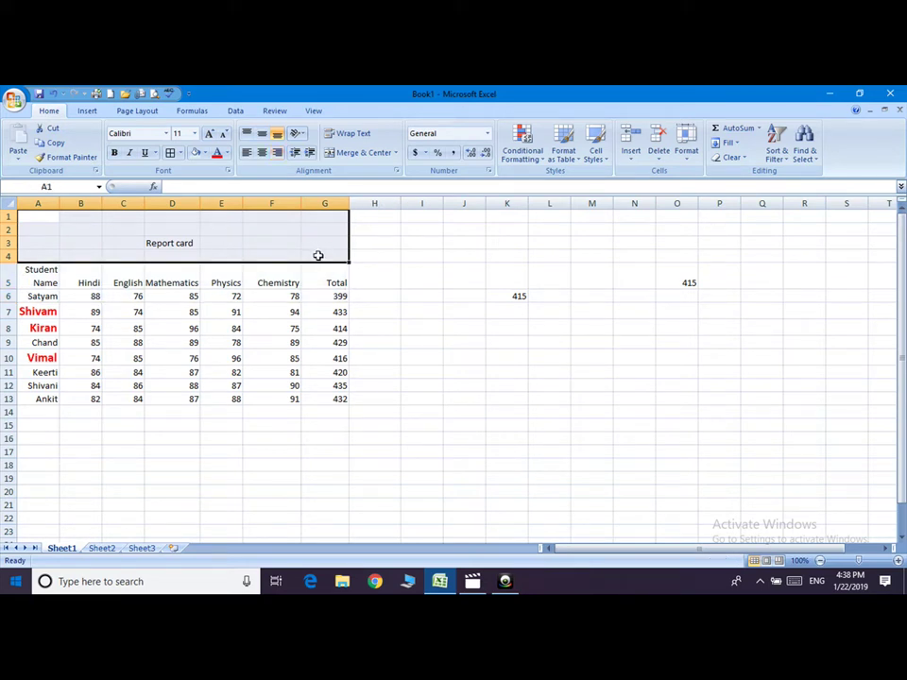
pyautogui.click(363, 152)
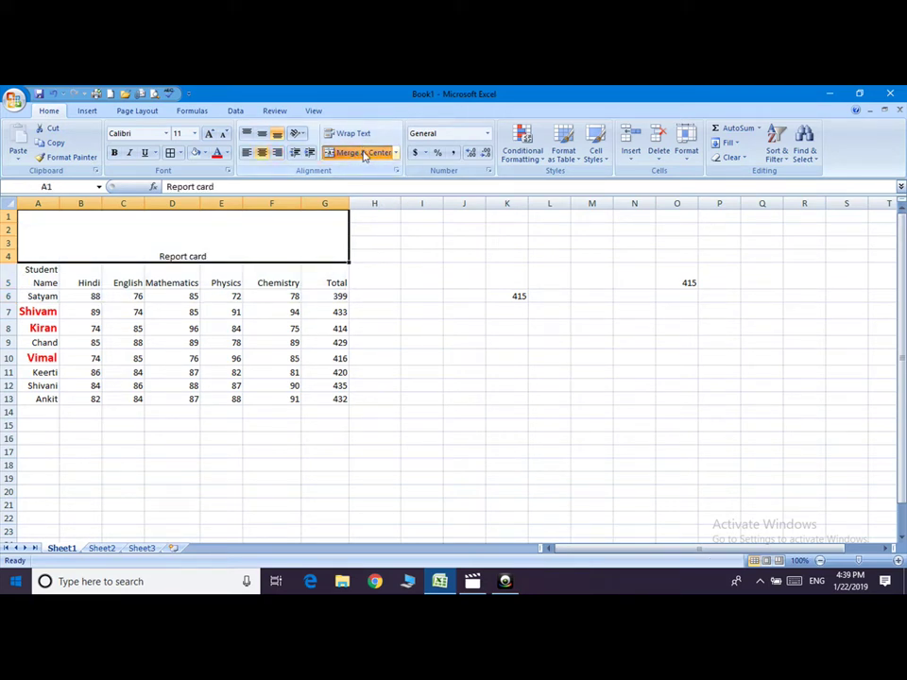
pyautogui.click(210, 134)
pyautogui.click(210, 134)
pyautogui.click(209, 134)
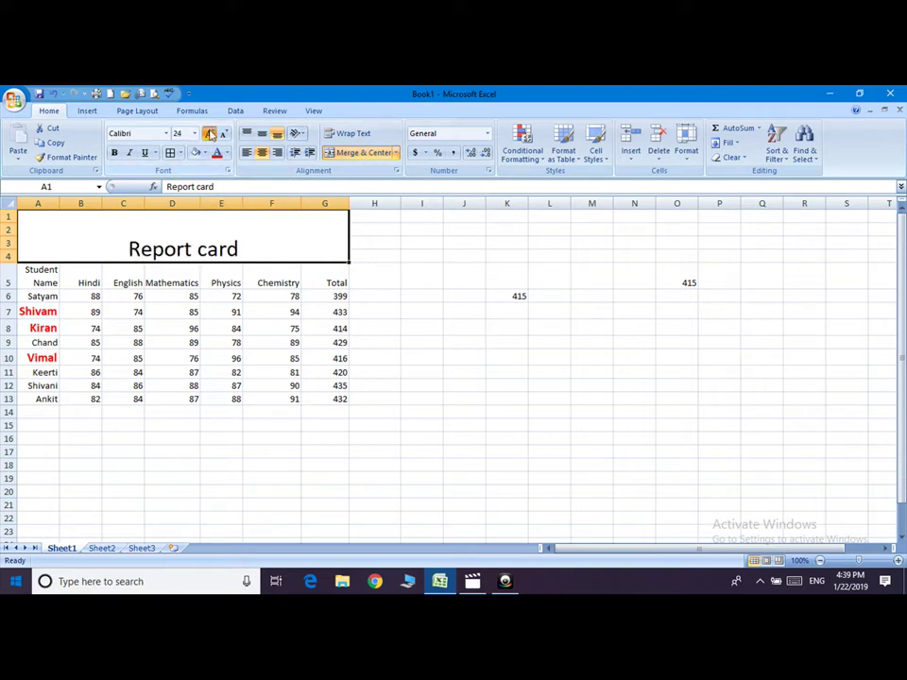
pyautogui.click(210, 134)
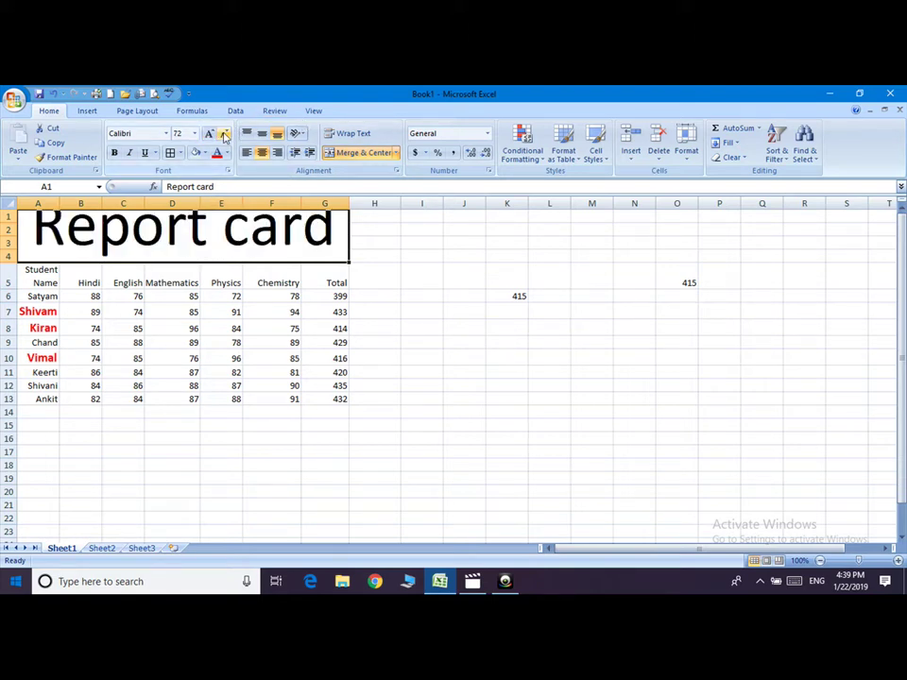
pyautogui.click(225, 135)
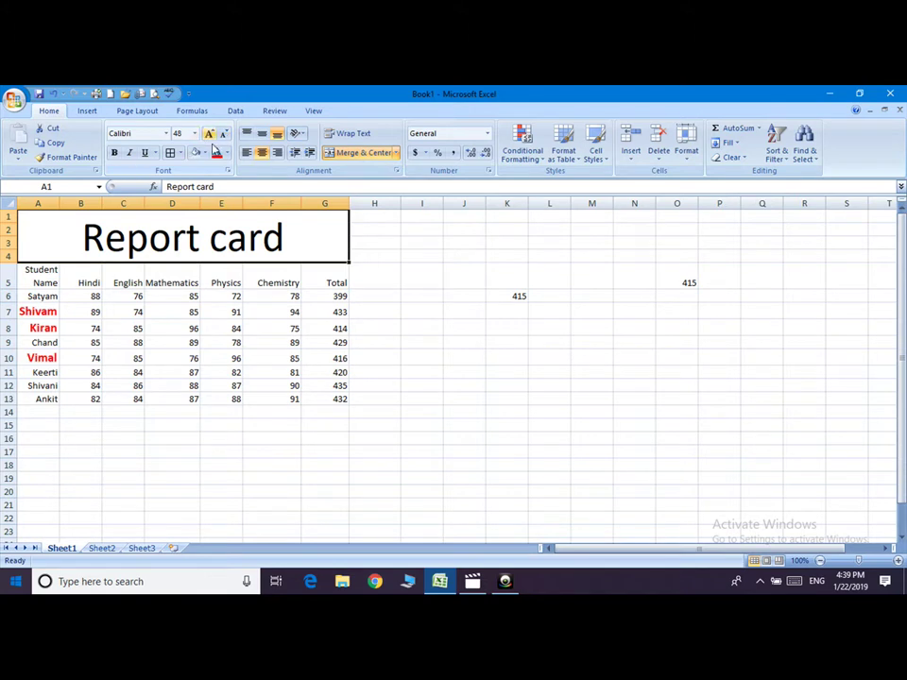
pyautogui.click(228, 153)
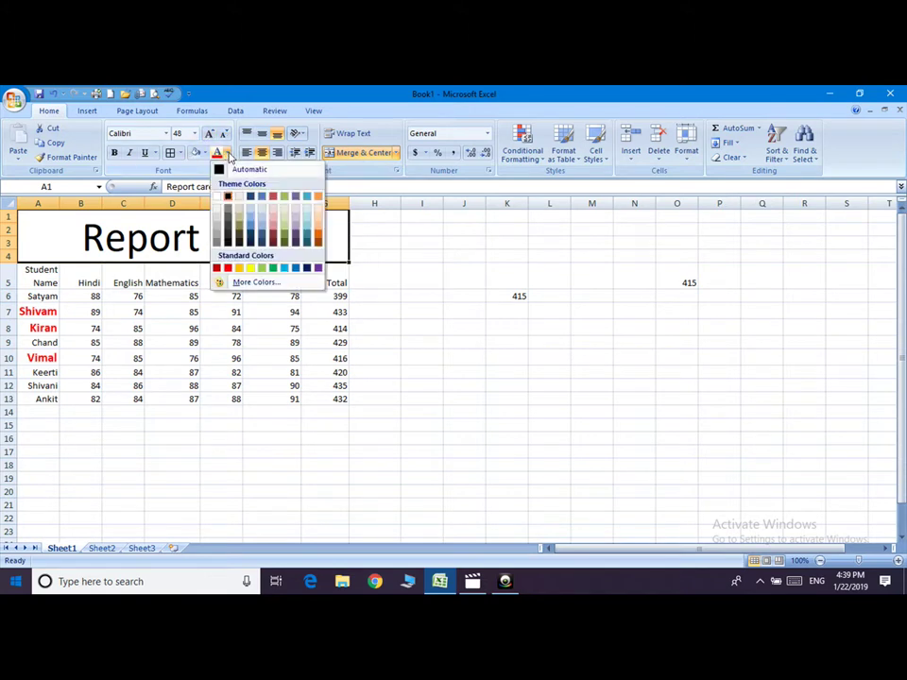
pyautogui.click(228, 271)
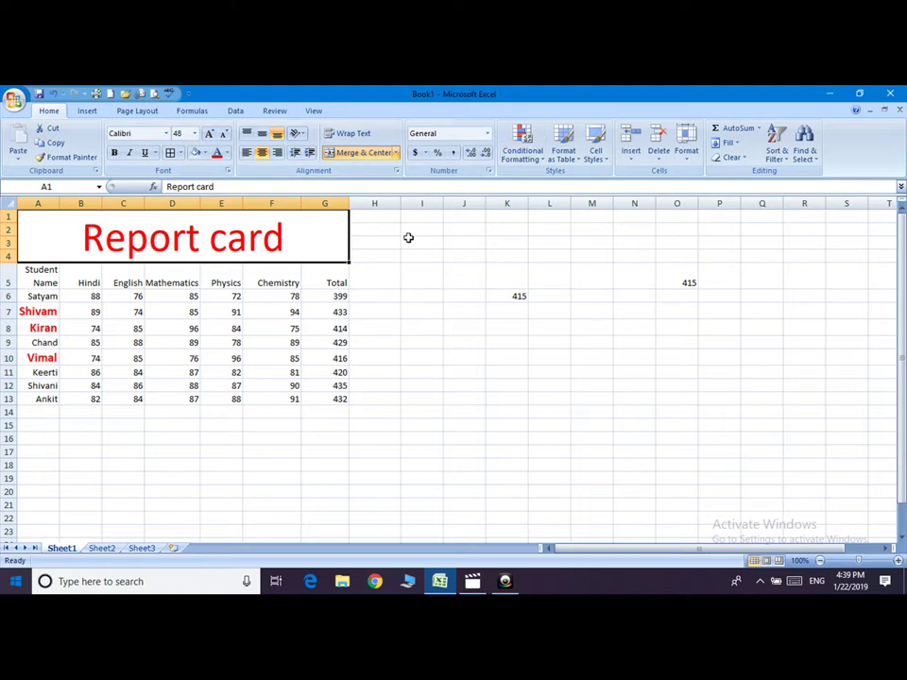
pyautogui.click(204, 315)
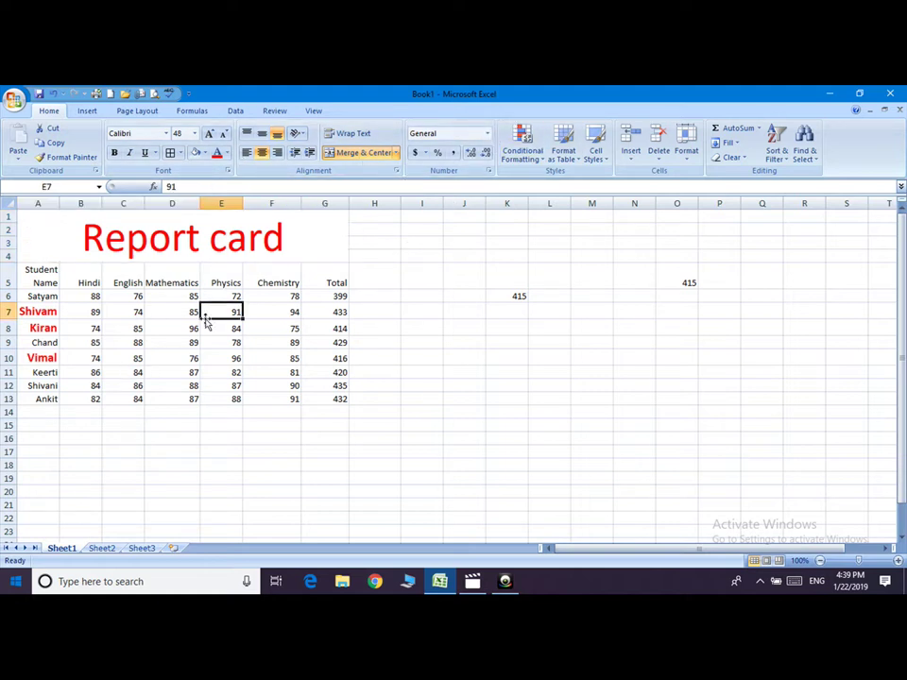
# Format E7 as Currency, then bring up More Accounting Formats in Format Cells.
pyautogui.click(489, 137)
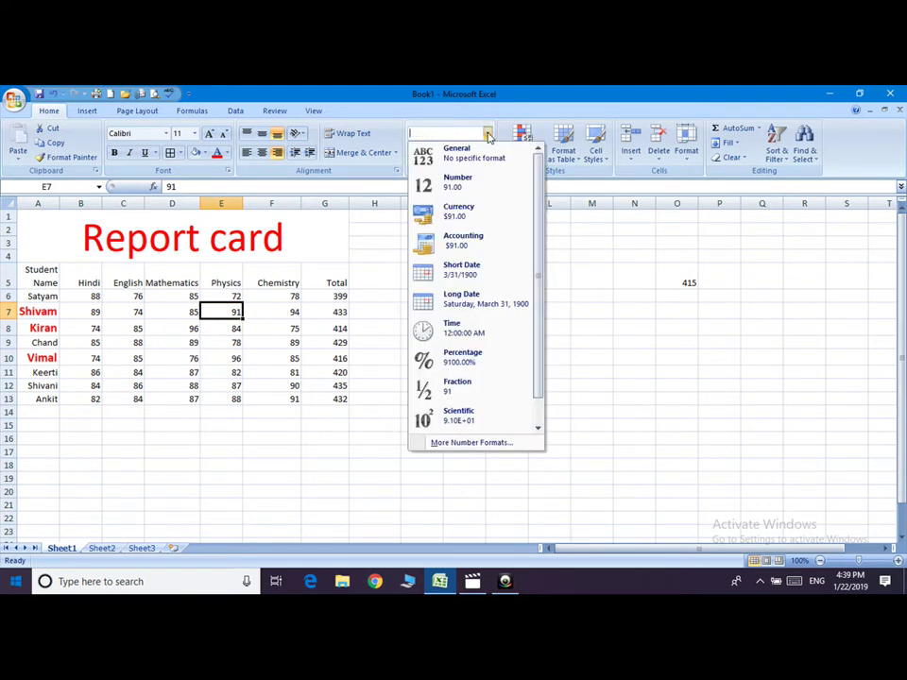
pyautogui.click(460, 217)
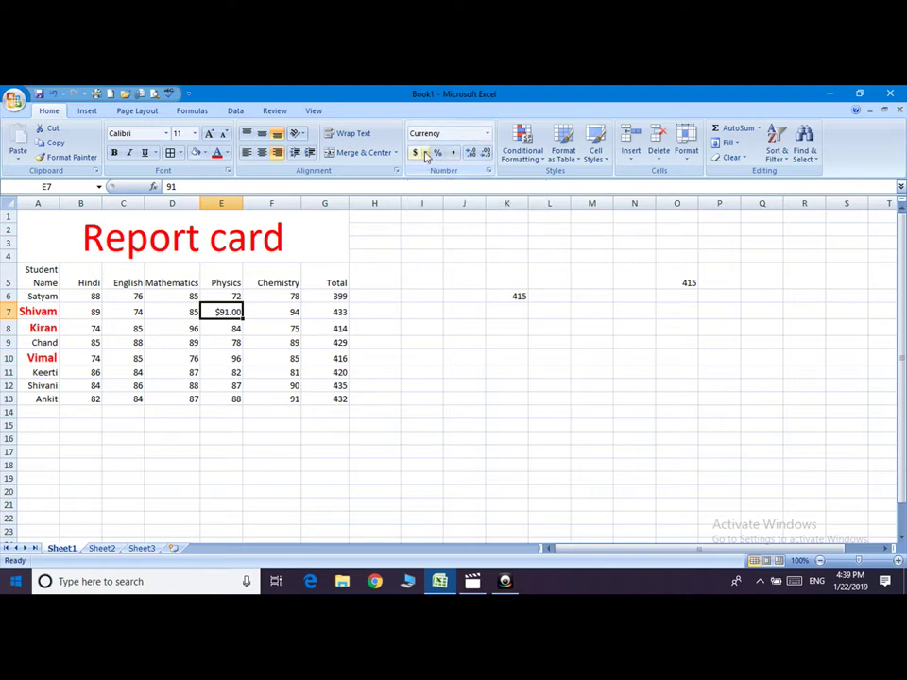
pyautogui.click(426, 154)
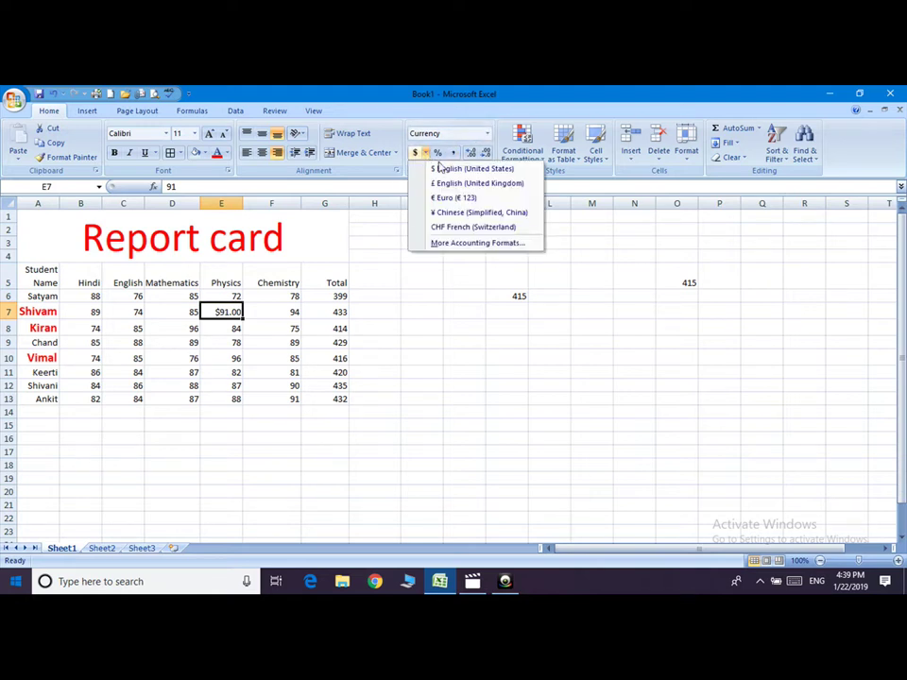
pyautogui.click(463, 247)
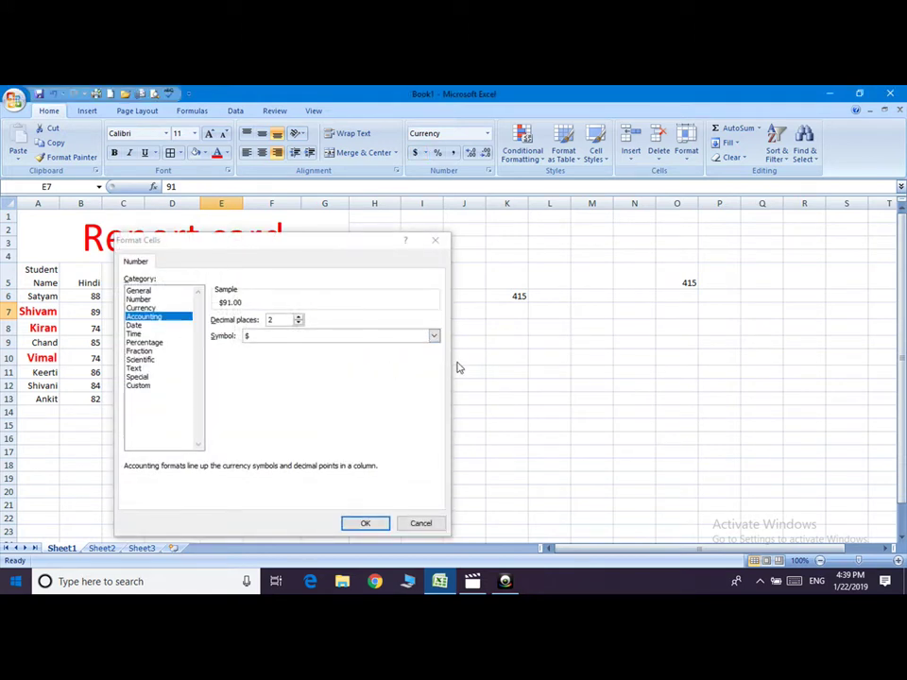
# Scroll through the currency symbols available for the Accounting format.
pyautogui.click(434, 337)
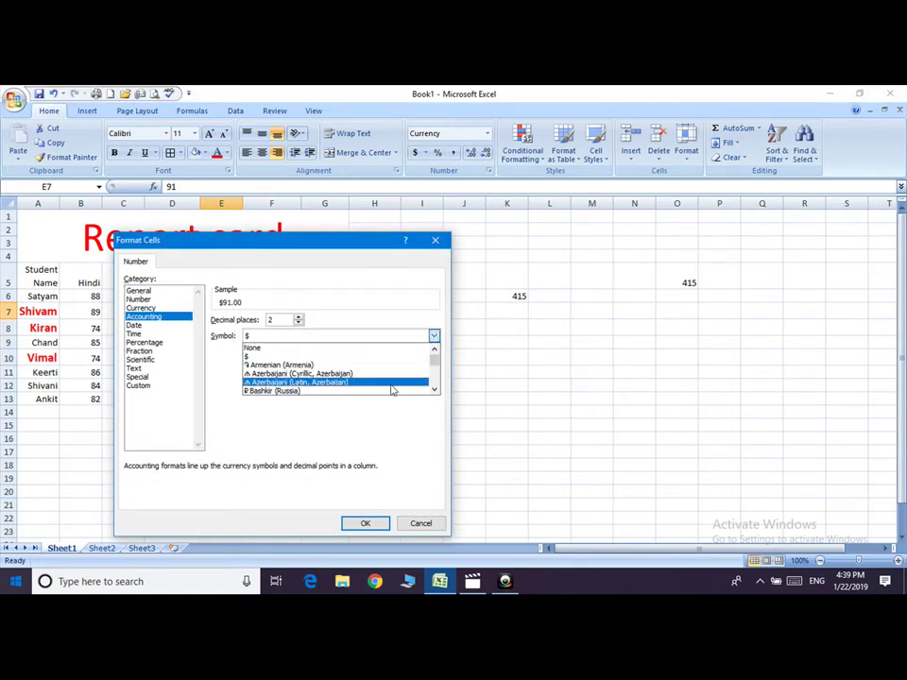
pyautogui.click(435, 389)
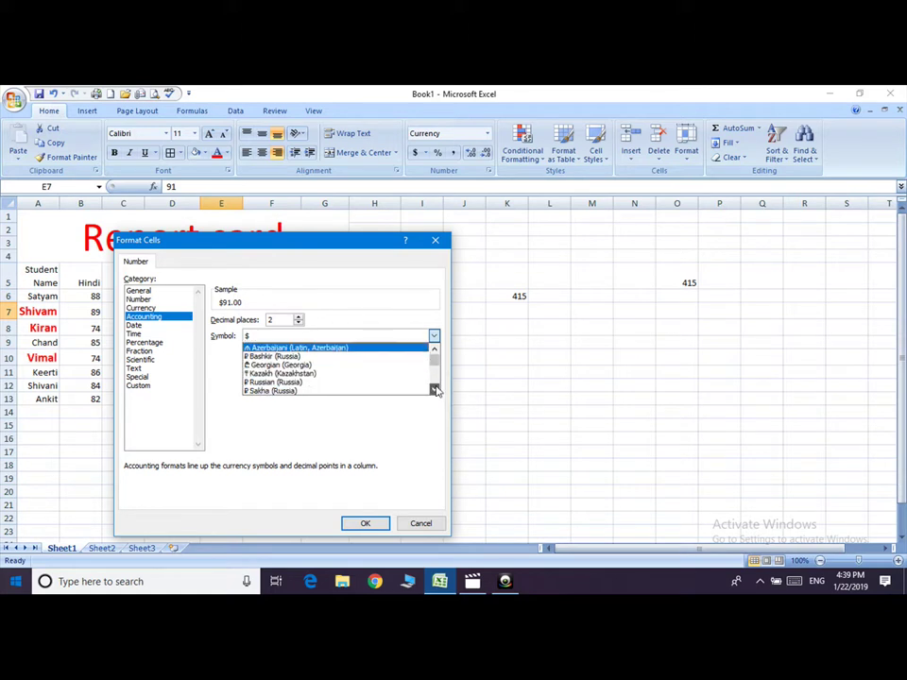
pyautogui.click(434, 389)
pyautogui.click(435, 389)
pyautogui.click(435, 389)
pyautogui.click(435, 390)
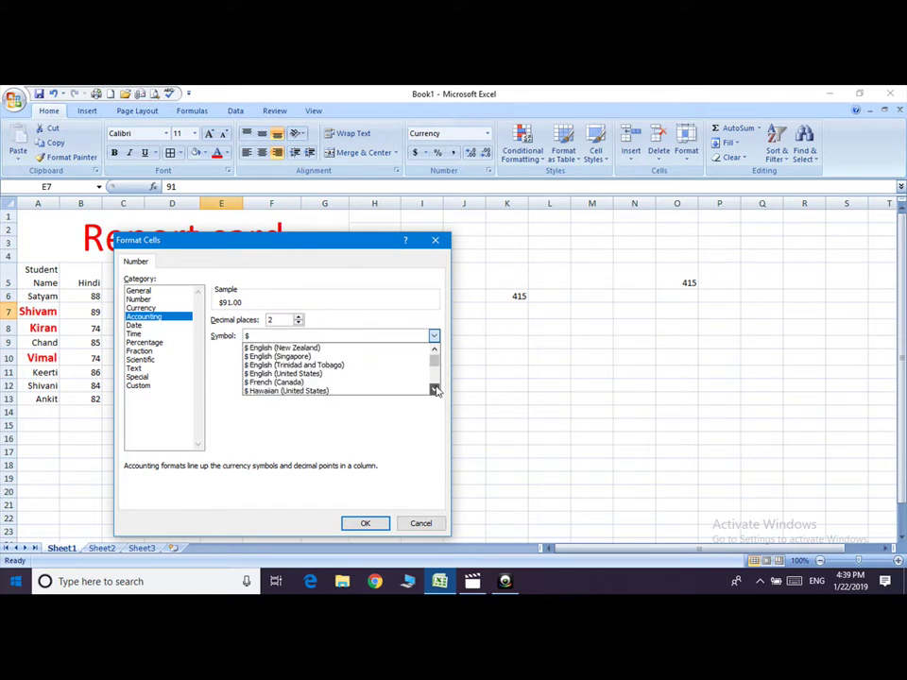
pyautogui.click(434, 389)
pyautogui.click(435, 389)
pyautogui.click(435, 390)
pyautogui.click(435, 389)
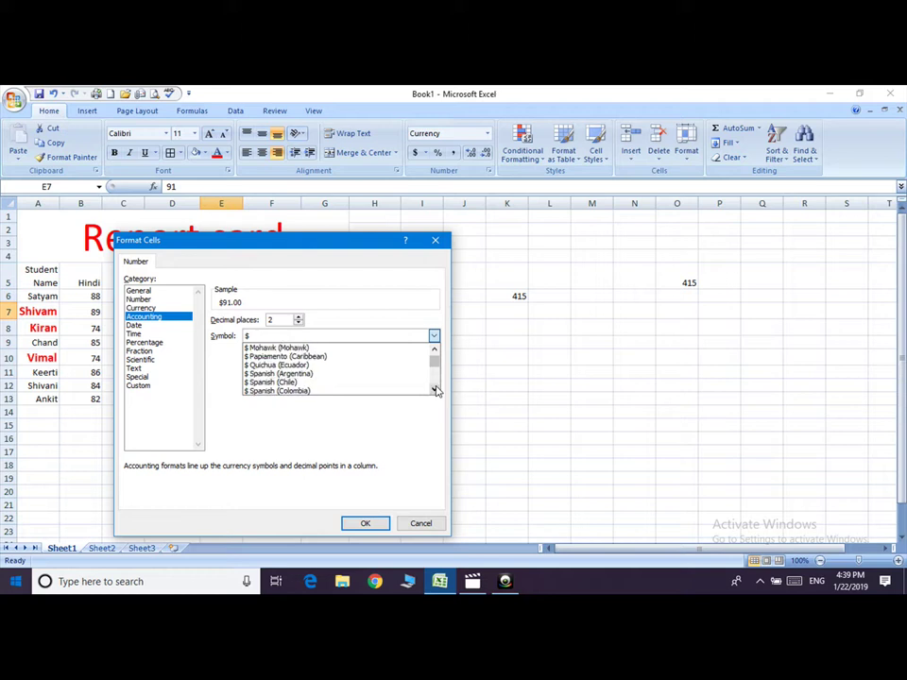
pyautogui.click(434, 389)
pyautogui.click(435, 389)
pyautogui.click(435, 389)
pyautogui.click(434, 390)
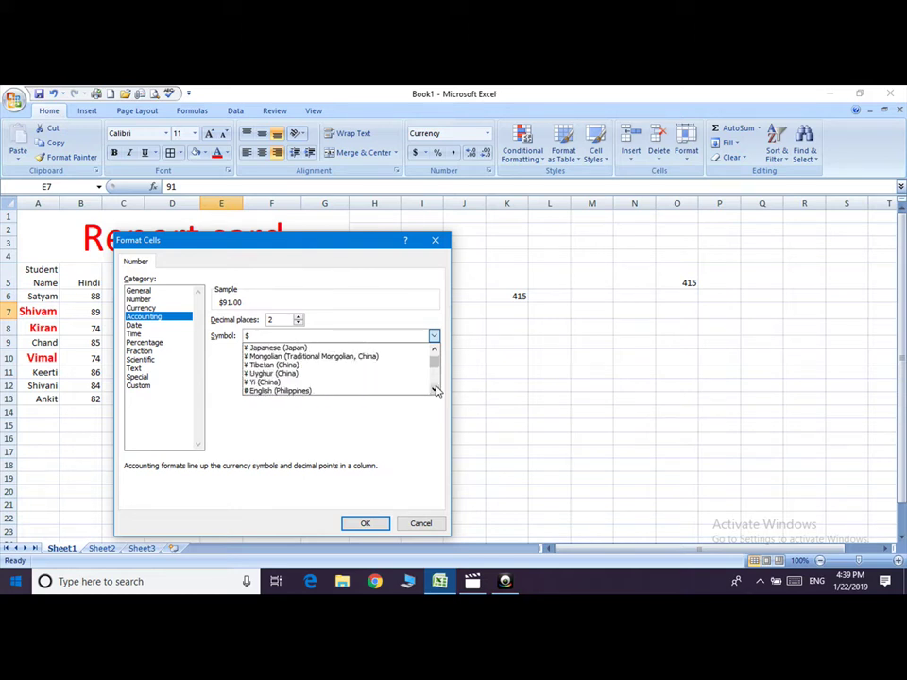
pyautogui.click(284, 364)
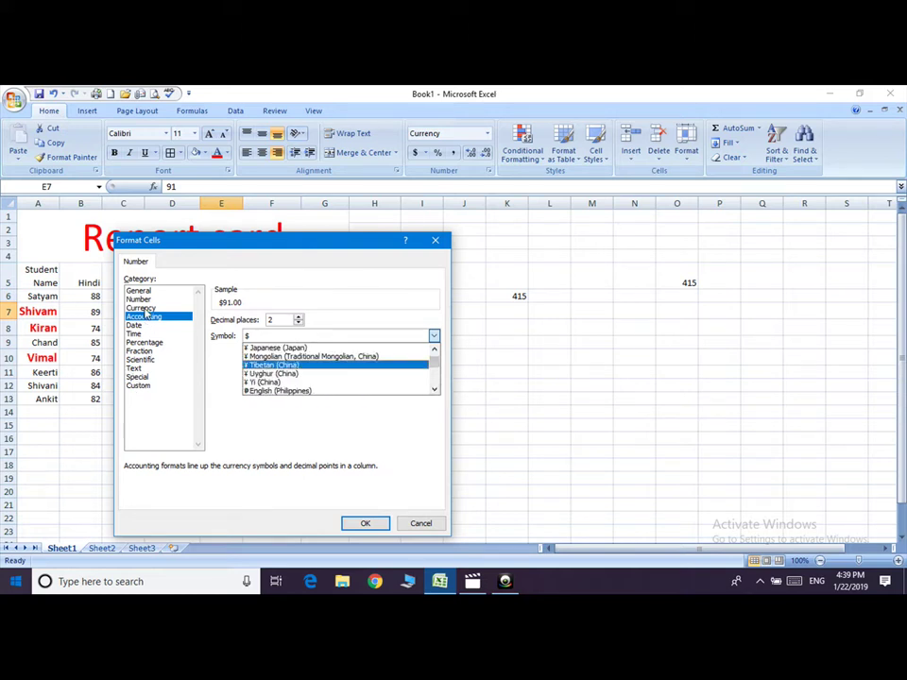
# Switch the category to Currency and scroll through its symbol list.
pyautogui.click(141, 308)
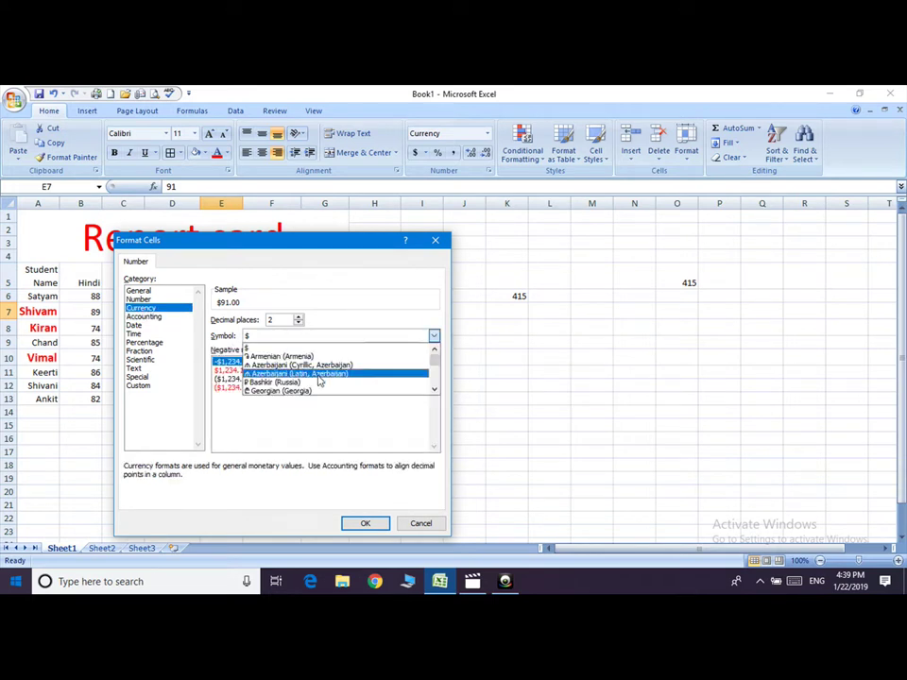
pyautogui.click(434, 390)
pyautogui.click(434, 391)
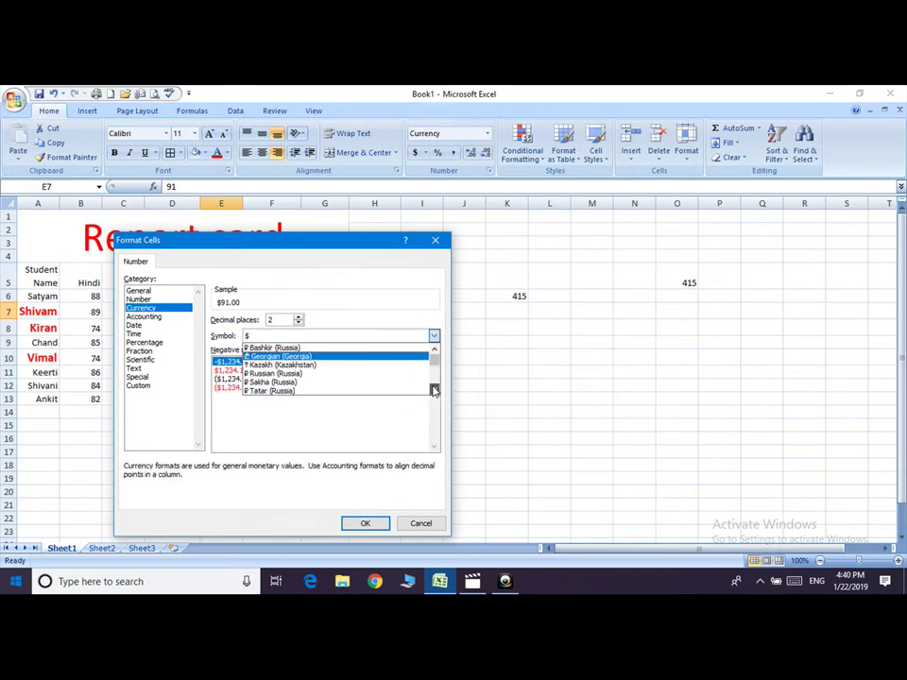
pyautogui.click(434, 390)
pyautogui.click(434, 390)
pyautogui.click(434, 390)
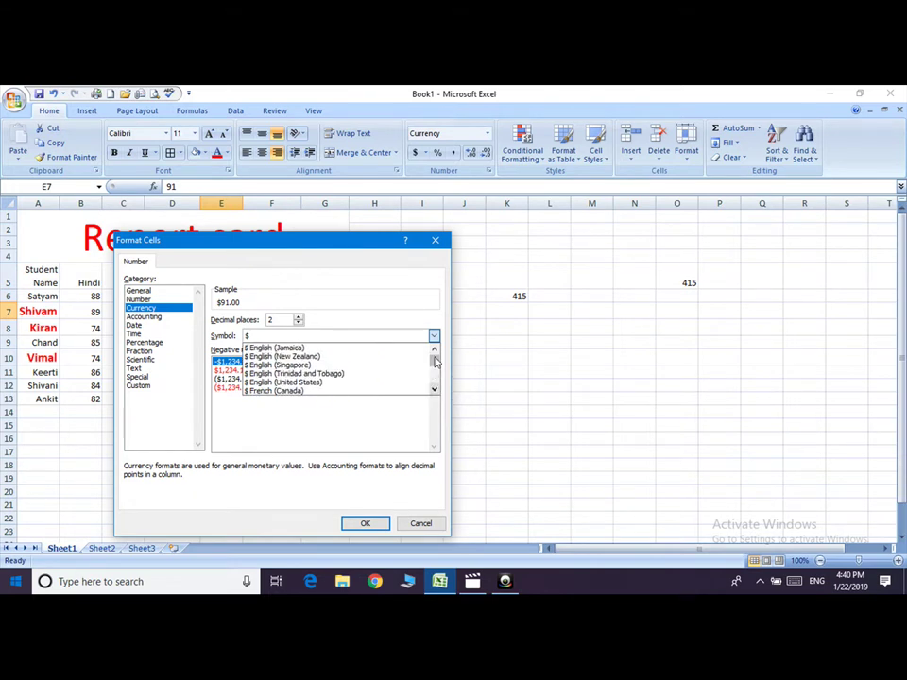
pyautogui.click(434, 350)
pyautogui.click(435, 351)
pyautogui.click(435, 352)
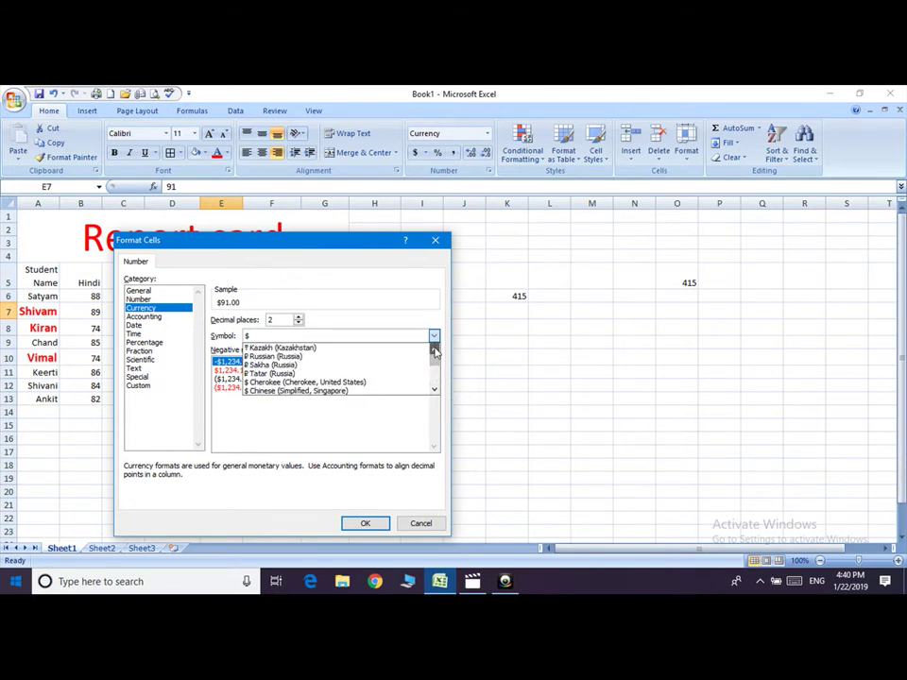
pyautogui.click(435, 352)
pyautogui.click(433, 390)
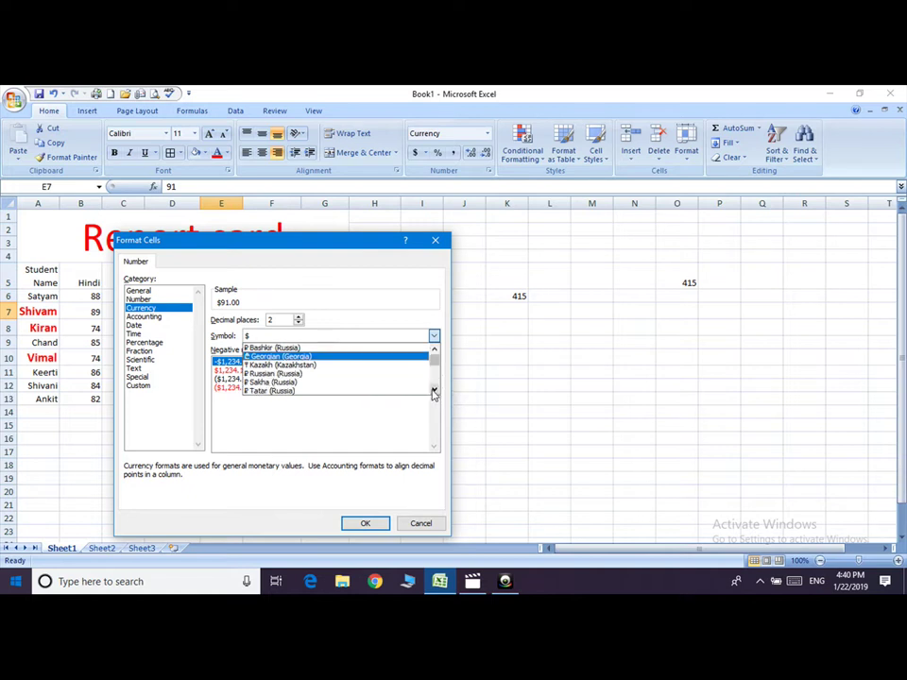
pyautogui.click(434, 390)
pyautogui.click(433, 390)
pyautogui.click(434, 390)
pyautogui.click(434, 390)
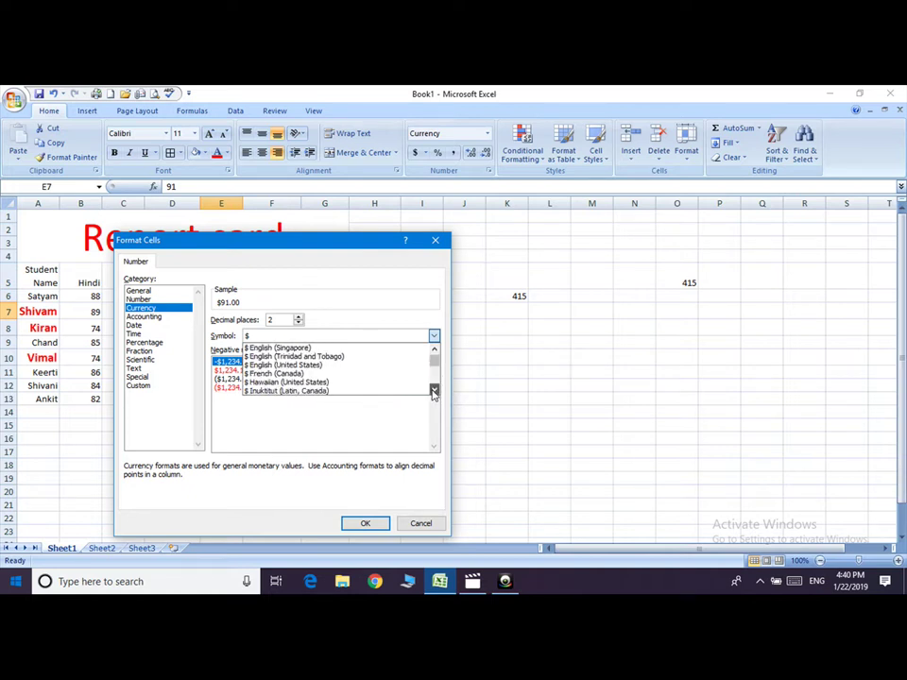
pyautogui.click(434, 390)
pyautogui.click(434, 390)
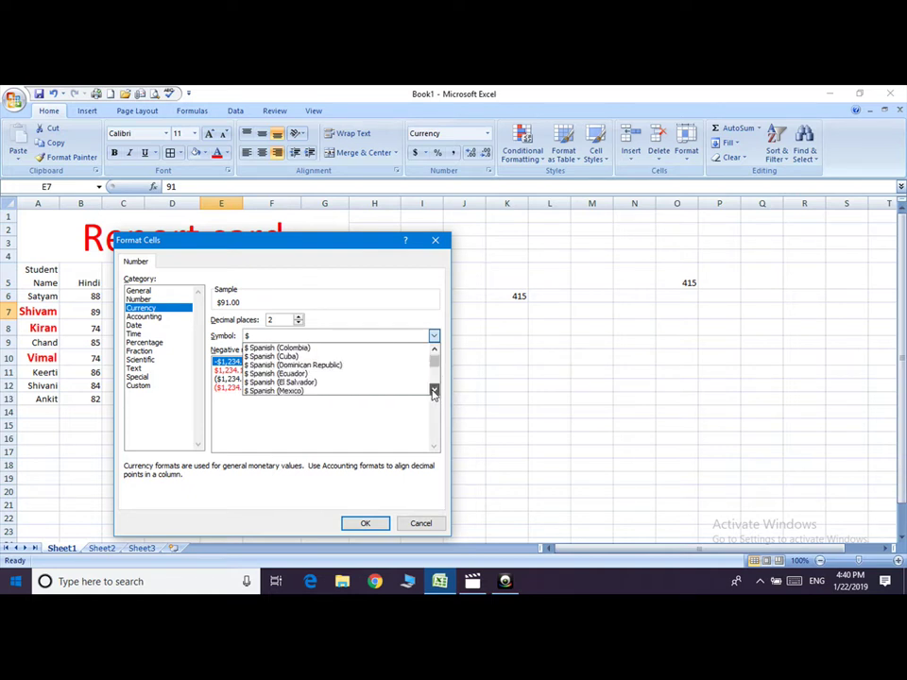
pyautogui.click(434, 390)
pyautogui.click(433, 390)
pyautogui.click(434, 390)
pyautogui.click(434, 390)
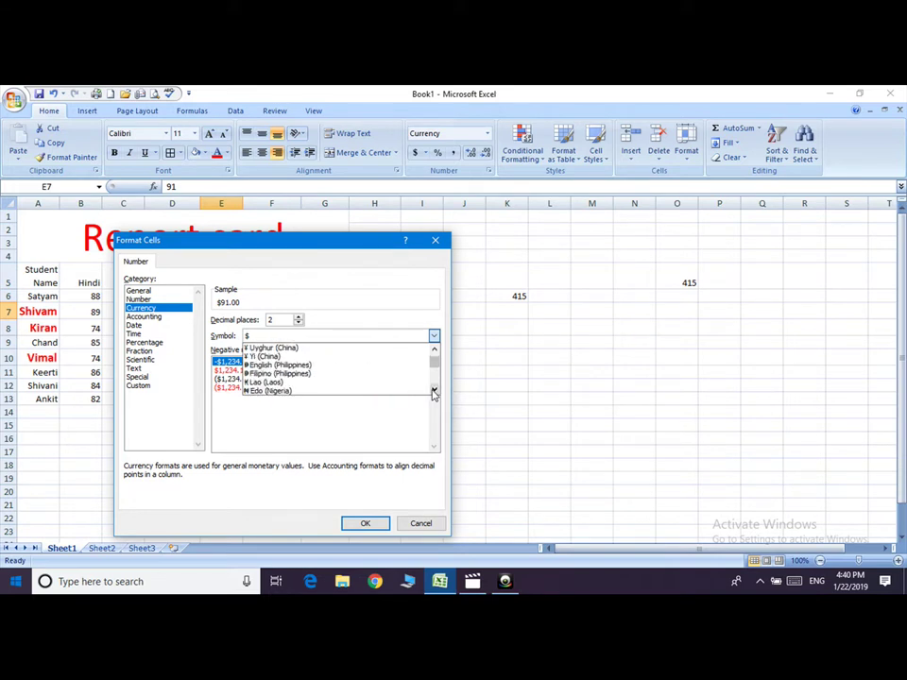
pyautogui.click(433, 390)
pyautogui.click(434, 390)
pyautogui.click(434, 390)
pyautogui.click(433, 390)
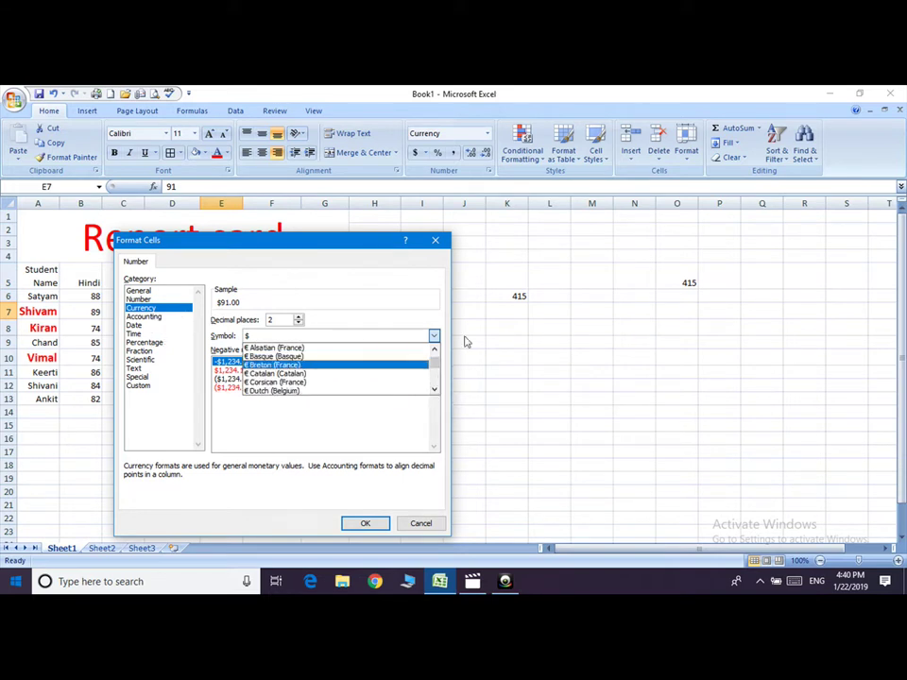
# Preview other symbols such as the euro, then keep $ and apply the Currency format.
pyautogui.click(435, 338)
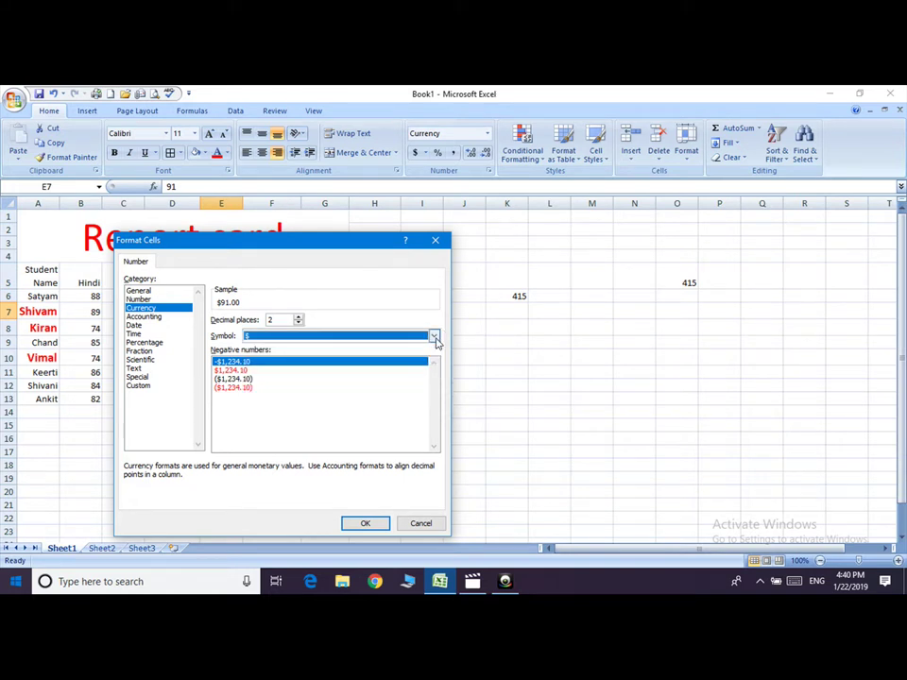
pyautogui.click(435, 338)
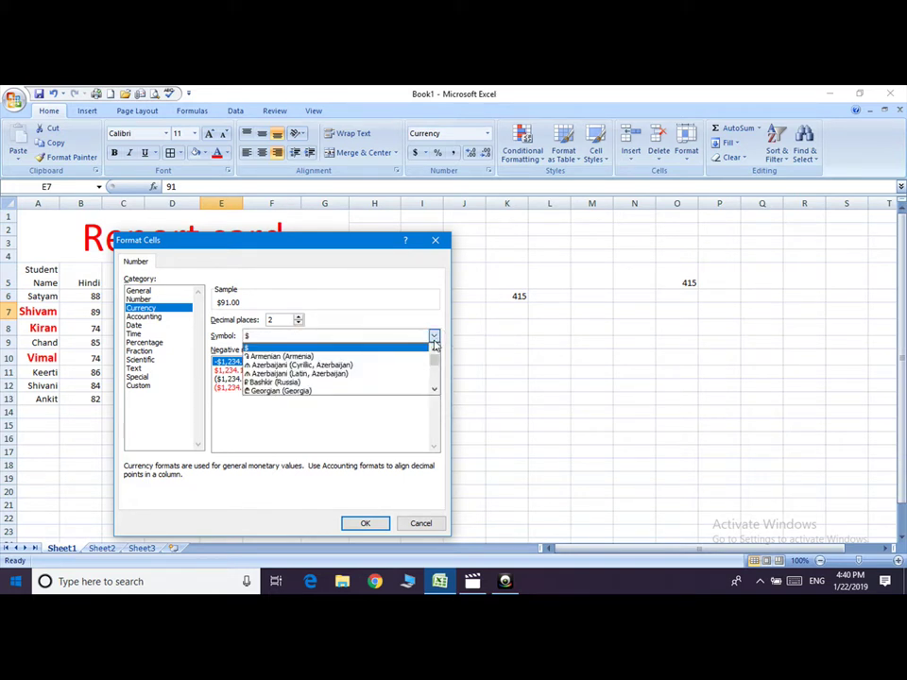
pyautogui.press('Down')
pyautogui.press('Down')
pyautogui.press('Down')
pyautogui.press('Down')
pyautogui.press('Down')
pyautogui.press('Down')
pyautogui.press('Down')
pyautogui.press('Down')
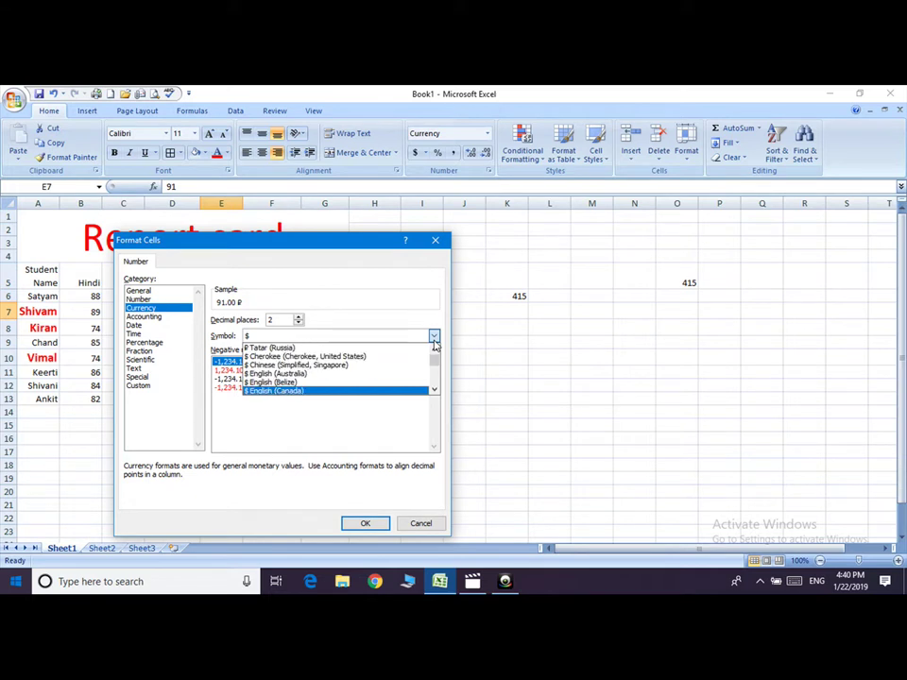
pyautogui.press('Down')
pyautogui.press('Down')
pyautogui.press('Down')
pyautogui.press('Down')
pyautogui.press('Down')
pyautogui.press('Down')
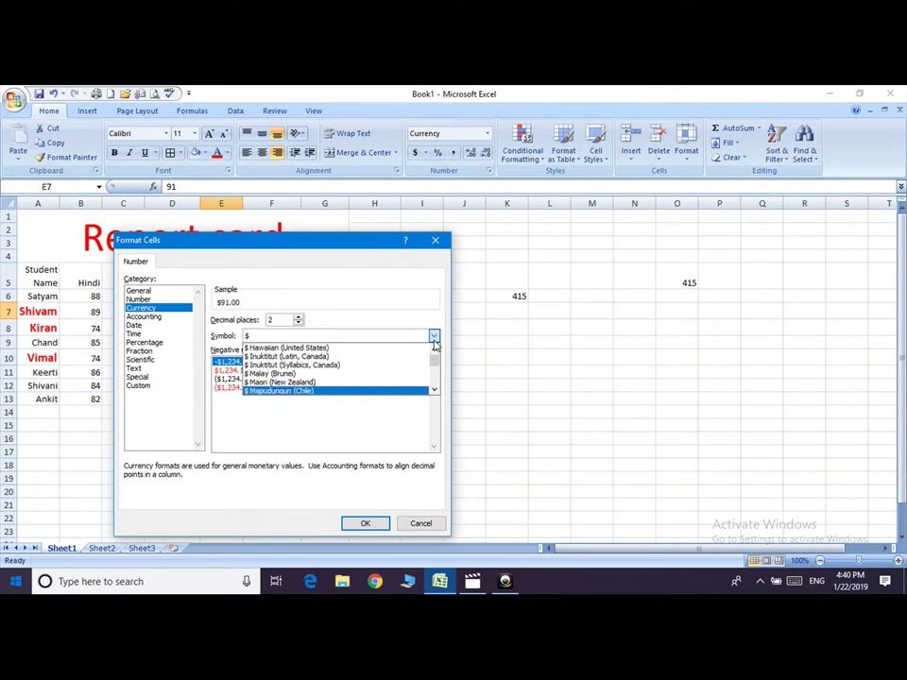
pyautogui.press('Down')
pyautogui.press('Down')
pyautogui.press('Down')
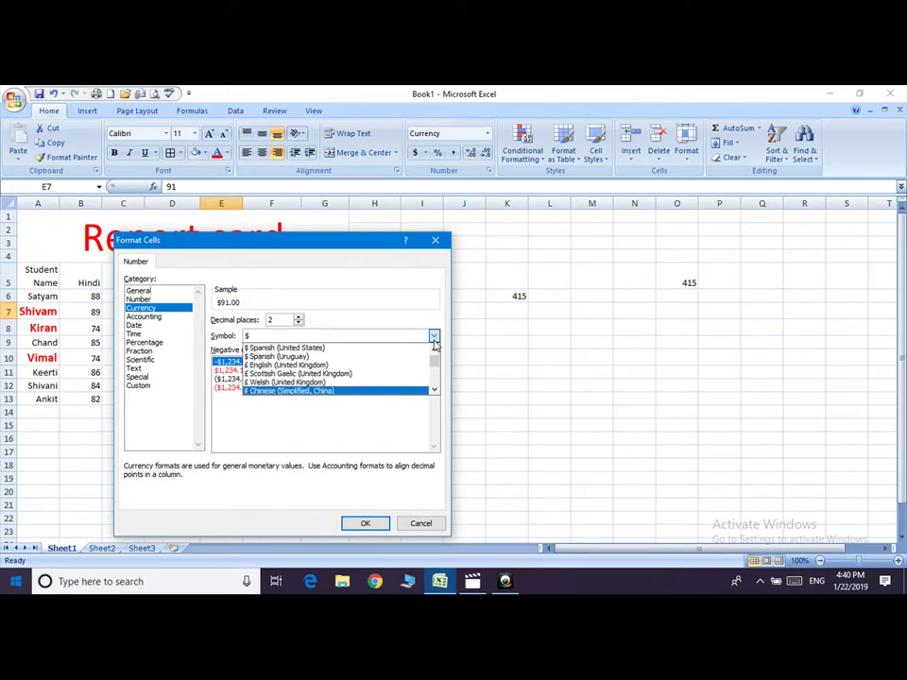
pyautogui.press('Down')
pyautogui.press('Down')
pyautogui.press('Down')
pyautogui.press('Down')
pyautogui.press('Down')
pyautogui.press('Down')
pyautogui.press('Down')
pyautogui.press('Down')
pyautogui.press('Down')
pyautogui.press('Down')
pyautogui.press('Down')
pyautogui.press('Down')
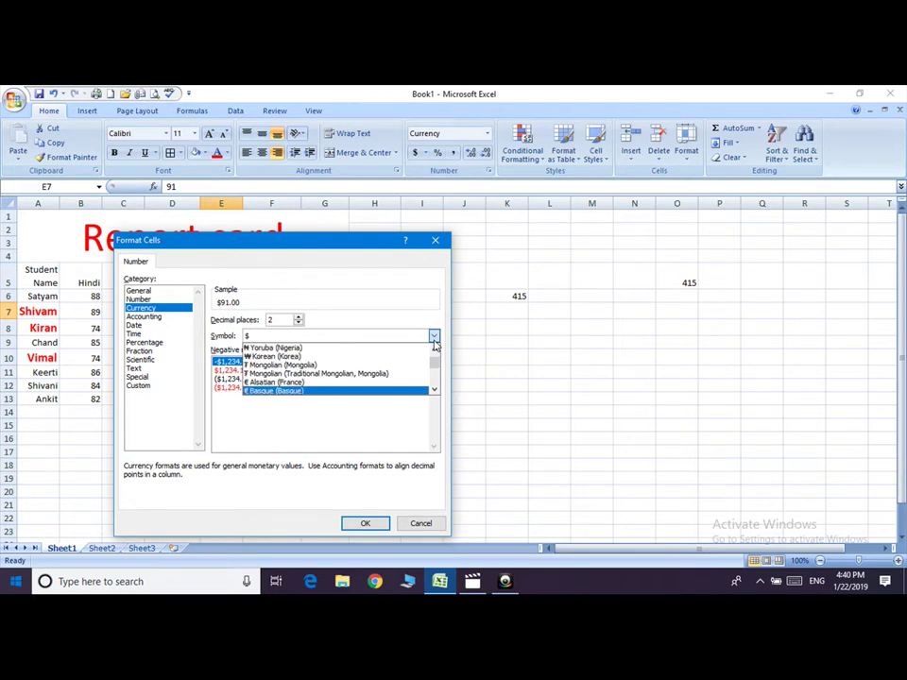
pyautogui.press('Down')
pyautogui.press('Down')
pyautogui.press('Down')
pyautogui.press('Down')
pyautogui.press('Down')
pyautogui.press('Down')
pyautogui.press('Down')
pyautogui.press('Down')
pyautogui.press('Down')
pyautogui.press('Down')
pyautogui.press('Down')
pyautogui.press('Down')
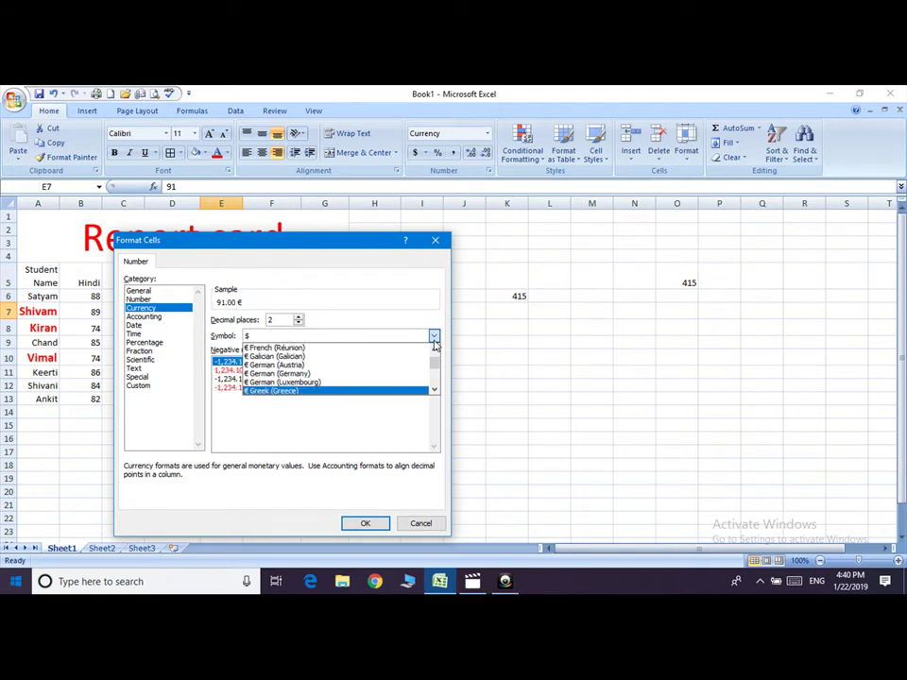
pyautogui.press('Down')
pyautogui.press('Down')
pyautogui.press('Down')
pyautogui.press('Down')
pyautogui.press('Down')
pyautogui.press('Down')
pyautogui.press('Down')
pyautogui.press('Down')
pyautogui.press('Down')
pyautogui.press('Down')
pyautogui.press('Down')
pyautogui.press('Down')
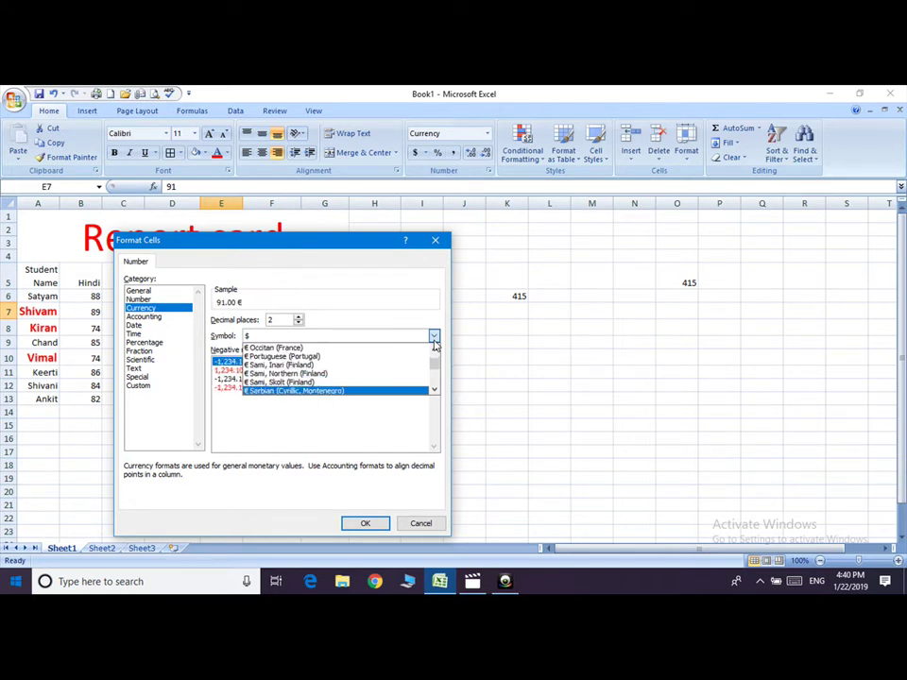
pyautogui.press('Down')
pyautogui.press('Down')
pyautogui.press('Down')
pyautogui.press('Down')
pyautogui.press('Down')
pyautogui.press('Down')
pyautogui.press('Down')
pyautogui.press('Down')
pyautogui.press('Down')
pyautogui.press('Down')
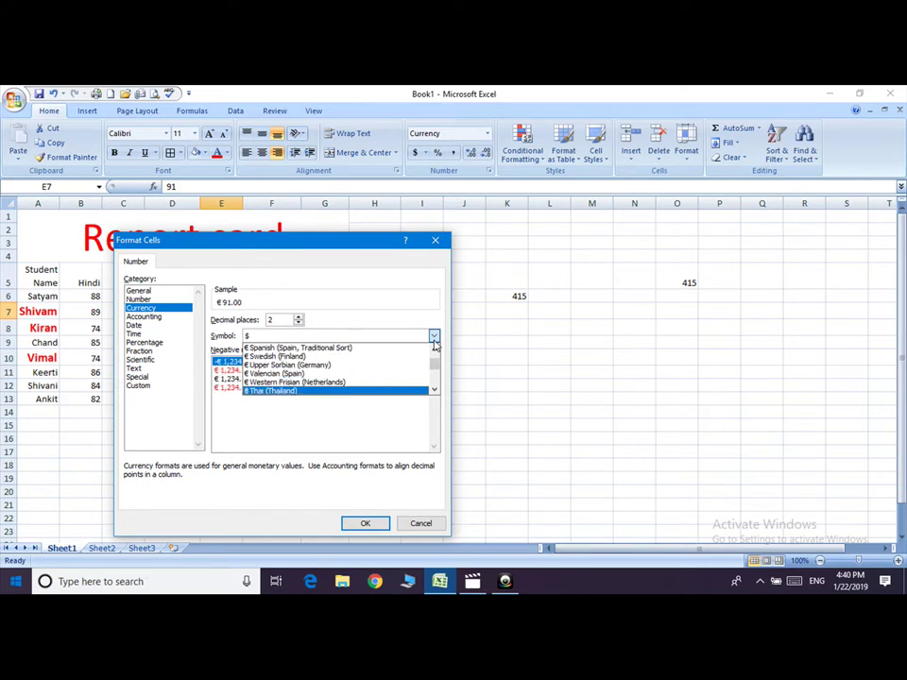
pyautogui.press('Down')
pyautogui.press('Down')
pyautogui.click(435, 243)
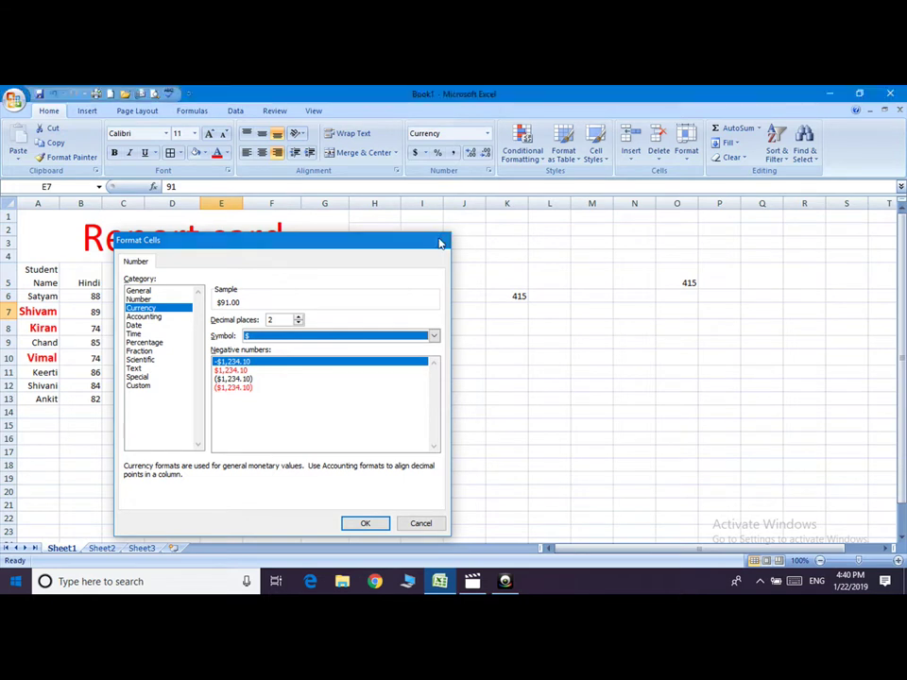
pyautogui.click(437, 242)
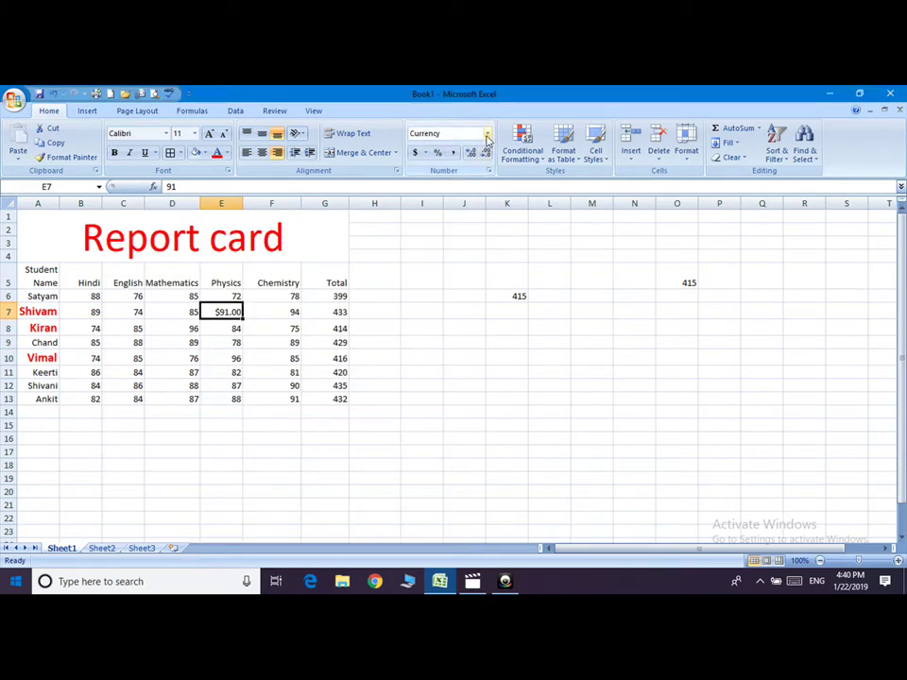
pyautogui.click(487, 134)
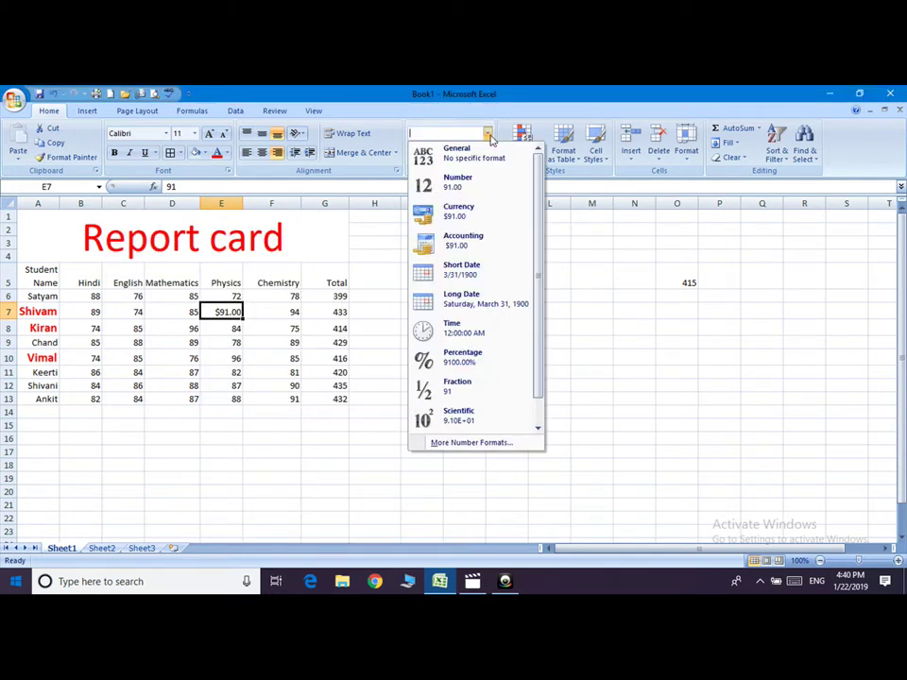
pyautogui.click(472, 212)
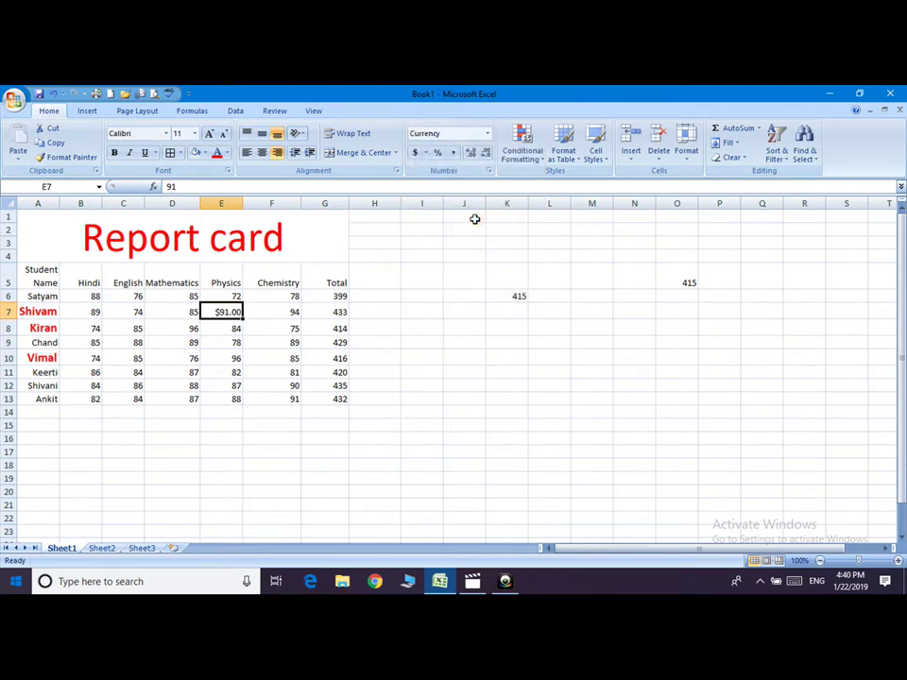
pyautogui.rightClick(229, 315)
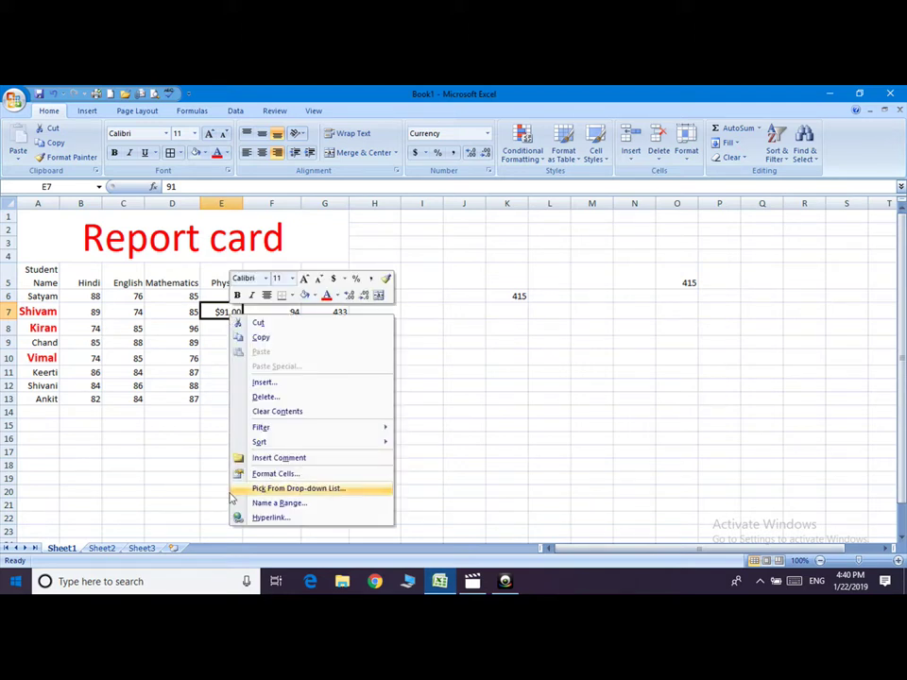
pyautogui.press('Escape')
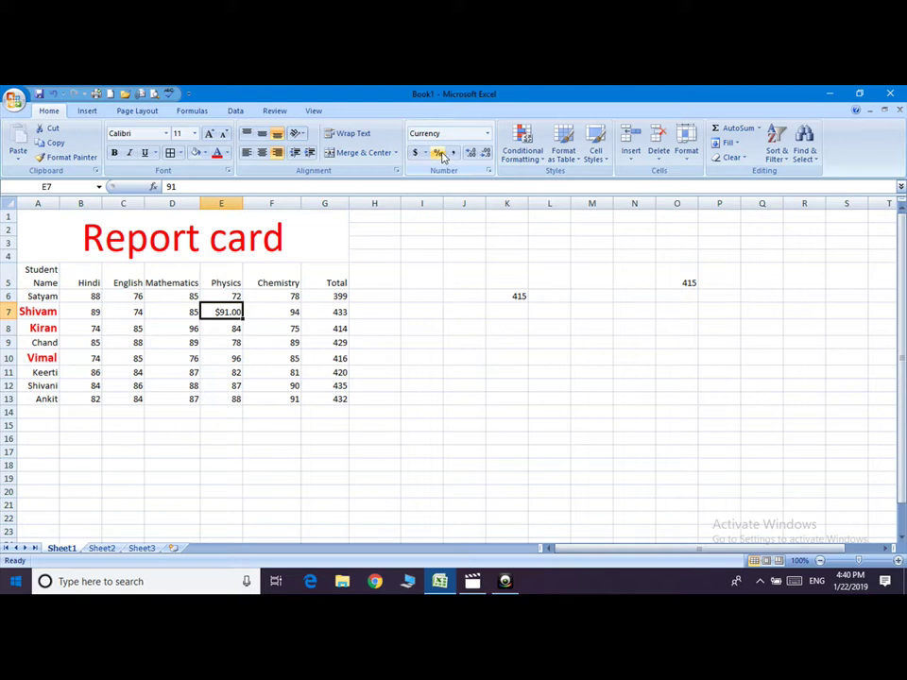
pyautogui.click(335, 312)
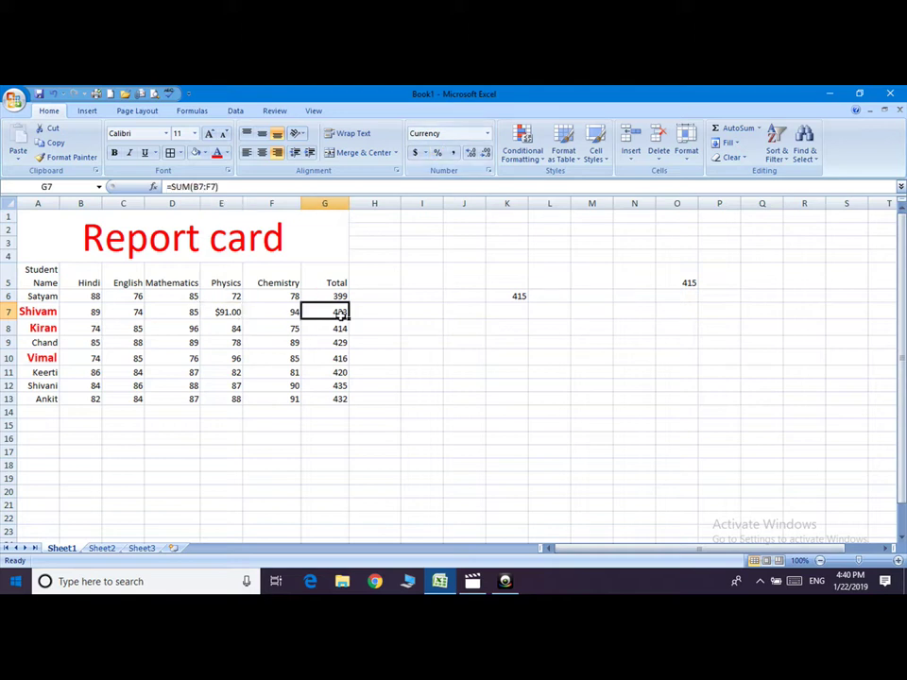
pyautogui.click(438, 153)
pyautogui.click(470, 153)
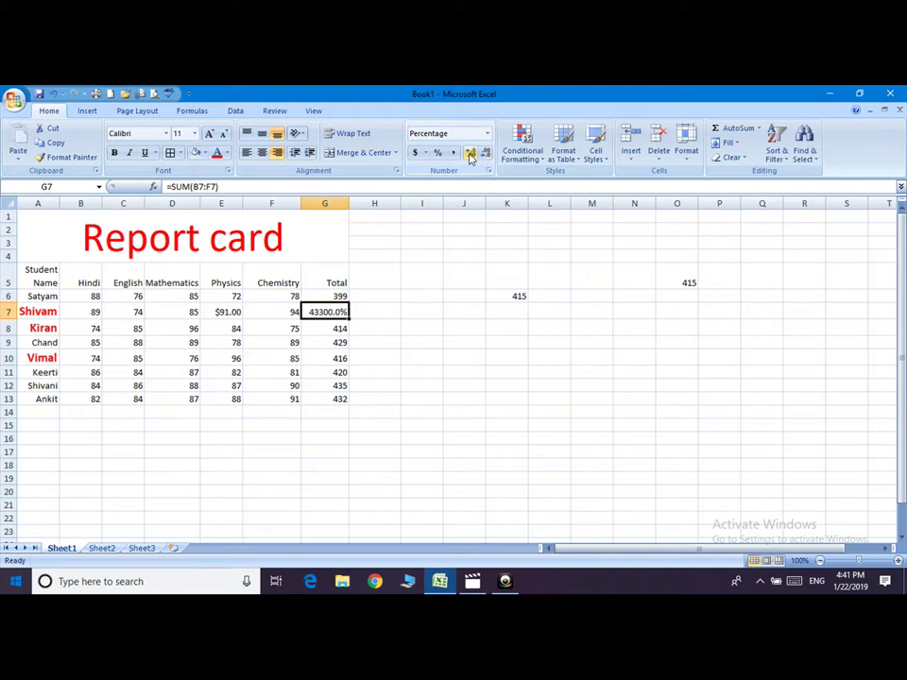
pyautogui.click(486, 153)
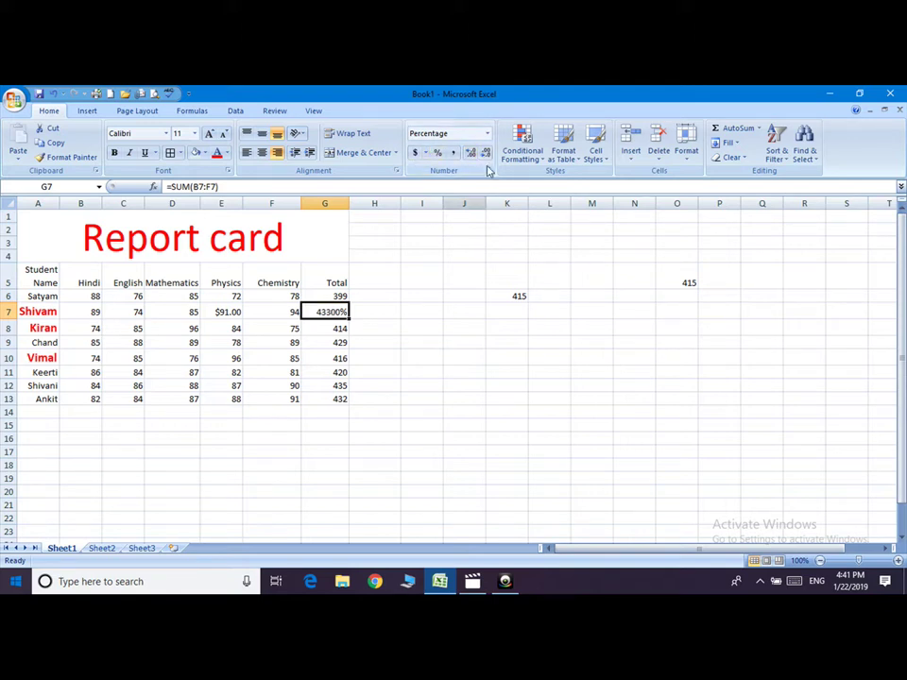
pyautogui.click(488, 134)
pyautogui.click(463, 155)
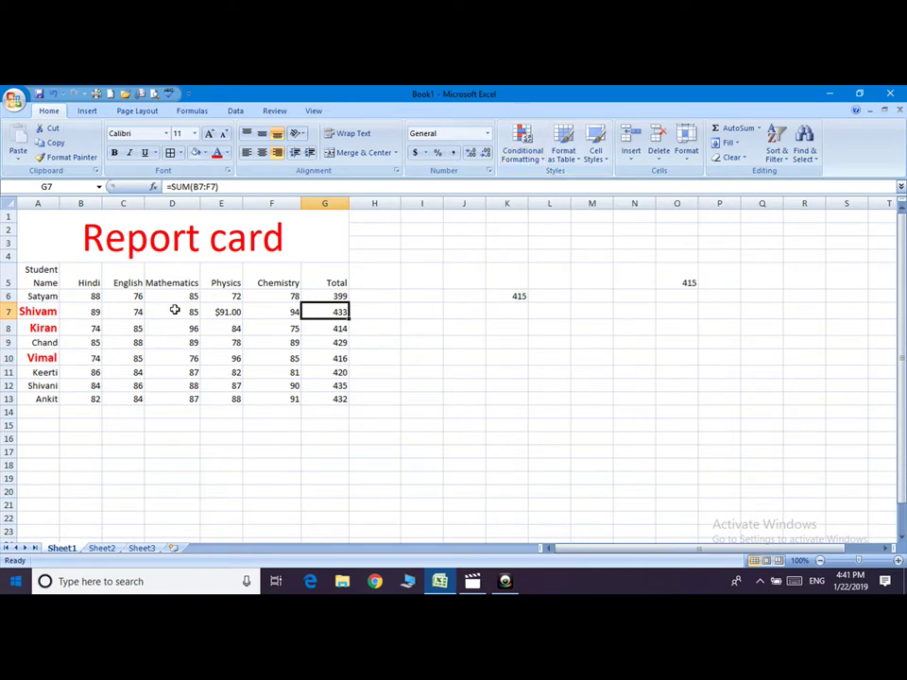
# Preview a Greater Than 85 rule with green fill and dark green text on B6:G13, then cancel it.
pyautogui.moveTo(81, 300)
pyautogui.mouseDown()
pyautogui.moveTo(97, 396)
pyautogui.moveTo(130, 385)
pyautogui.moveTo(242, 398)
pyautogui.moveTo(350, 394)
pyautogui.moveTo(337, 399)
pyautogui.mouseUp()
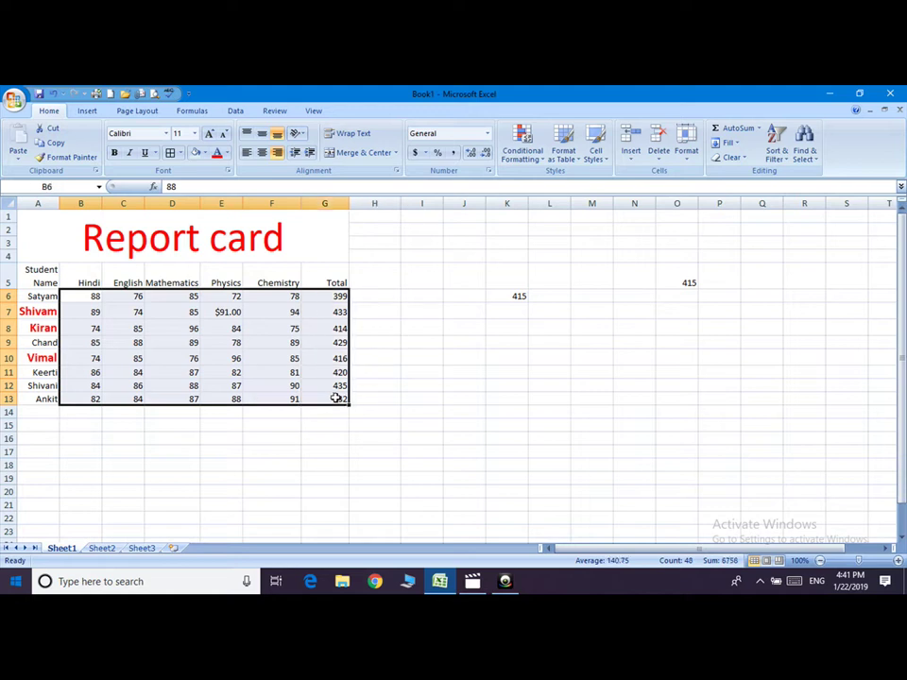
pyautogui.click(533, 161)
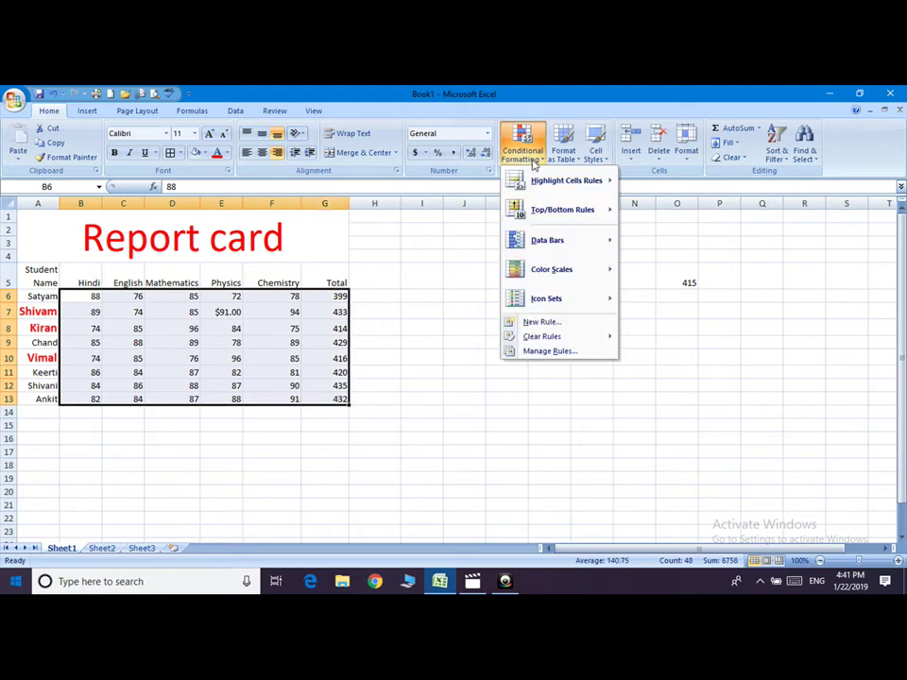
pyautogui.moveTo(565, 181)
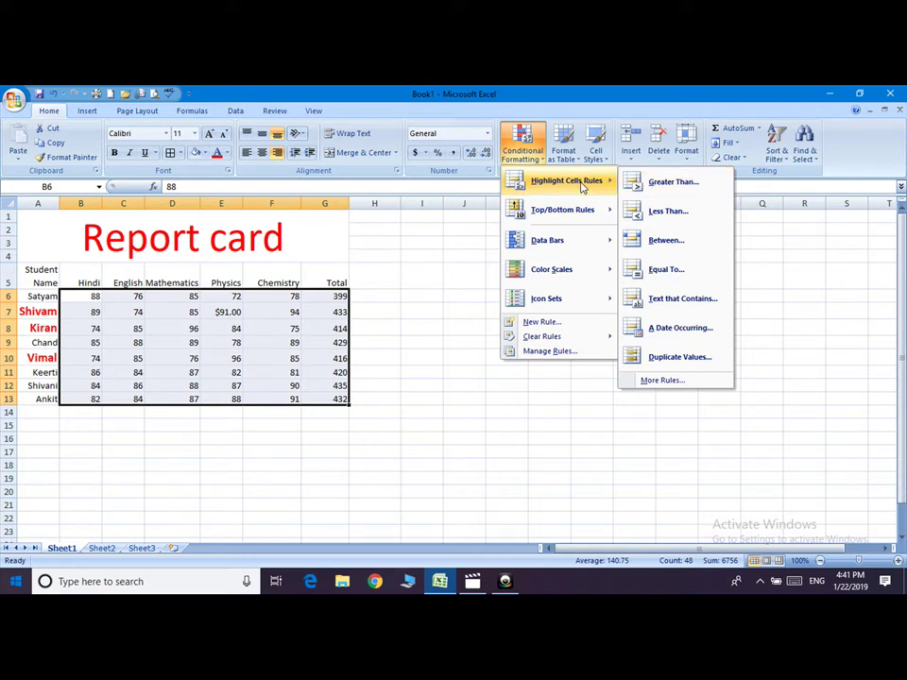
pyautogui.click(673, 184)
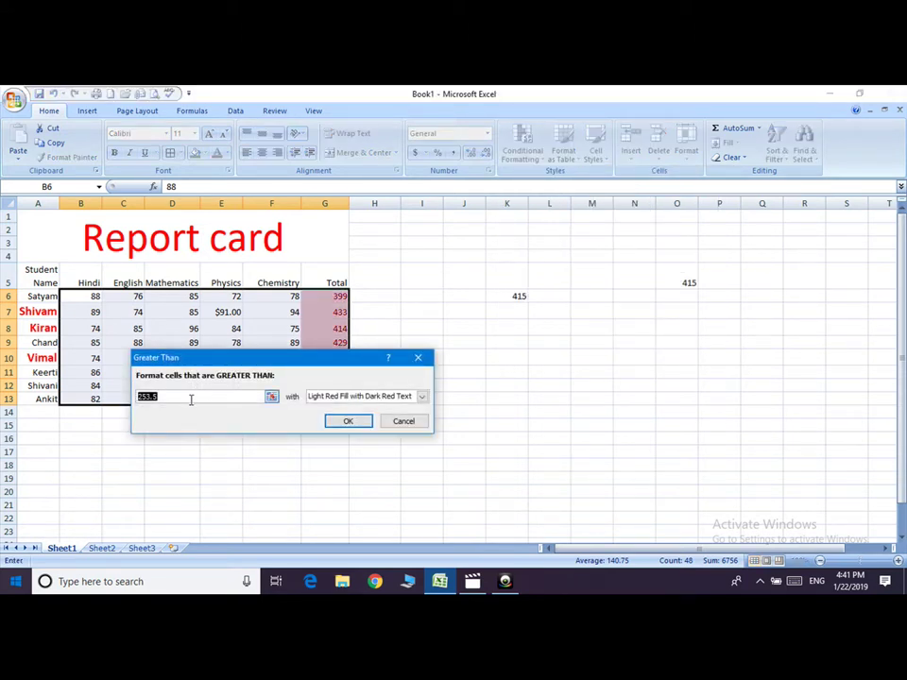
pyautogui.click(191, 399)
pyautogui.press('BackSpace')
pyautogui.press('BackSpace')
pyautogui.press('BackSpace')
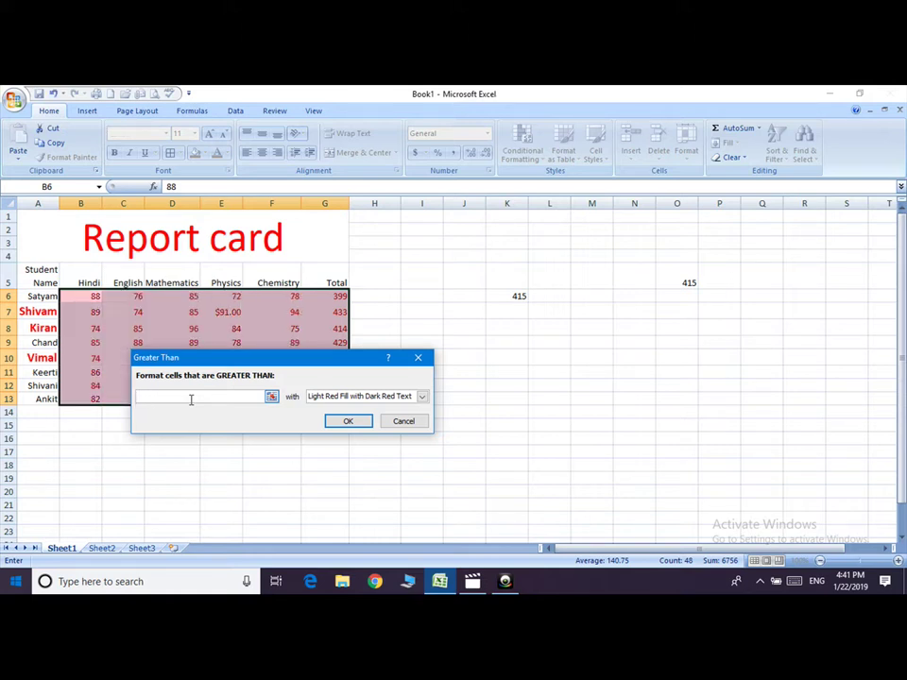
pyautogui.write('85')
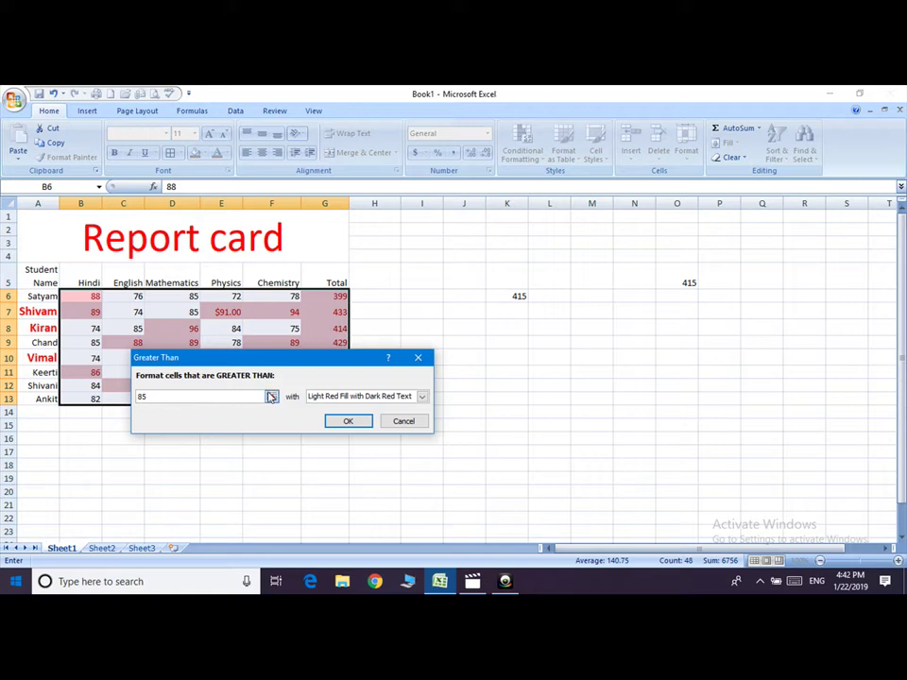
pyautogui.click(423, 397)
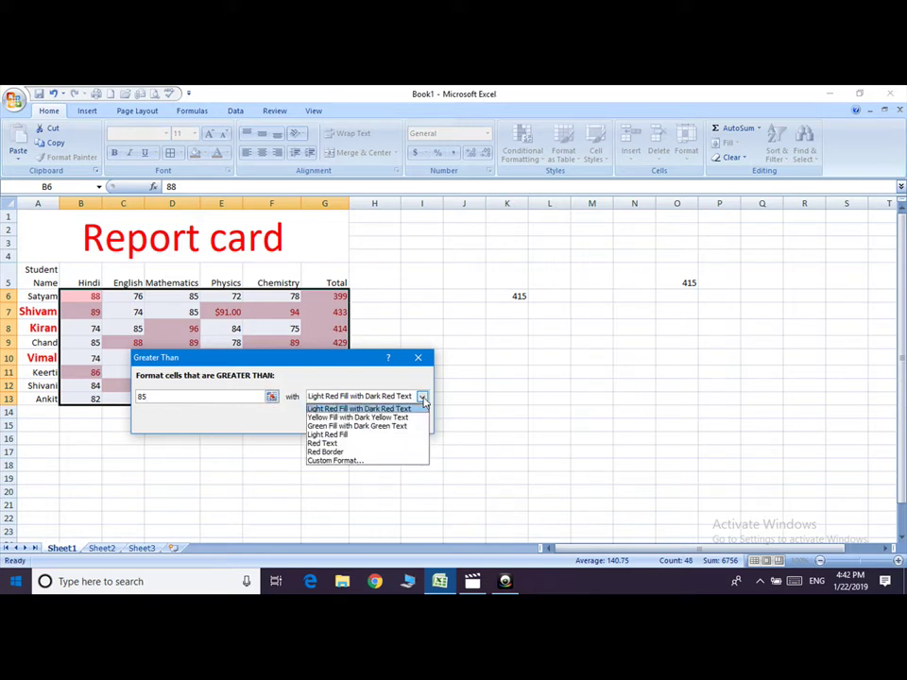
pyautogui.click(347, 427)
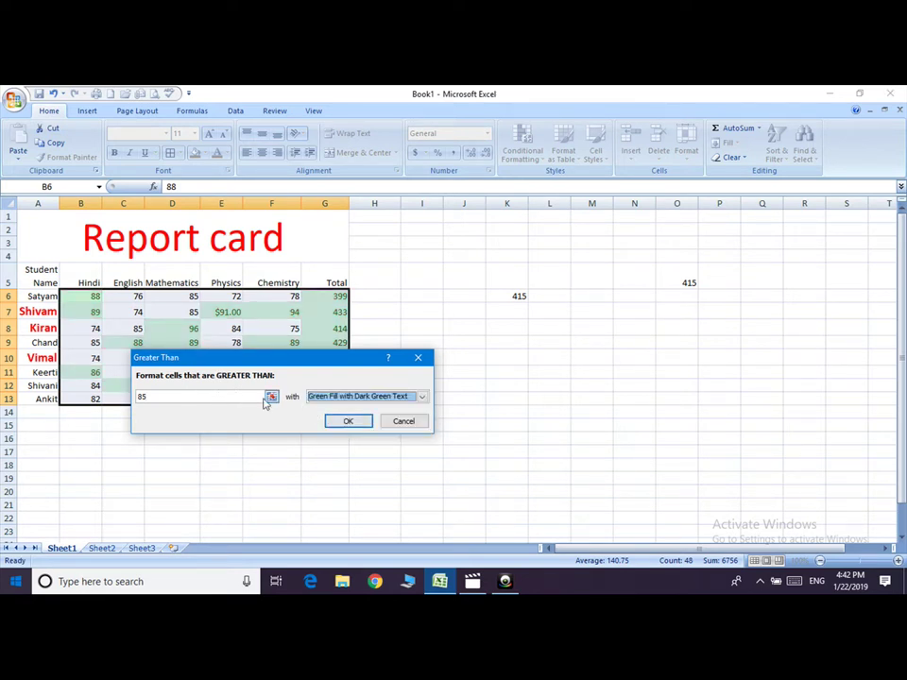
pyautogui.click(404, 423)
pyautogui.click(544, 157)
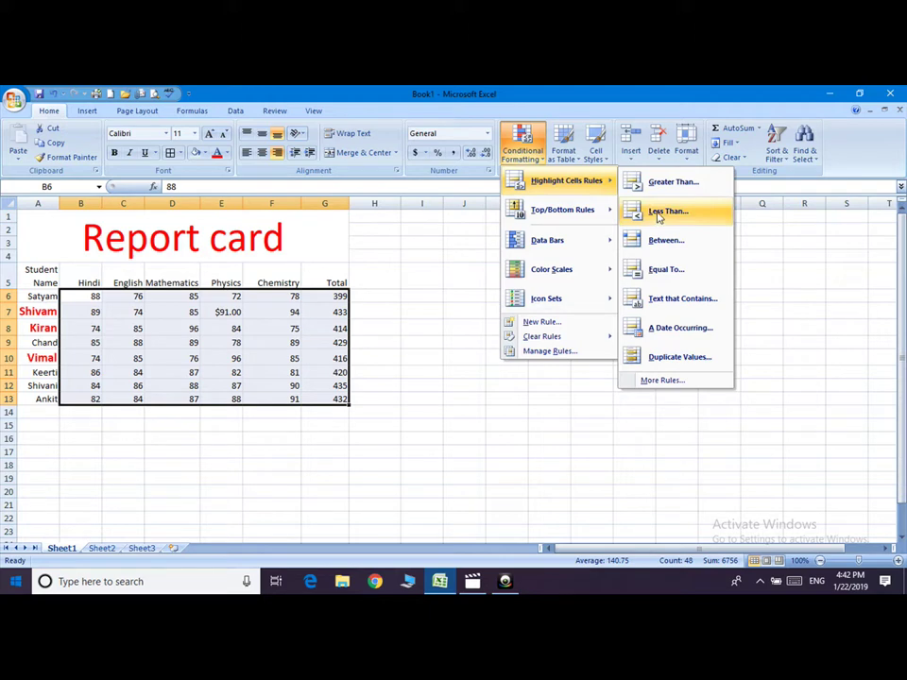
# Preview a Less Than 84 light red highlight on the marks, then cancel it.
pyautogui.click(658, 212)
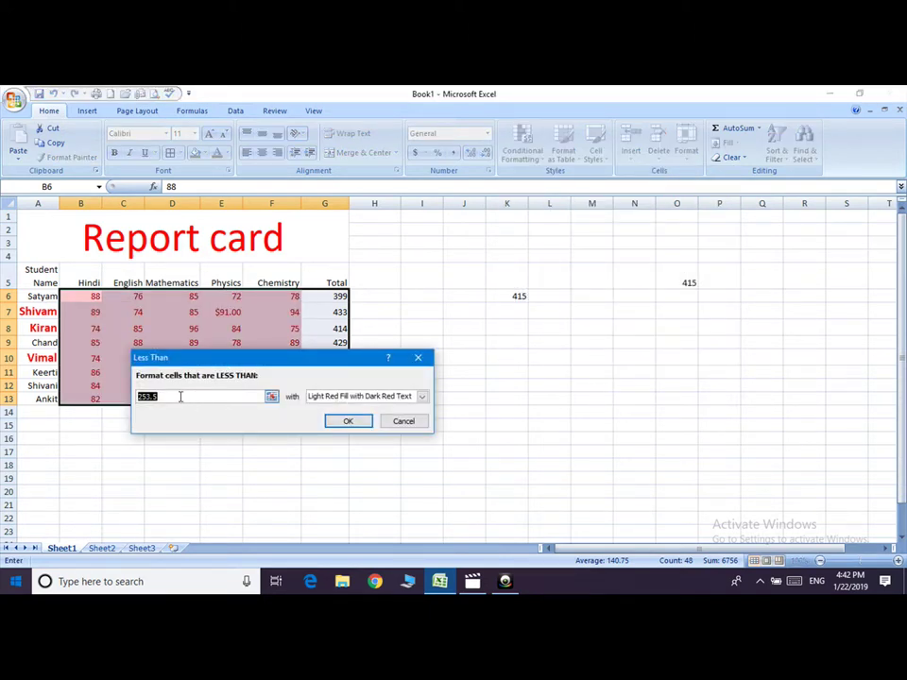
pyautogui.click(181, 396)
pyautogui.press('BackSpace')
pyautogui.press('BackSpace')
pyautogui.press('BackSpace')
pyautogui.write('8')
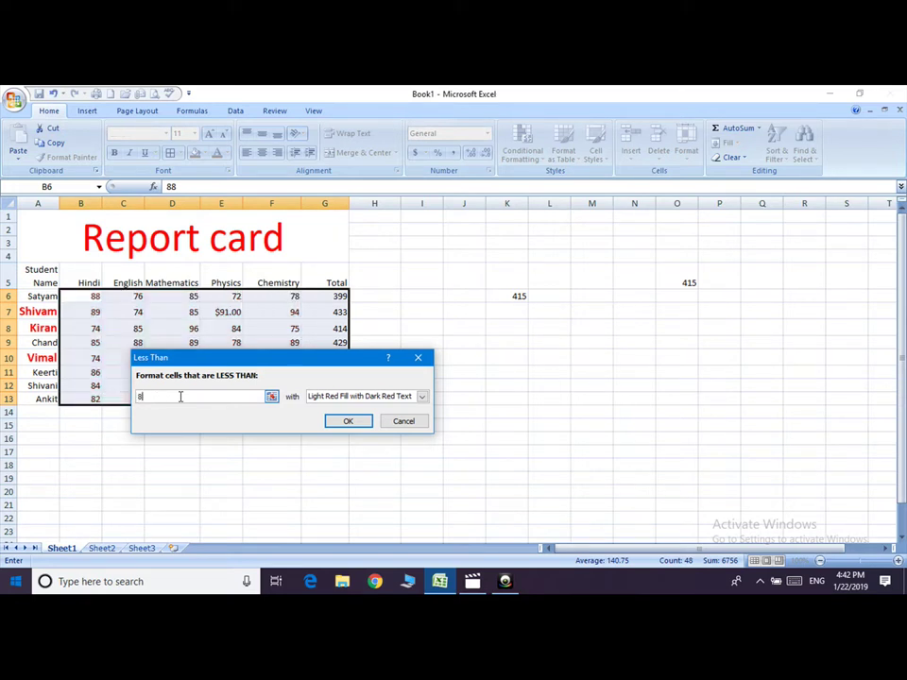
pyautogui.write('4')
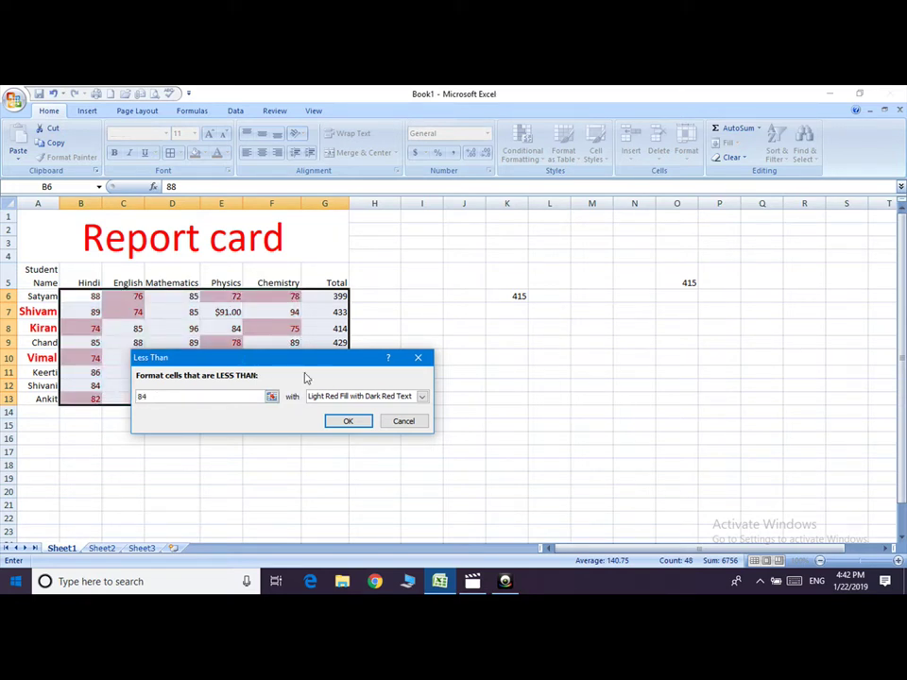
pyautogui.click(409, 422)
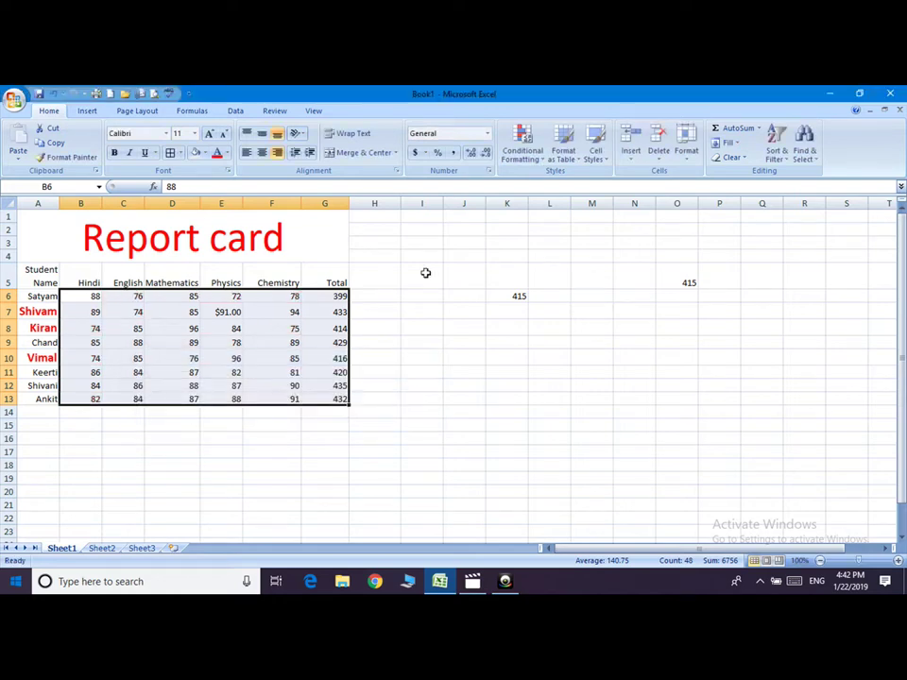
# Preview a Between 60 and 75 highlight rule on the marks, then cancel it.
pyautogui.click(564, 155)
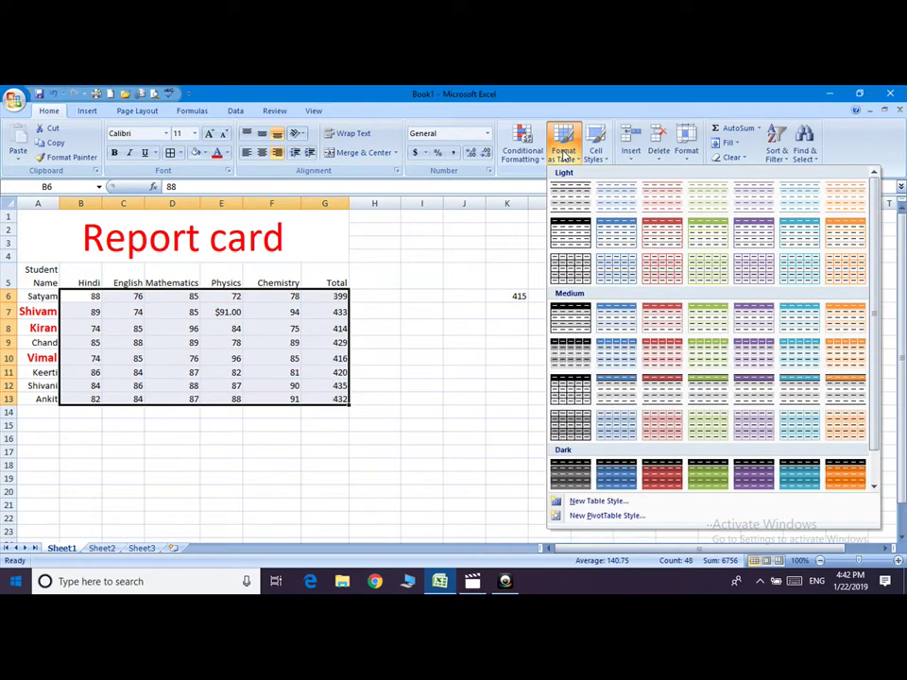
pyautogui.click(522, 151)
pyautogui.moveTo(565, 180)
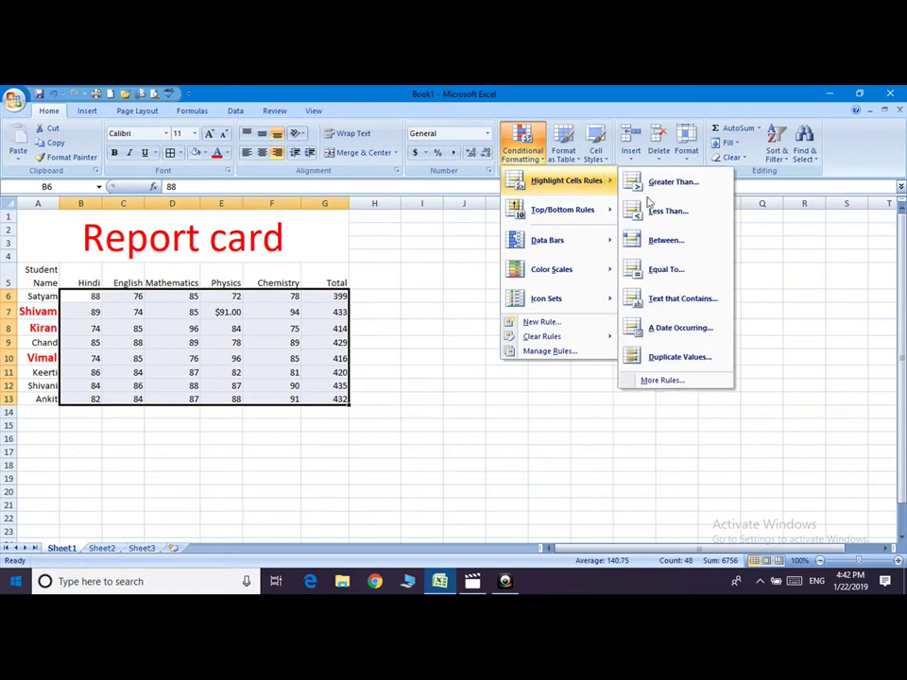
pyautogui.click(655, 242)
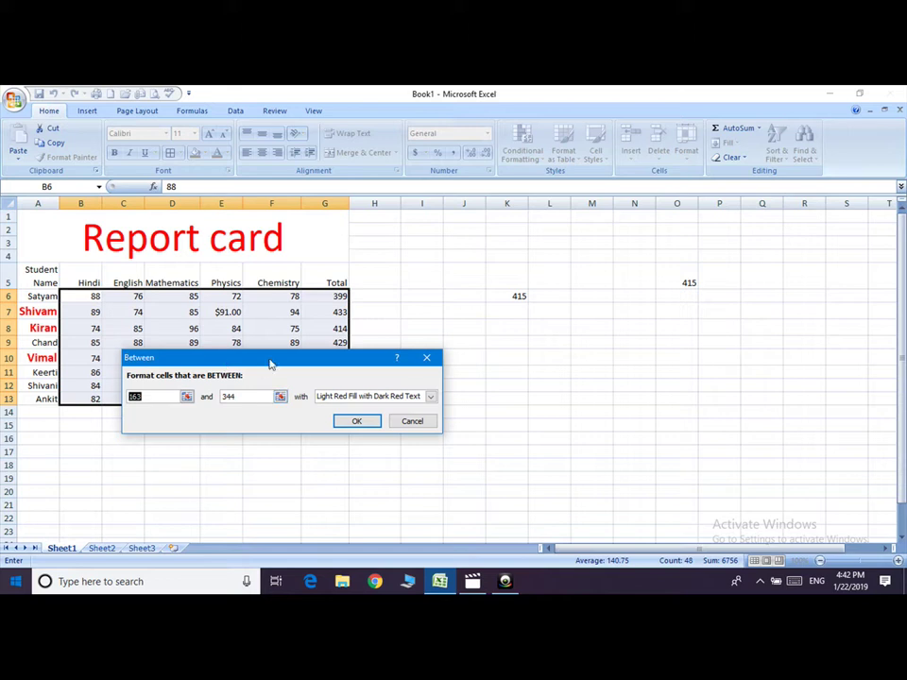
pyautogui.click(151, 396)
pyautogui.press('BackSpace')
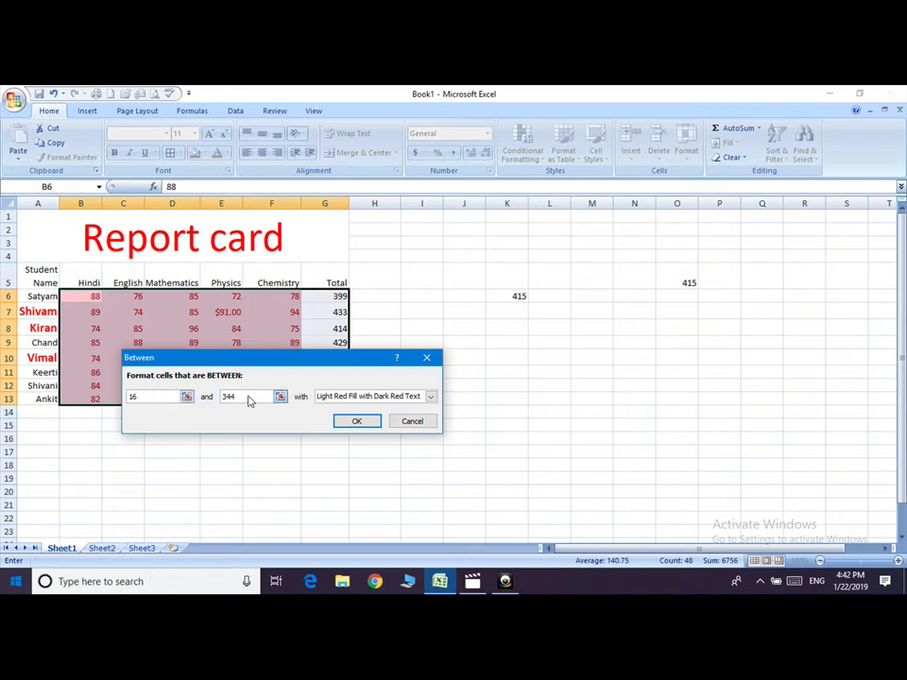
pyautogui.press('BackSpace')
pyautogui.press('BackSpace')
pyautogui.press('BackSpace')
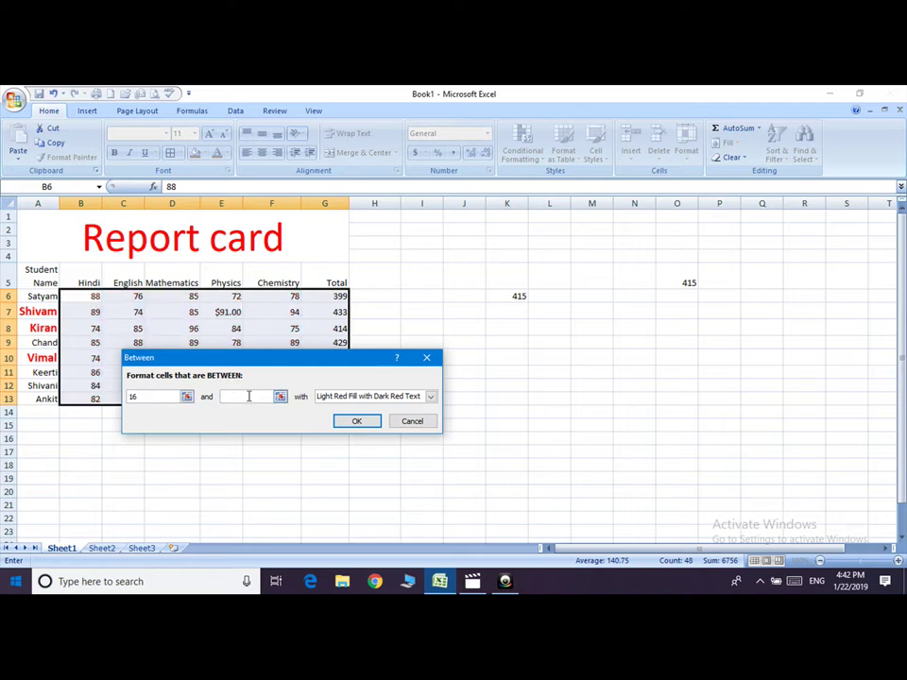
pyautogui.write('75')
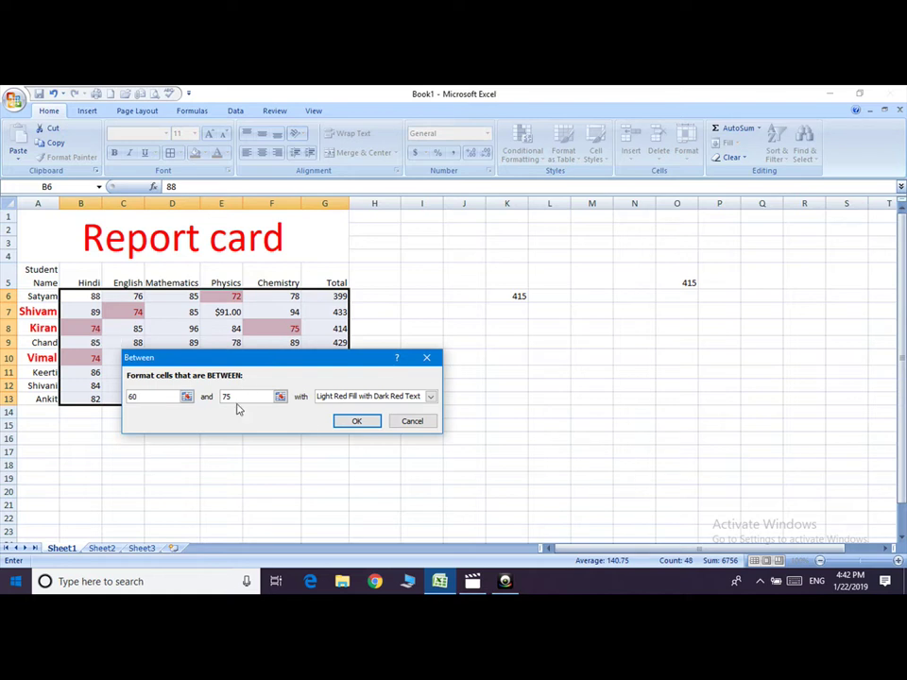
pyautogui.click(417, 421)
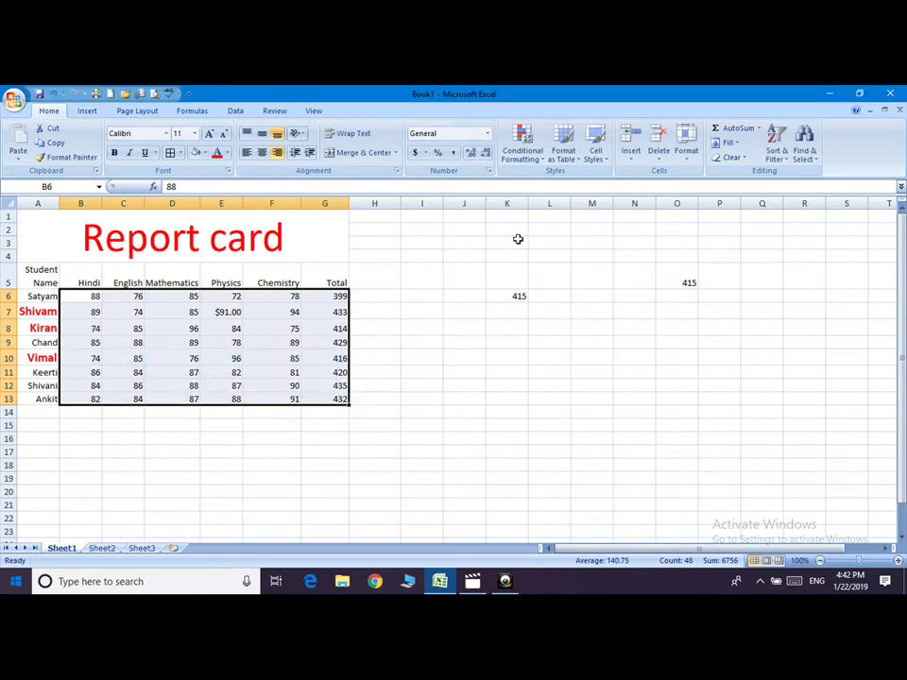
pyautogui.click(534, 159)
pyautogui.moveTo(567, 180)
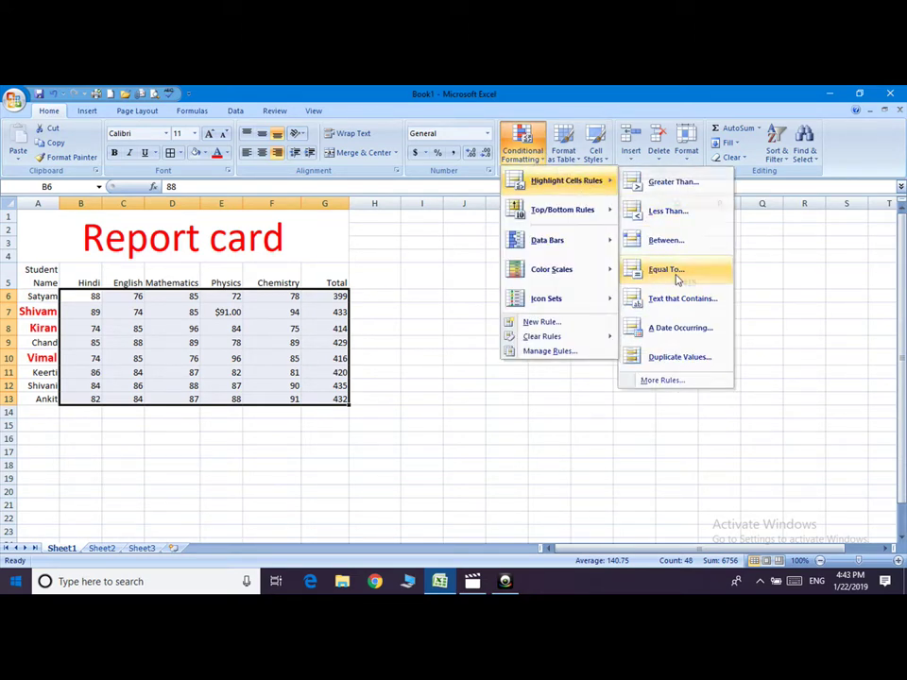
pyautogui.click(677, 272)
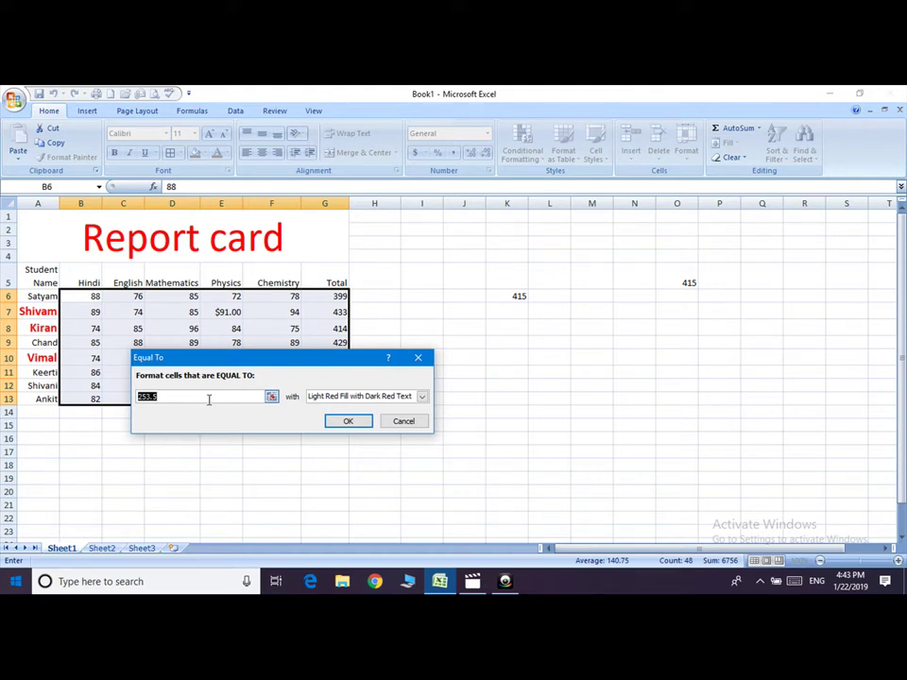
pyautogui.write('74')
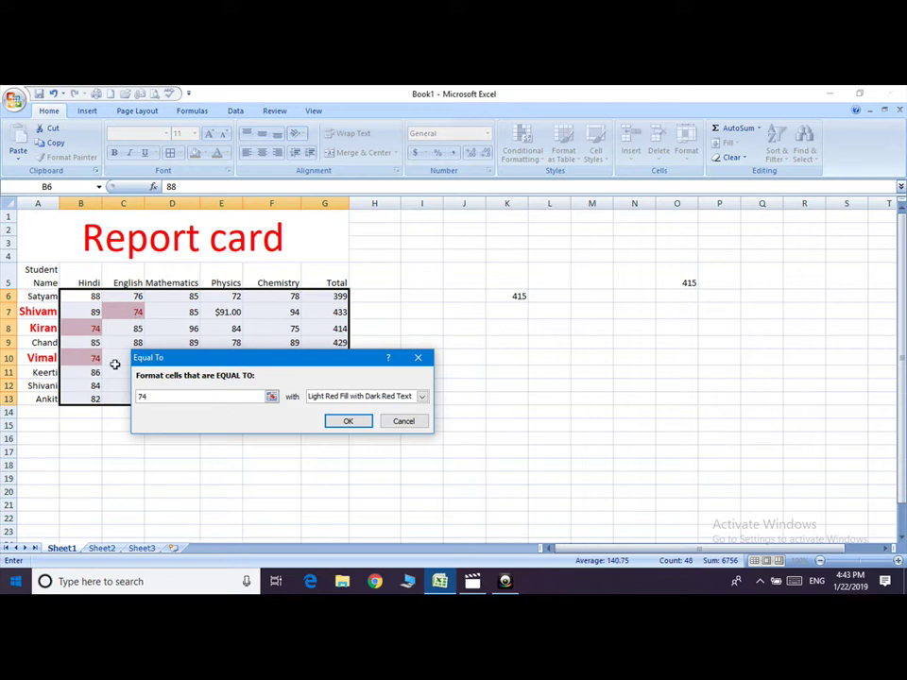
pyautogui.click(399, 422)
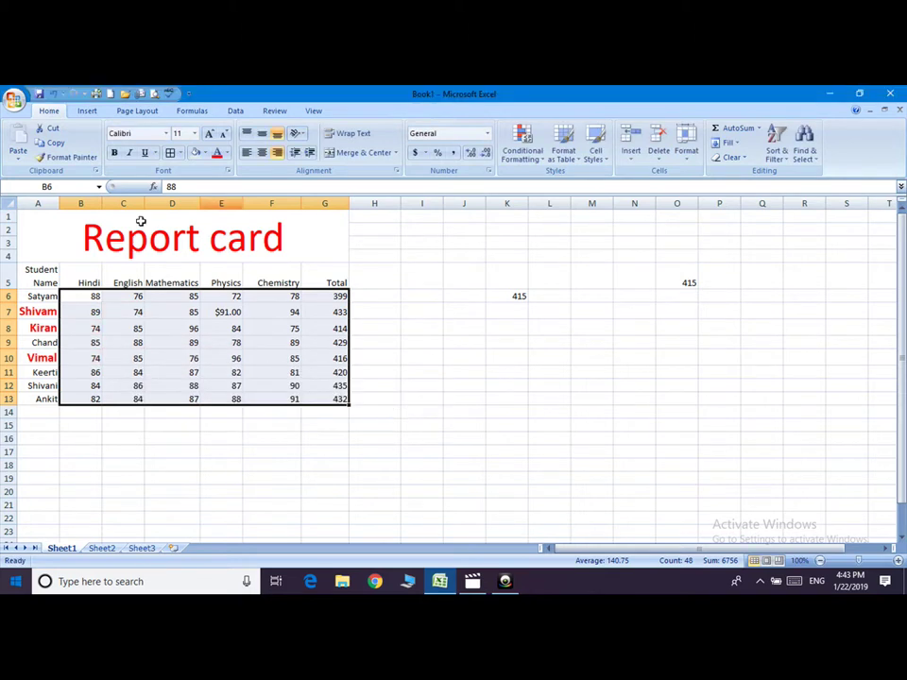
pyautogui.click(524, 151)
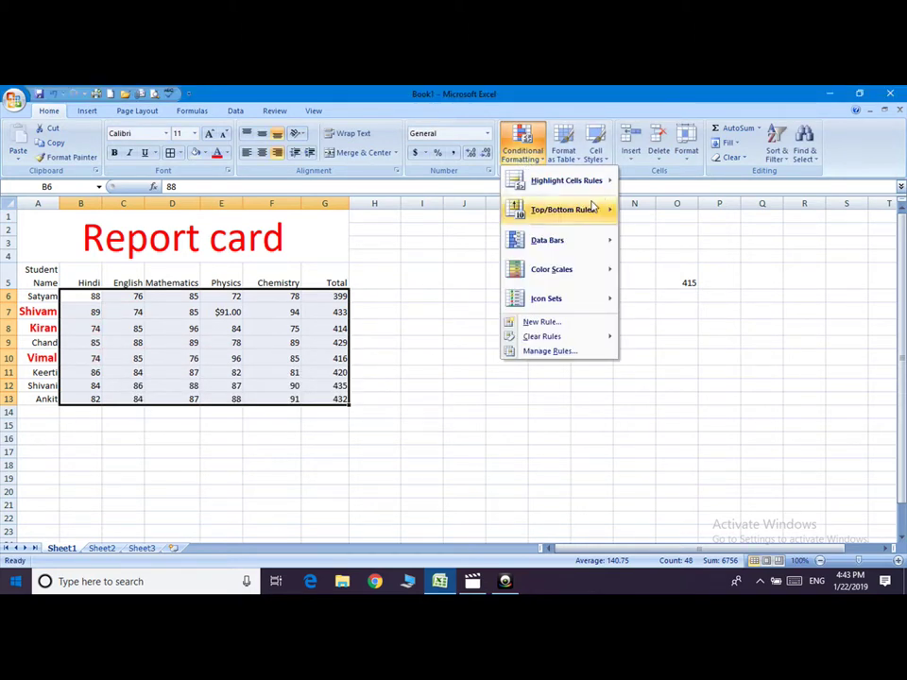
pyautogui.moveTo(566, 180)
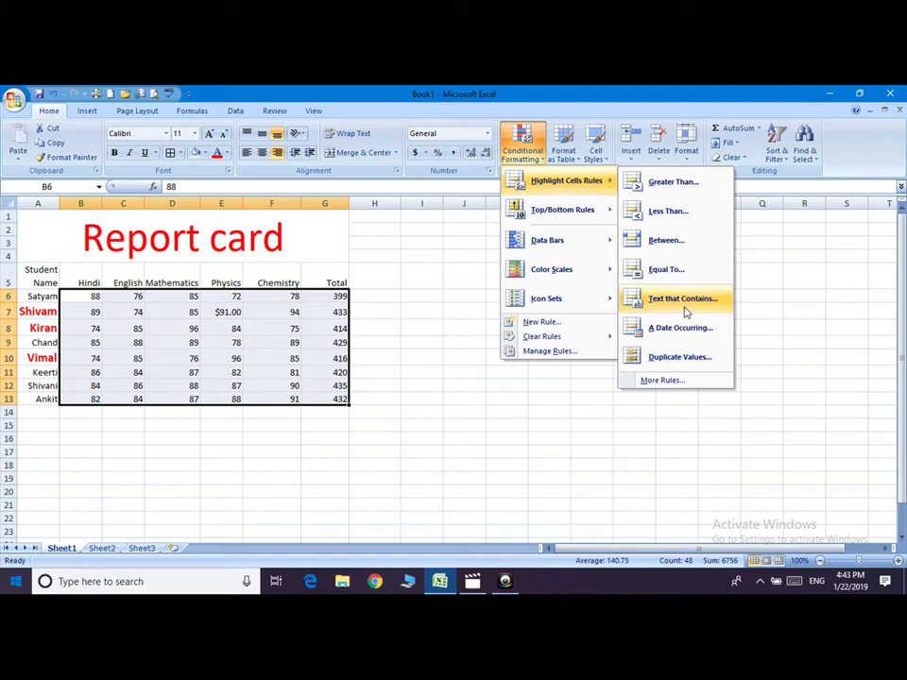
pyautogui.click(674, 359)
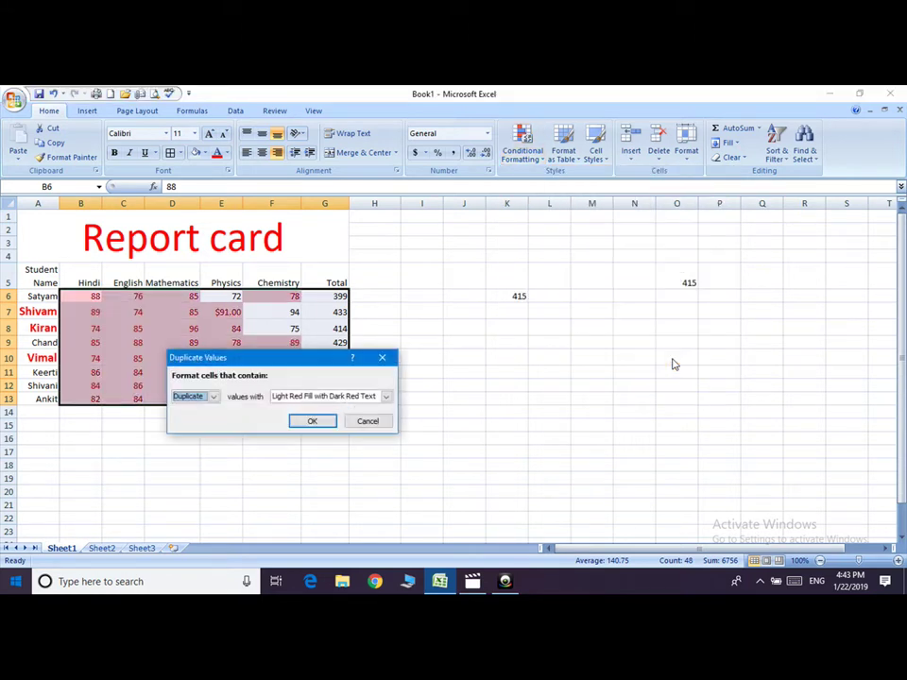
pyautogui.click(214, 398)
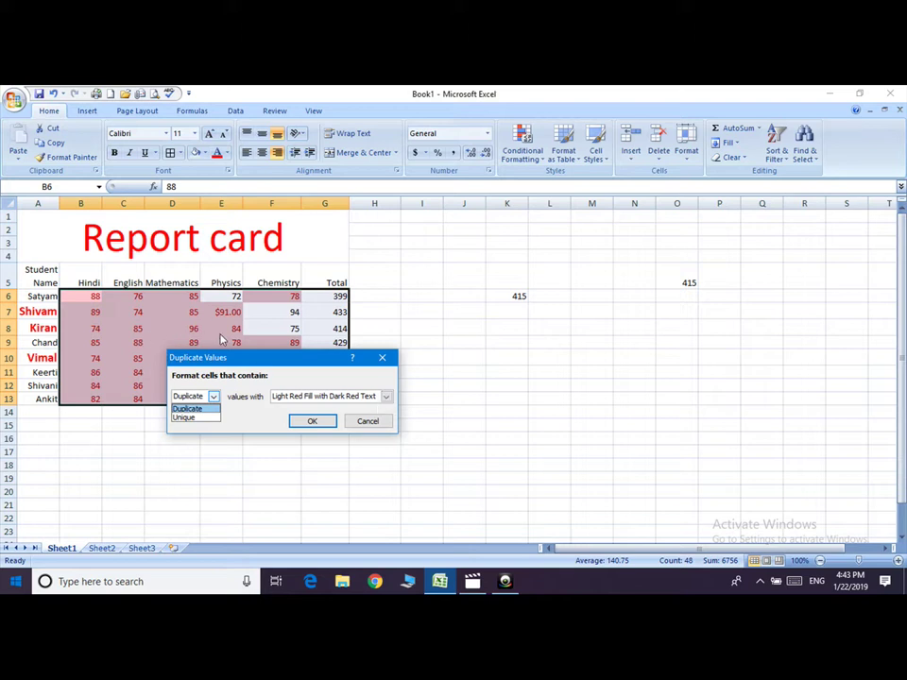
pyautogui.click(384, 425)
pyautogui.click(382, 423)
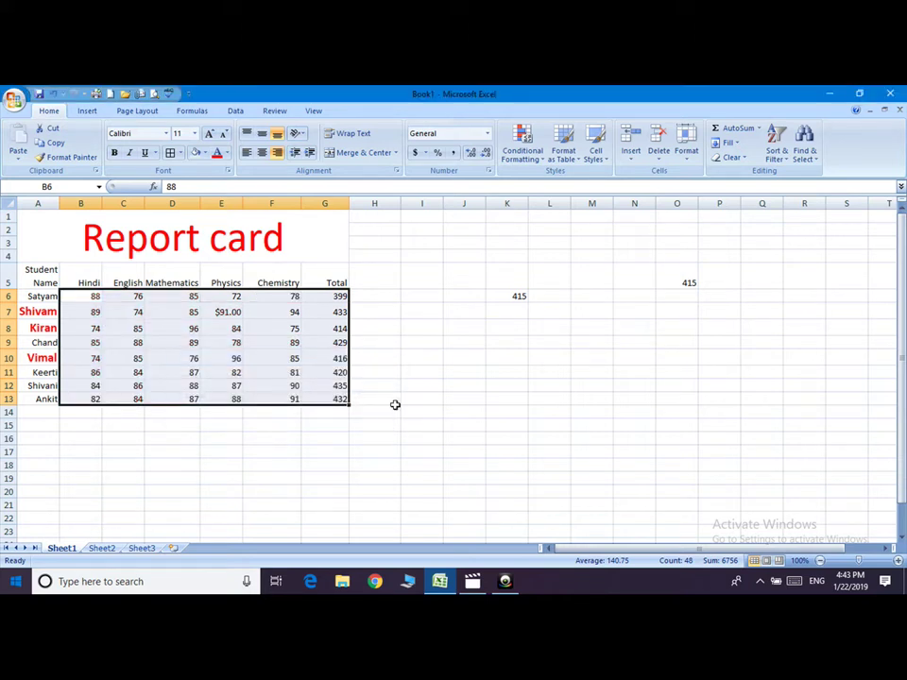
# Preview Top 10 Items and Top 10% rules on the marks B6:F13, discarding both.
pyautogui.click(534, 158)
pyautogui.moveTo(562, 209)
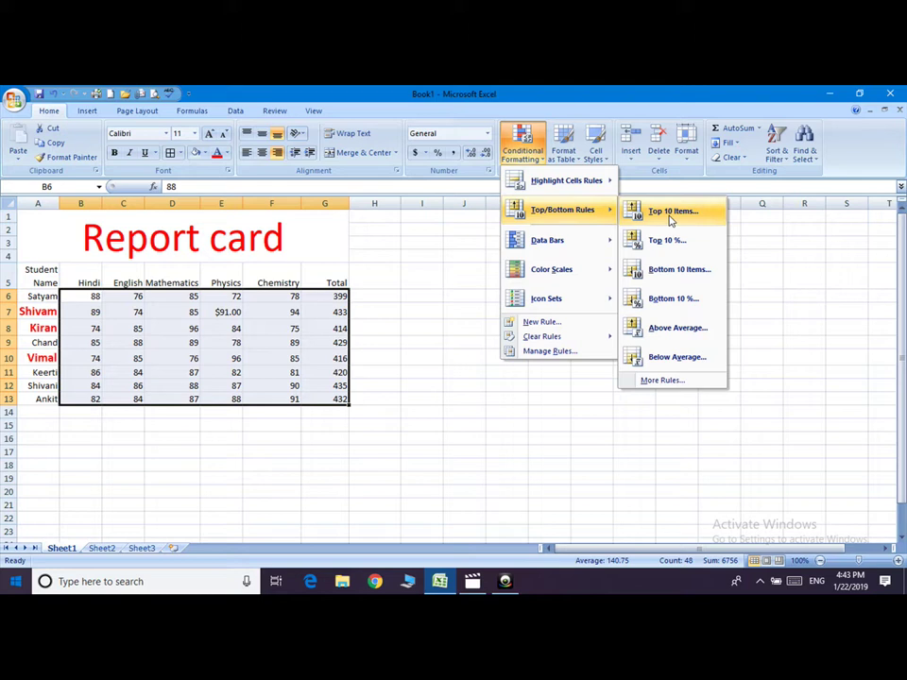
pyautogui.click(671, 220)
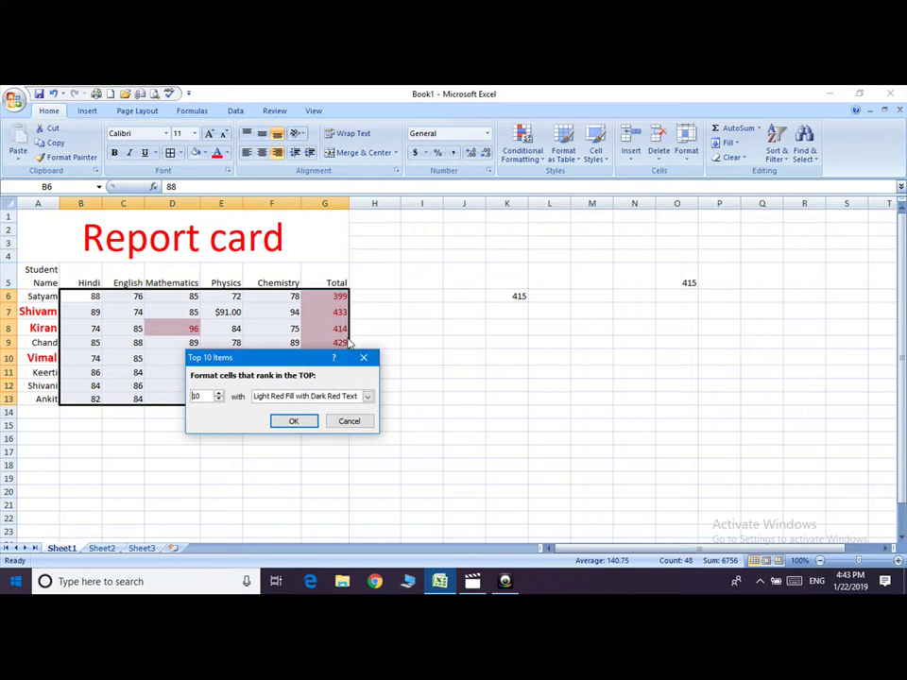
pyautogui.click(348, 421)
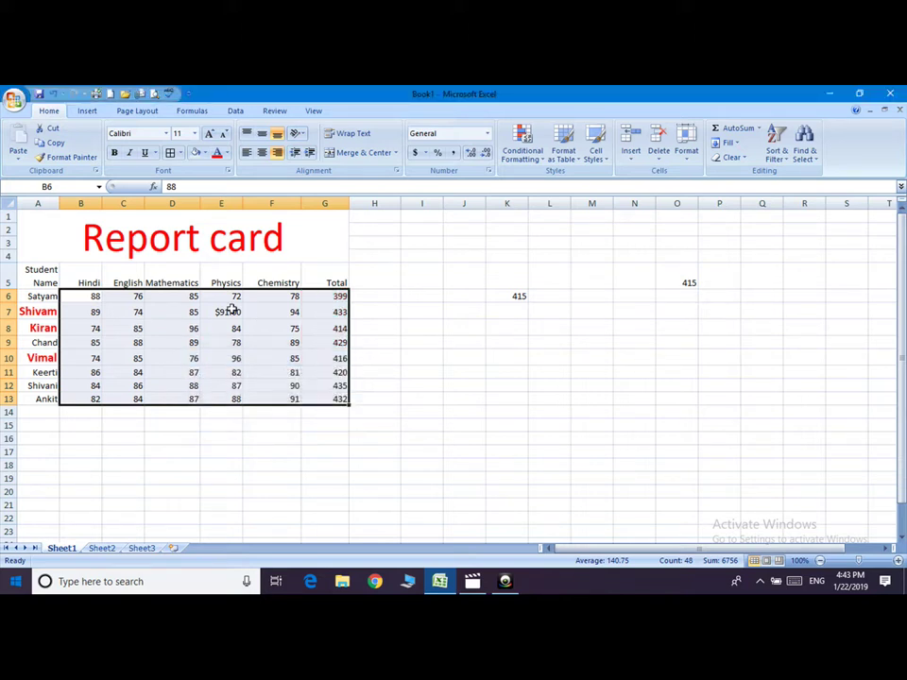
pyautogui.click(64, 296)
pyautogui.moveTo(64, 295); pyautogui.dragTo(270, 398)
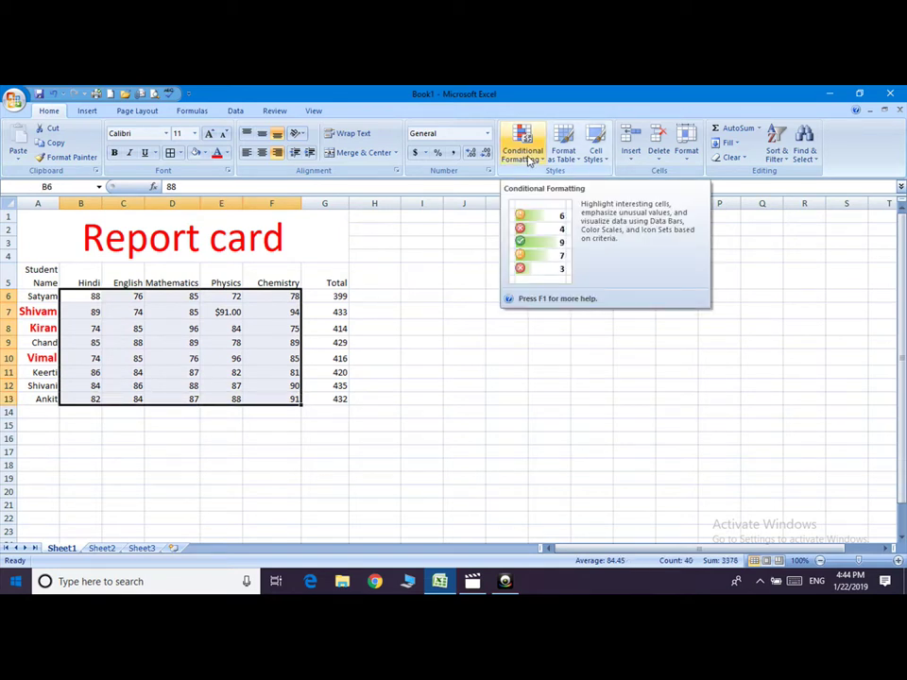
pyautogui.click(526, 156)
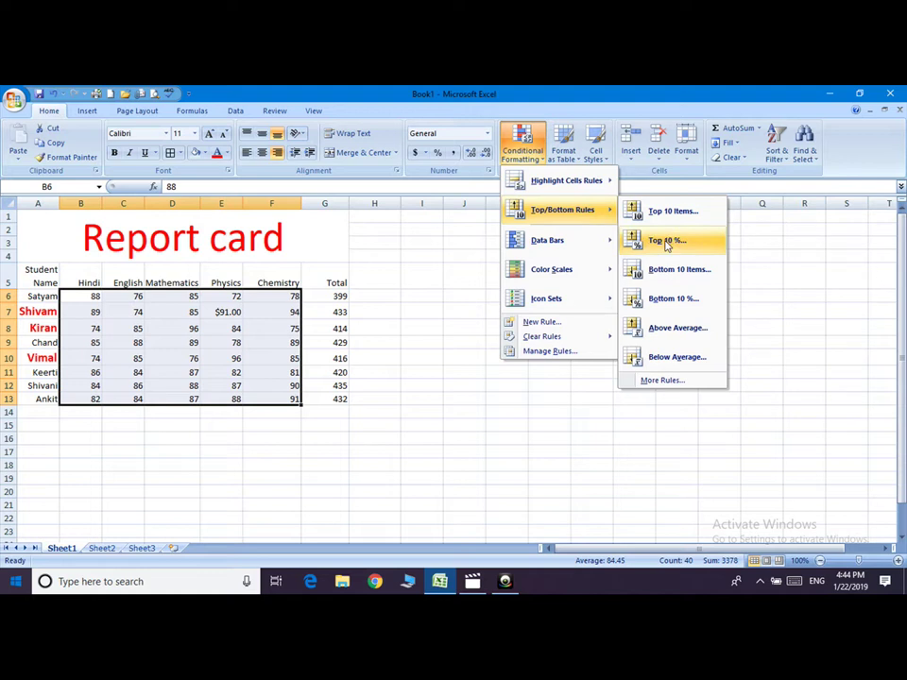
pyautogui.click(667, 242)
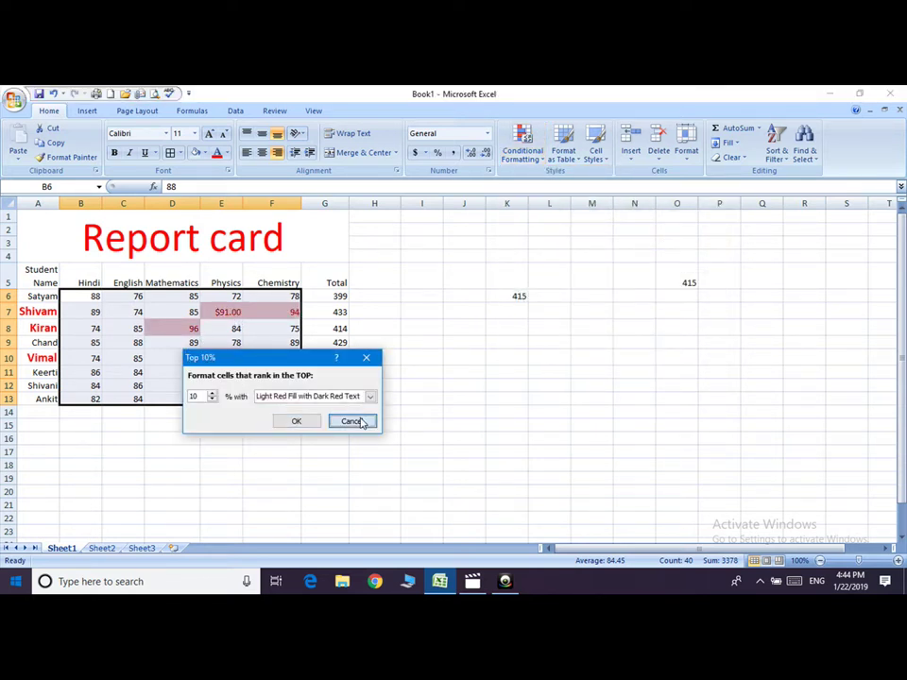
pyautogui.click(352, 422)
# Preview an Above Average rule with Light Red Fill and Dark Red Text, then cancel it.
pyautogui.click(521, 148)
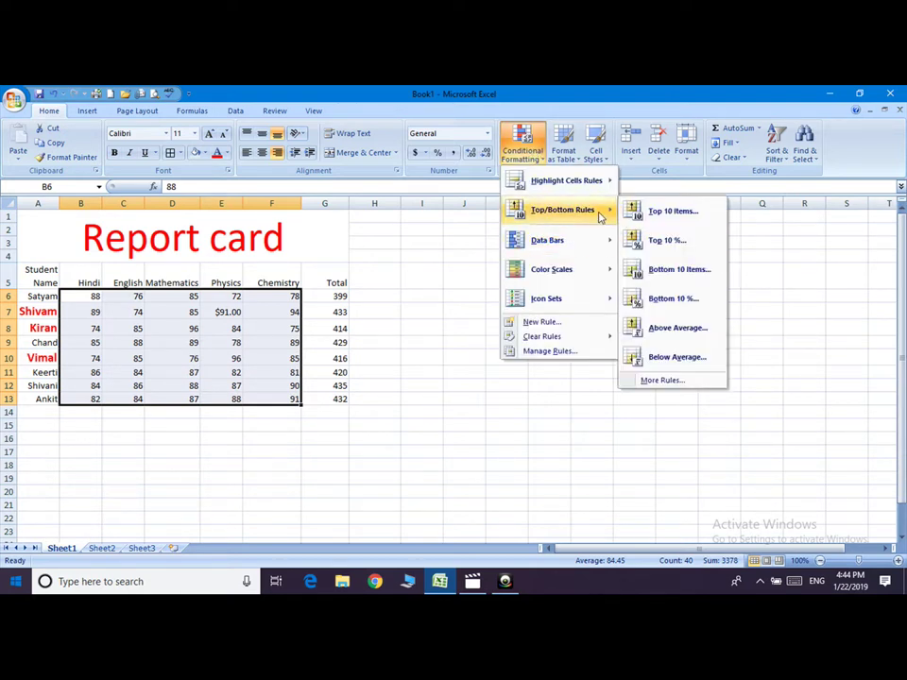
pyautogui.moveTo(562, 209)
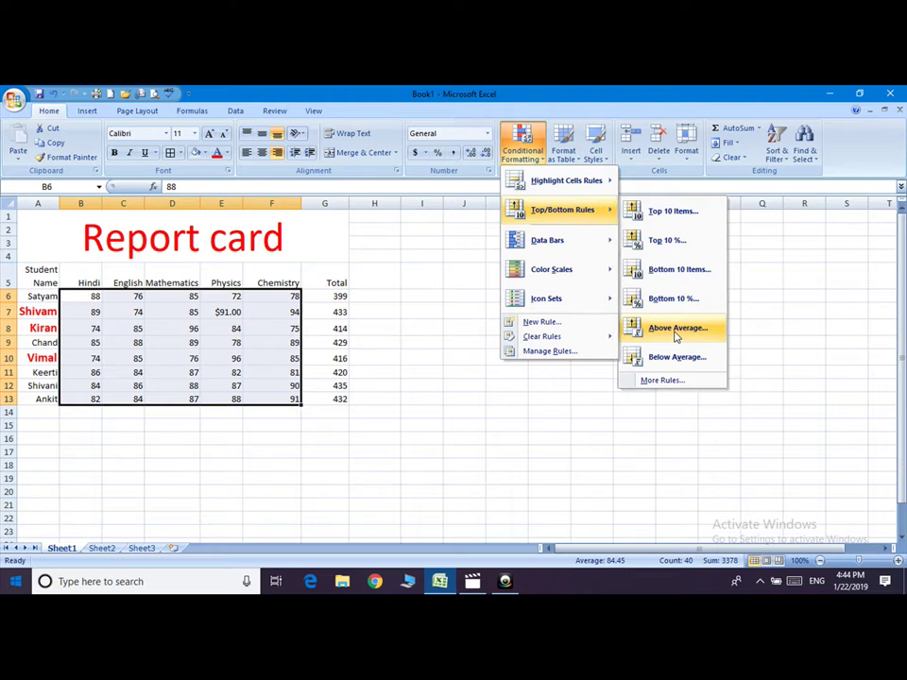
pyautogui.click(676, 328)
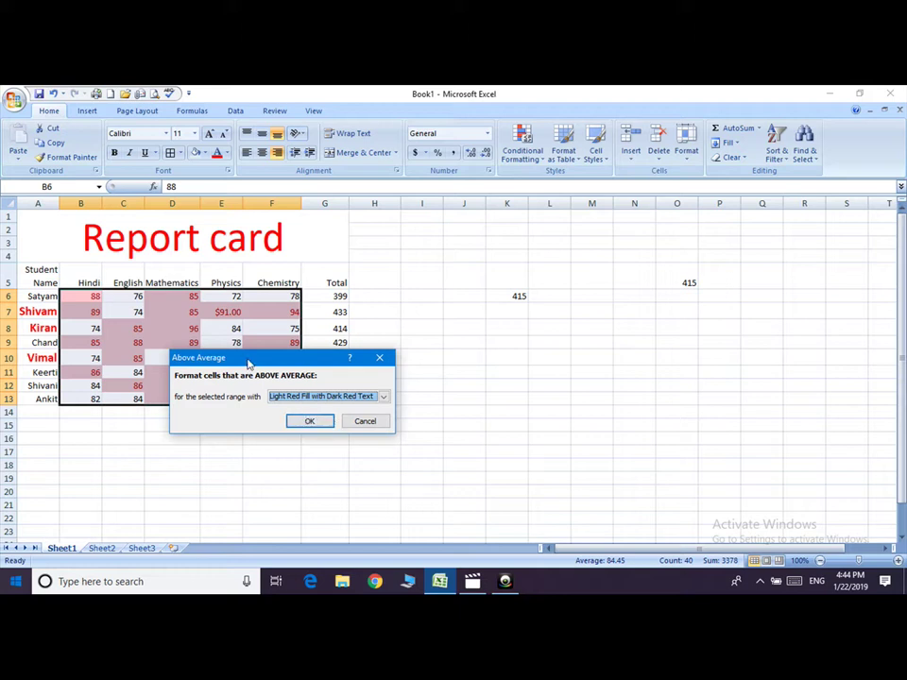
pyautogui.click(382, 397)
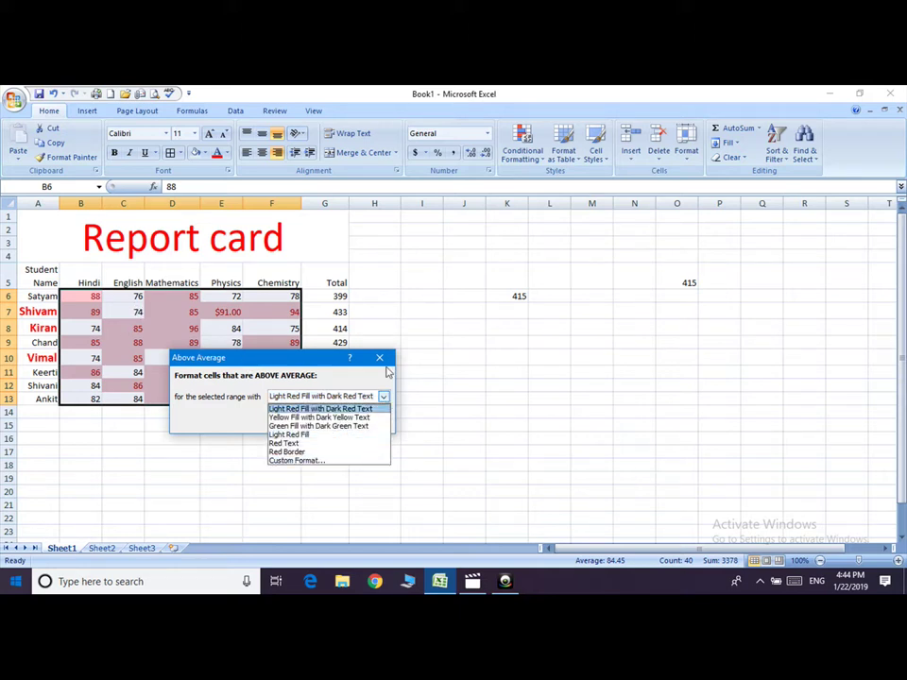
pyautogui.click(383, 361)
pyautogui.click(380, 359)
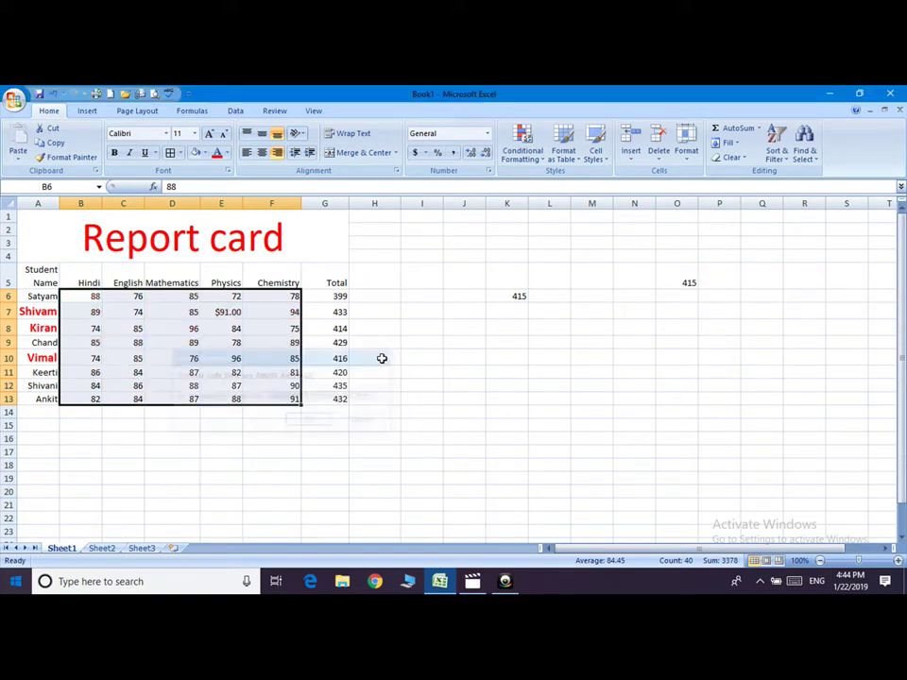
# Show the Conditional Formatting menu of rule types for the marks.
pyautogui.click(528, 161)
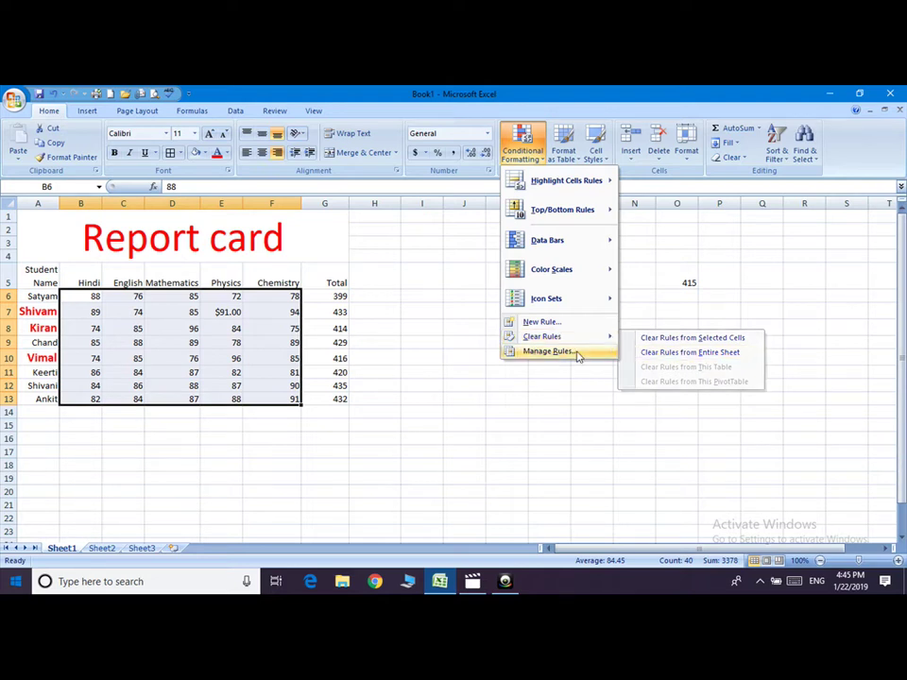
# Format A5:G13 as a Medium-style table with headers, then undo the table formatting.
pyautogui.click(565, 156)
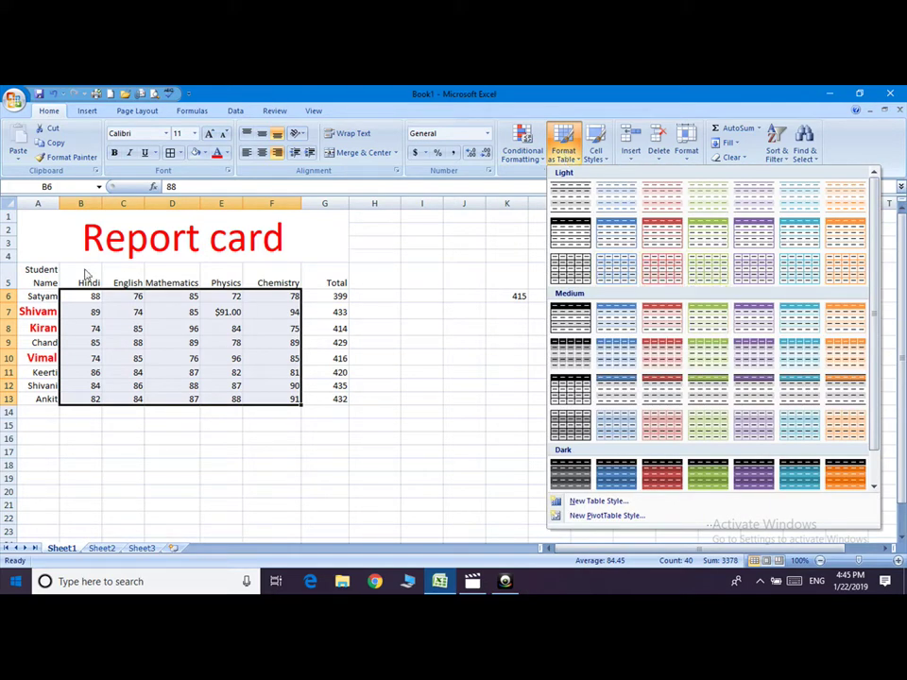
pyautogui.click(43, 272)
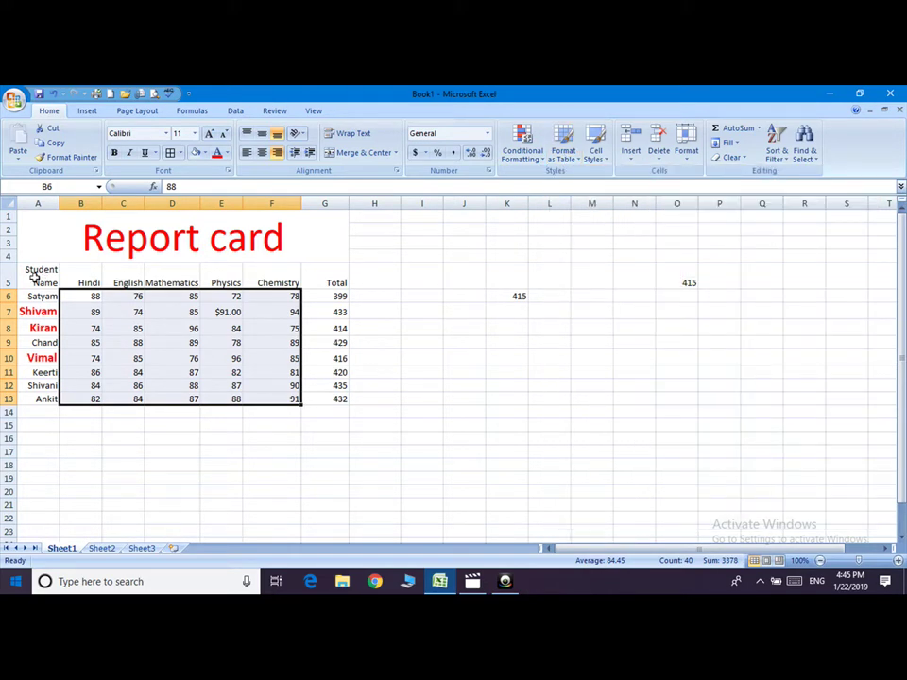
pyautogui.click(42, 280)
pyautogui.moveTo(43, 280); pyautogui.dragTo(312, 398)
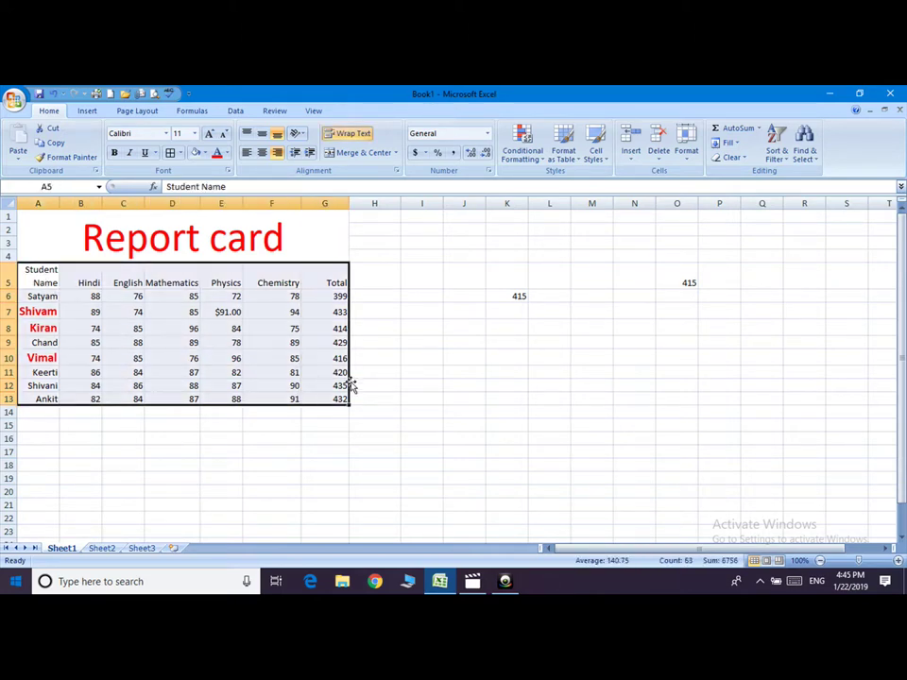
pyautogui.click(564, 149)
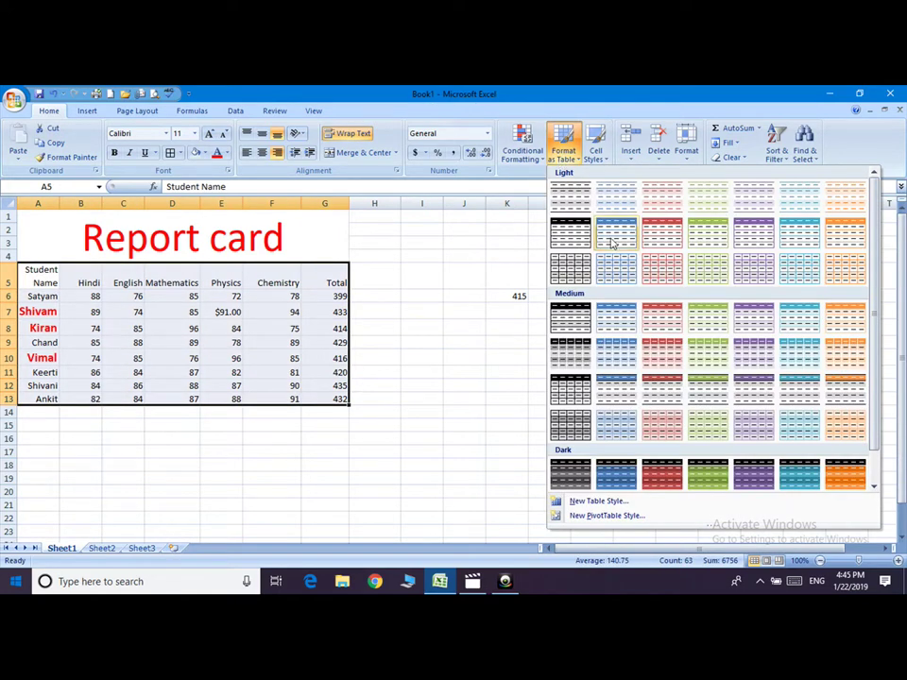
pyautogui.click(619, 317)
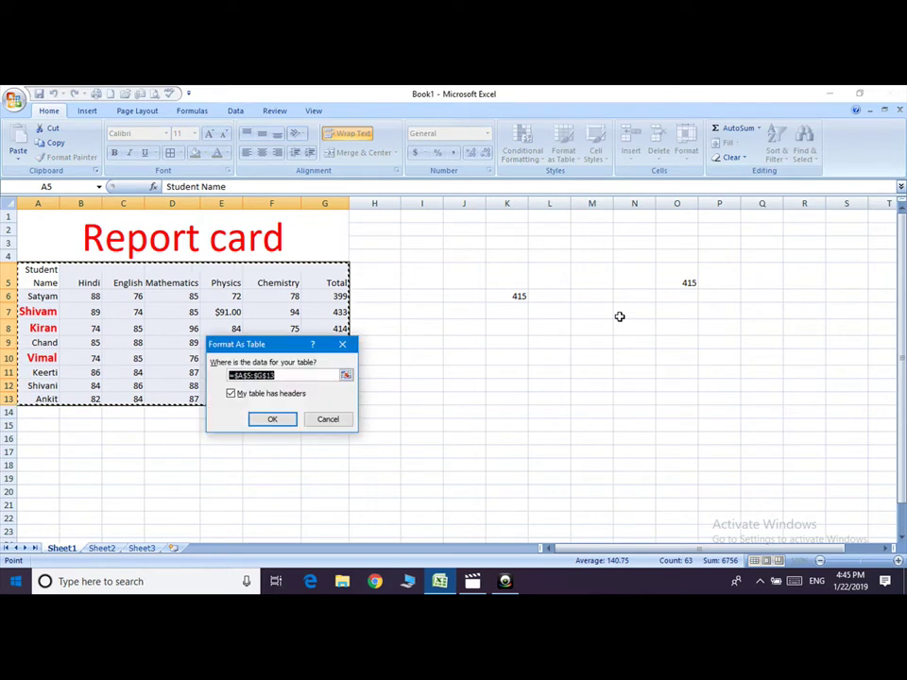
pyautogui.click(274, 421)
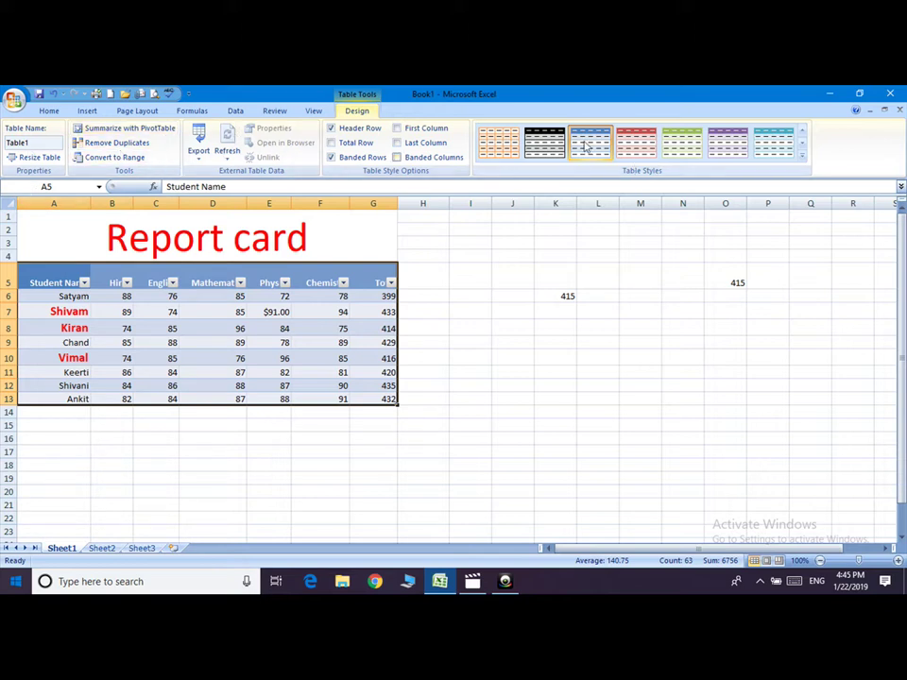
pyautogui.hotkey('ctrl', 'z')
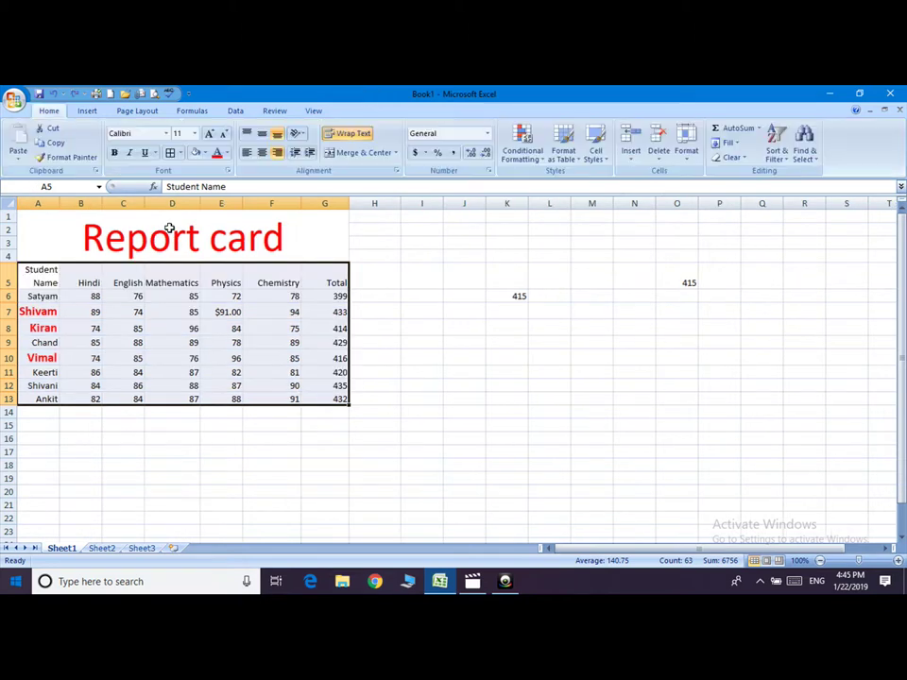
pyautogui.click(572, 161)
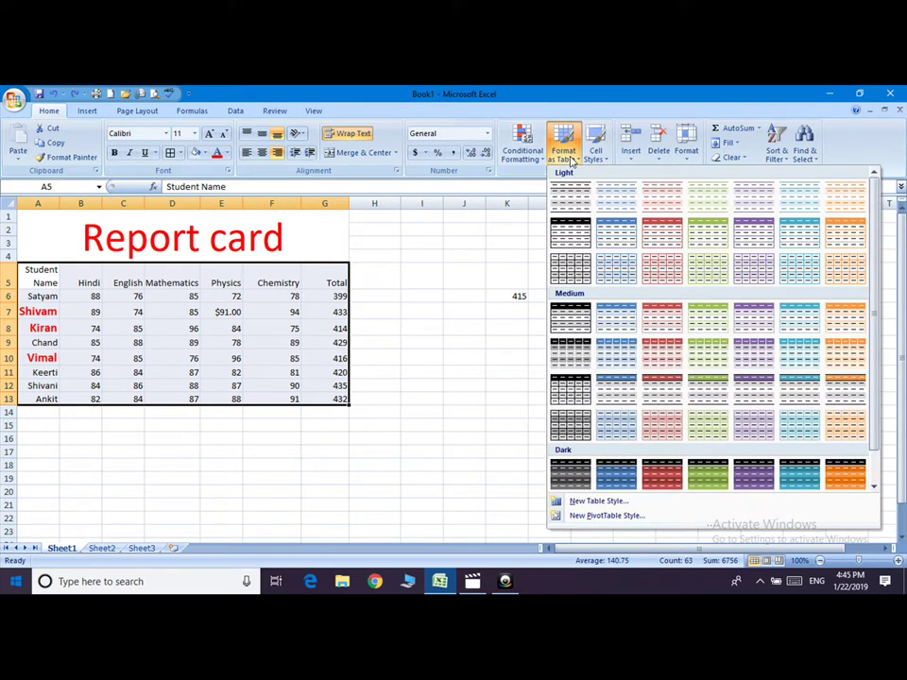
pyautogui.click(579, 162)
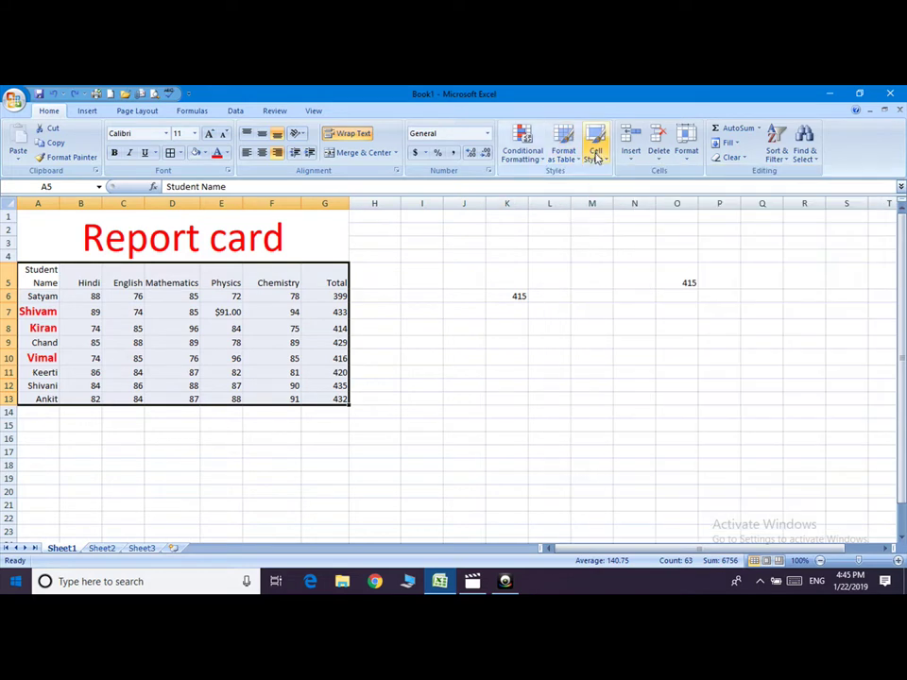
pyautogui.click(601, 160)
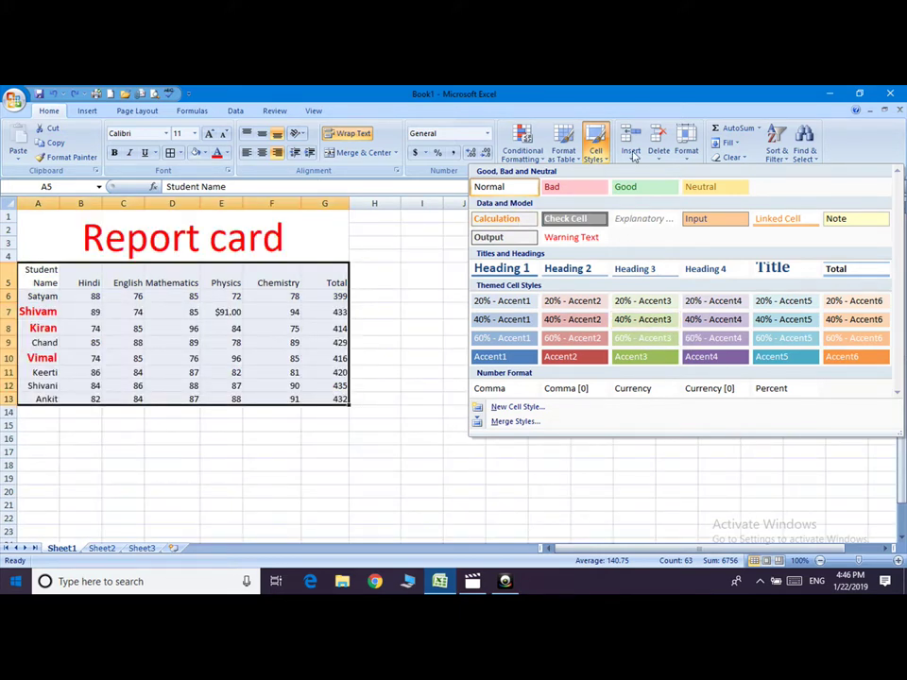
pyautogui.click(631, 151)
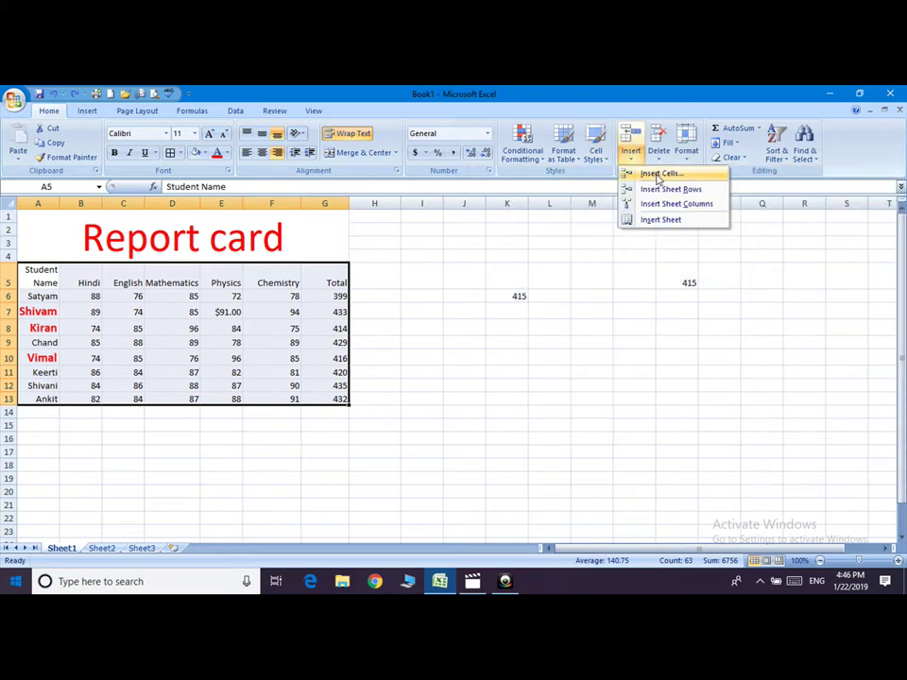
pyautogui.click(218, 312)
# Insert a blank cell at E7, shifting the Physics marks down one row.
pyautogui.click(218, 313)
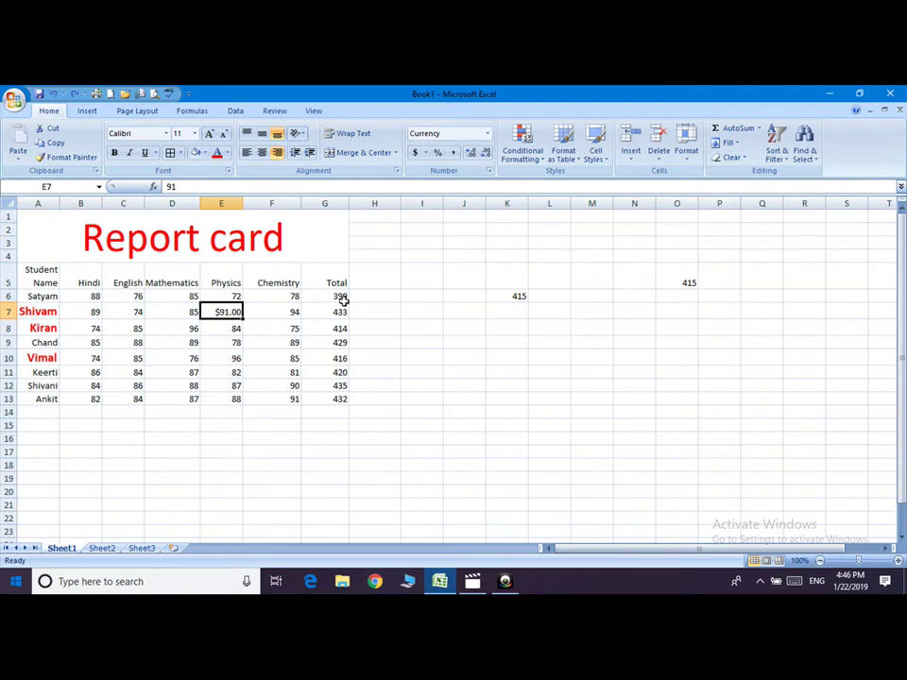
pyautogui.click(630, 156)
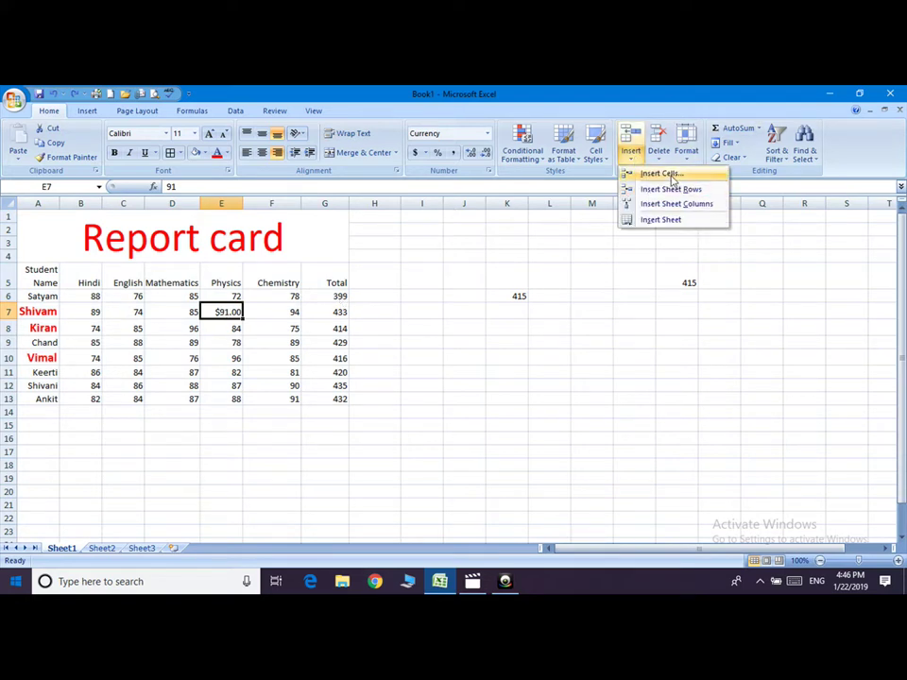
pyautogui.click(662, 175)
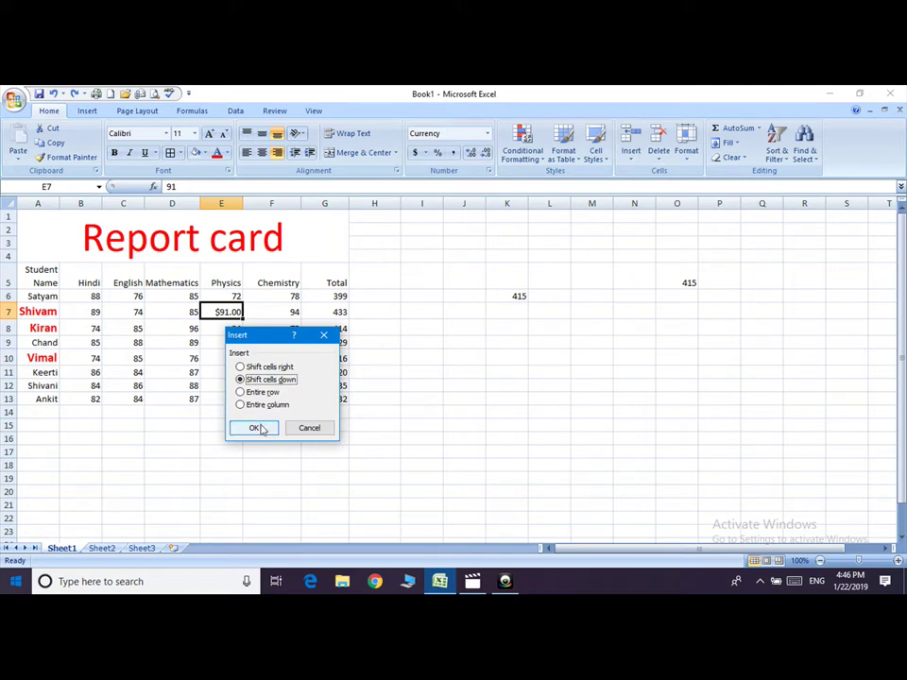
pyautogui.click(255, 428)
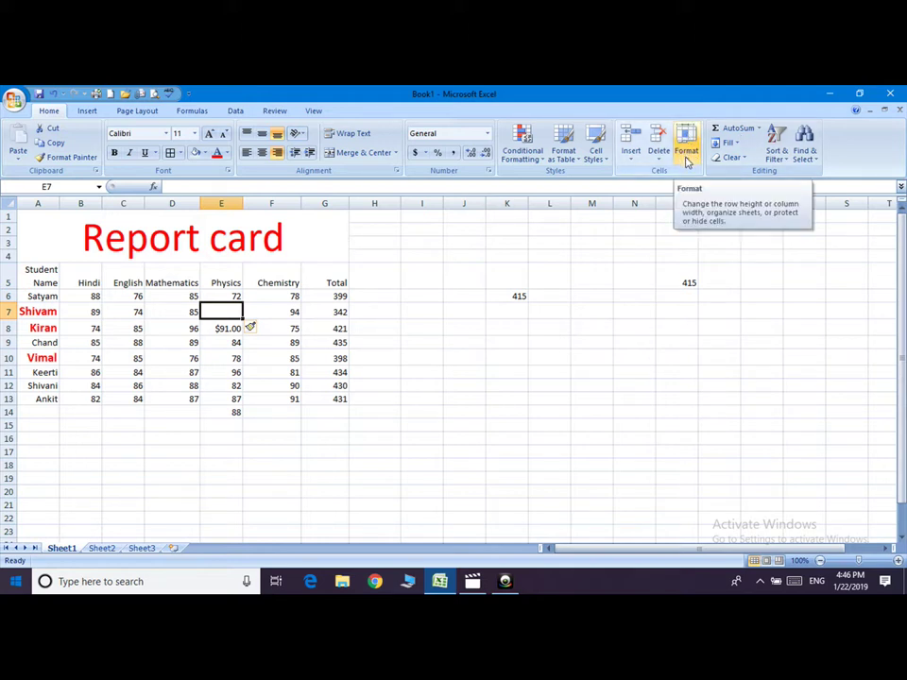
pyautogui.click(632, 161)
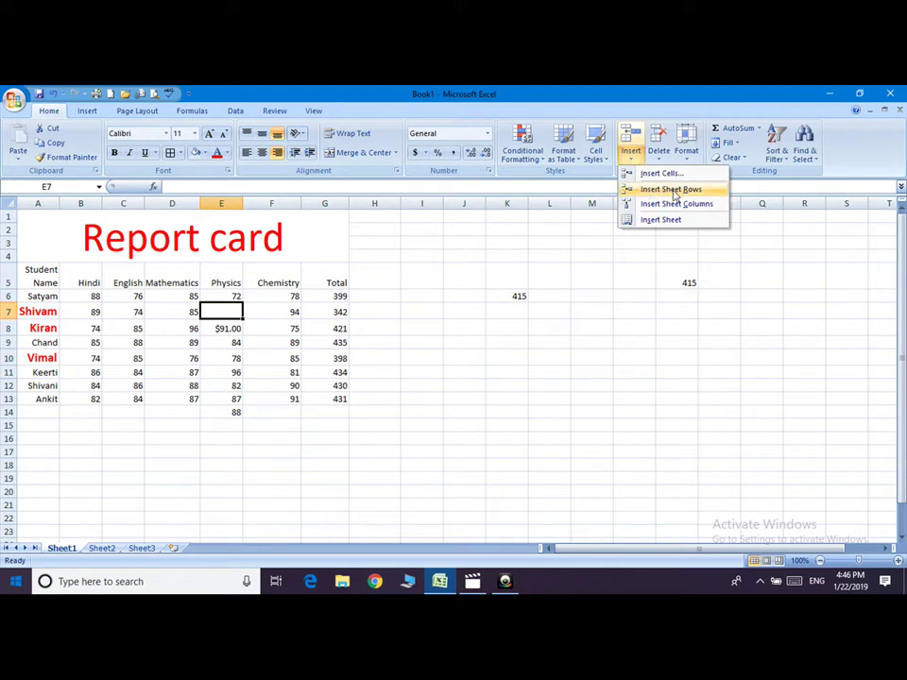
# Insert a blank sheet row 7 above Shivam's marks.
pyautogui.press('Escape')
pyautogui.click(6, 311)
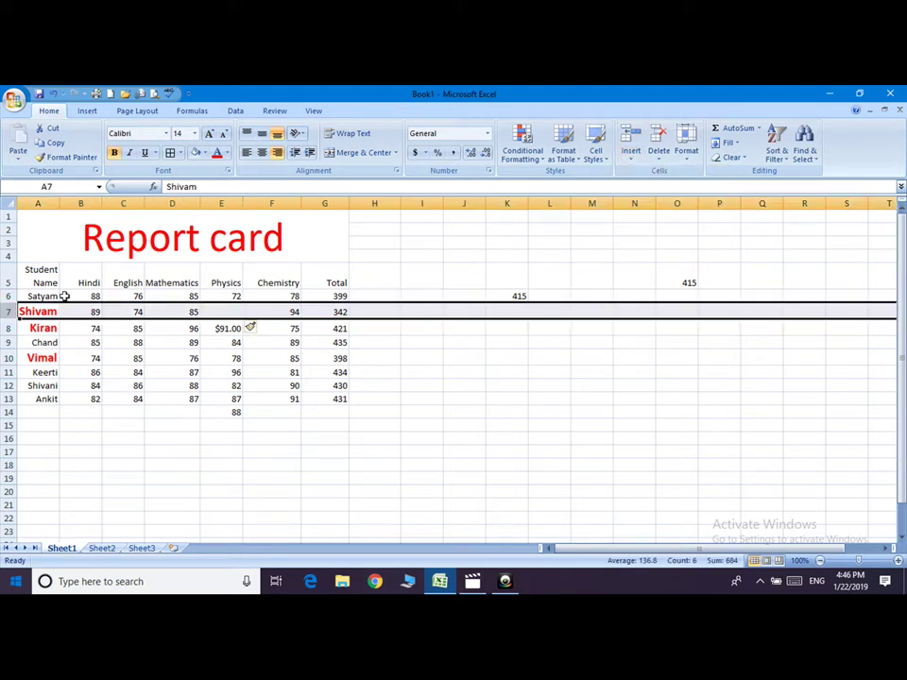
pyautogui.click(635, 163)
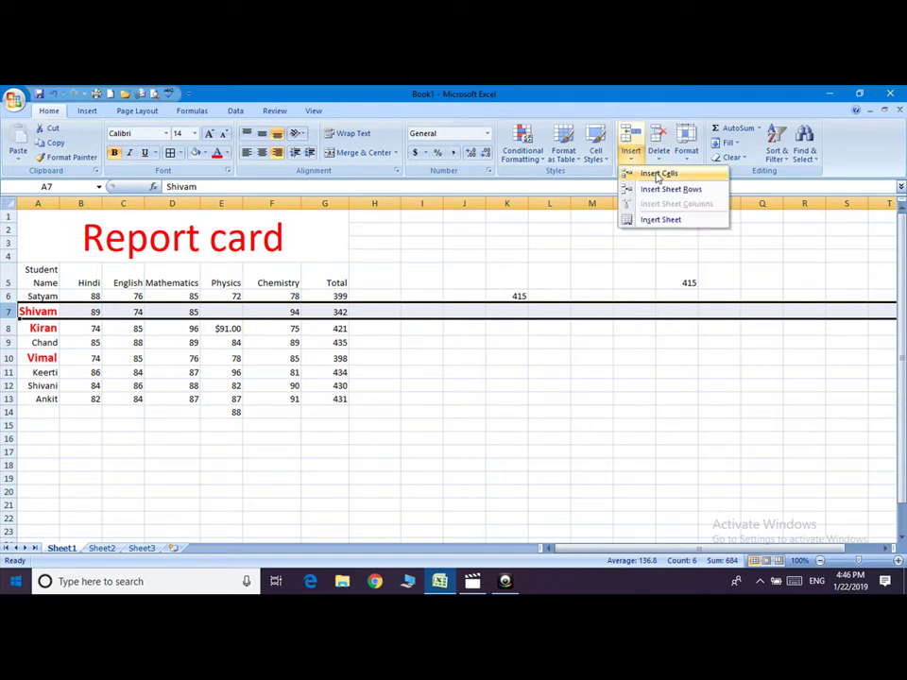
pyautogui.click(678, 190)
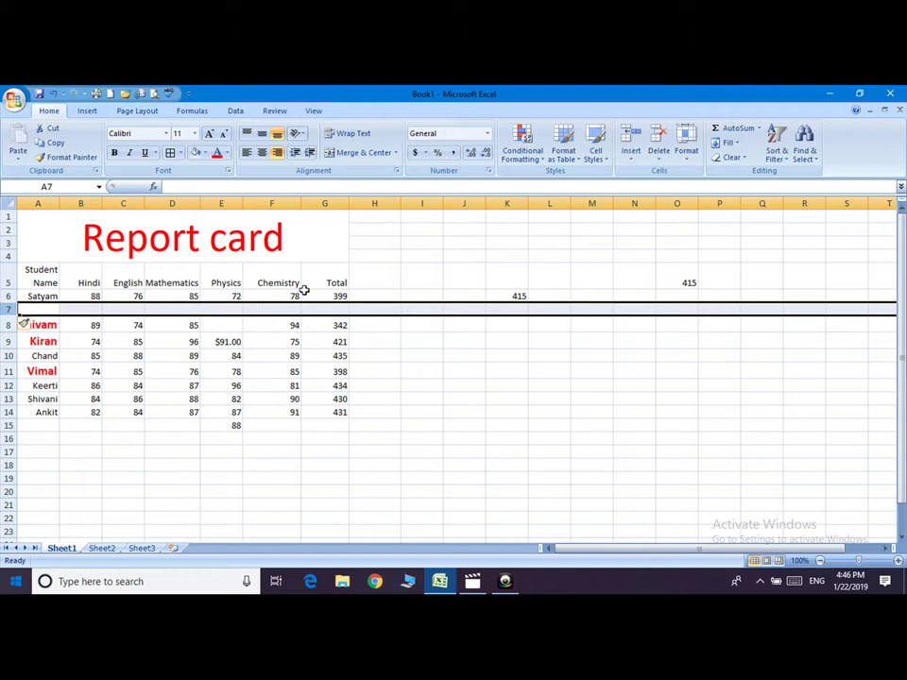
# Insert a blank column before Mathematics, then delete it and the blank row 7.
pyautogui.click(177, 204)
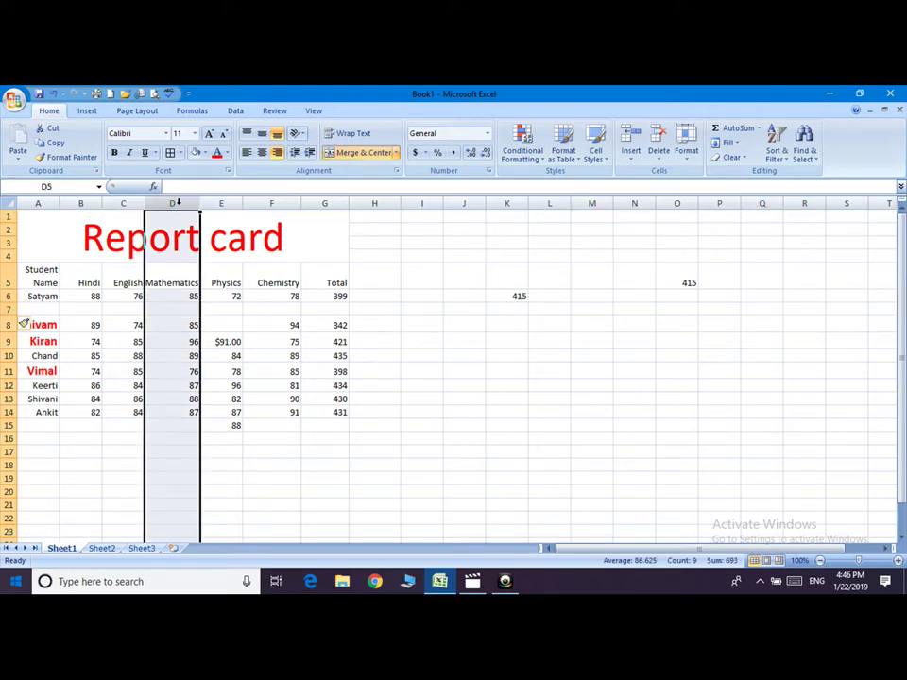
pyautogui.hotkey('ctrl', 'shift', '+')
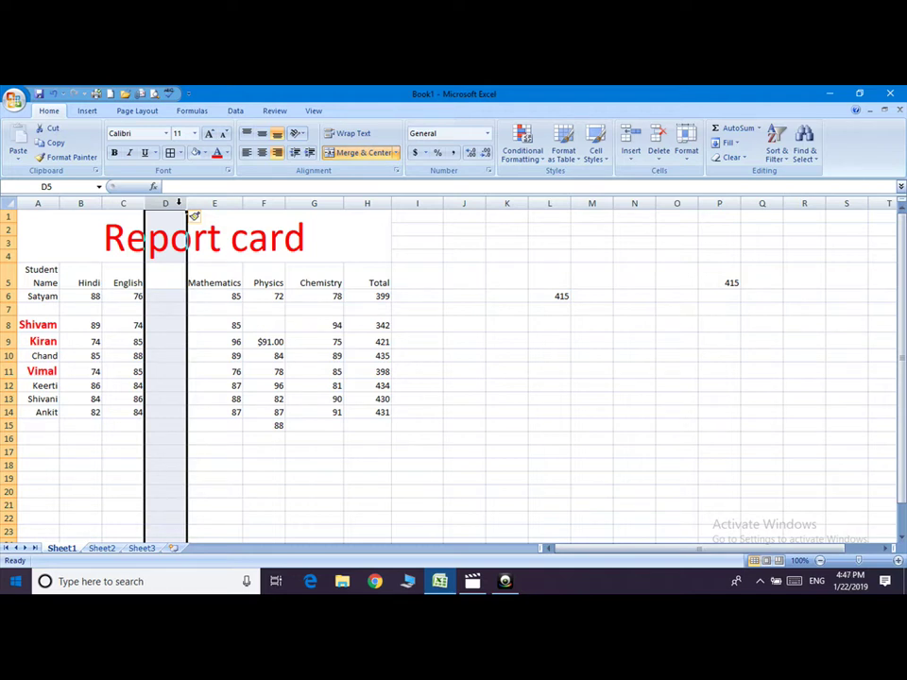
pyautogui.hotkey('ctrl', '-')
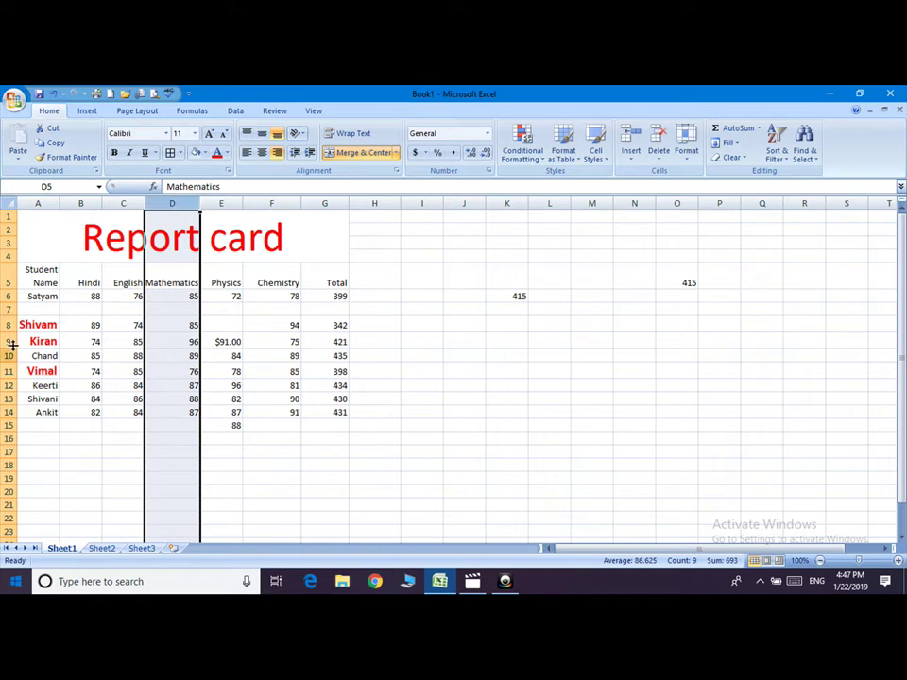
pyautogui.click(7, 310)
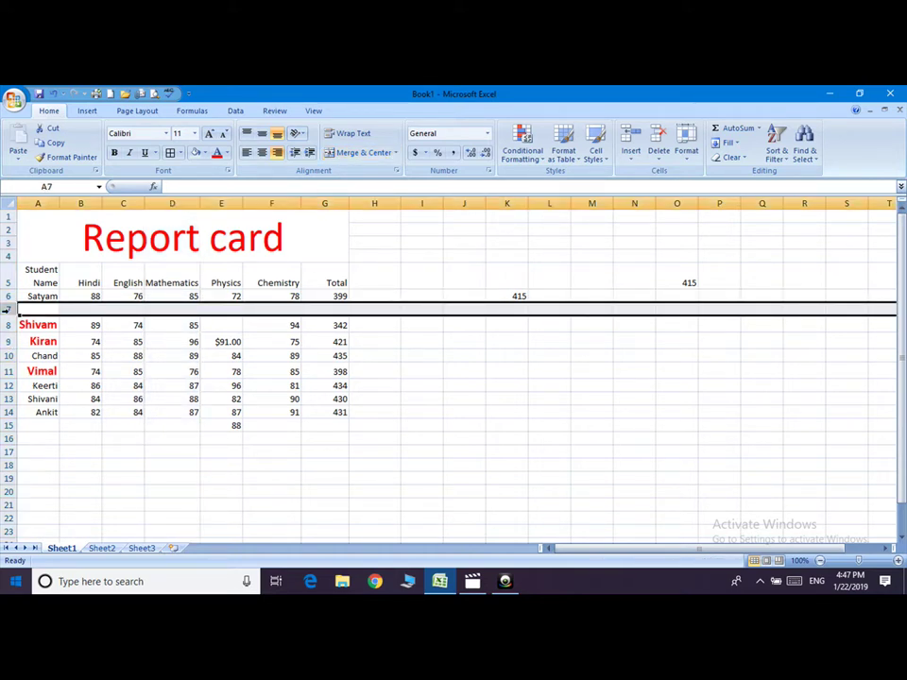
pyautogui.hotkey('ctrl', '-')
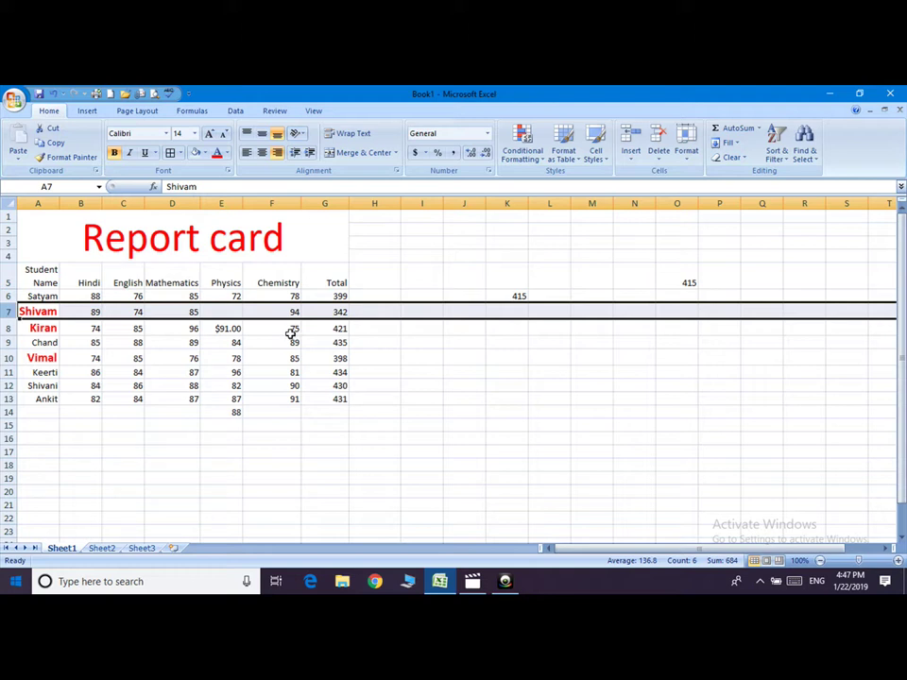
pyautogui.click(631, 154)
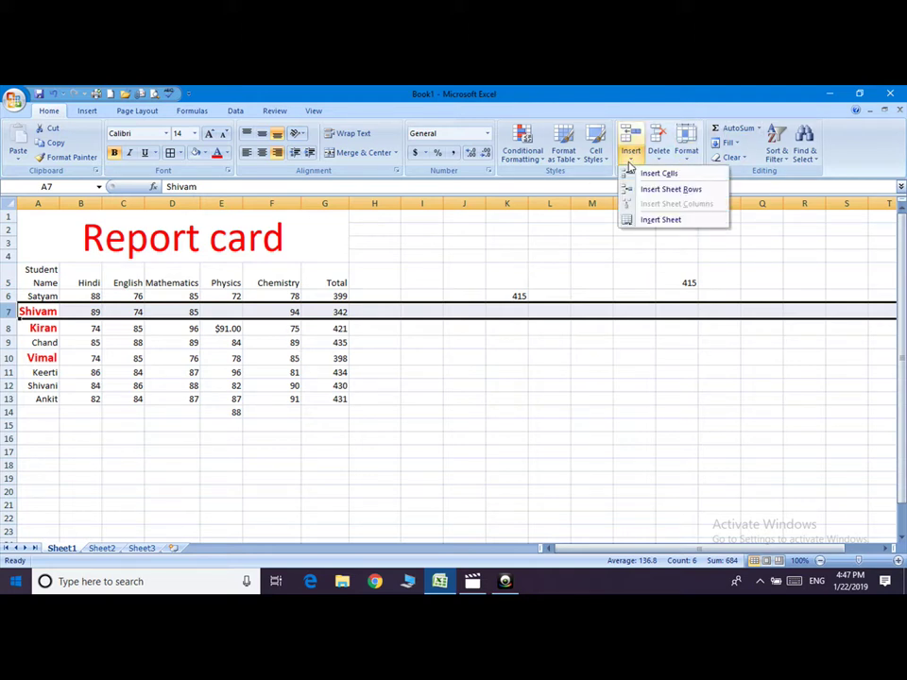
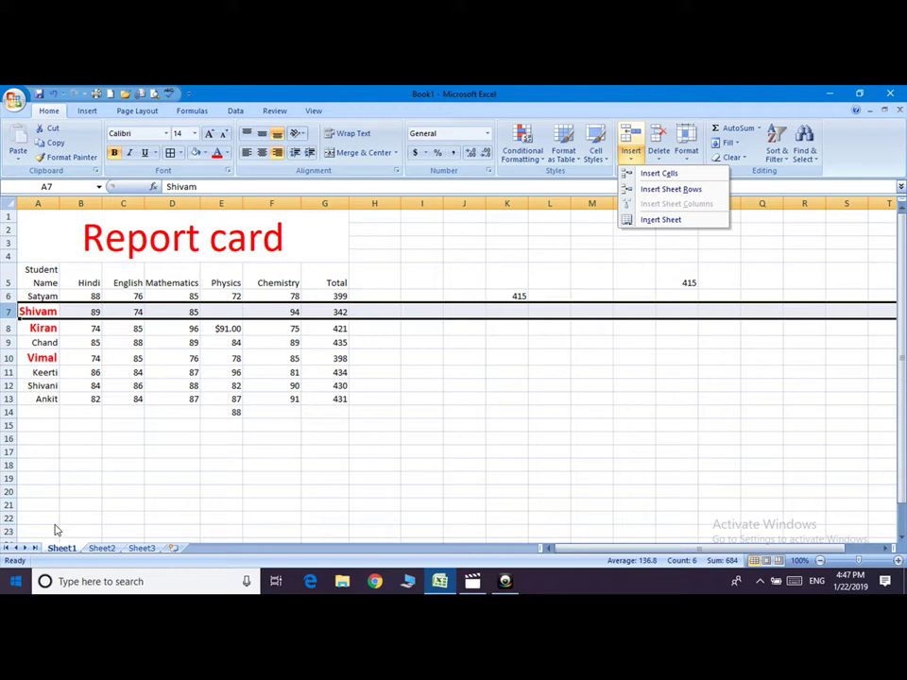
# Add a new blank worksheet, then delete the new Sheet4.
pyautogui.click(674, 221)
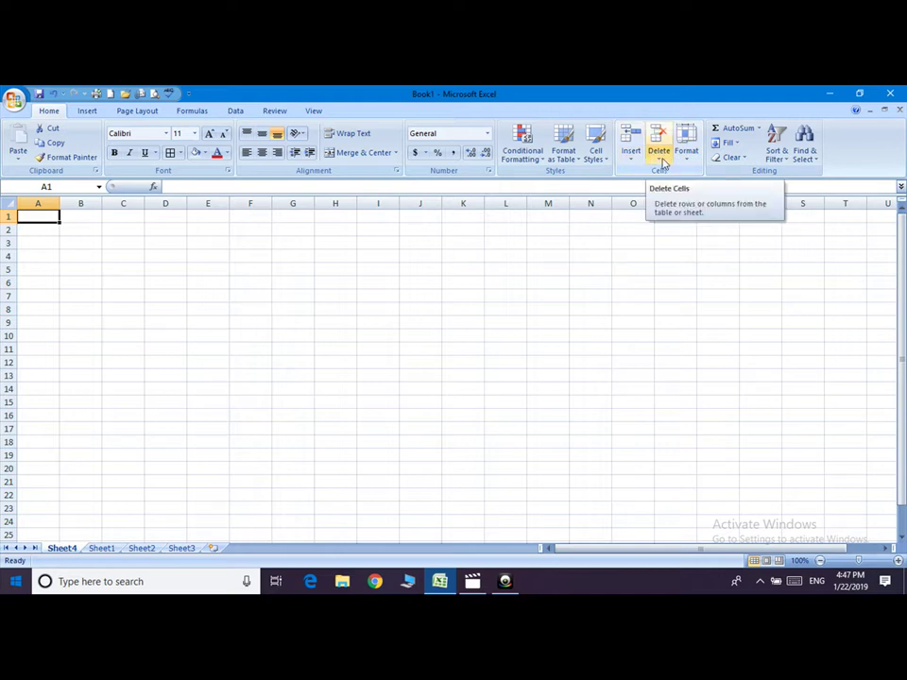
pyautogui.click(663, 162)
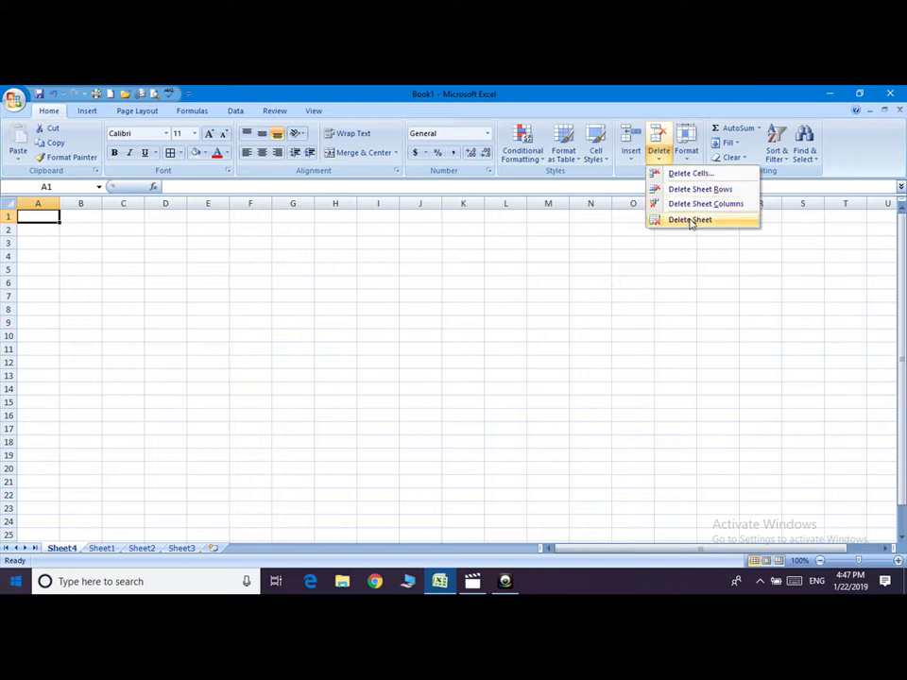
pyautogui.click(691, 221)
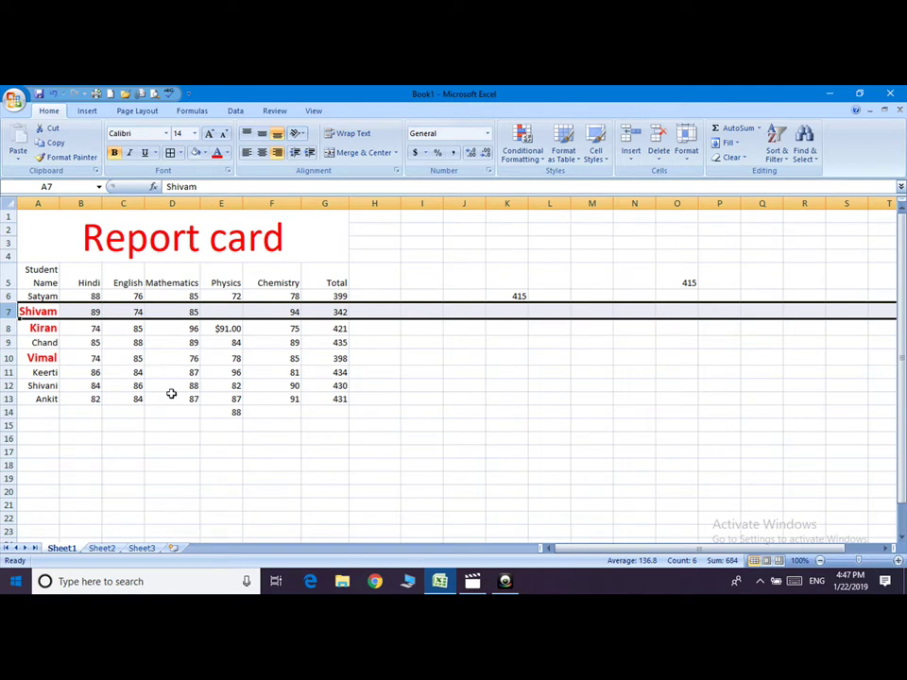
# Delete Kiran's $91.00 Physics mark in E8, shifting the cells below up.
pyautogui.click(228, 328)
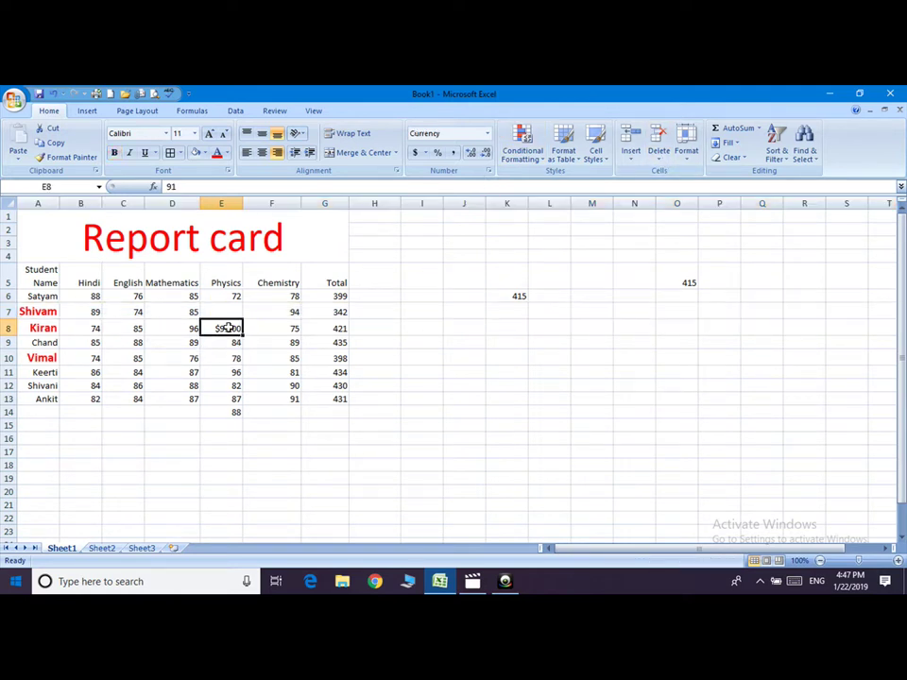
pyautogui.click(660, 158)
pyautogui.click(691, 176)
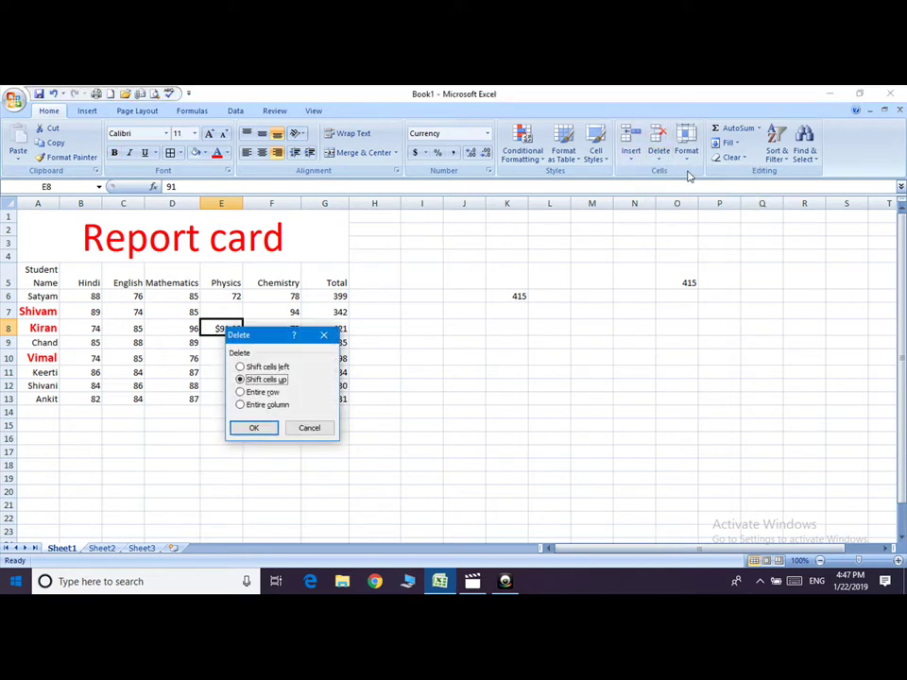
pyautogui.click(254, 427)
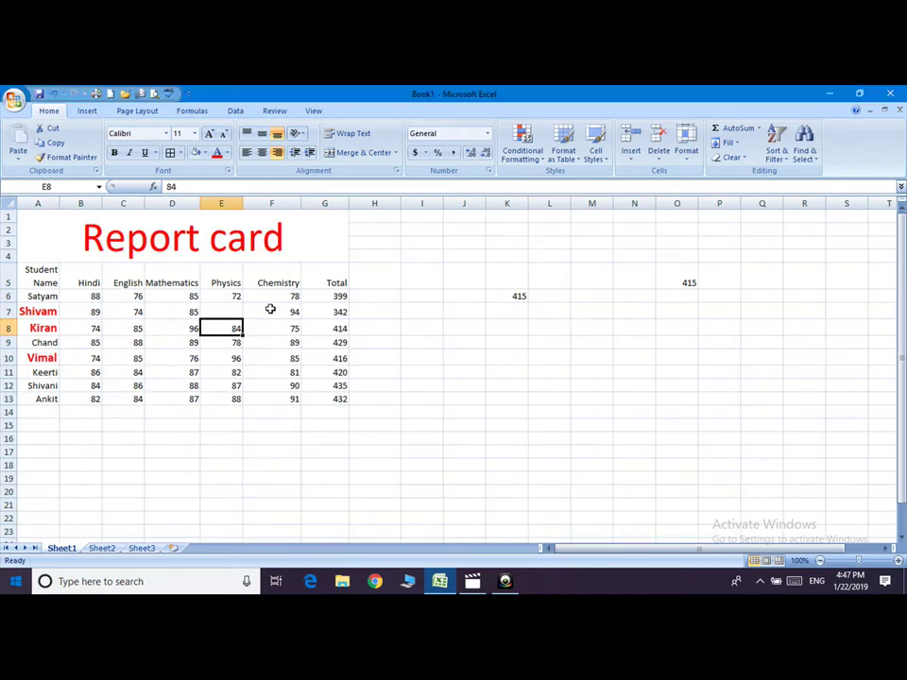
# Enter 78 as Shivam's Physics mark in E7.
pyautogui.click(236, 313)
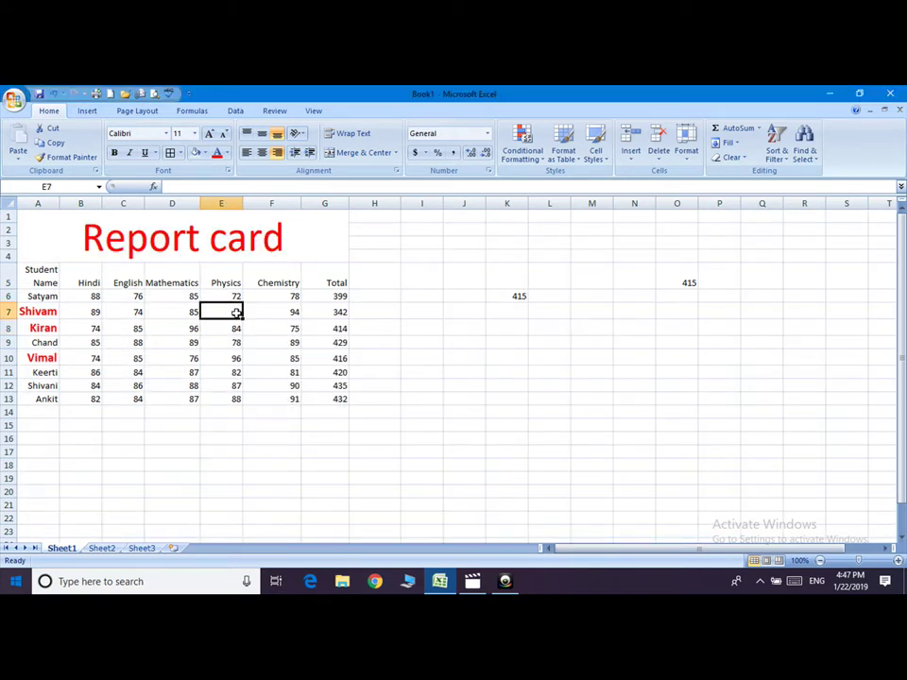
pyautogui.write('78')
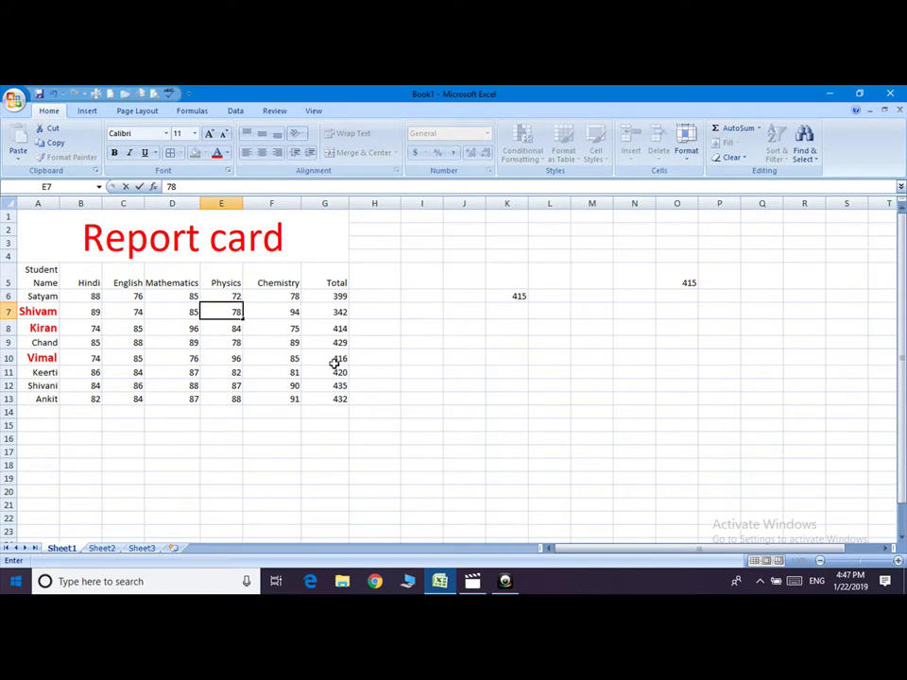
pyautogui.click(688, 151)
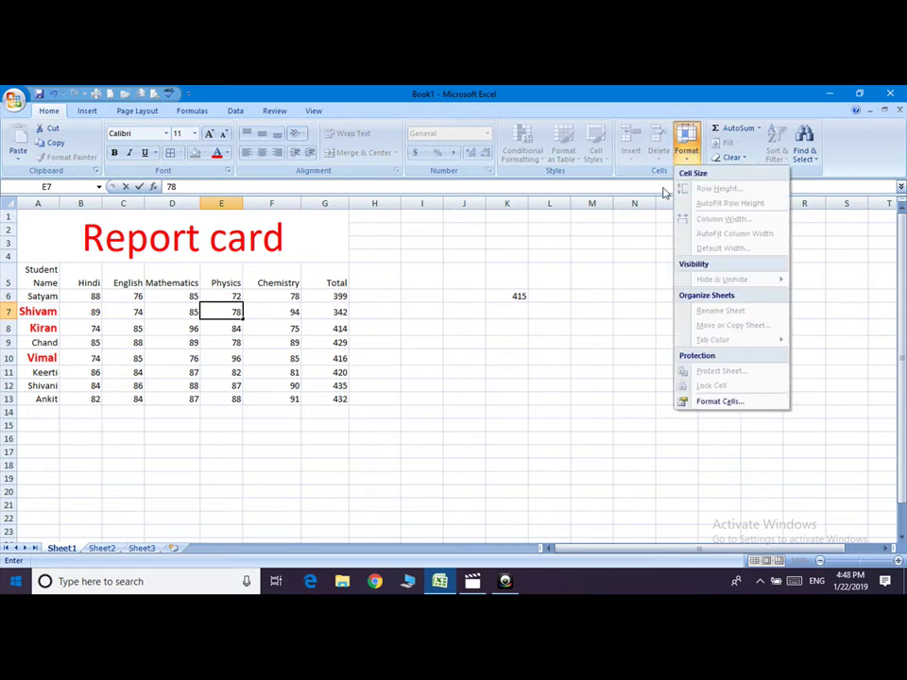
# Delete sheet row 8 so Kiran's record is gone and Chand moves up to row 8.
pyautogui.click(37, 269)
pyautogui.moveTo(38, 265); pyautogui.dragTo(330, 395)
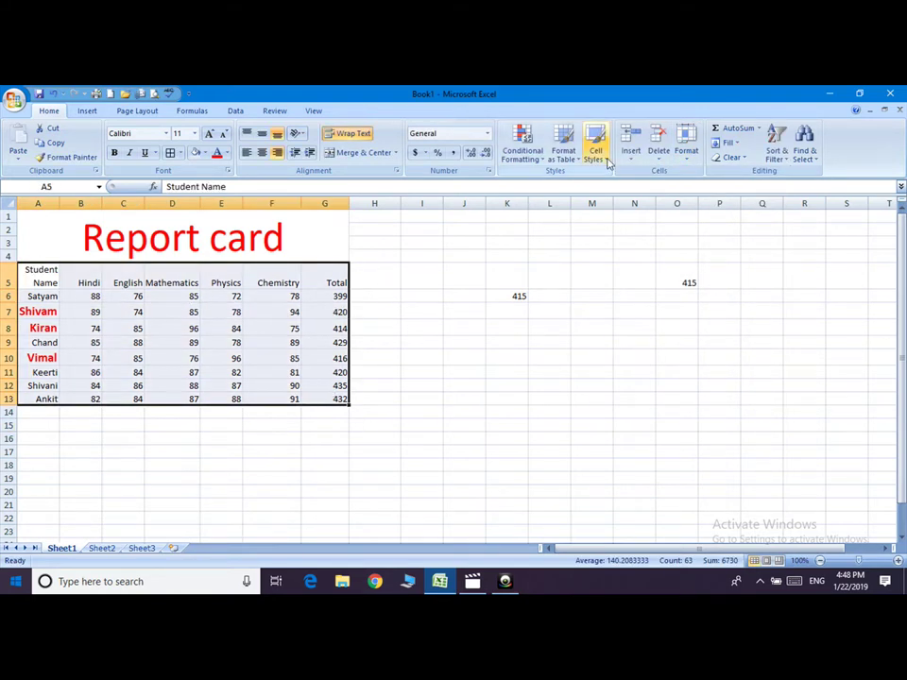
pyautogui.click(658, 157)
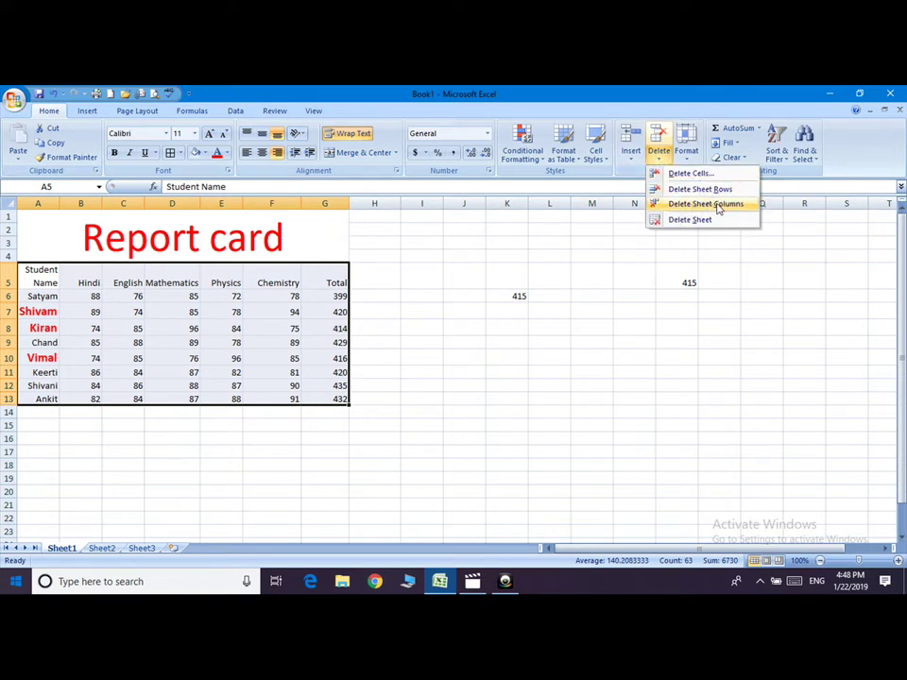
pyautogui.click(7, 331)
pyautogui.click(6, 329)
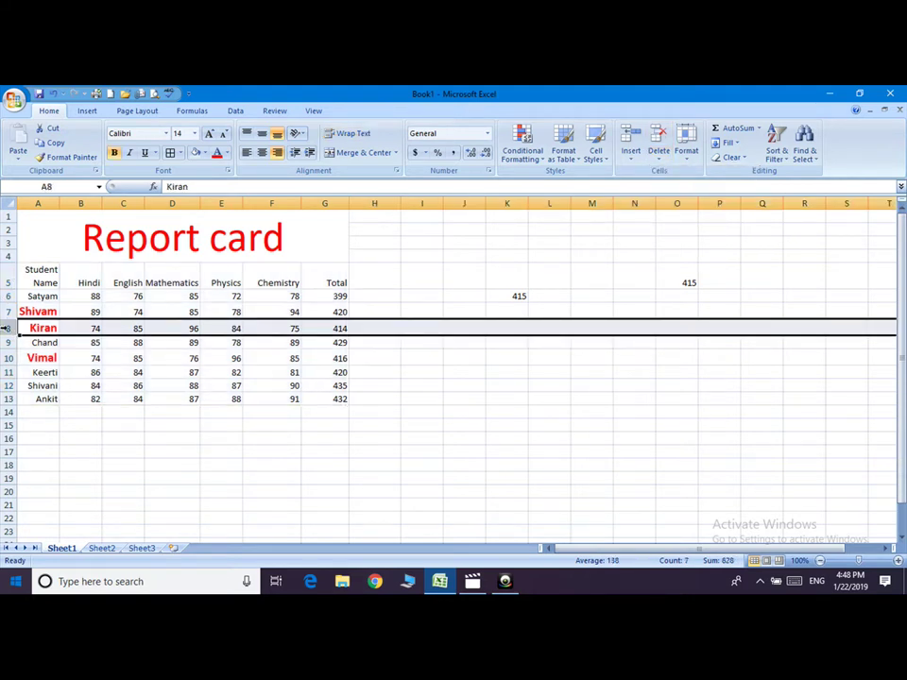
pyautogui.click(658, 152)
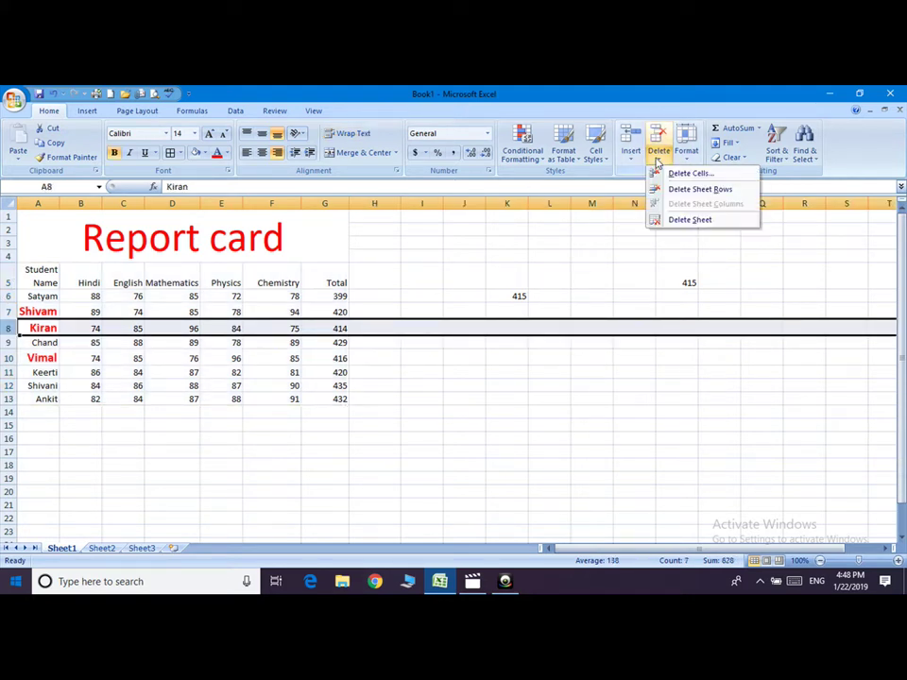
pyautogui.click(709, 190)
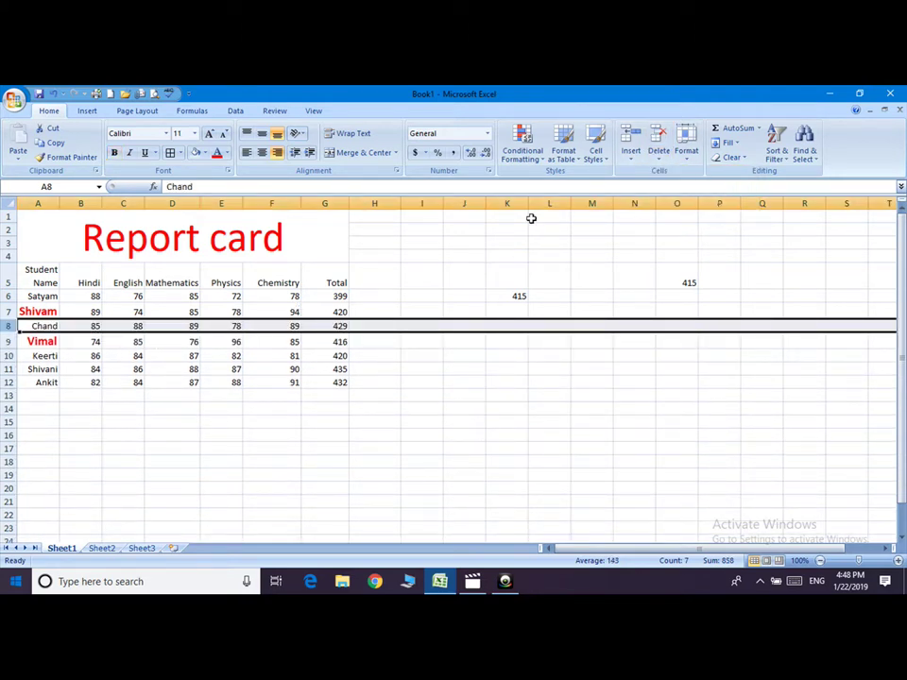
# Set rows of A5:G12 to height 20, then AutoFit them so Student Name wraps again.
pyautogui.click(220, 273)
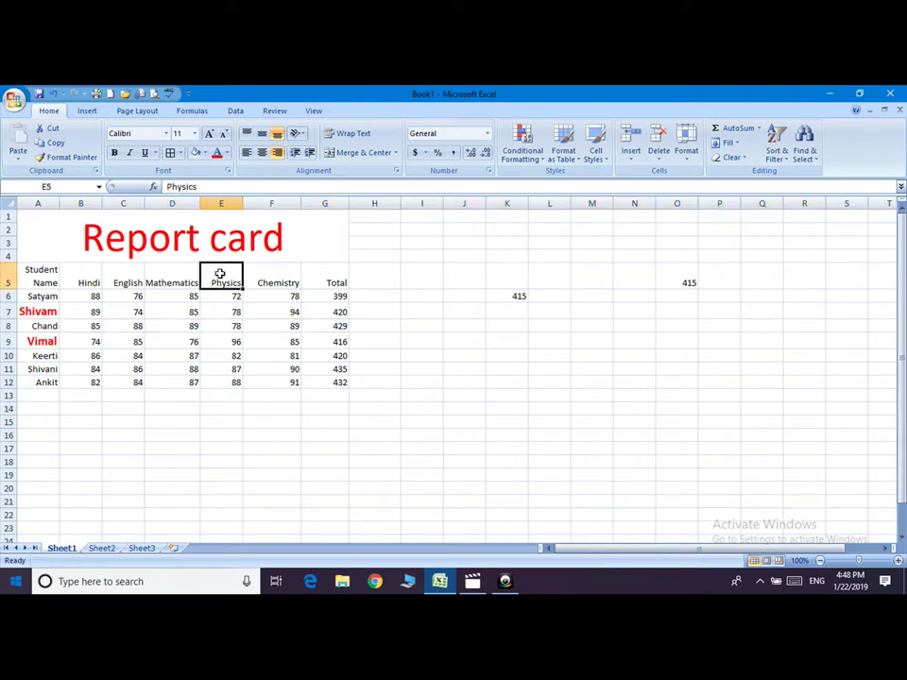
pyautogui.moveTo(31, 269); pyautogui.dragTo(330, 383)
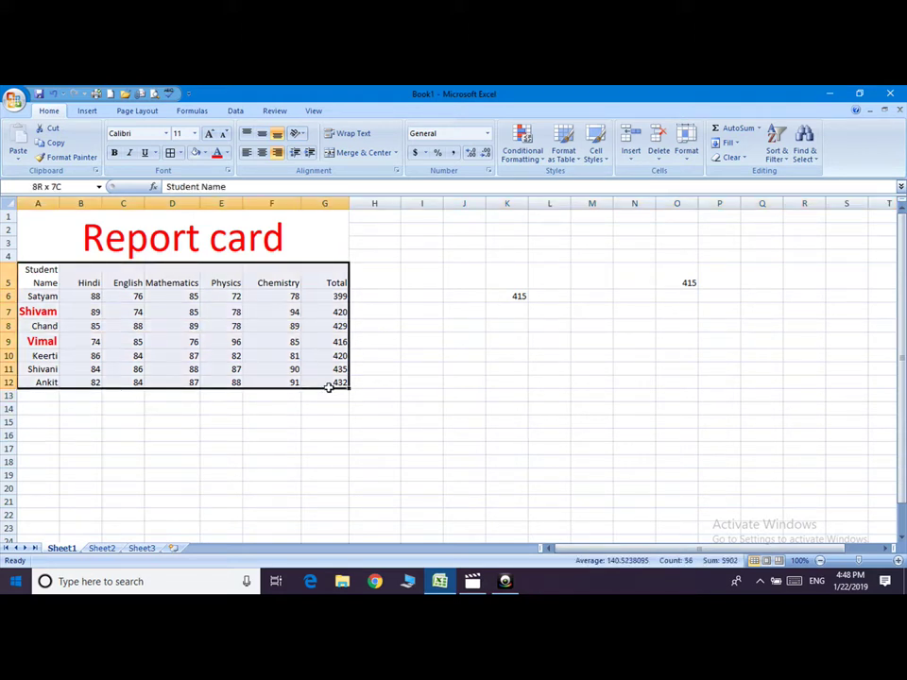
pyautogui.click(690, 154)
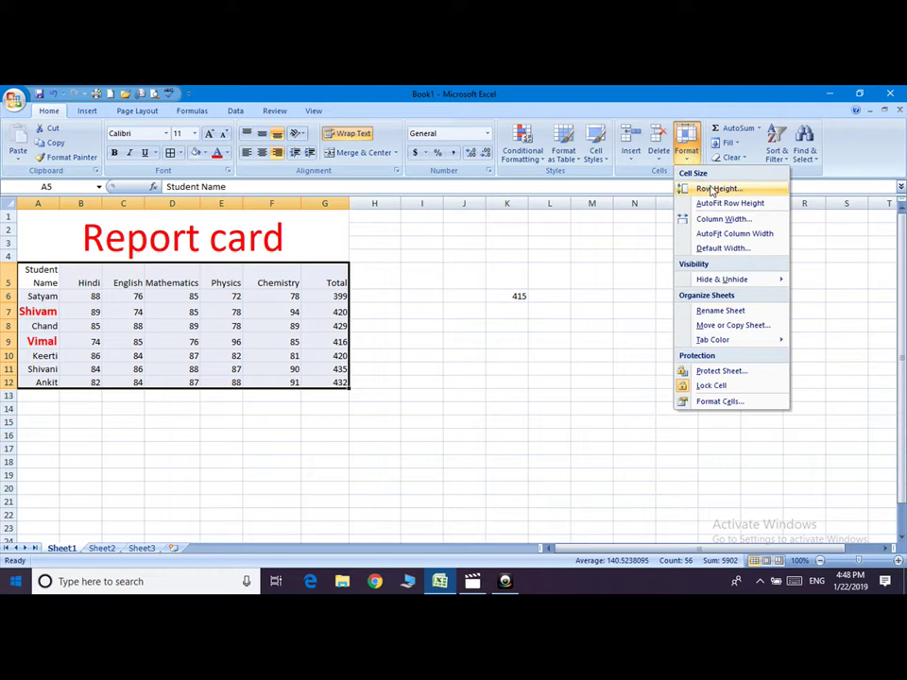
pyautogui.click(715, 189)
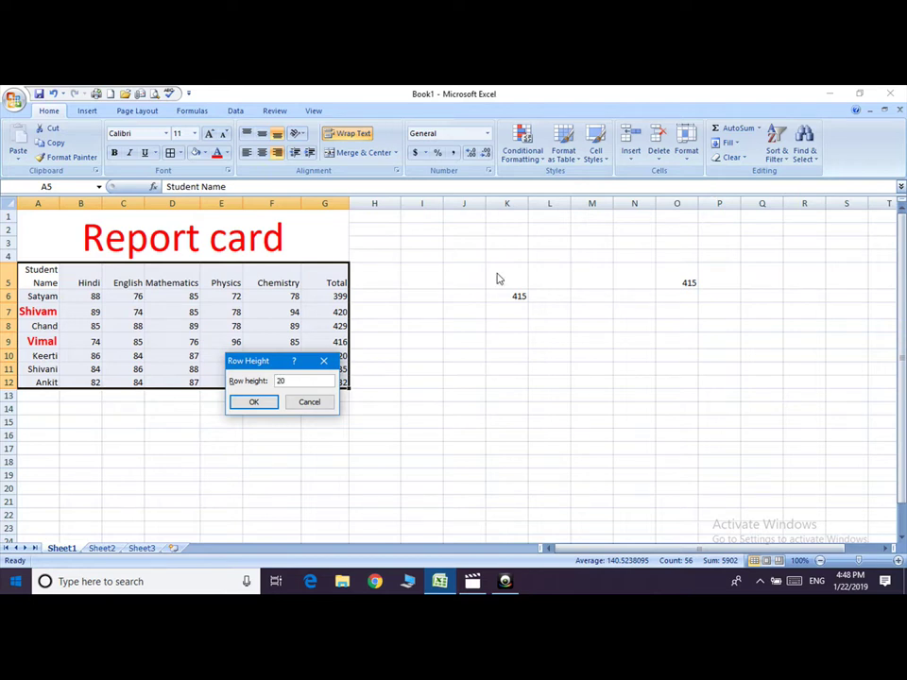
pyautogui.click(261, 402)
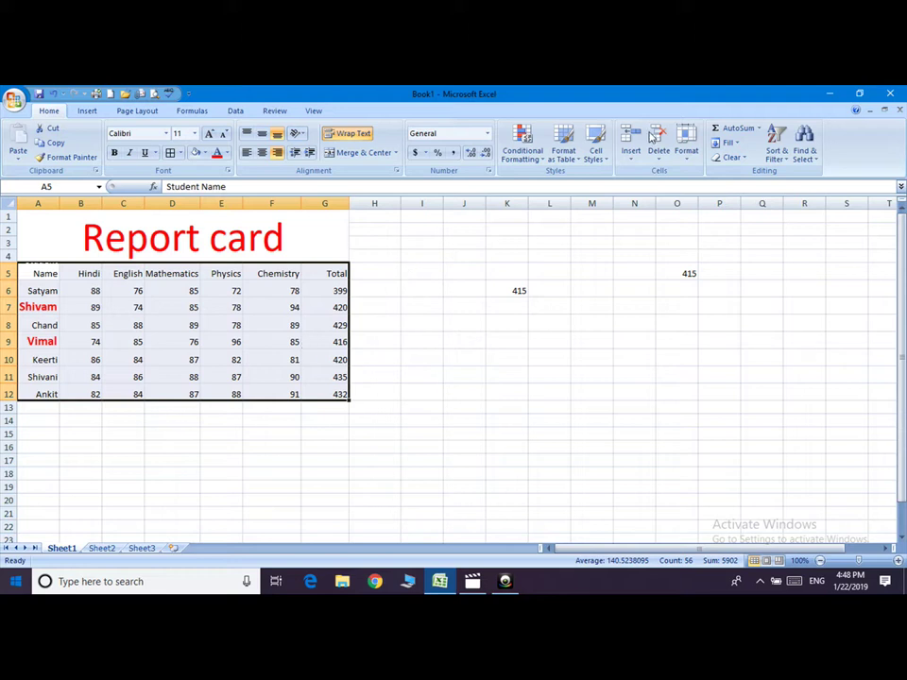
pyautogui.click(687, 149)
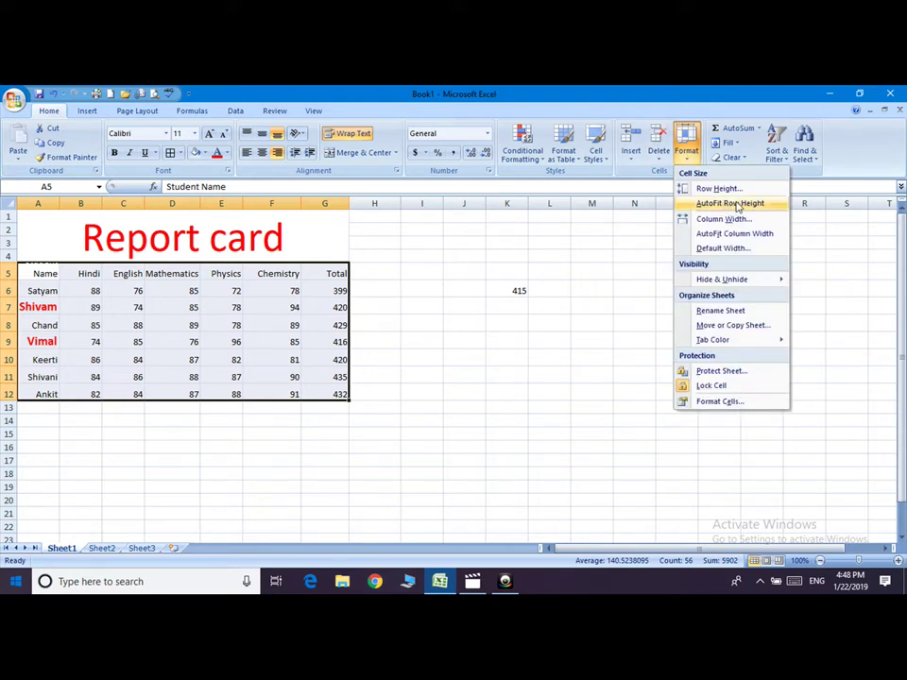
pyautogui.click(738, 204)
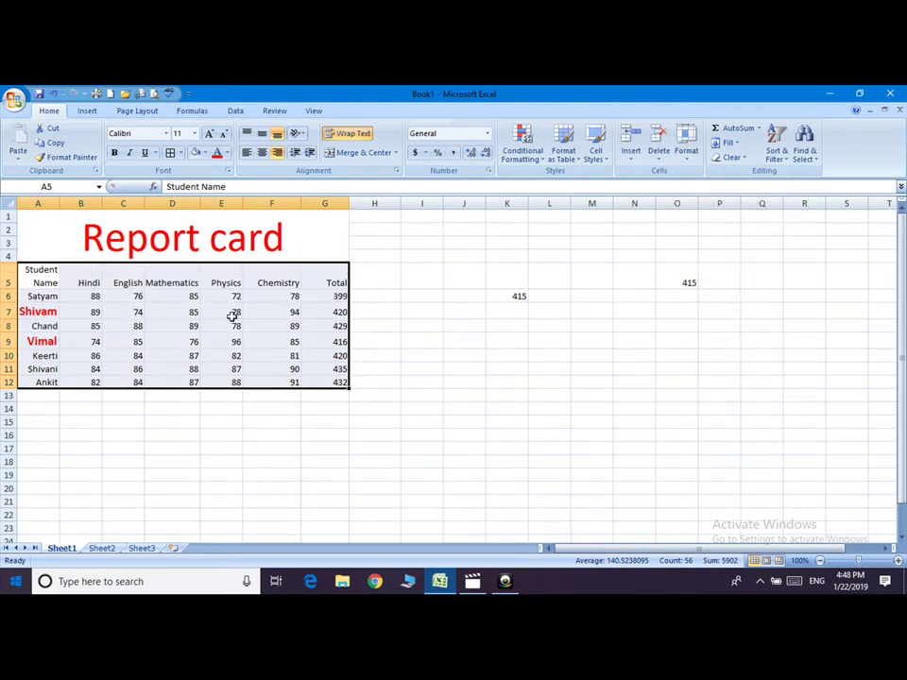
pyautogui.click(686, 151)
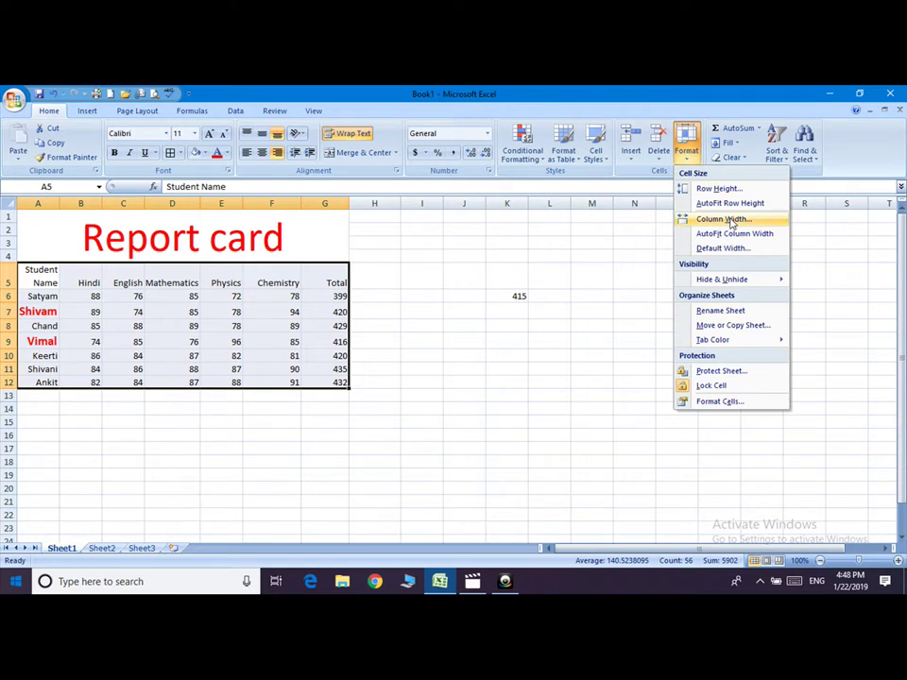
pyautogui.click(730, 220)
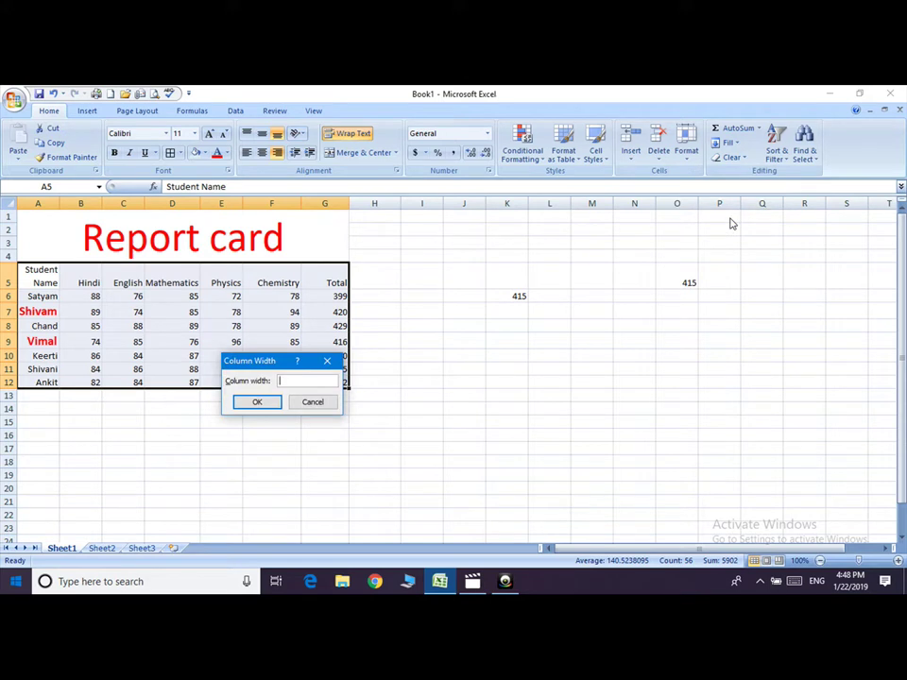
pyautogui.click(261, 403)
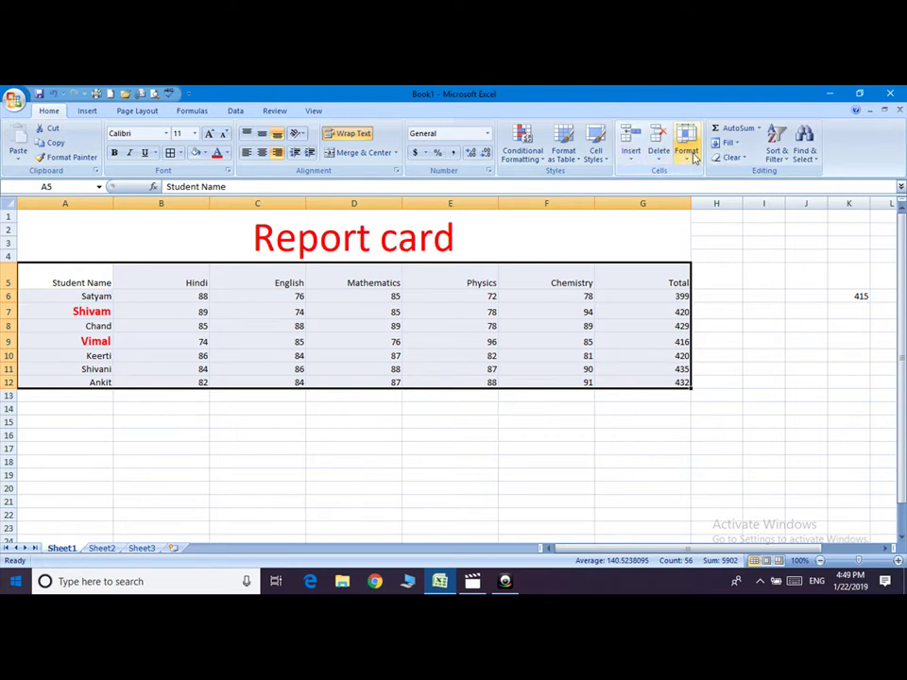
pyautogui.click(689, 153)
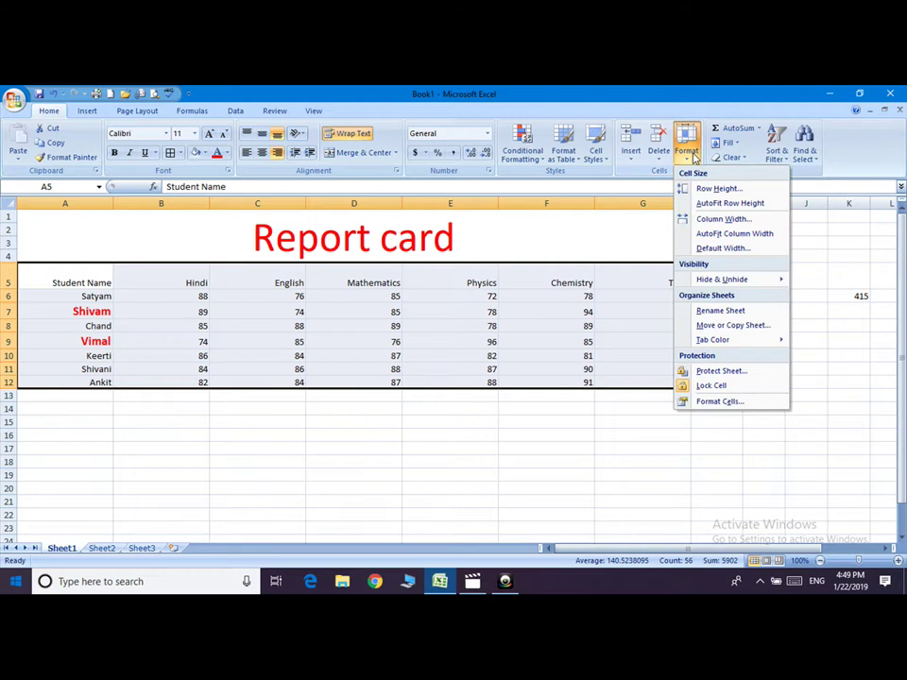
pyautogui.click(745, 234)
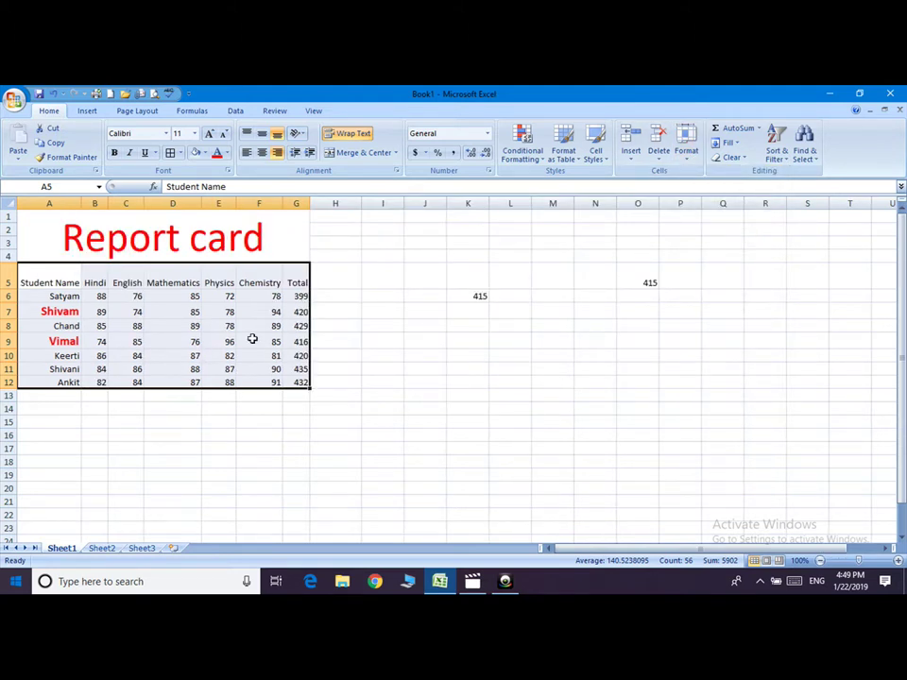
pyautogui.click(690, 156)
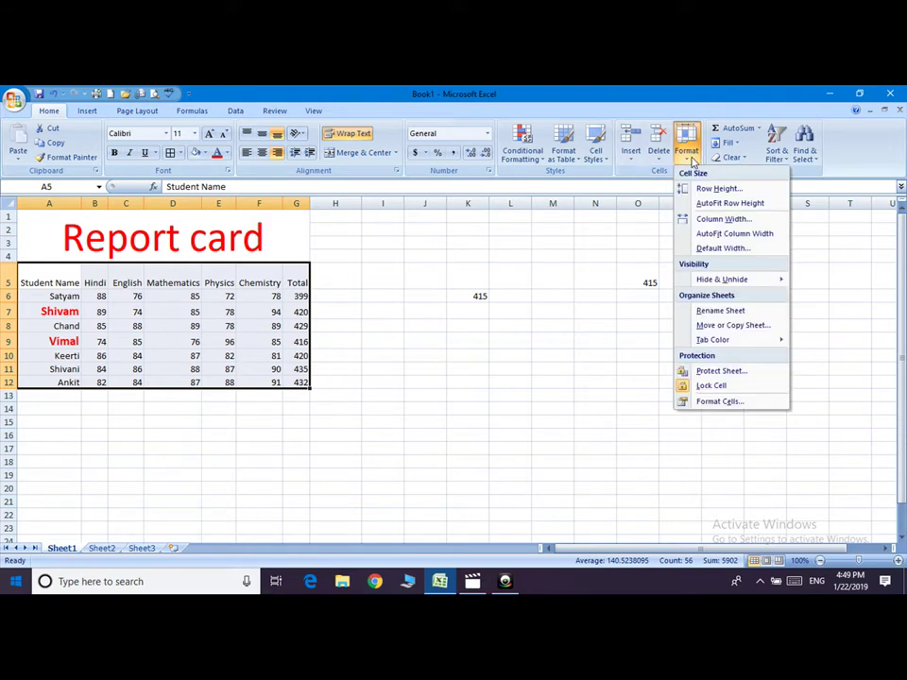
pyautogui.click(735, 248)
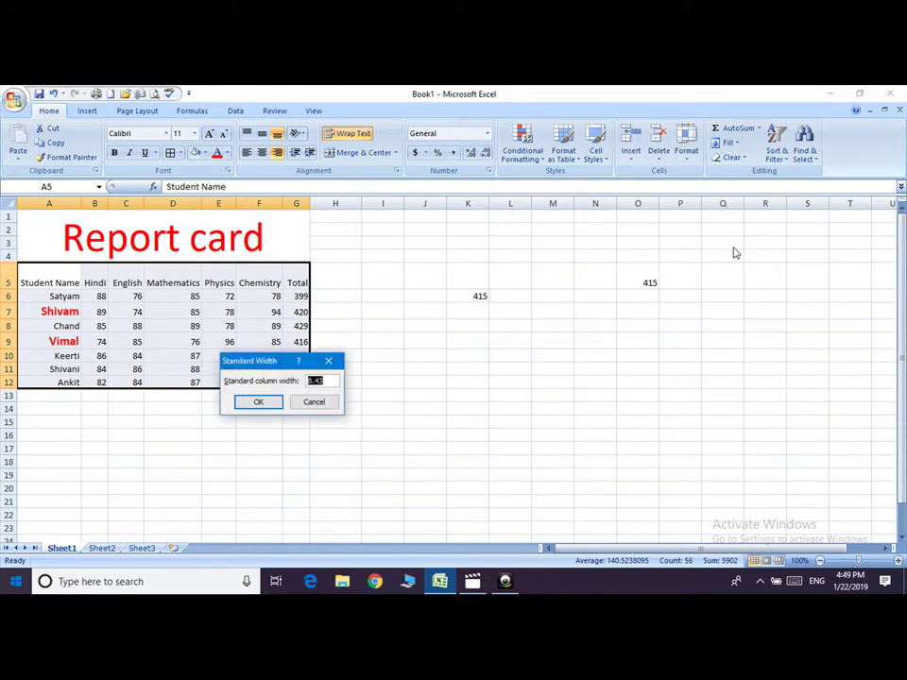
pyautogui.click(263, 402)
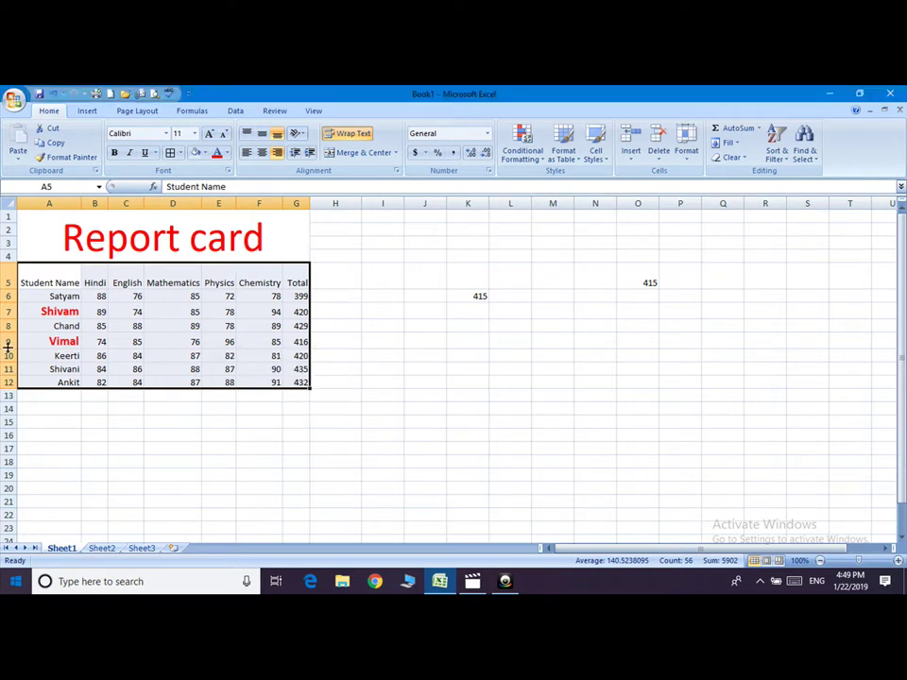
# Hide row 7 and then unhide it.
pyautogui.click(688, 154)
pyautogui.moveTo(722, 279)
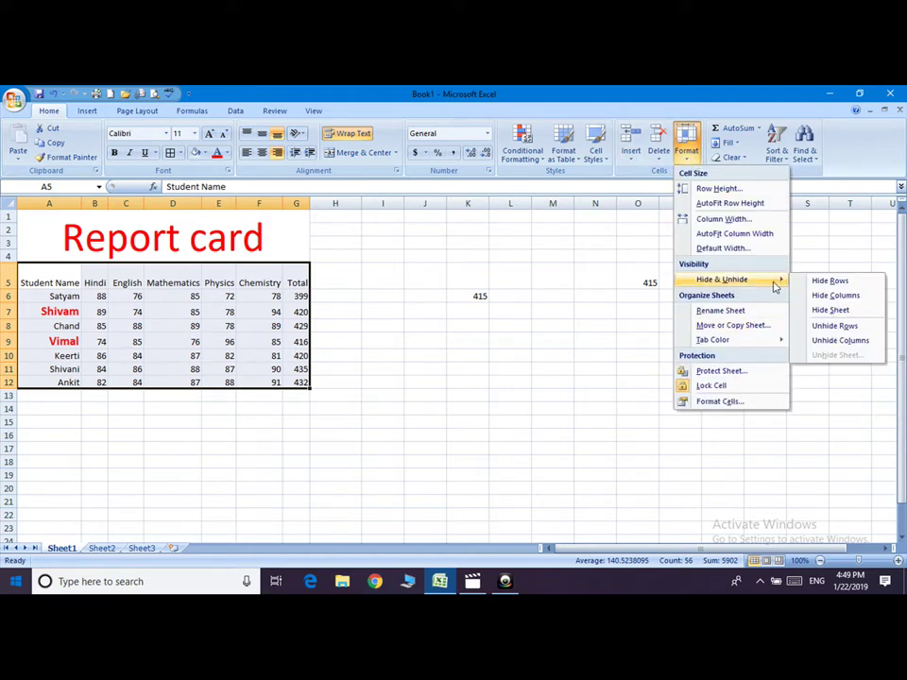
pyautogui.click(6, 313)
pyautogui.click(6, 312)
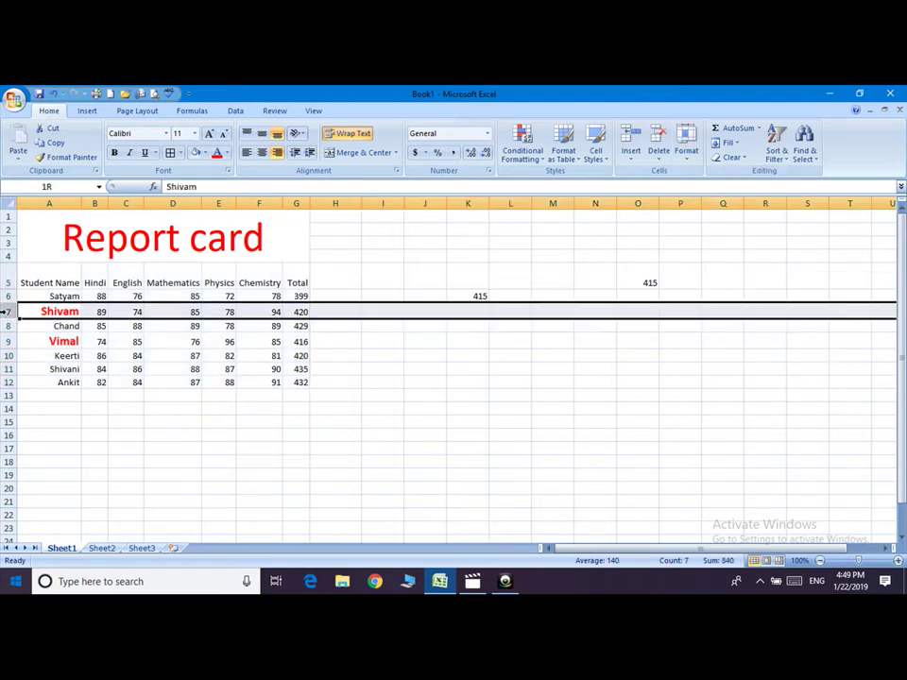
pyautogui.click(688, 154)
pyautogui.moveTo(722, 280)
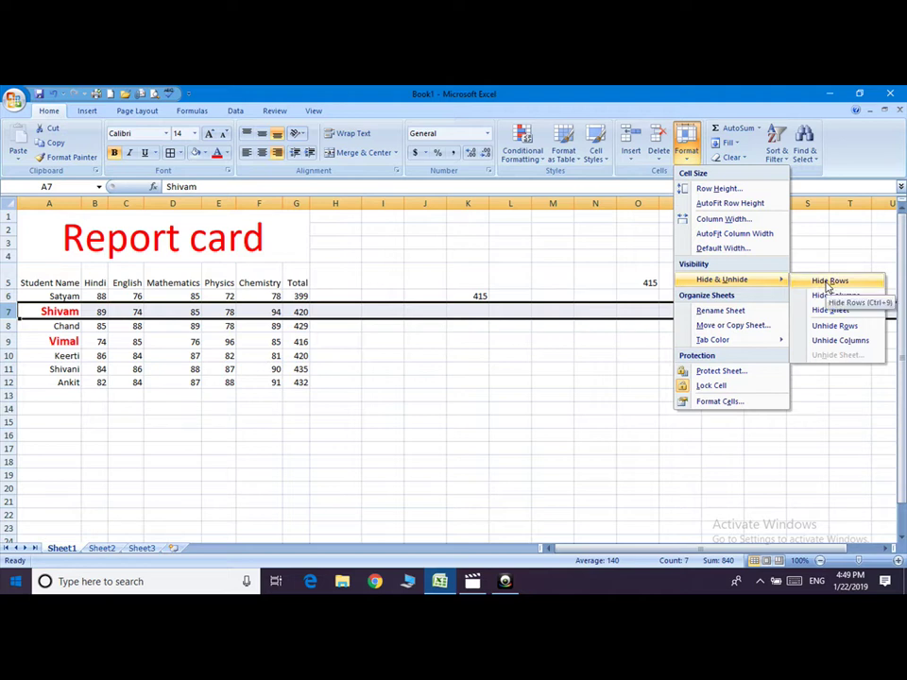
pyautogui.click(829, 281)
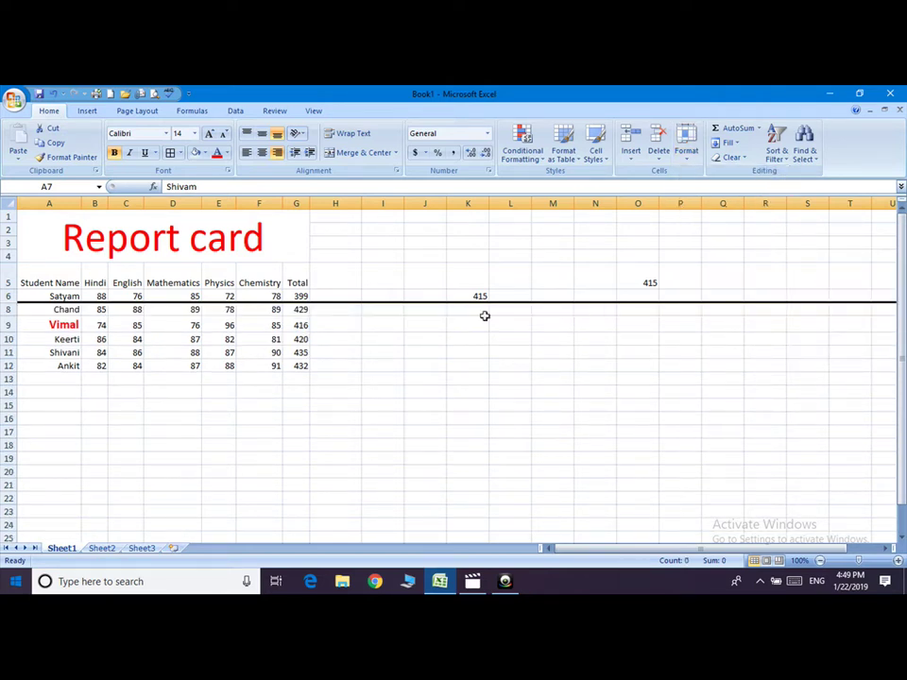
pyautogui.click(686, 151)
pyautogui.moveTo(722, 280)
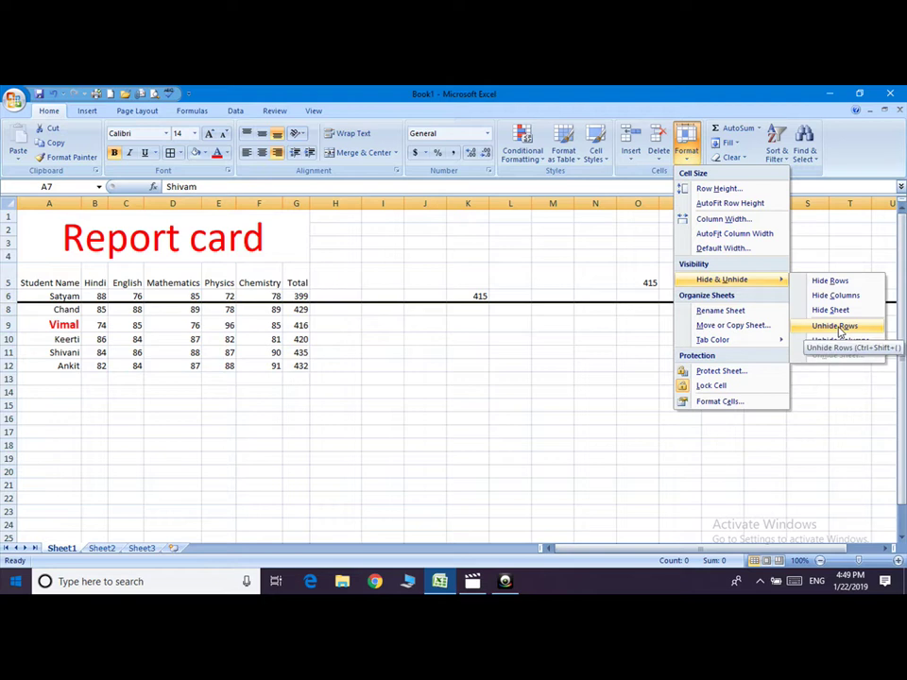
pyautogui.click(838, 327)
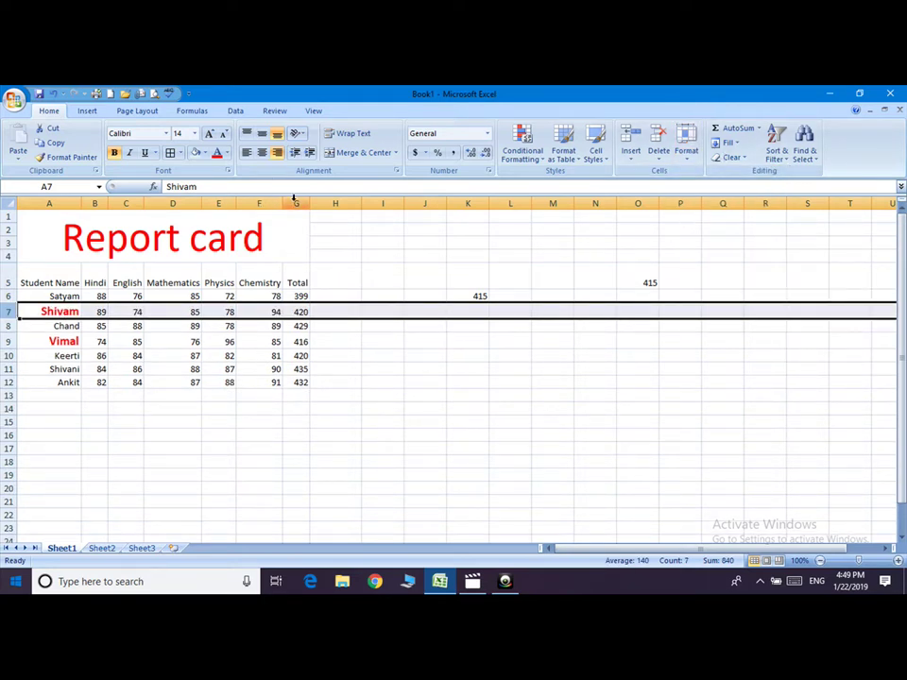
# Hide the Total column G and switch to the empty Sheet3.
pyautogui.click(295, 203)
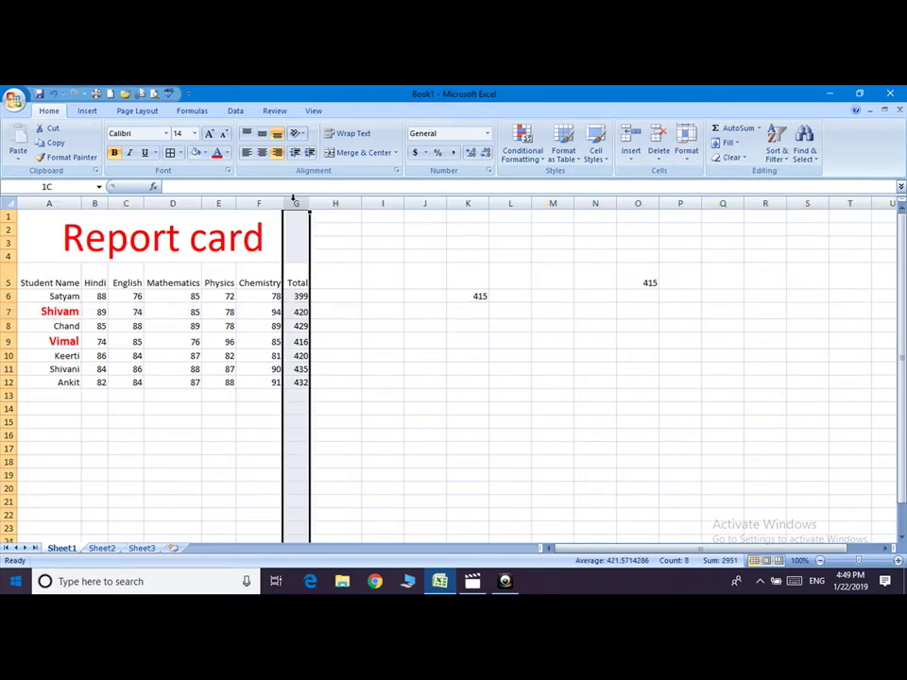
pyautogui.click(688, 151)
pyautogui.moveTo(724, 279)
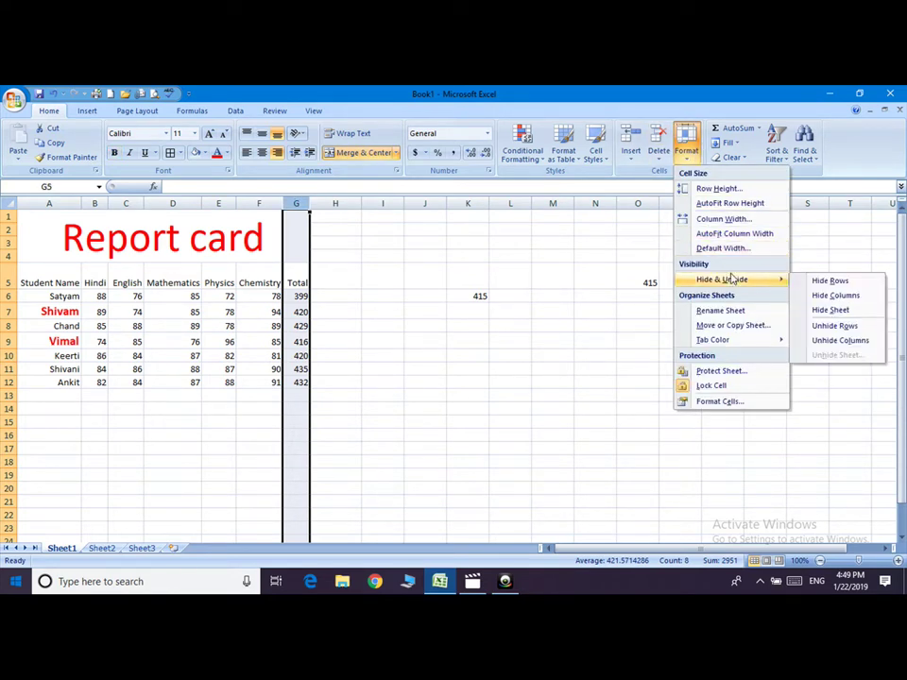
pyautogui.click(849, 298)
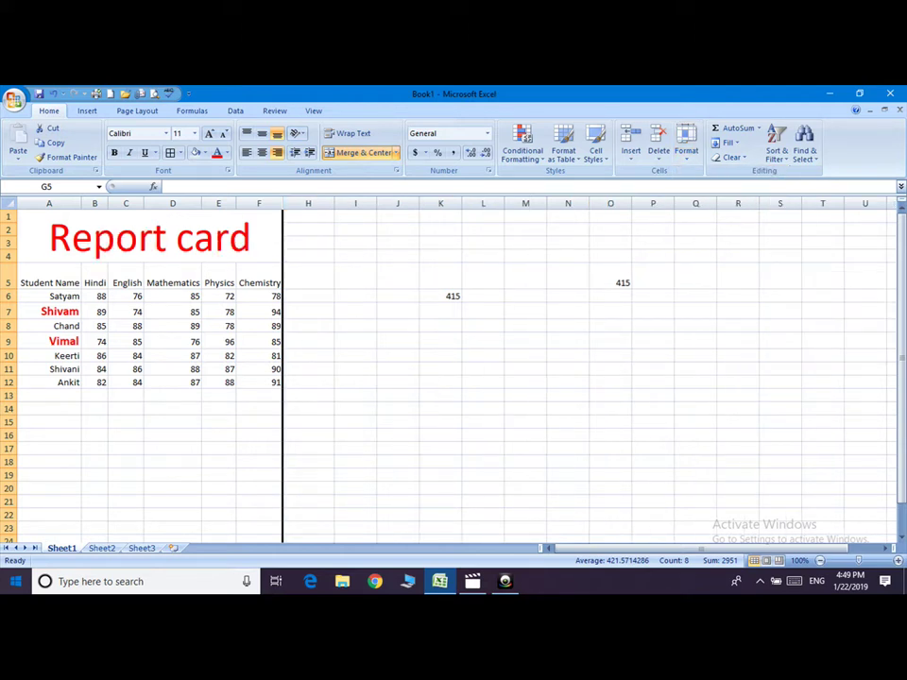
pyautogui.click(138, 548)
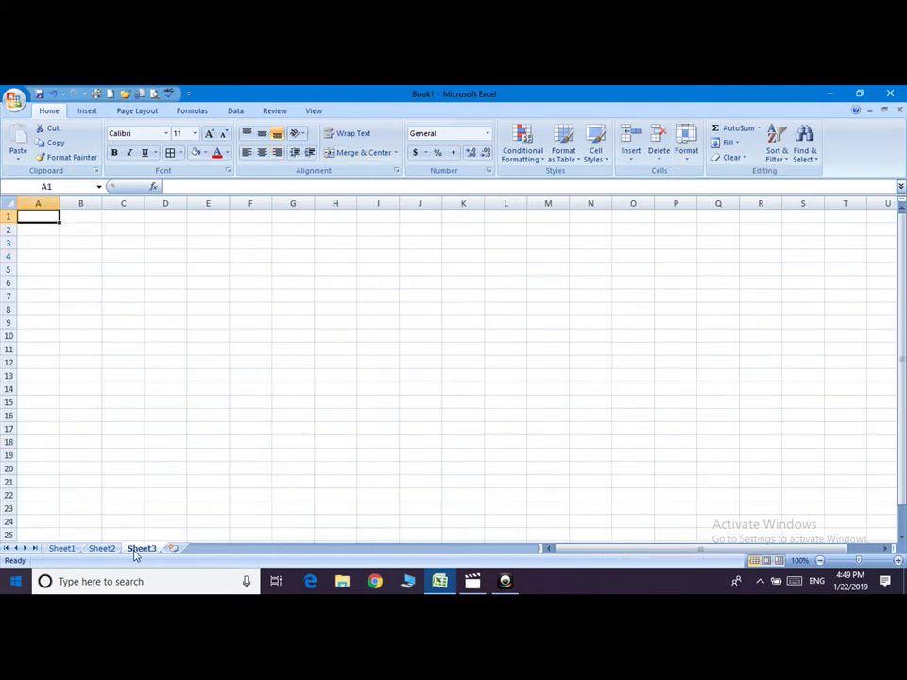
# Hide Sheet3.
pyautogui.click(688, 160)
pyautogui.moveTo(723, 280)
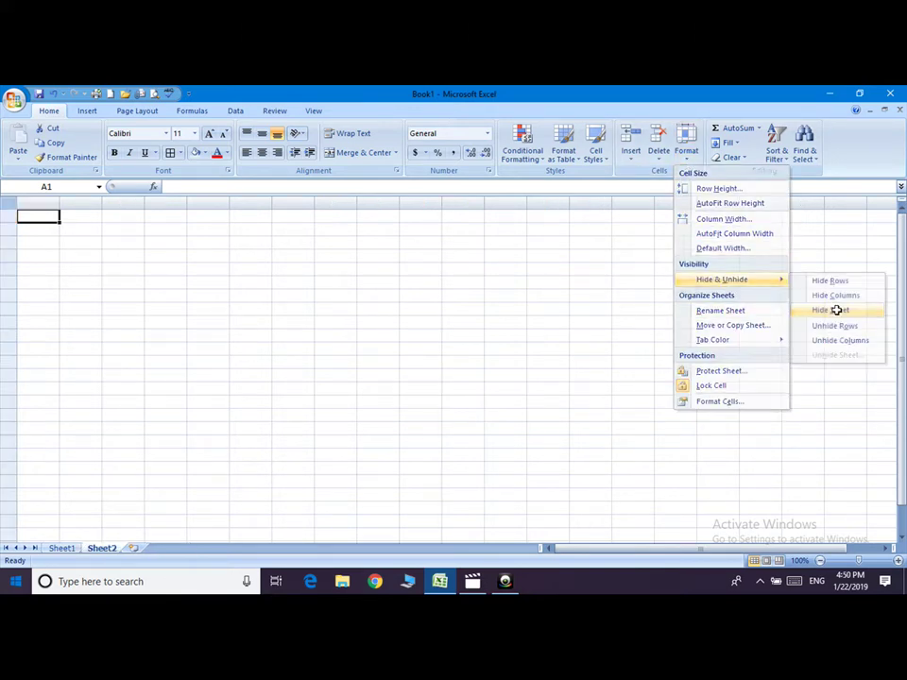
pyautogui.click(836, 311)
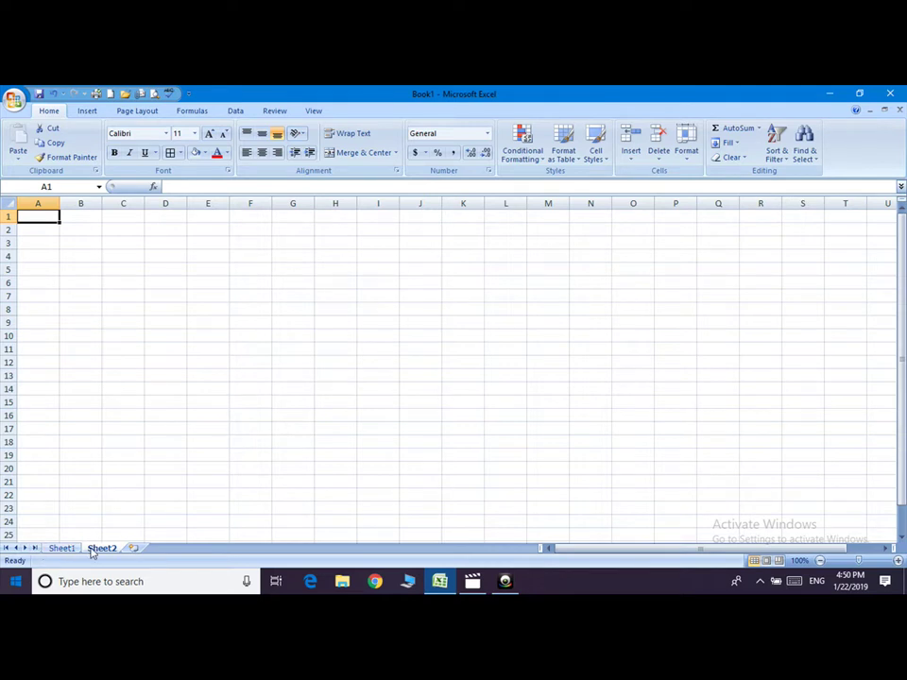
pyautogui.click(686, 159)
pyautogui.moveTo(722, 280)
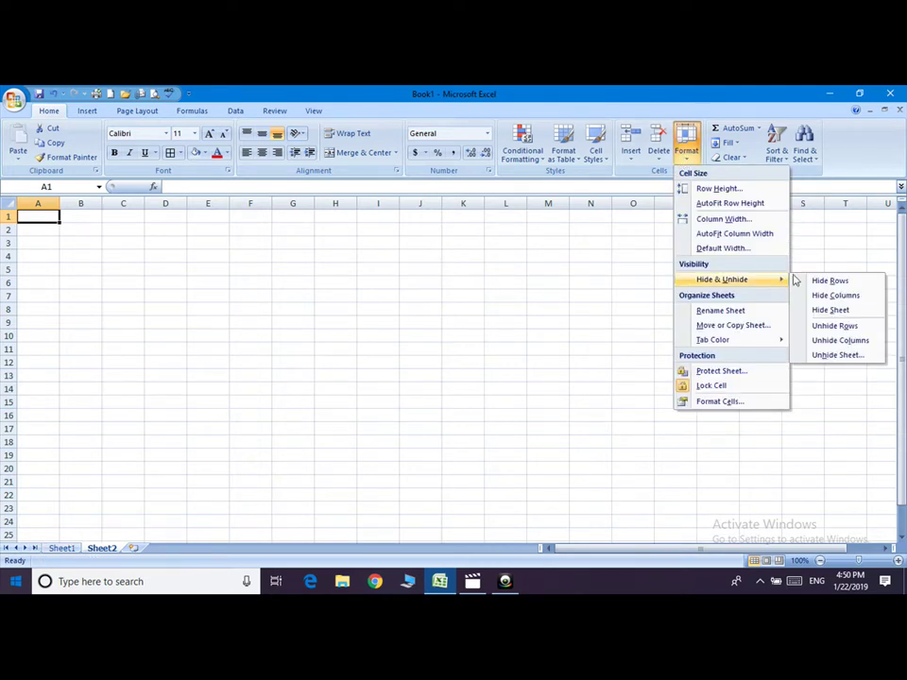
pyautogui.click(848, 328)
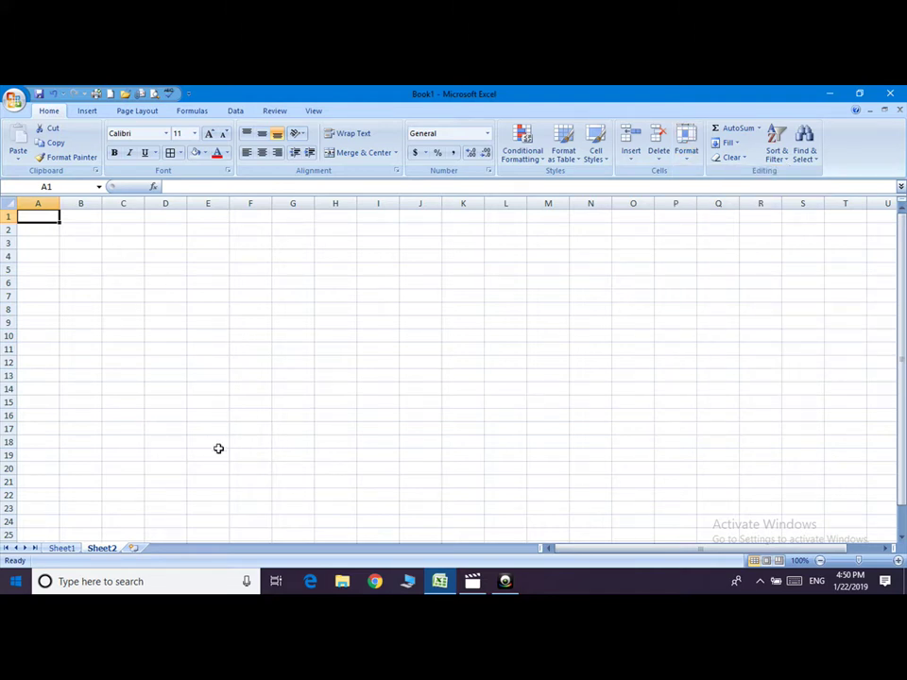
# Restore Sheet3 from the hidden sheets list and return to Sheet1's report card.
pyautogui.click(686, 151)
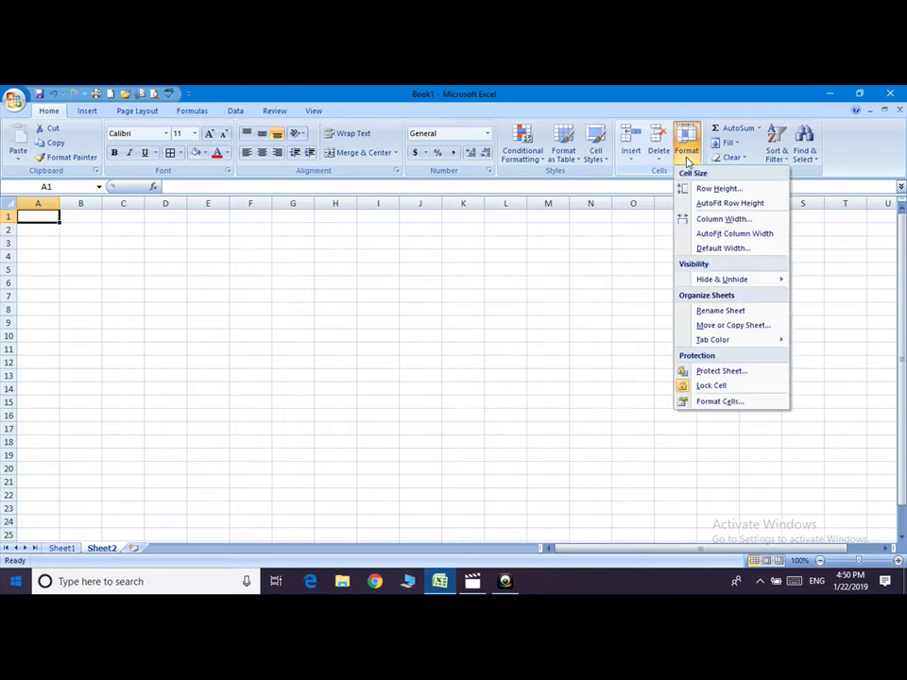
pyautogui.moveTo(722, 279)
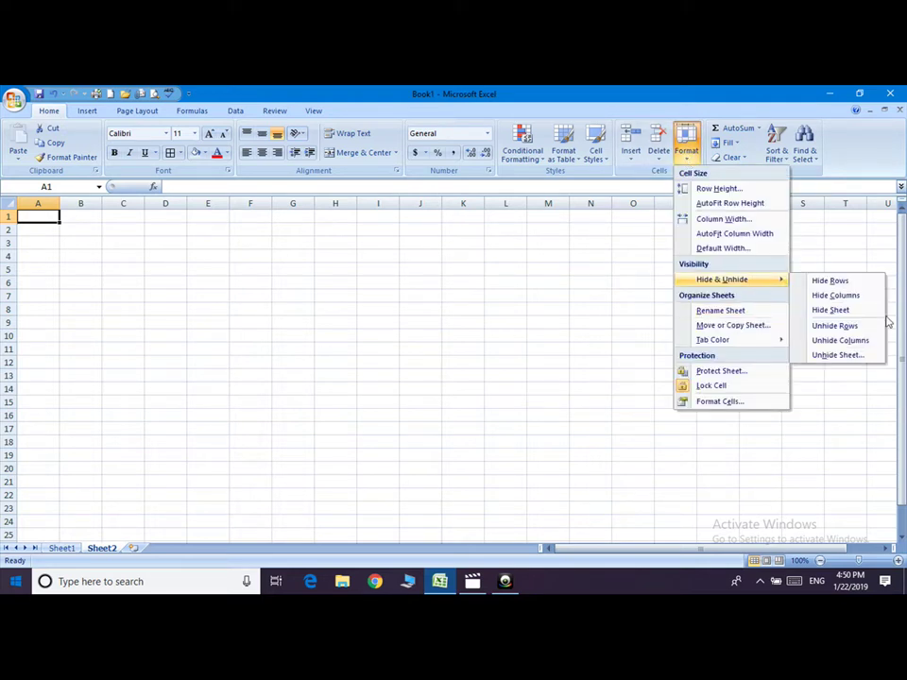
pyautogui.click(840, 356)
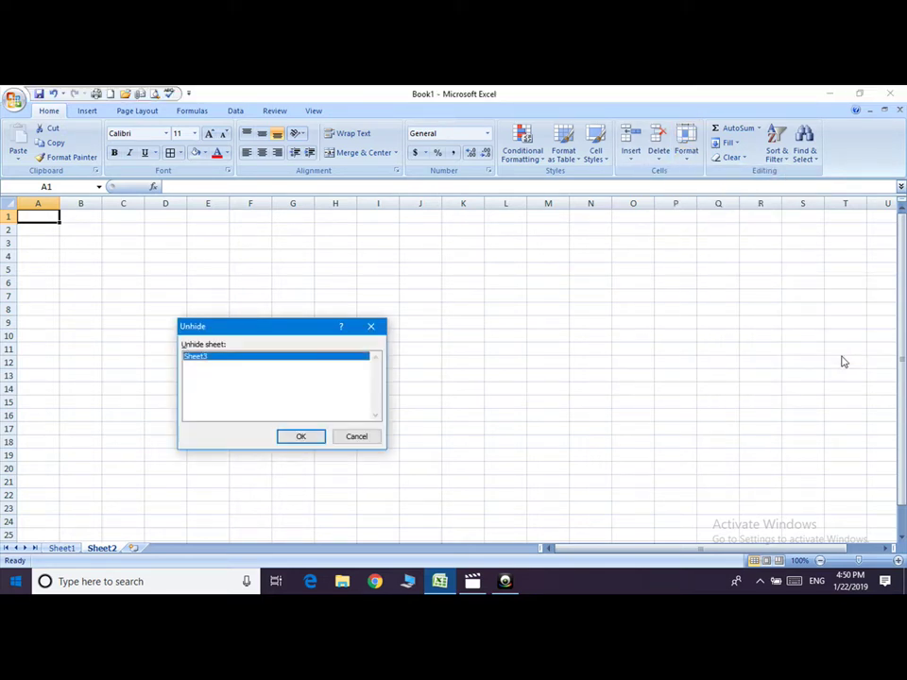
pyautogui.click(299, 437)
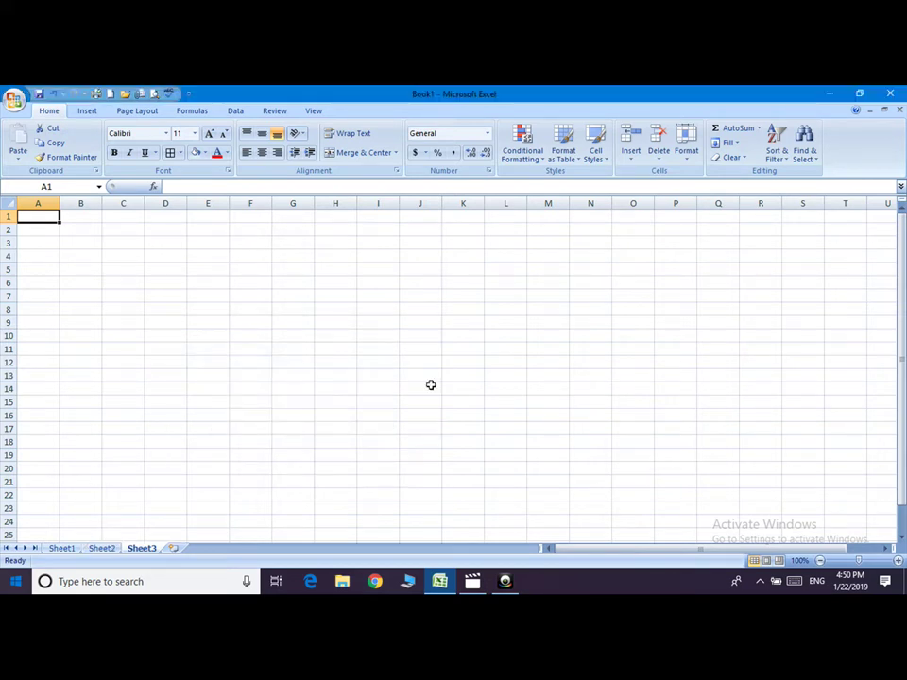
pyautogui.click(61, 548)
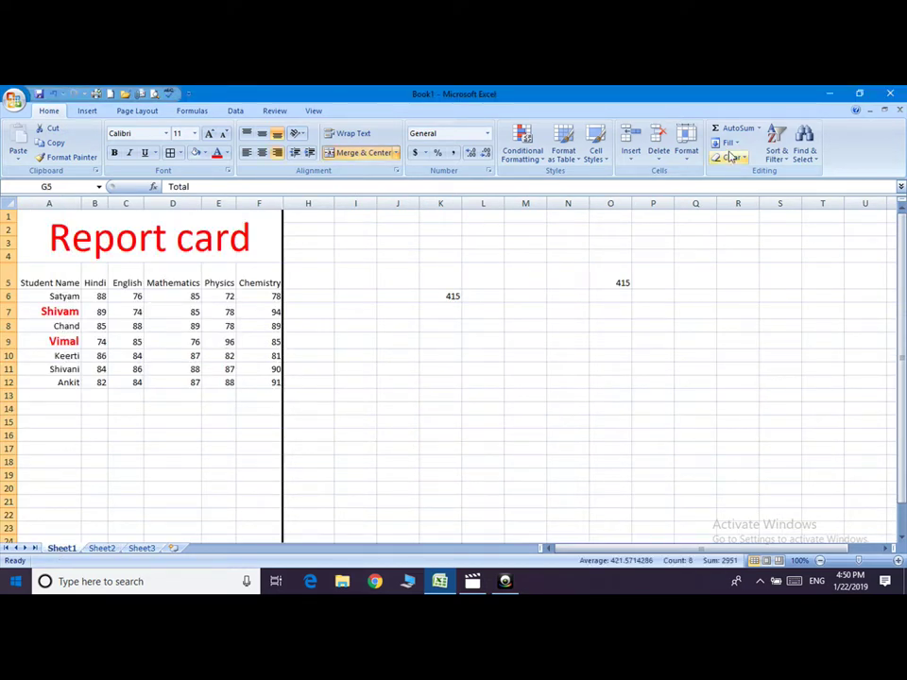
# Unhide the rows and the hidden Total column G on Sheet1.
pyautogui.click(687, 149)
pyautogui.moveTo(722, 280)
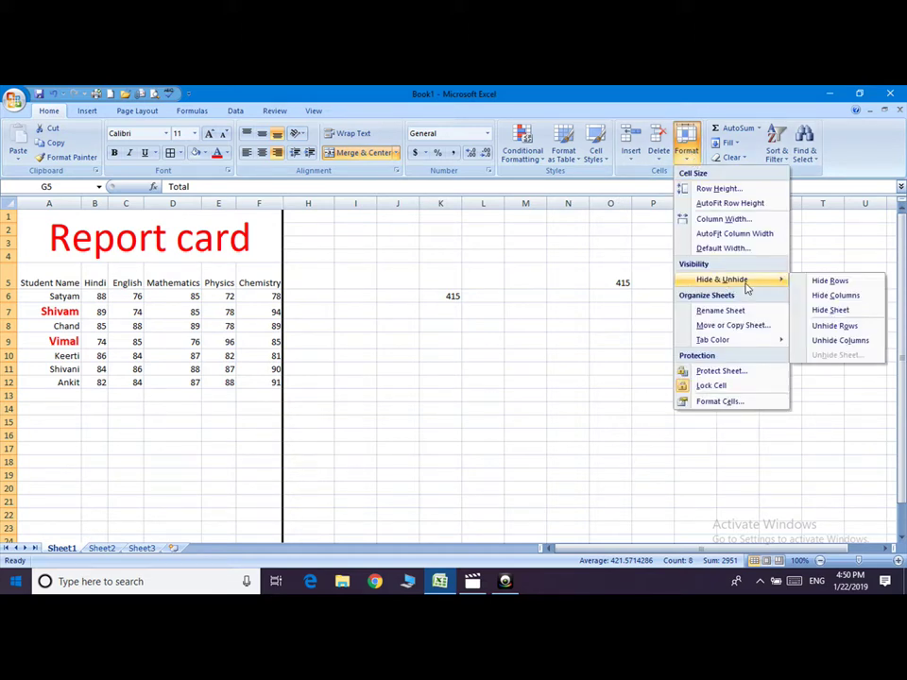
pyautogui.click(836, 326)
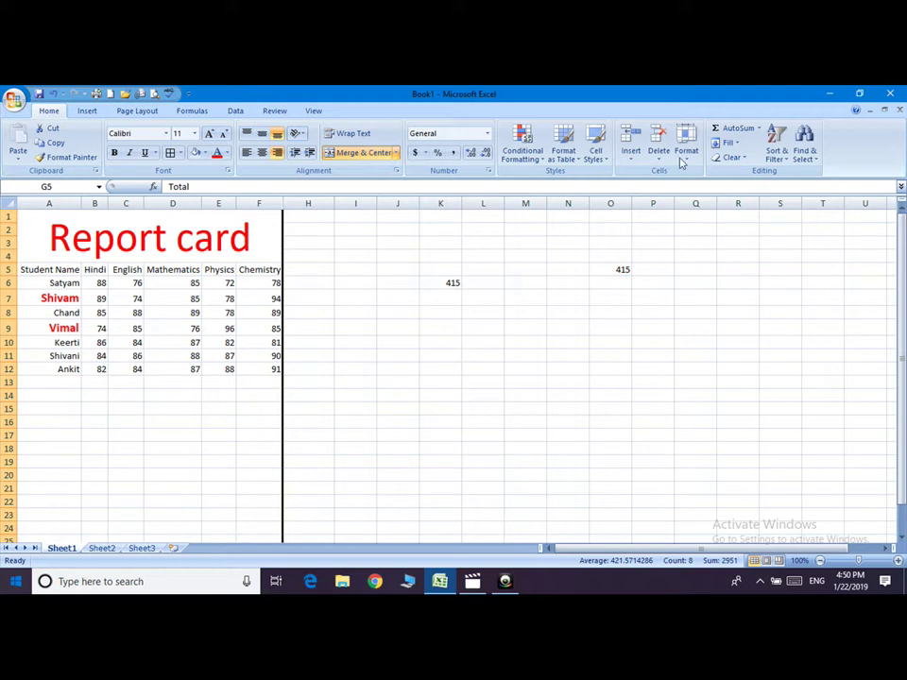
pyautogui.click(690, 165)
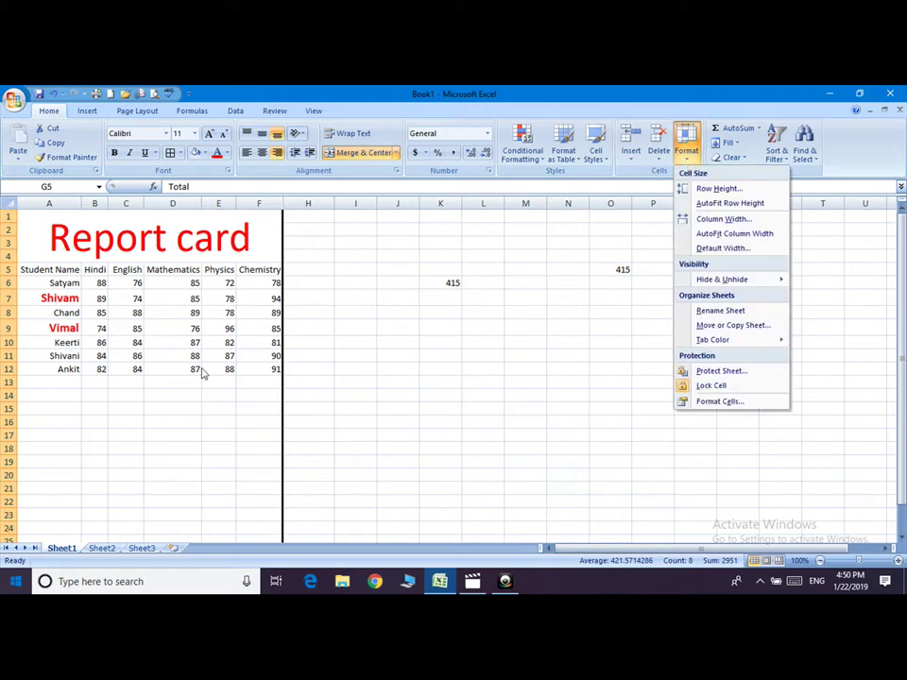
pyautogui.moveTo(721, 280)
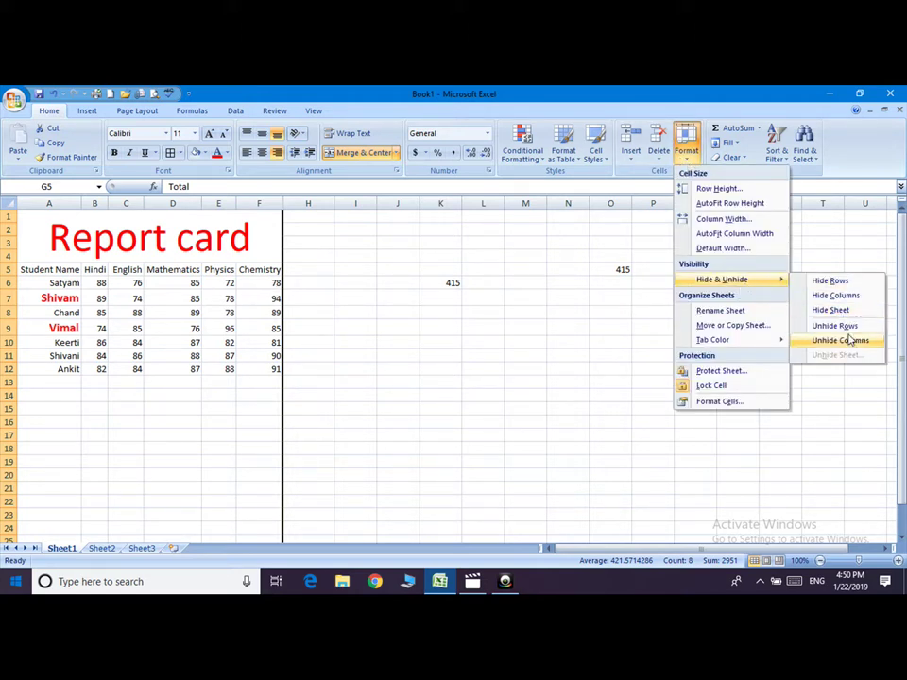
pyautogui.click(850, 341)
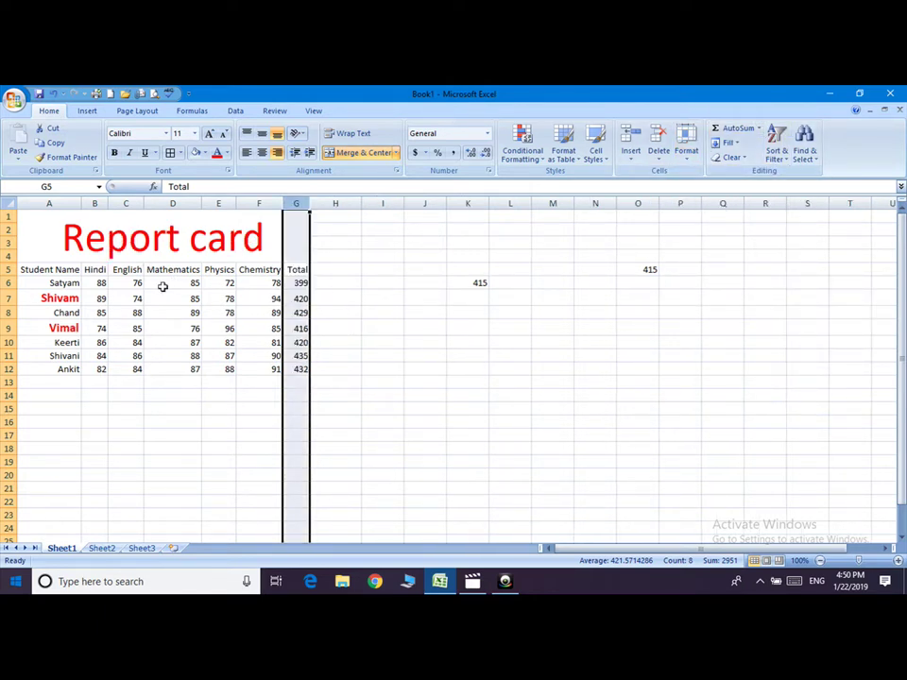
# AutoSum the Mathematics marks D6:D12 into D13, then undo that 597 total.
pyautogui.moveTo(164, 287); pyautogui.dragTo(174, 366)
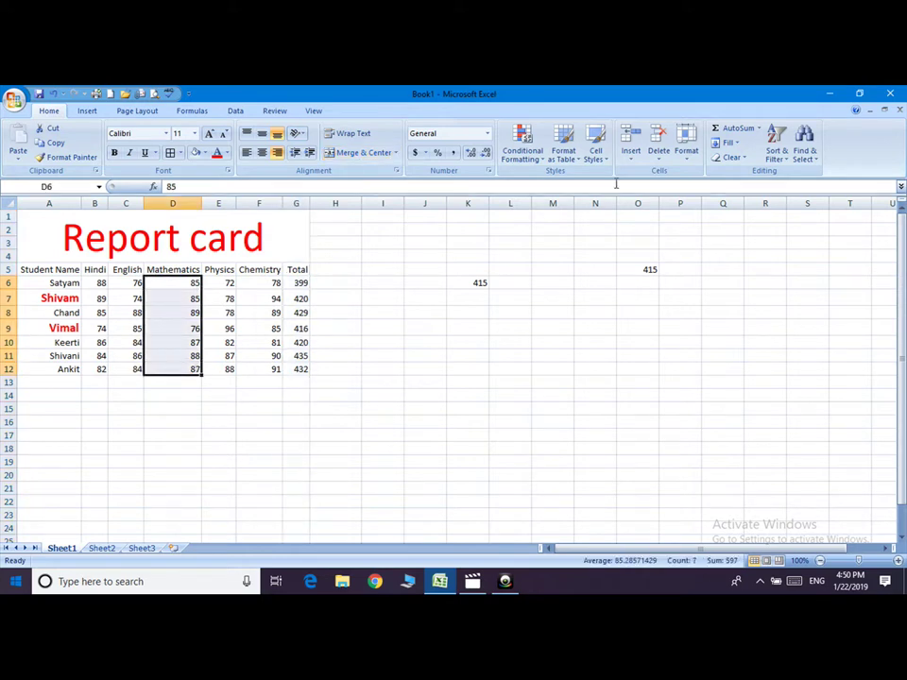
pyautogui.click(739, 129)
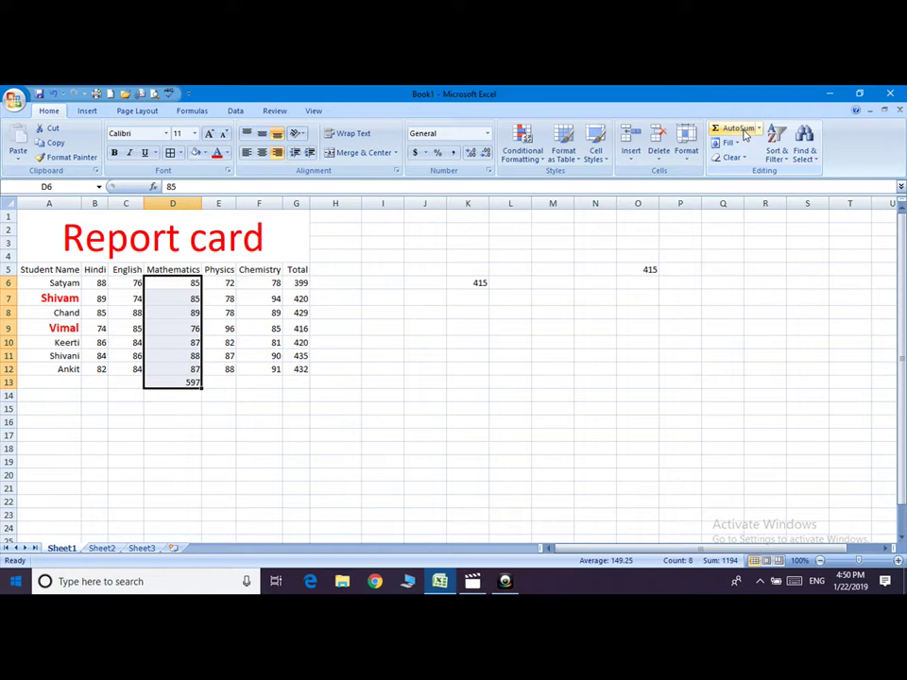
pyautogui.hotkey('ctrl', 'z')
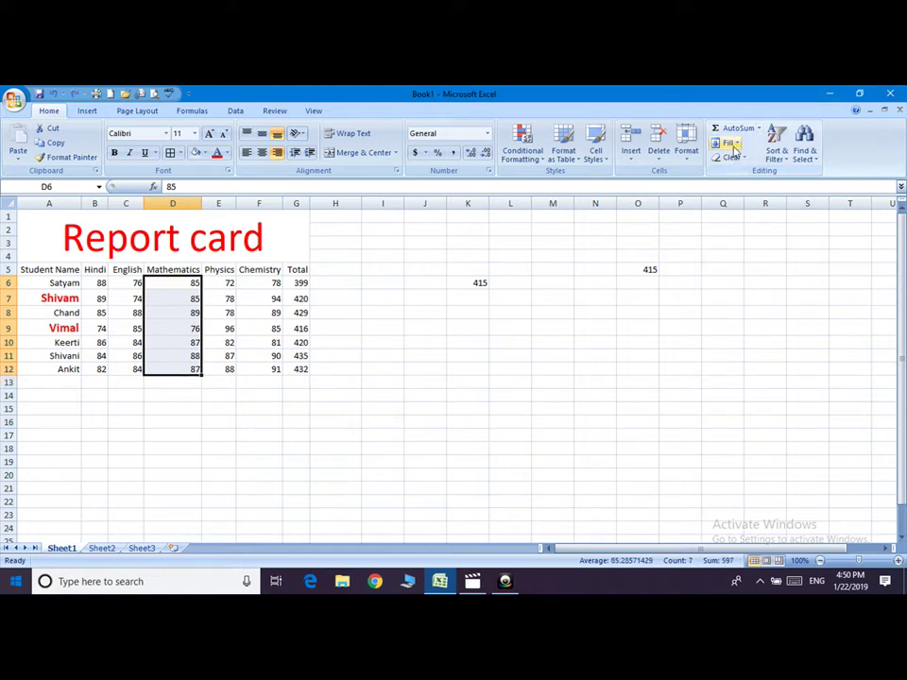
pyautogui.click(726, 143)
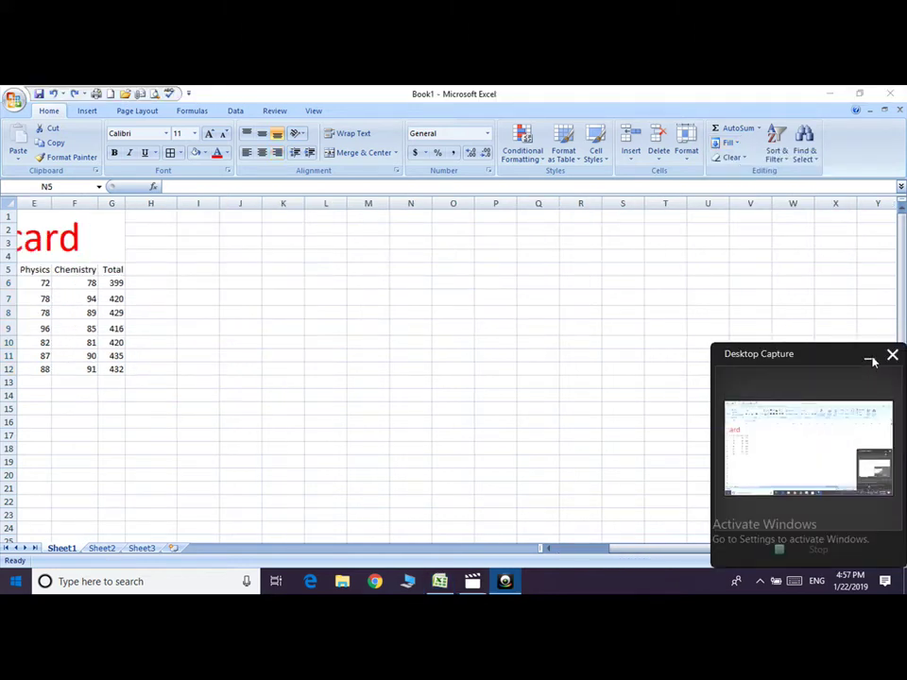
# Type sdgsd into cell N5.
pyautogui.click(731, 143)
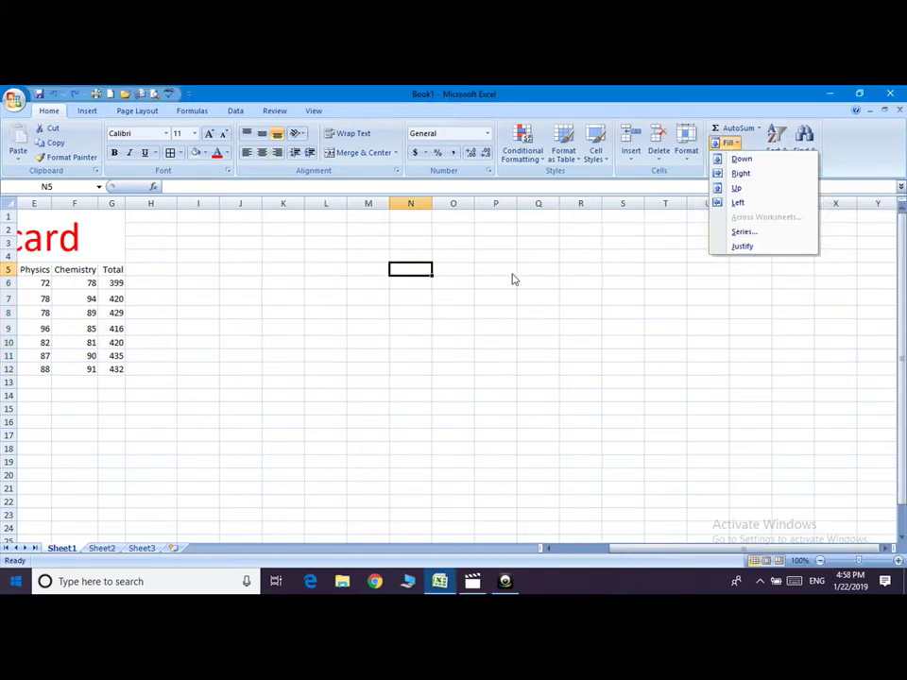
pyautogui.click(454, 268)
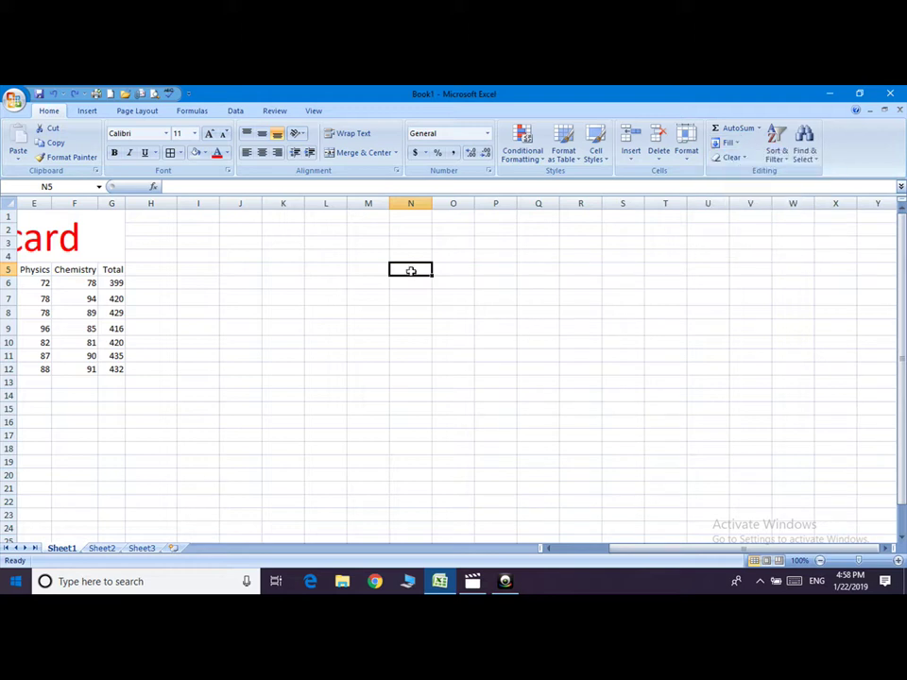
pyautogui.write('sdgsd')
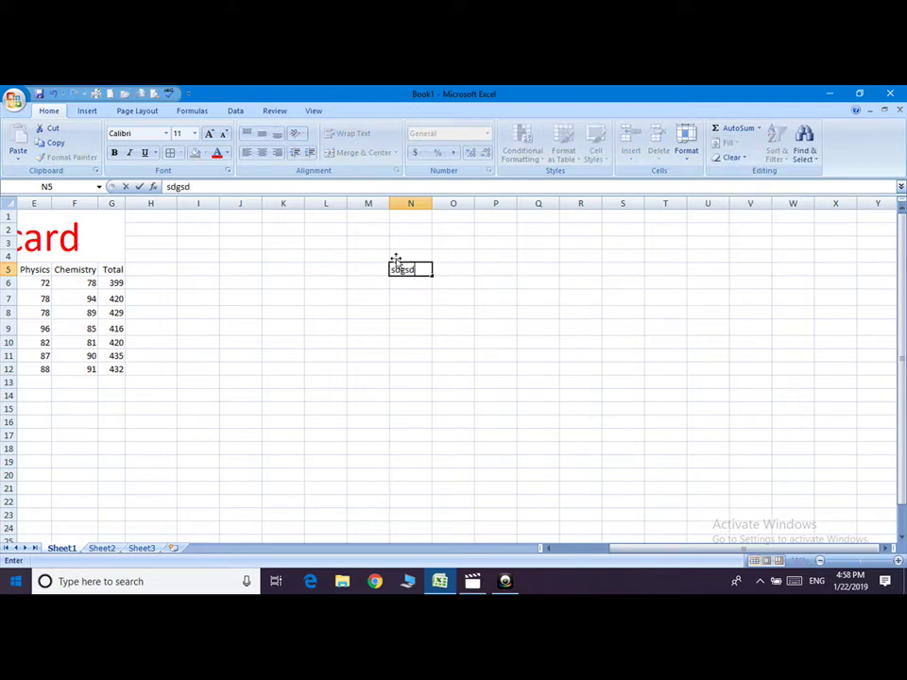
pyautogui.click(371, 257)
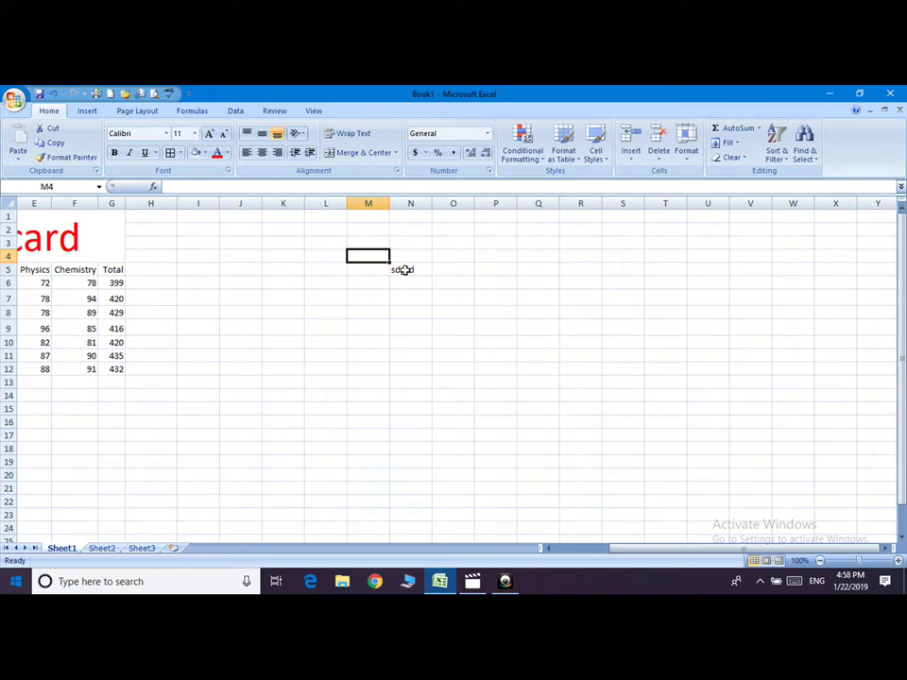
# Fill sdgsd down and right across N5:R16, then undo the fills.
pyautogui.click(405, 270)
pyautogui.moveTo(405, 271); pyautogui.dragTo(579, 419)
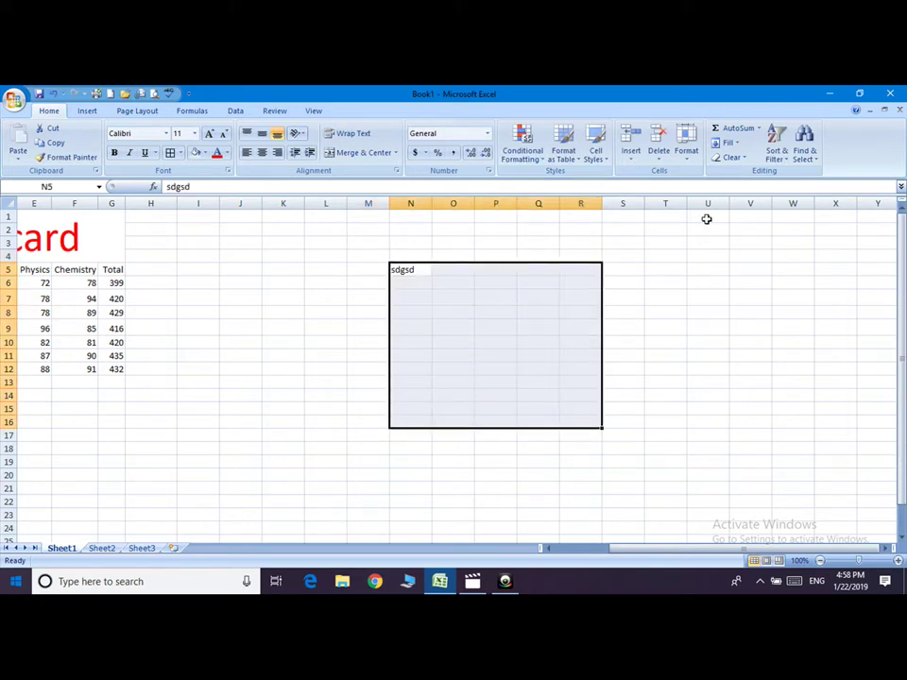
pyautogui.click(735, 143)
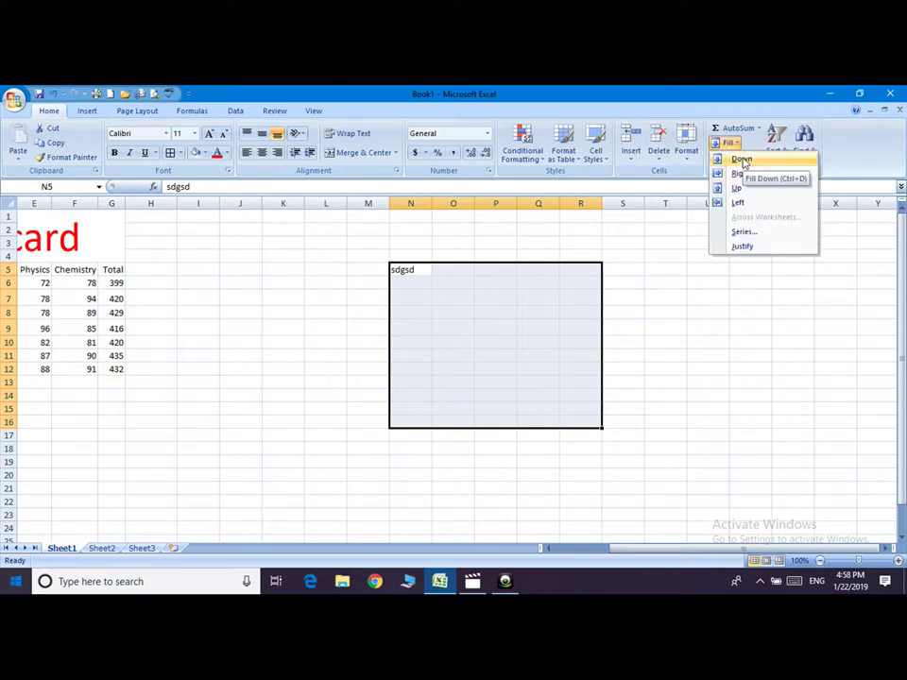
pyautogui.click(743, 160)
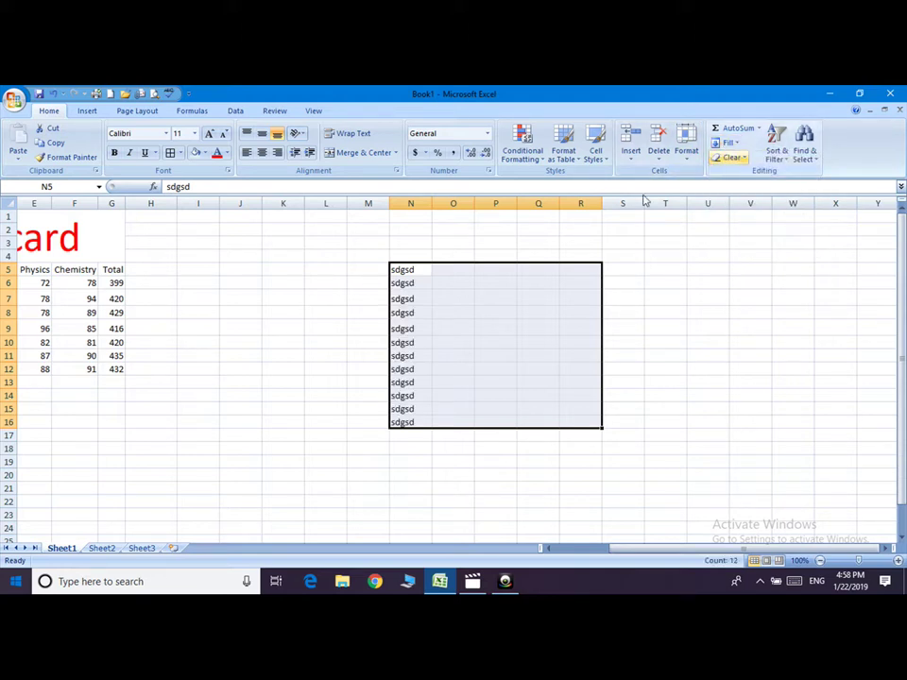
pyautogui.click(730, 144)
pyautogui.click(744, 175)
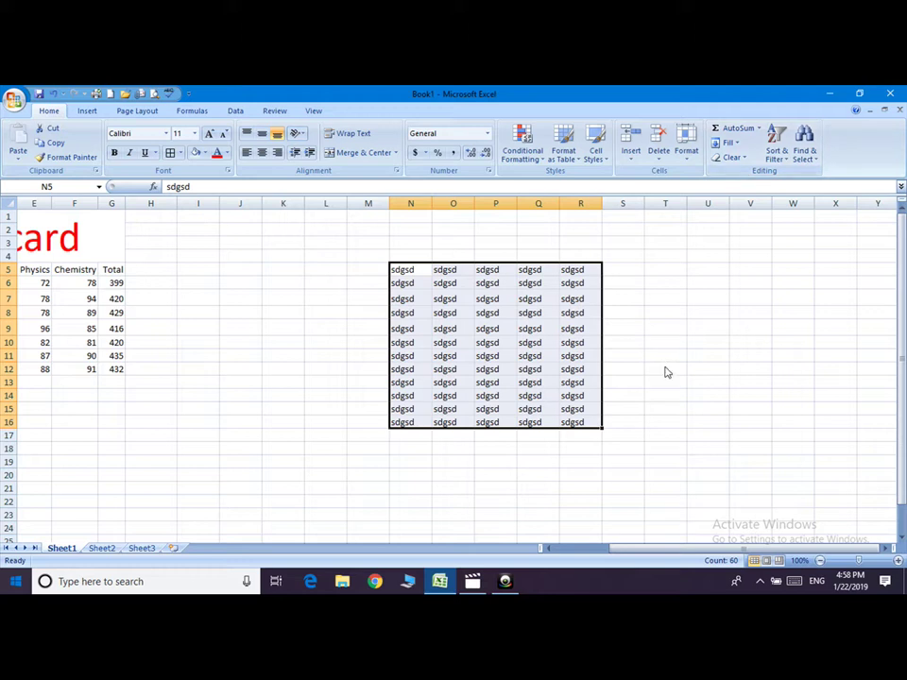
pyautogui.hotkey('ctrl', 'z')
pyautogui.hotkey('ctrl', 'z')
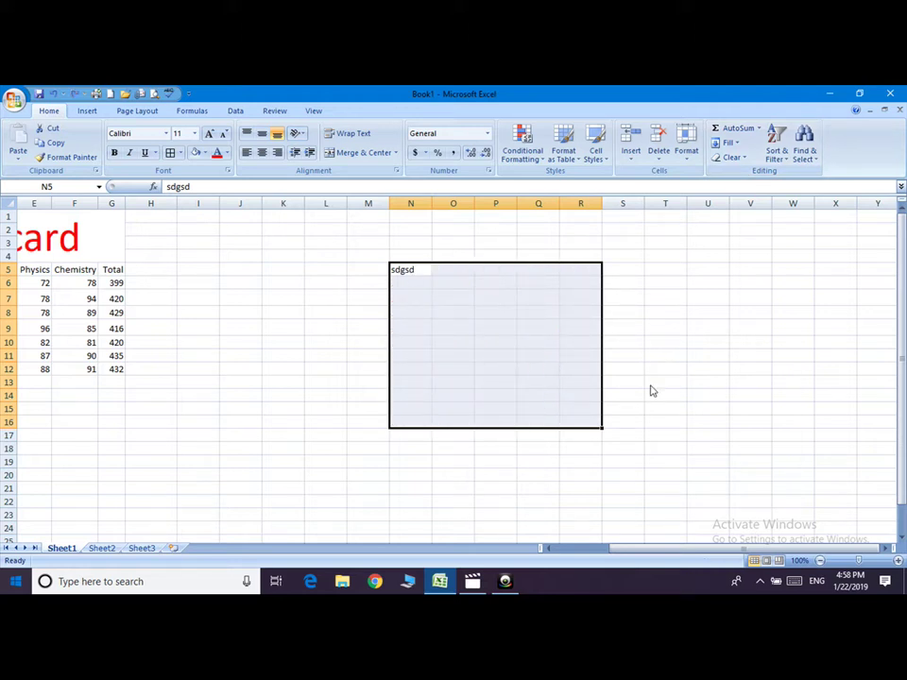
# Enter sdrtgstdf in cell T15.
pyautogui.click(650, 407)
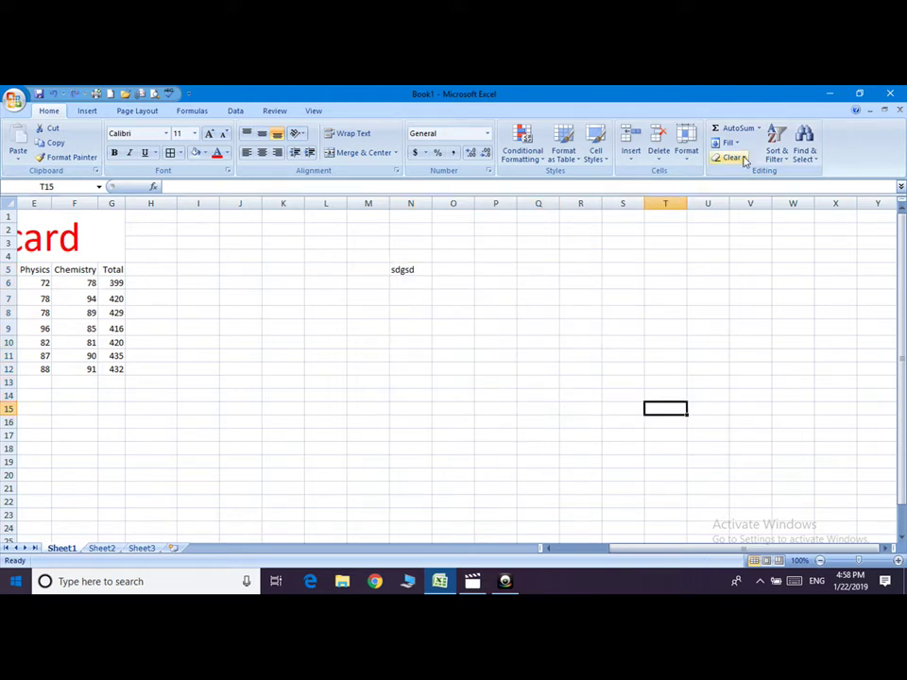
pyautogui.write('sdrtgstdf')
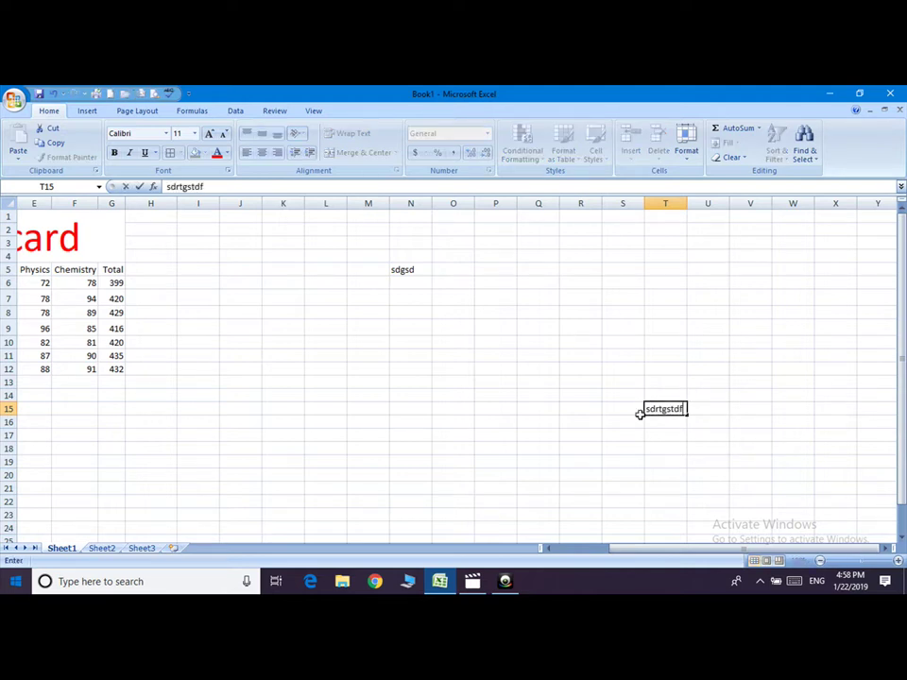
pyautogui.click(667, 410)
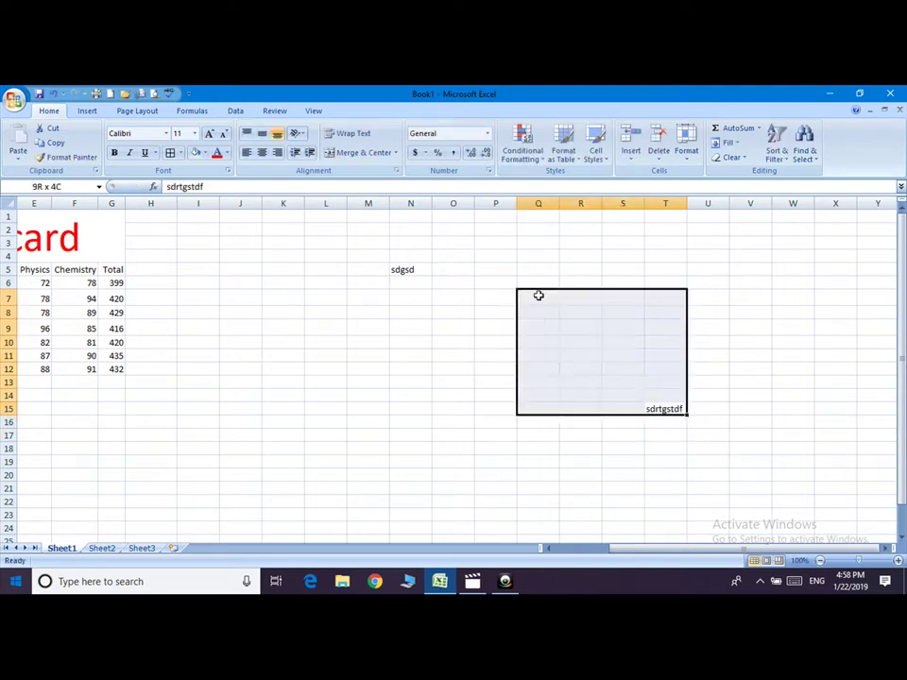
# Fill T15's text up to row 7, then left across Q7:T15.
pyautogui.moveTo(667, 410); pyautogui.dragTo(519, 292)
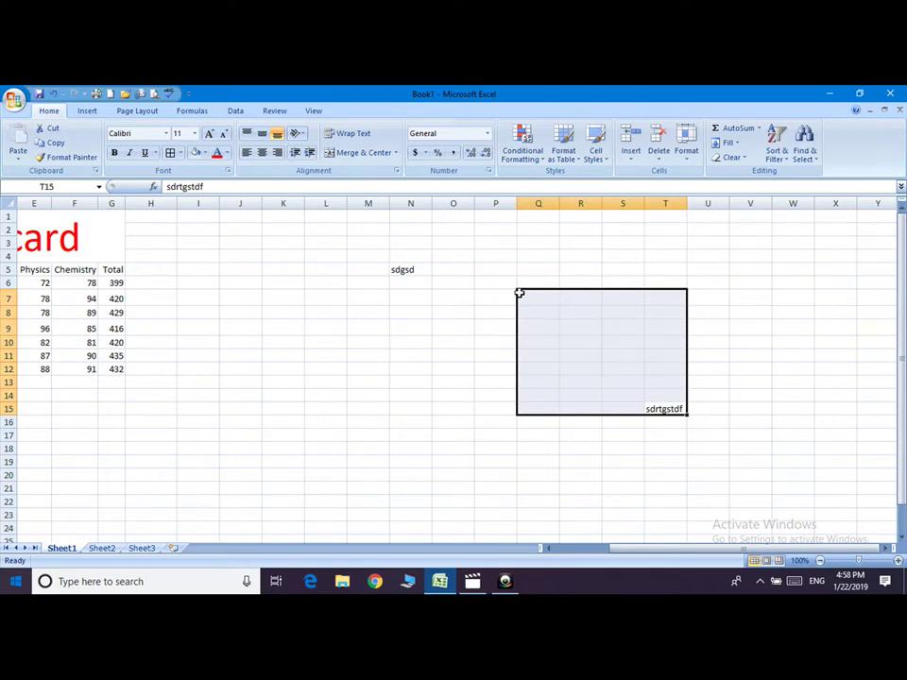
pyautogui.click(735, 145)
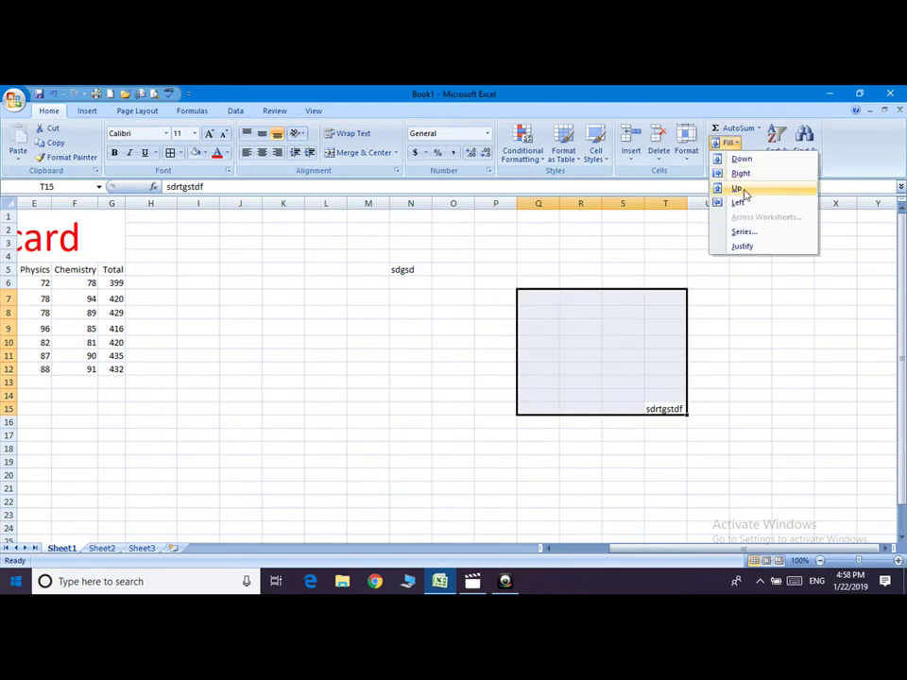
pyautogui.click(738, 188)
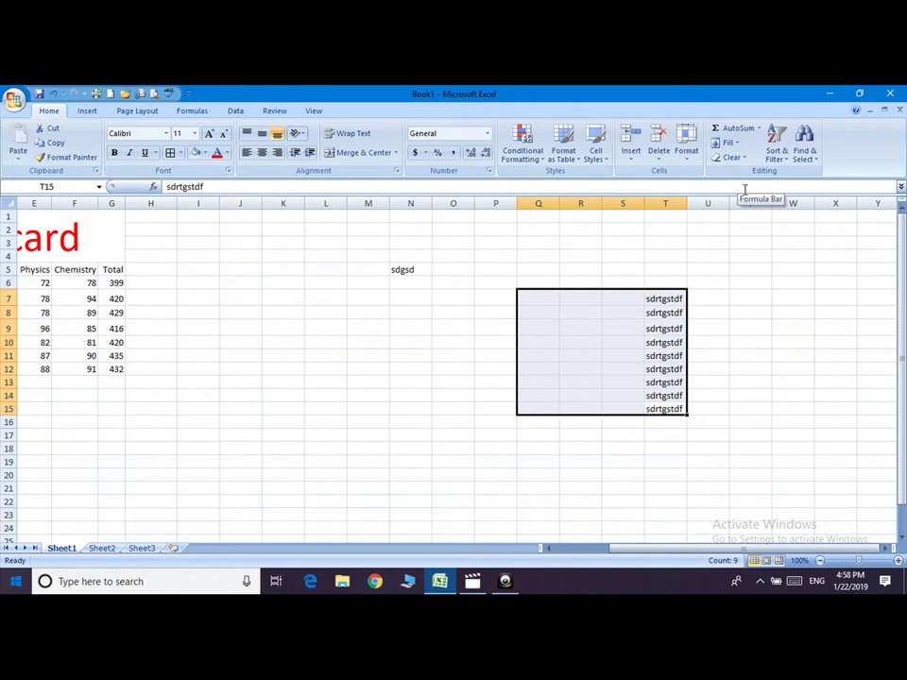
pyautogui.click(732, 143)
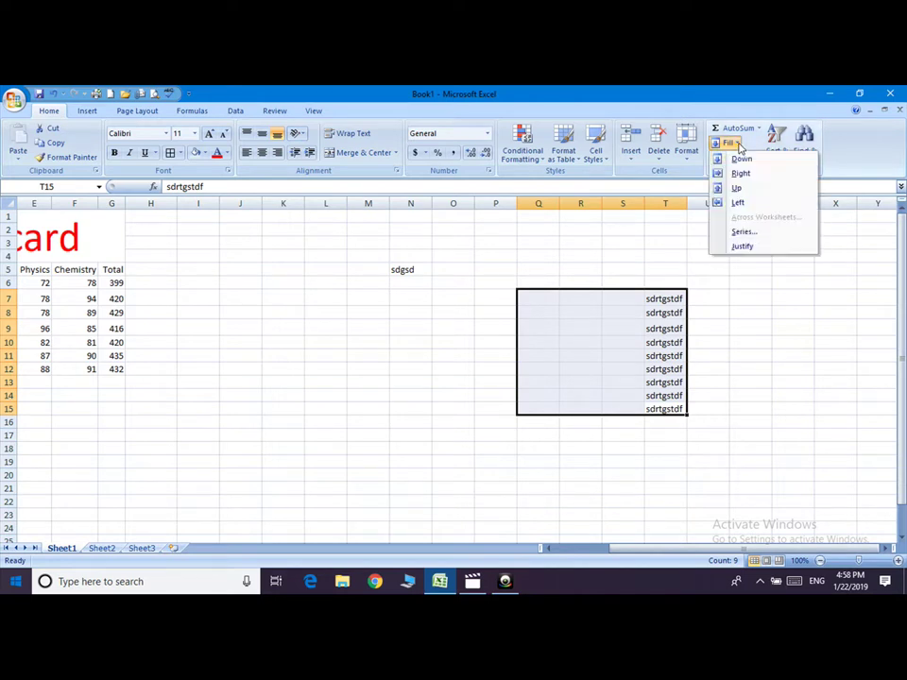
pyautogui.click(738, 204)
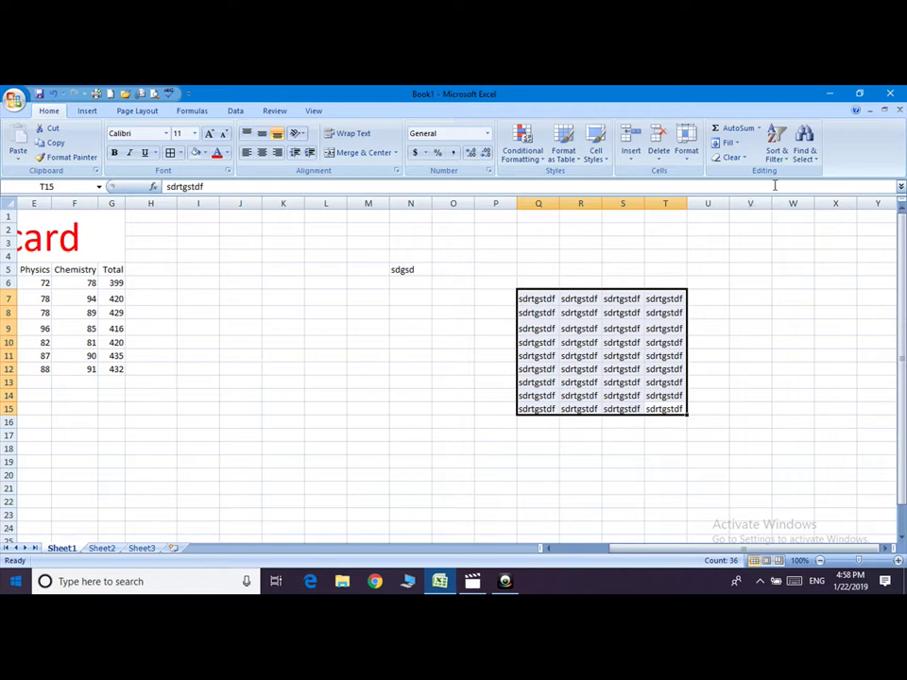
# Clear the formats from the filled Q7:T15 block.
pyautogui.click(736, 158)
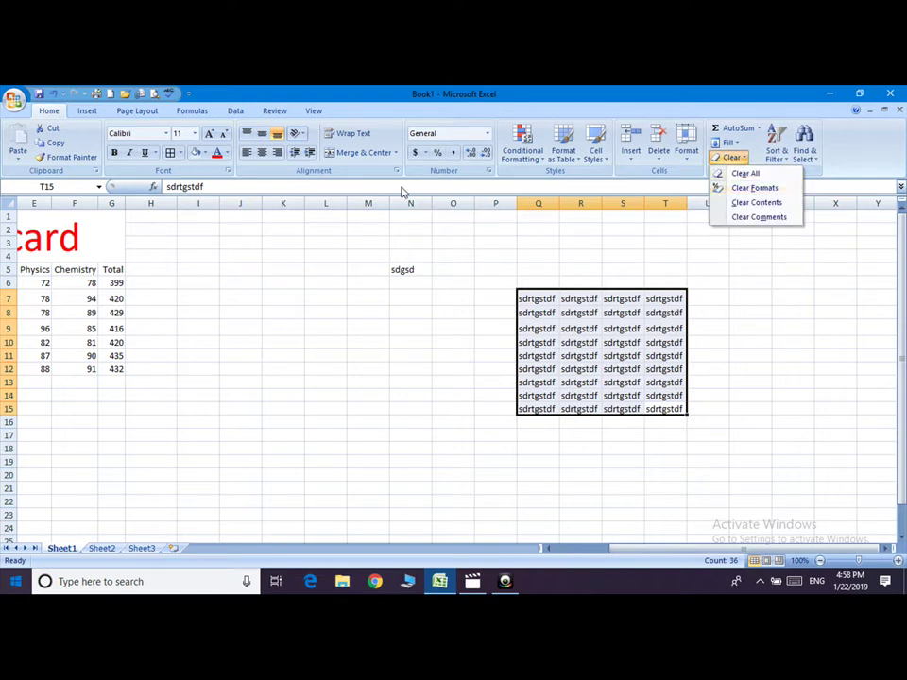
pyautogui.click(723, 548)
pyautogui.moveTo(723, 548); pyautogui.dragTo(643, 561)
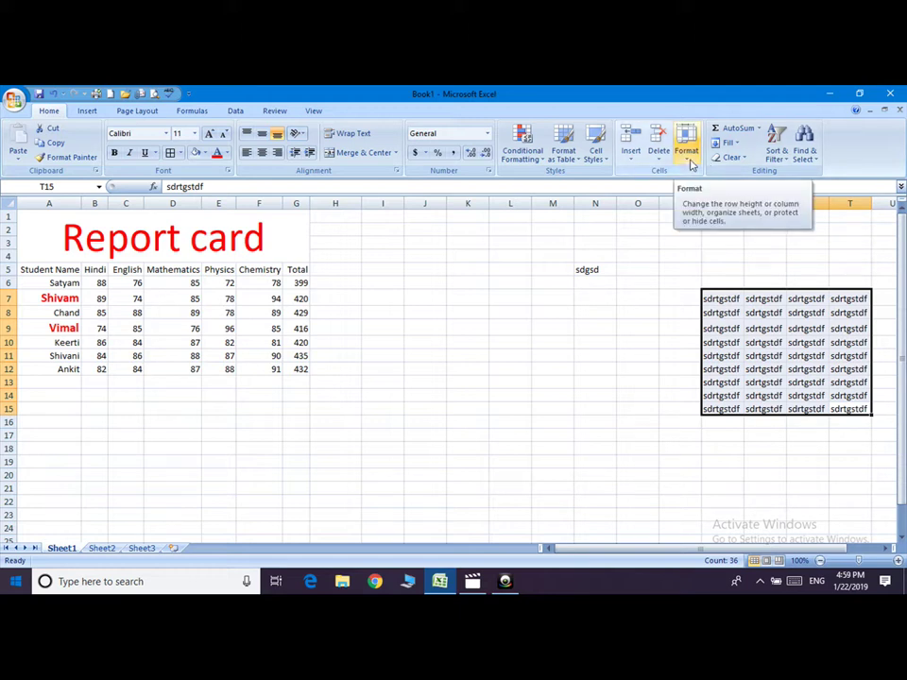
pyautogui.click(692, 165)
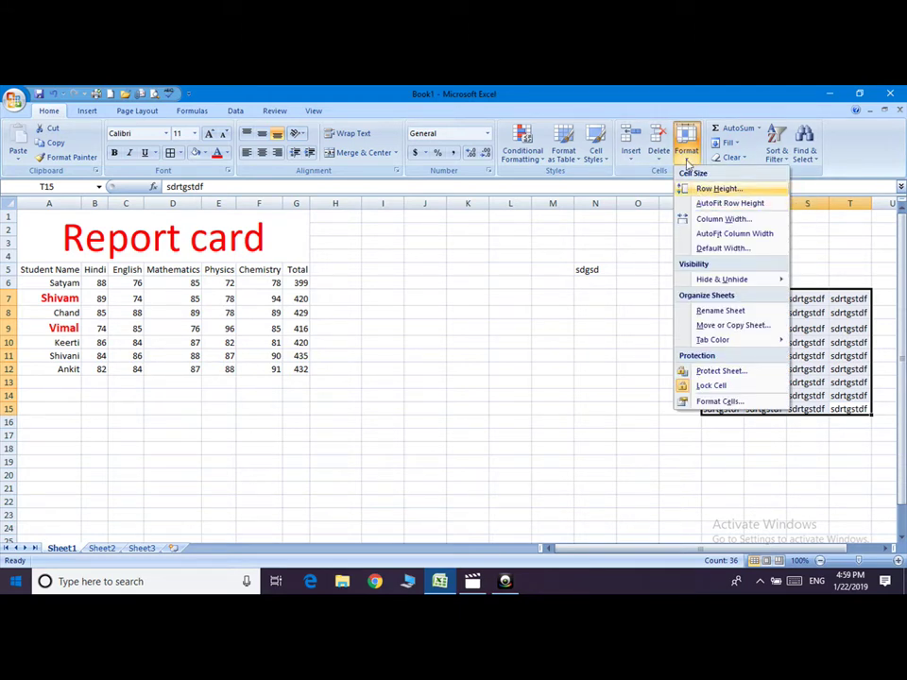
pyautogui.click(743, 158)
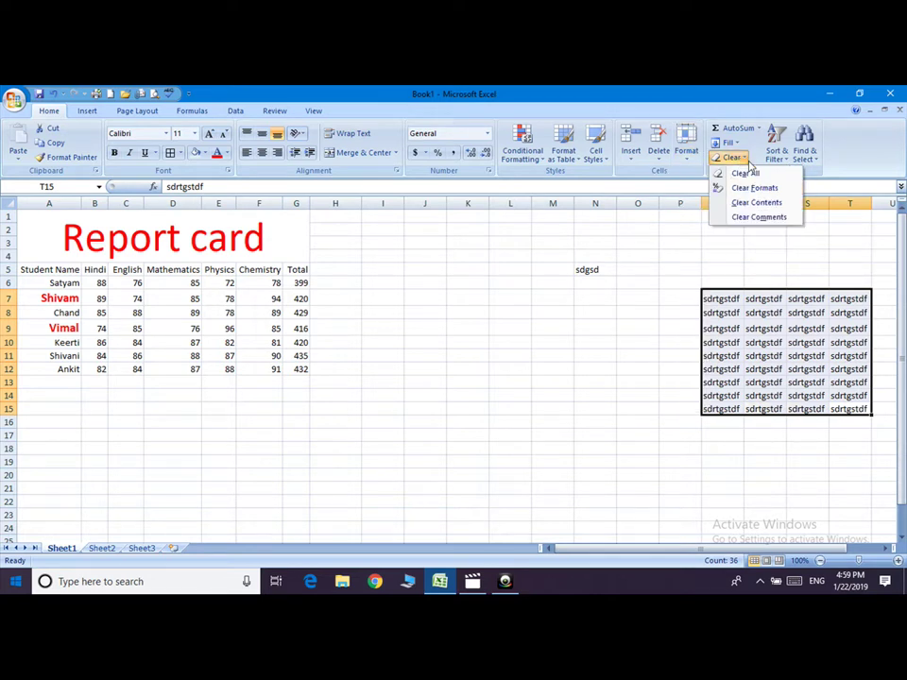
pyautogui.click(762, 190)
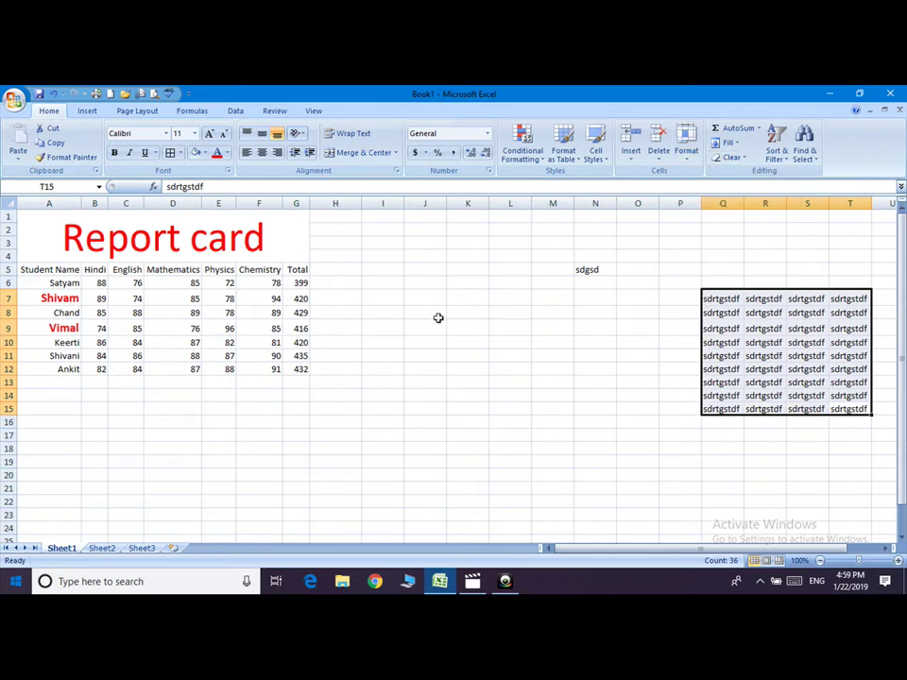
# Clear the formats from the report card table A1:G12 and reopen the Clear dropdown.
pyautogui.moveTo(28, 227); pyautogui.dragTo(163, 367)
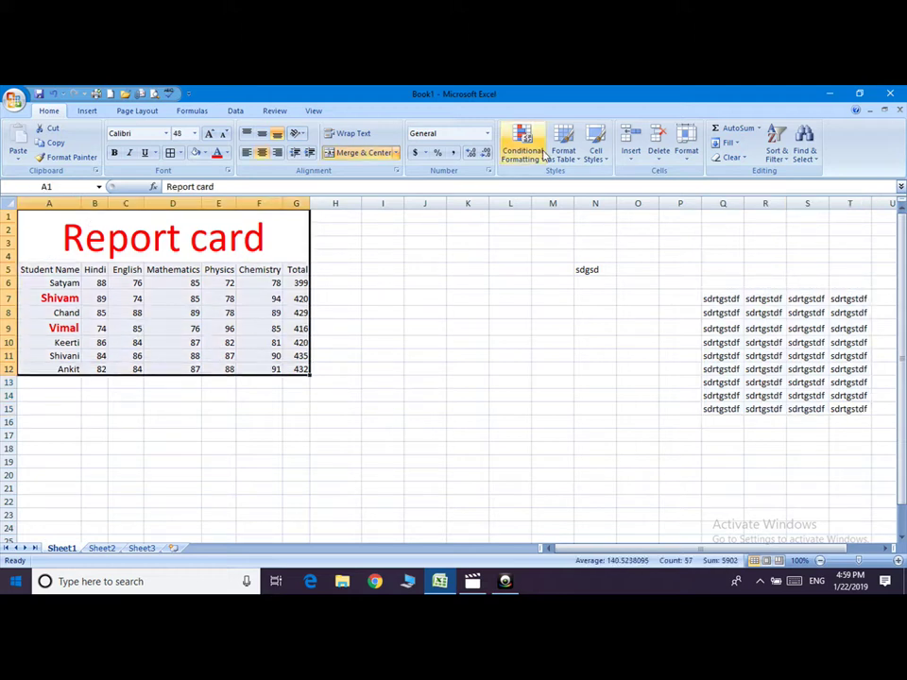
pyautogui.click(745, 161)
pyautogui.click(755, 185)
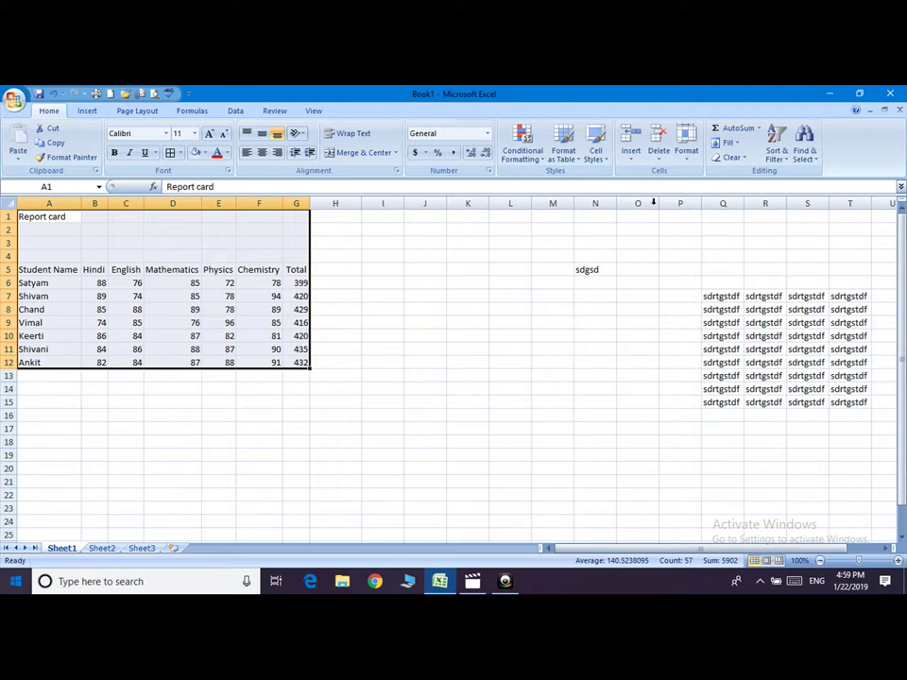
pyautogui.click(746, 158)
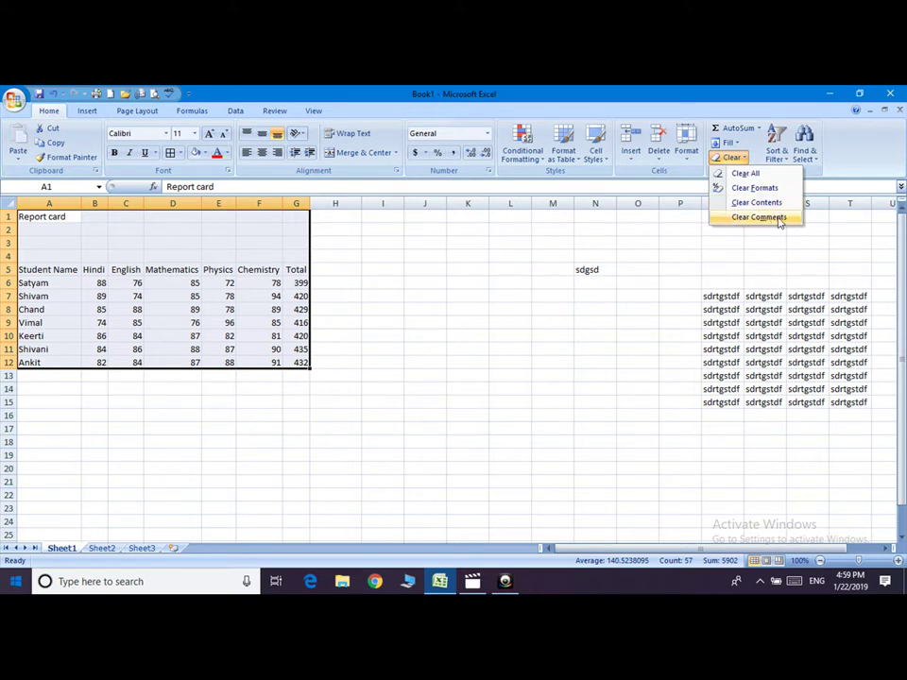
# Select the student rows A6:G12 and sort them A to Z by name.
pyautogui.click(779, 156)
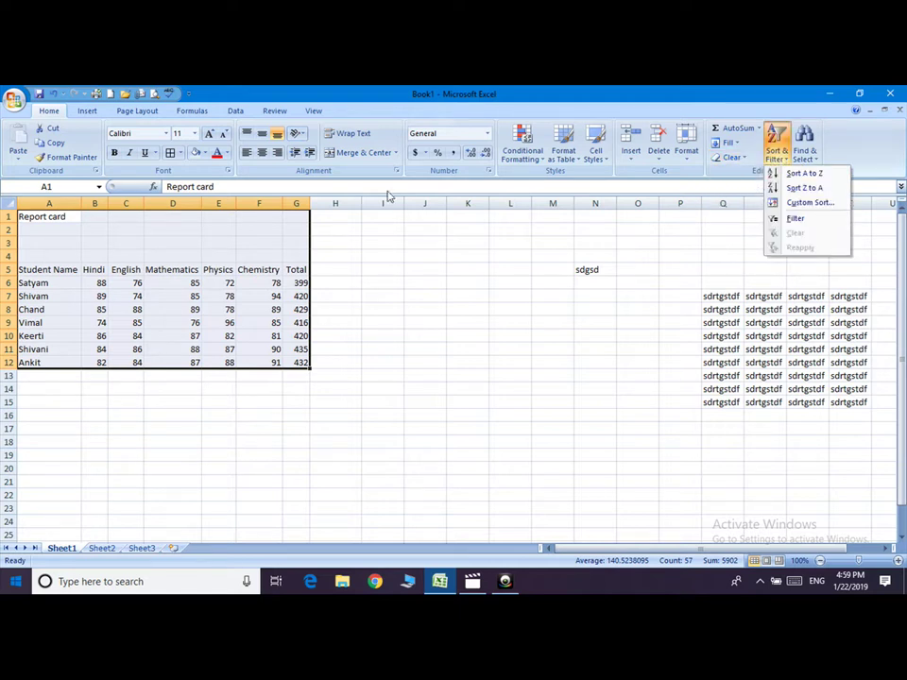
pyautogui.click(179, 288)
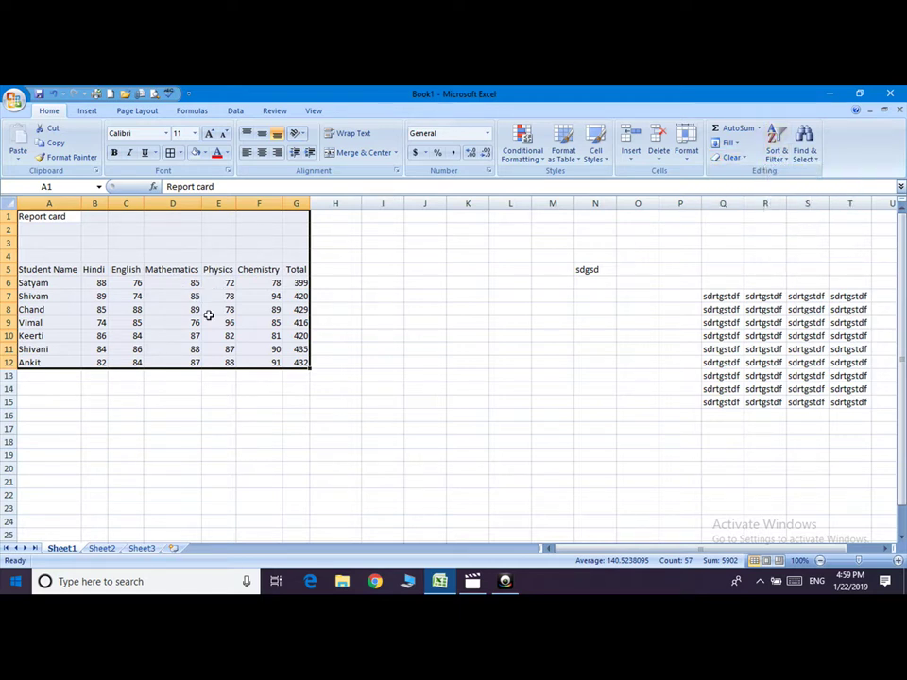
pyautogui.moveTo(172, 296); pyautogui.dragTo(215, 347)
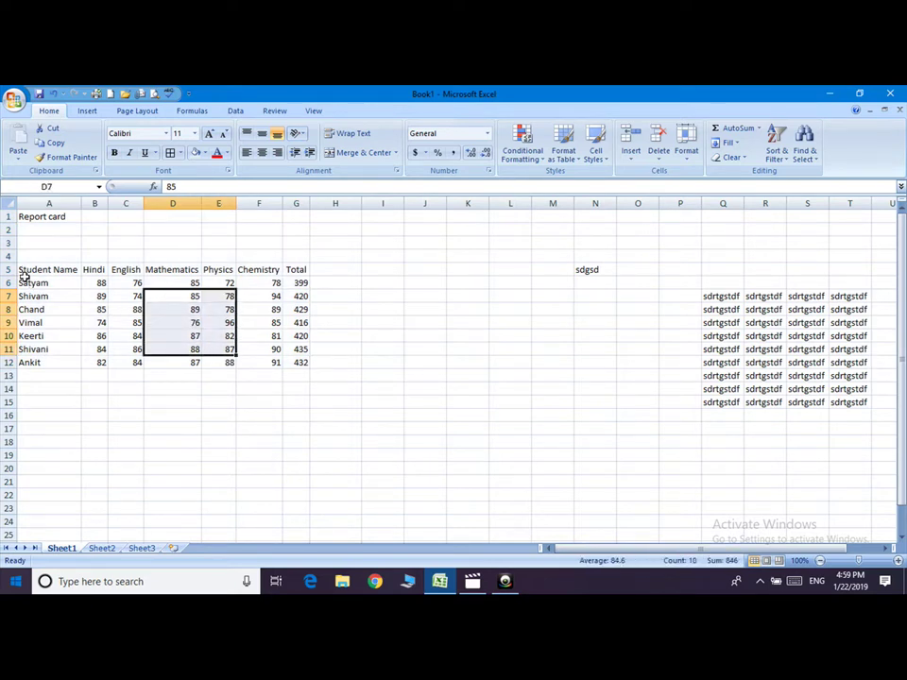
pyautogui.moveTo(24, 278)
pyautogui.mouseDown()
pyautogui.moveTo(259, 364)
pyautogui.moveTo(289, 351)
pyautogui.mouseUp()
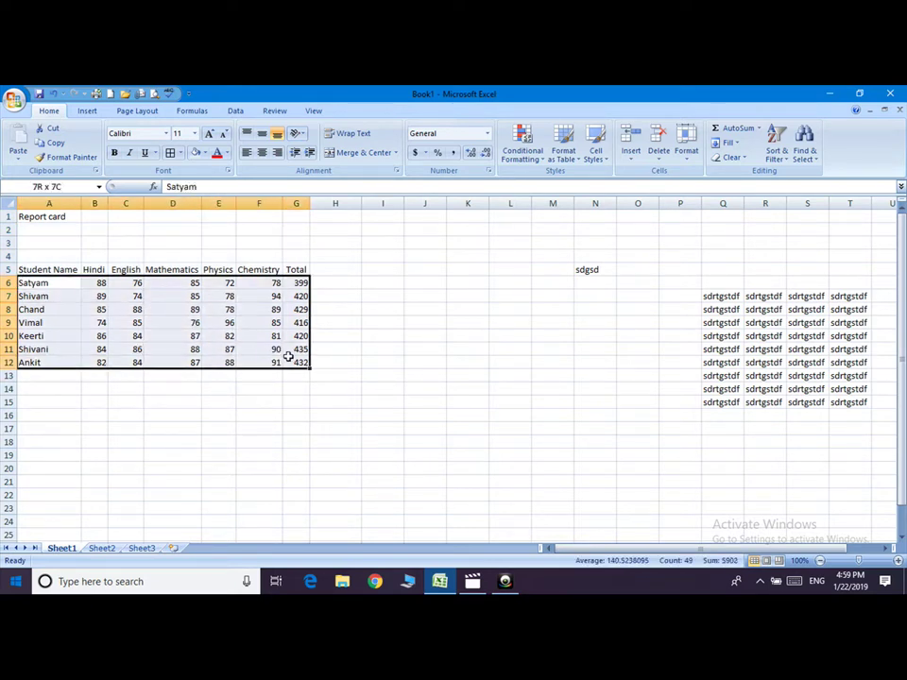
pyautogui.click(777, 155)
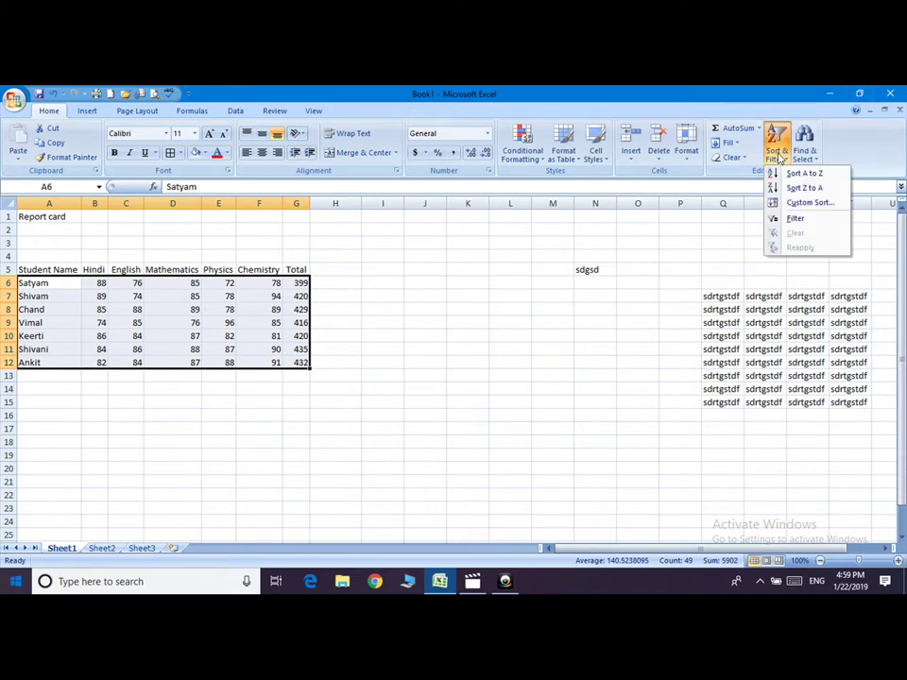
pyautogui.click(822, 176)
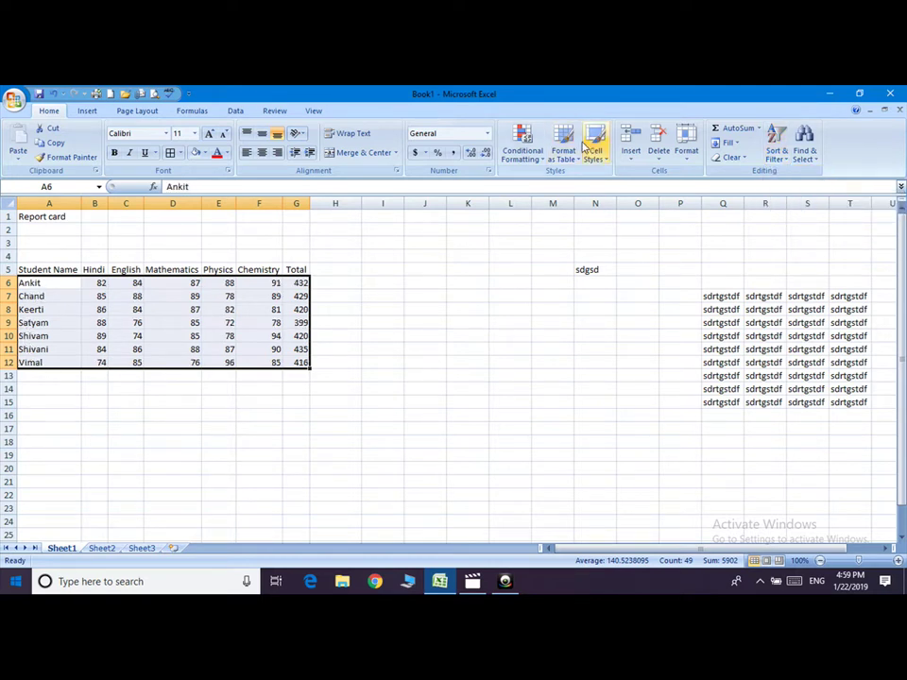
# Re-sort the student rows Z to A, putting Vimal first and Ankit last.
pyautogui.click(777, 153)
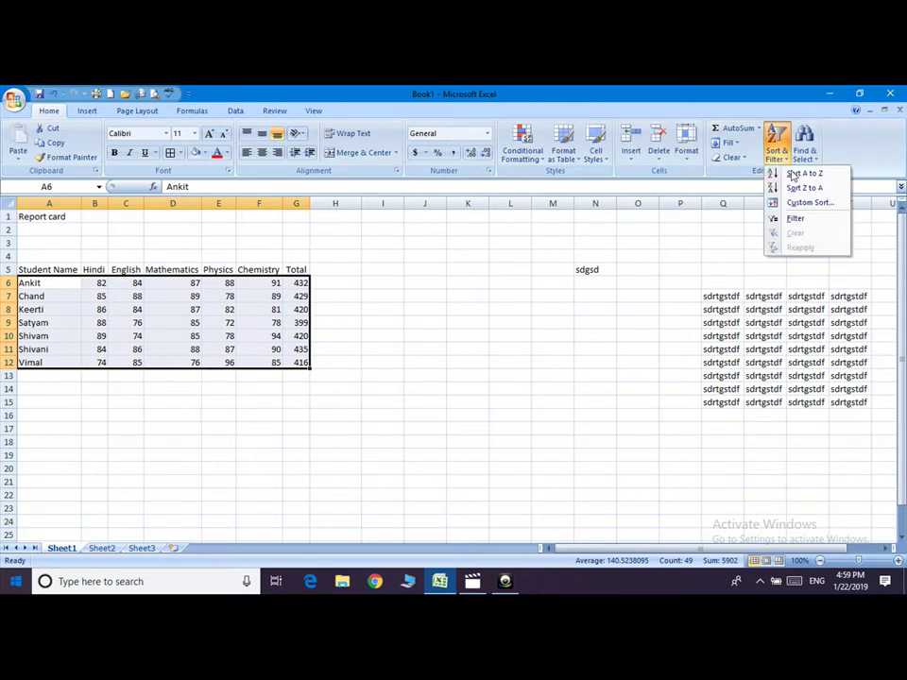
pyautogui.click(805, 188)
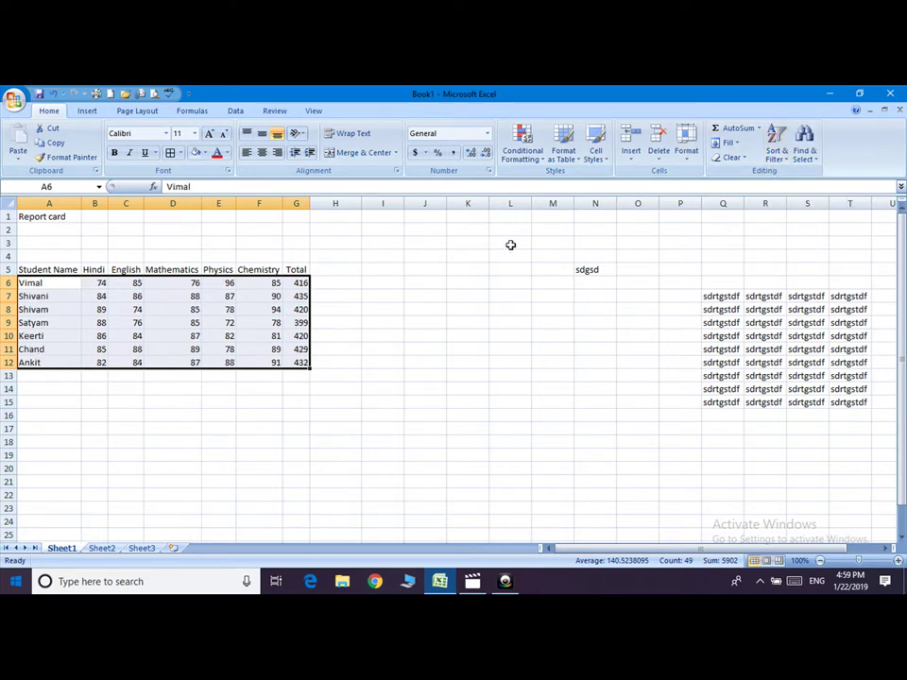
pyautogui.click(776, 151)
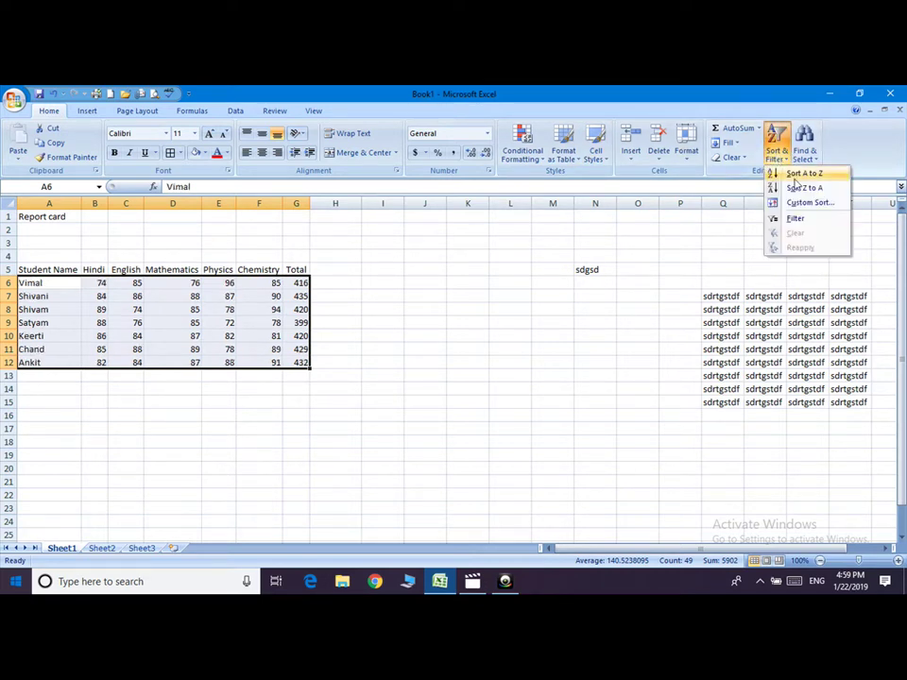
# Turn on filtering and uncheck 74 in the English column, showing 5 of 6 records.
pyautogui.click(796, 220)
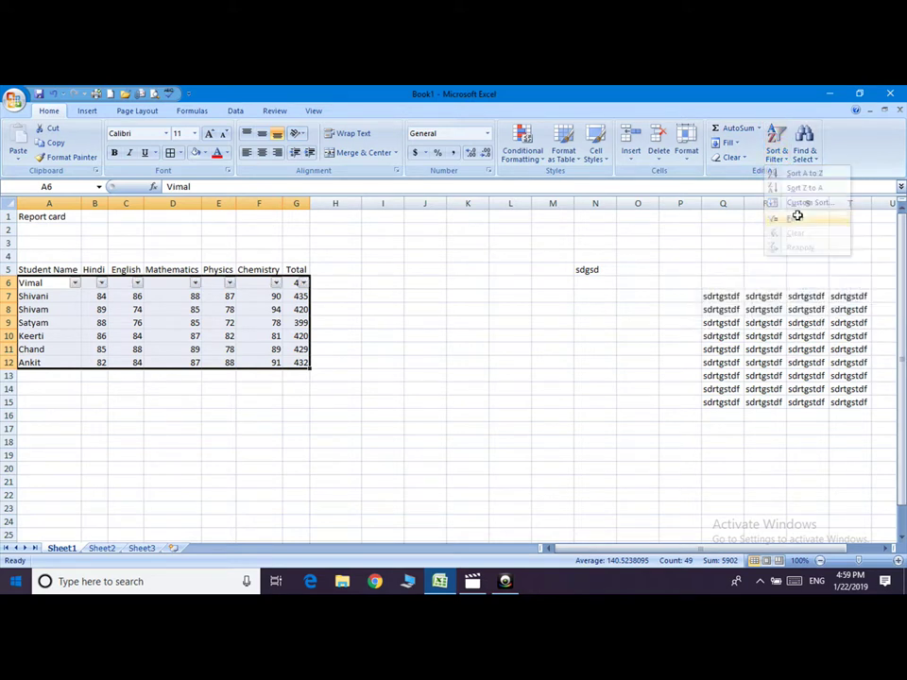
pyautogui.click(137, 283)
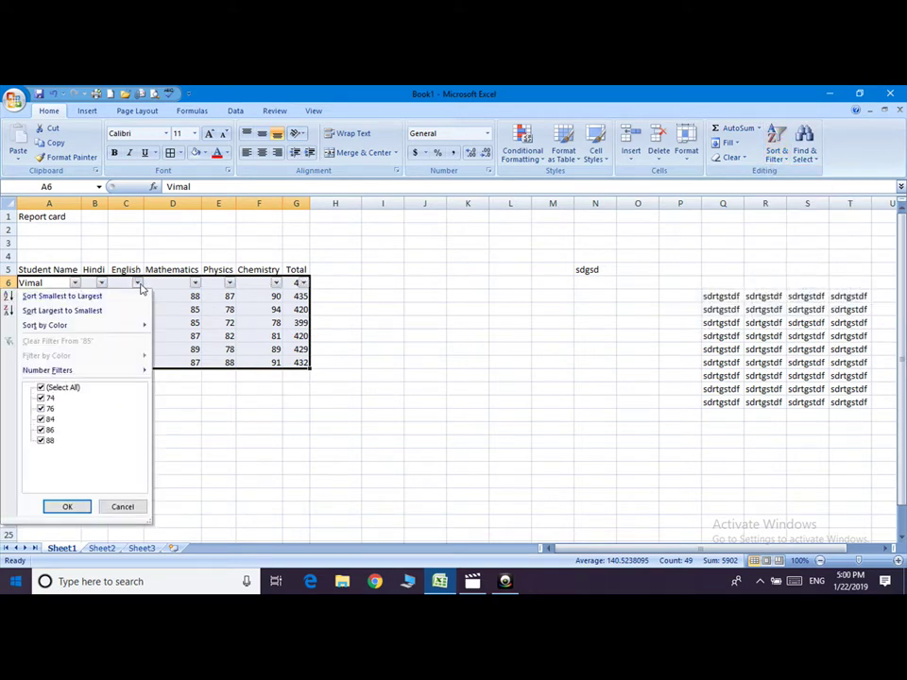
pyautogui.click(42, 399)
pyautogui.click(68, 506)
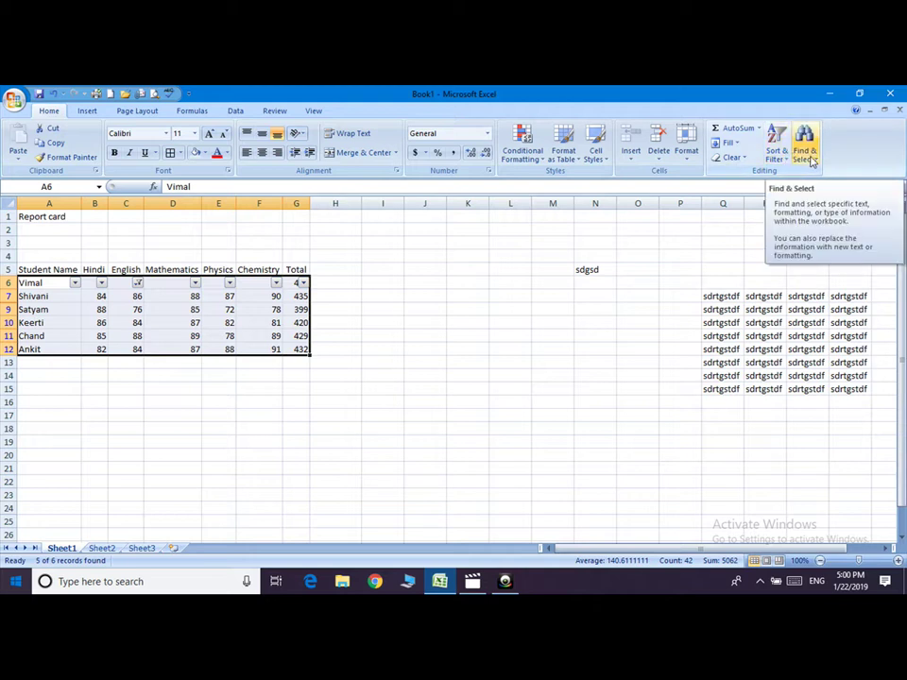
# Use Find All to list every cell containing 84.
pyautogui.click(811, 161)
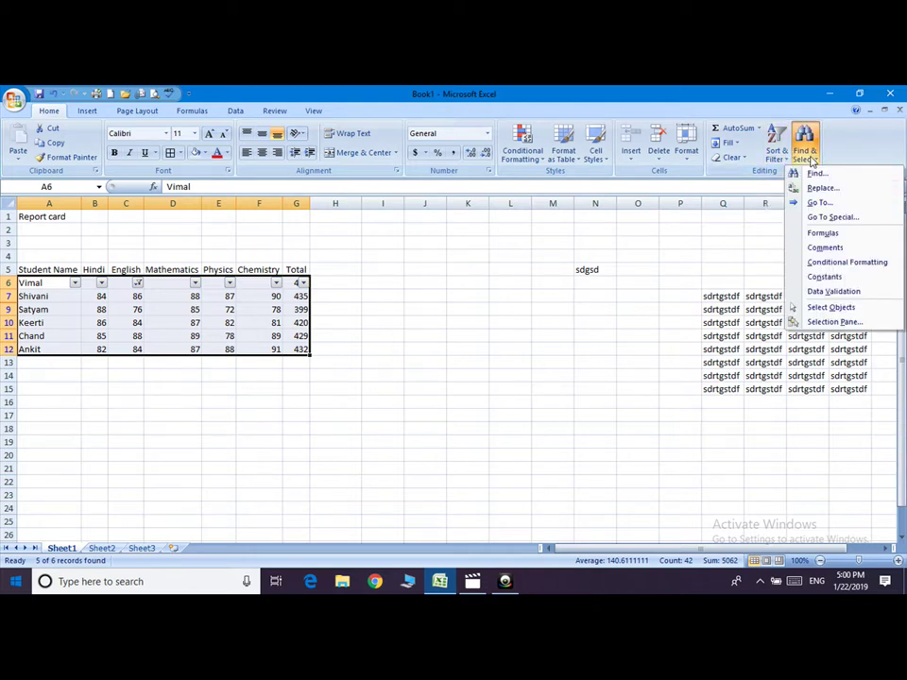
pyautogui.click(818, 174)
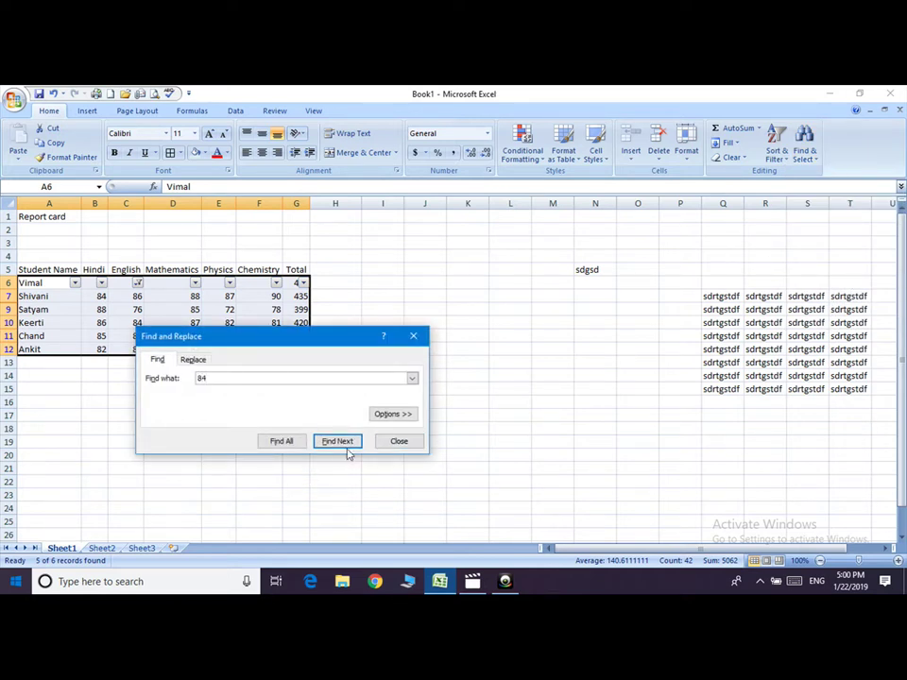
pyautogui.click(292, 448)
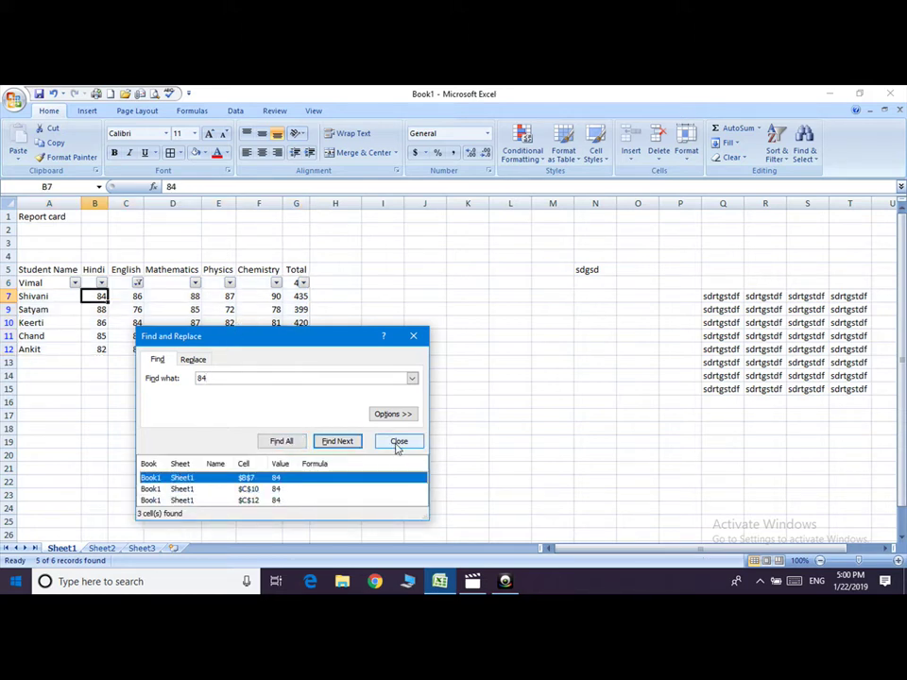
# Replace all 84 marks with 85, confirming the three replacements.
pyautogui.click(193, 360)
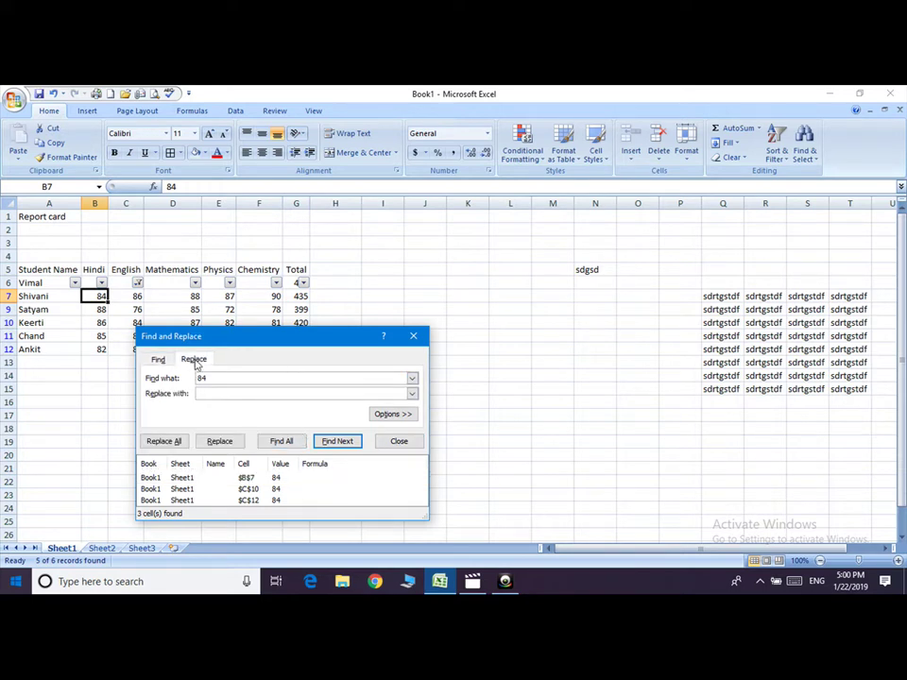
pyautogui.write('85')
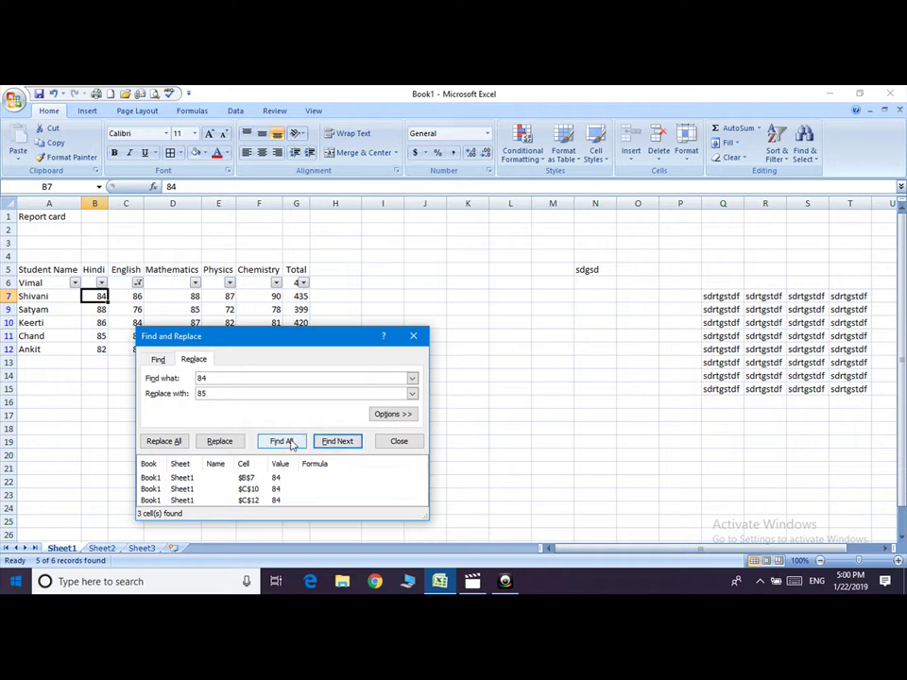
pyautogui.click(168, 444)
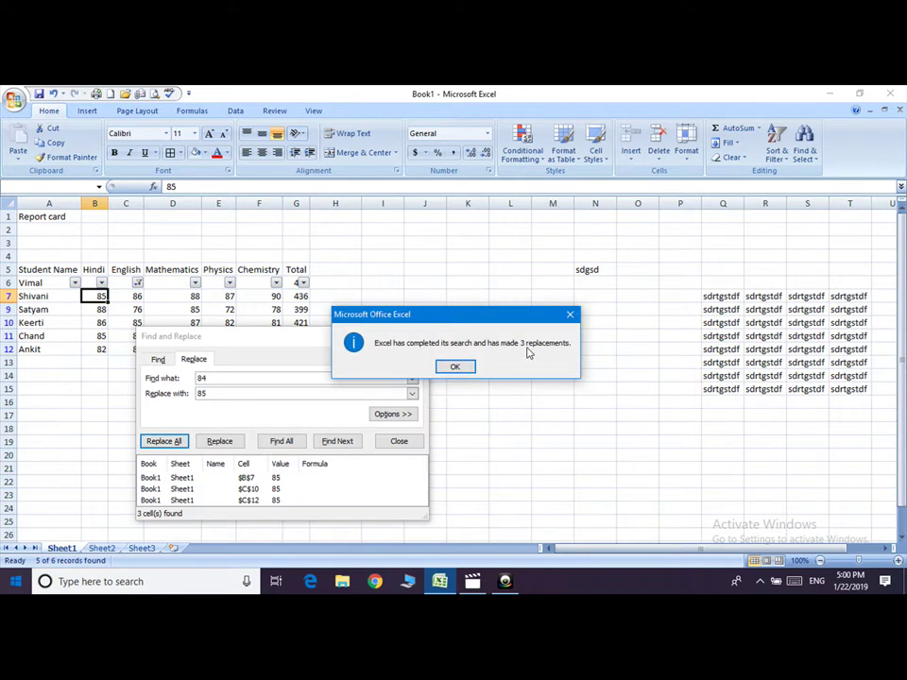
pyautogui.click(469, 368)
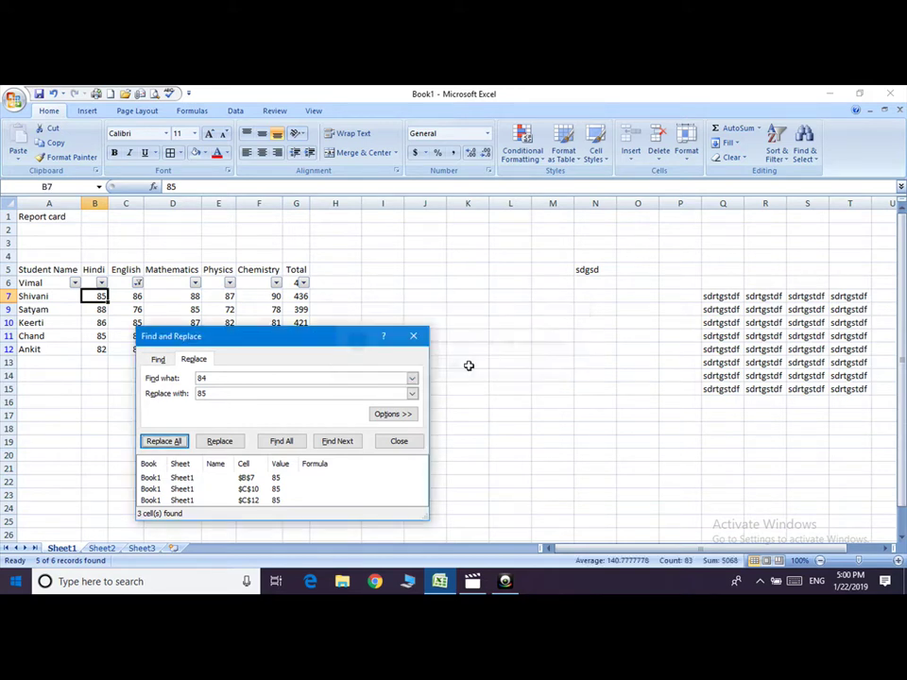
pyautogui.click(399, 440)
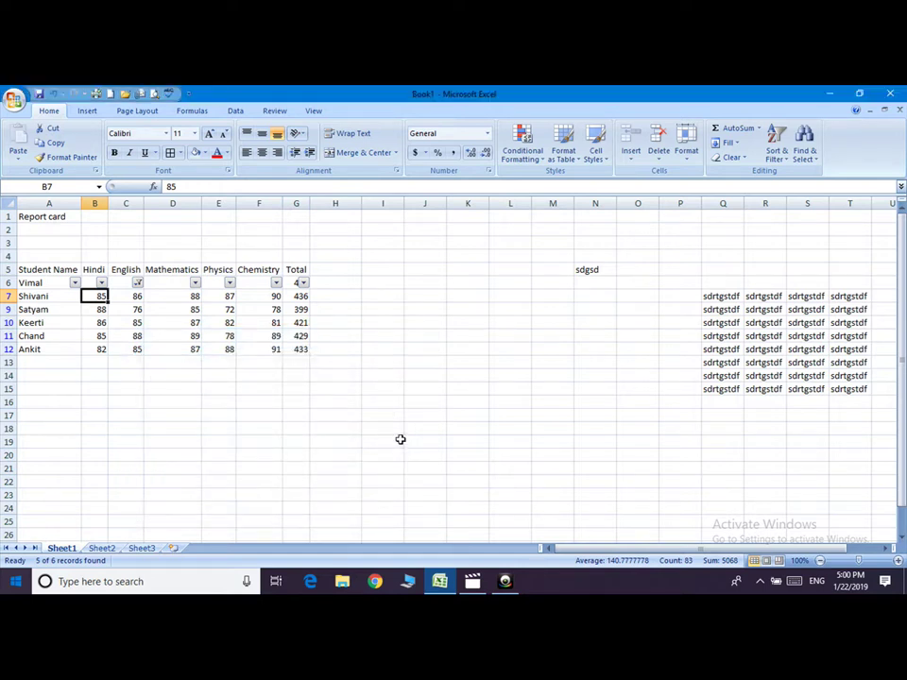